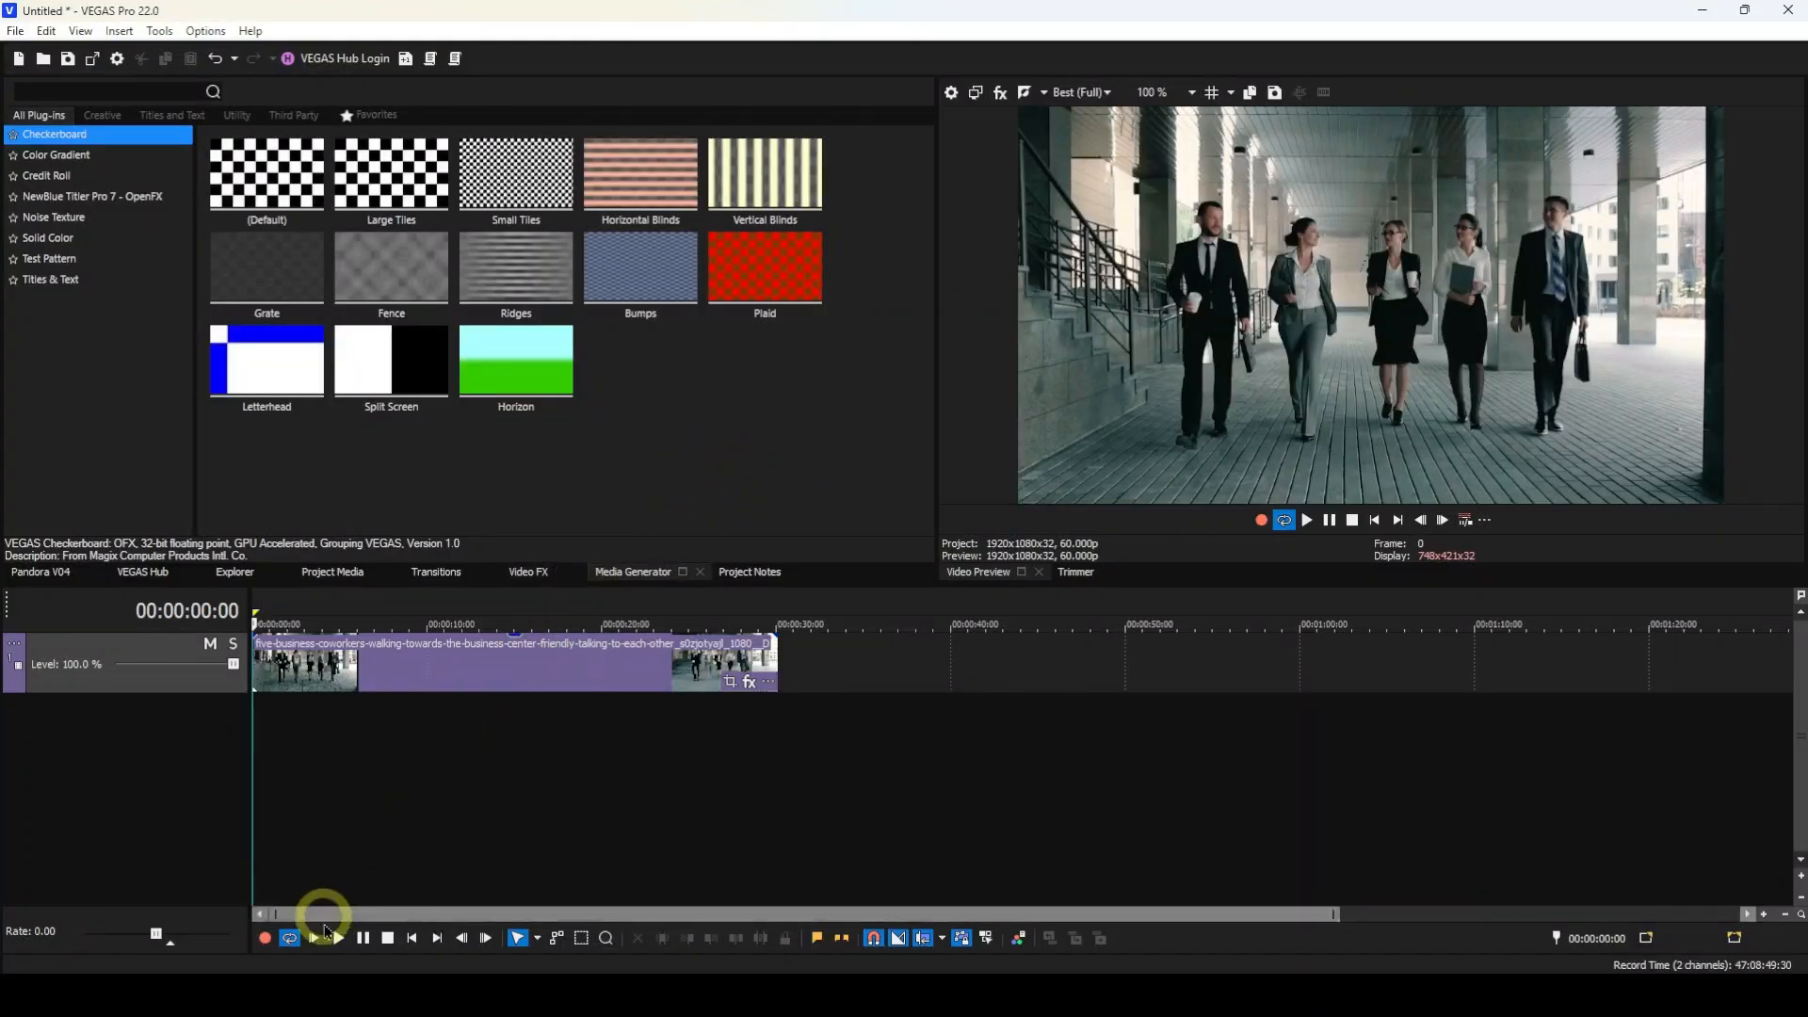
- Play the walking coworkers clip through once from the start and stop playback
click(338, 939)
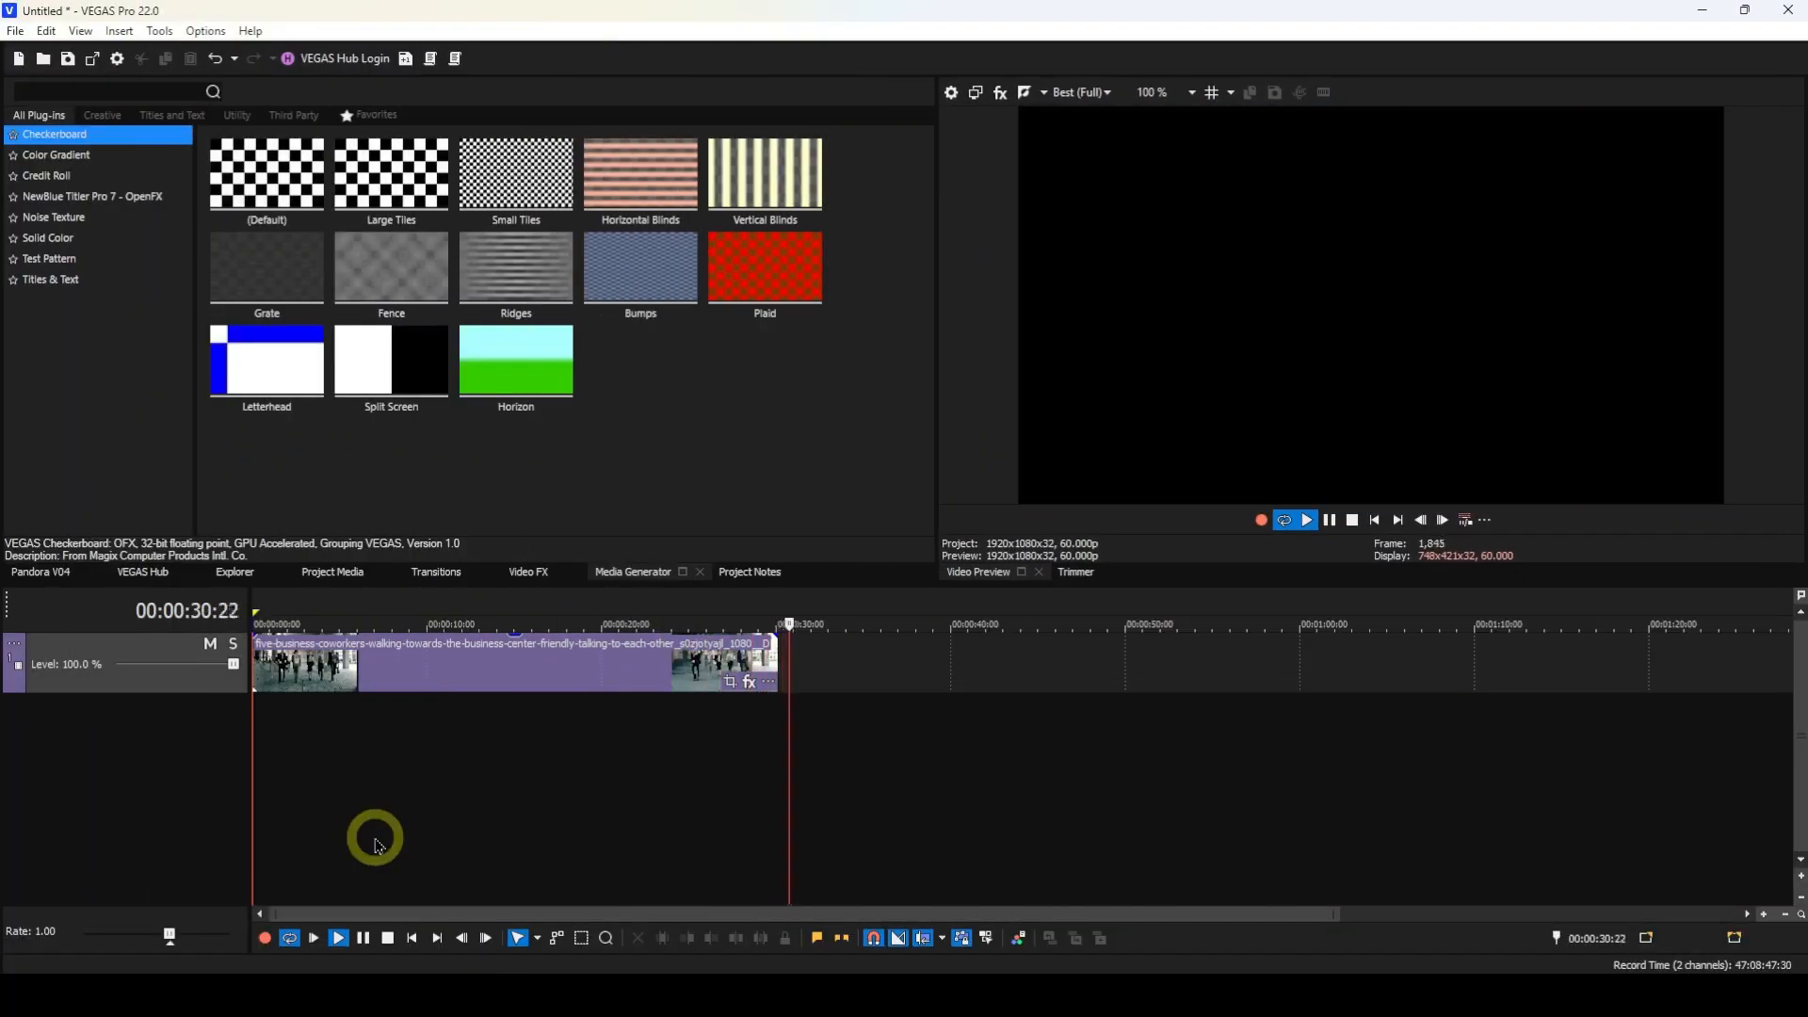
click(387, 938)
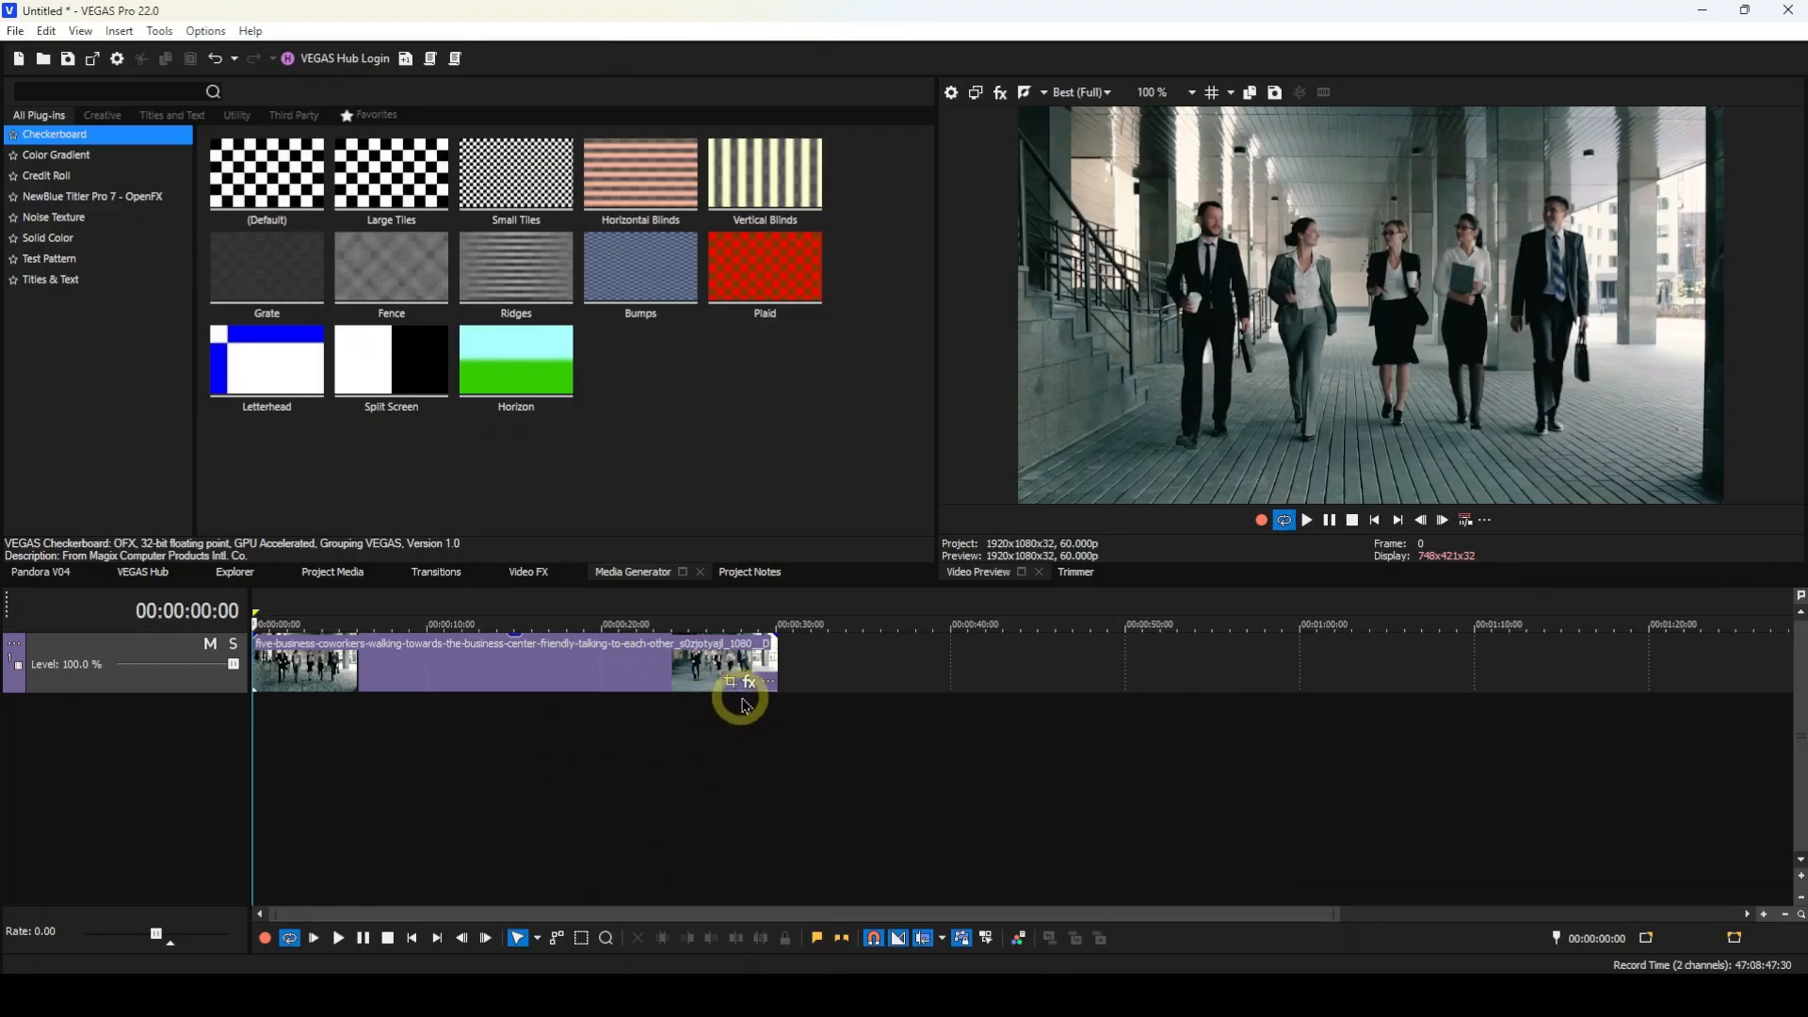
- Add the VEGAS Bézier Masking effect to the coworkers clip as a video event FX
click(749, 684)
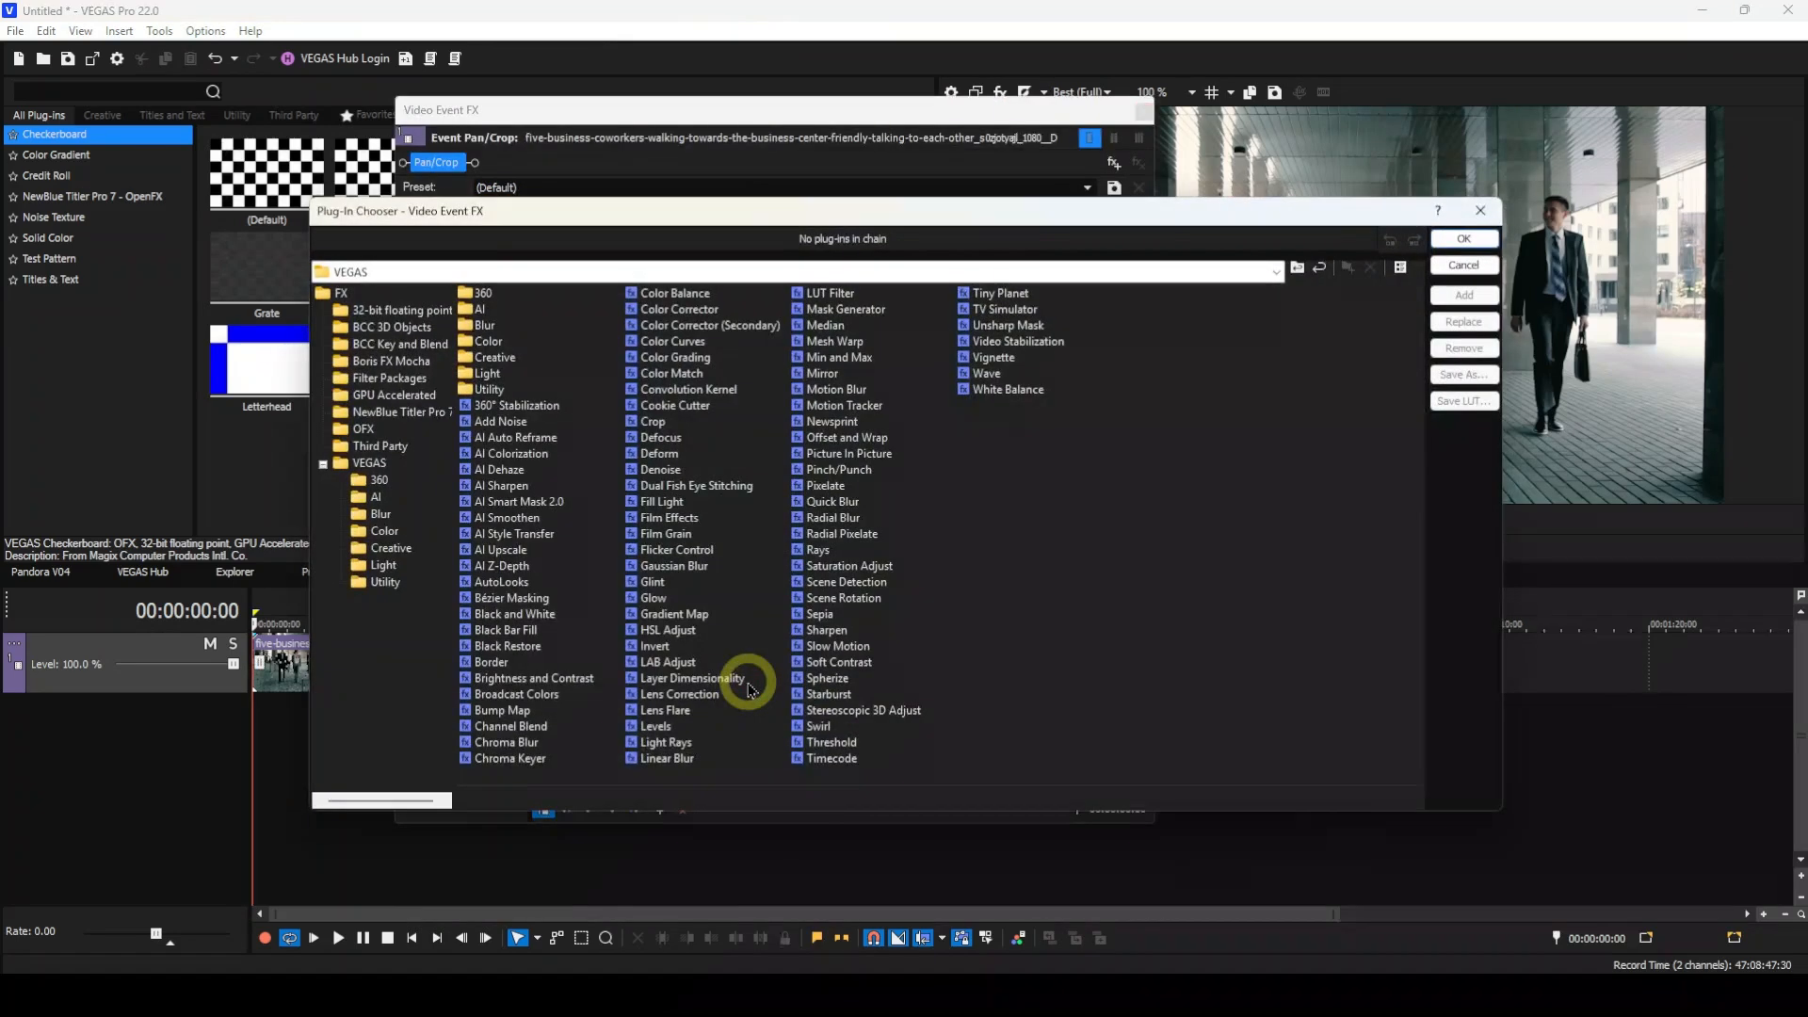
click(512, 598)
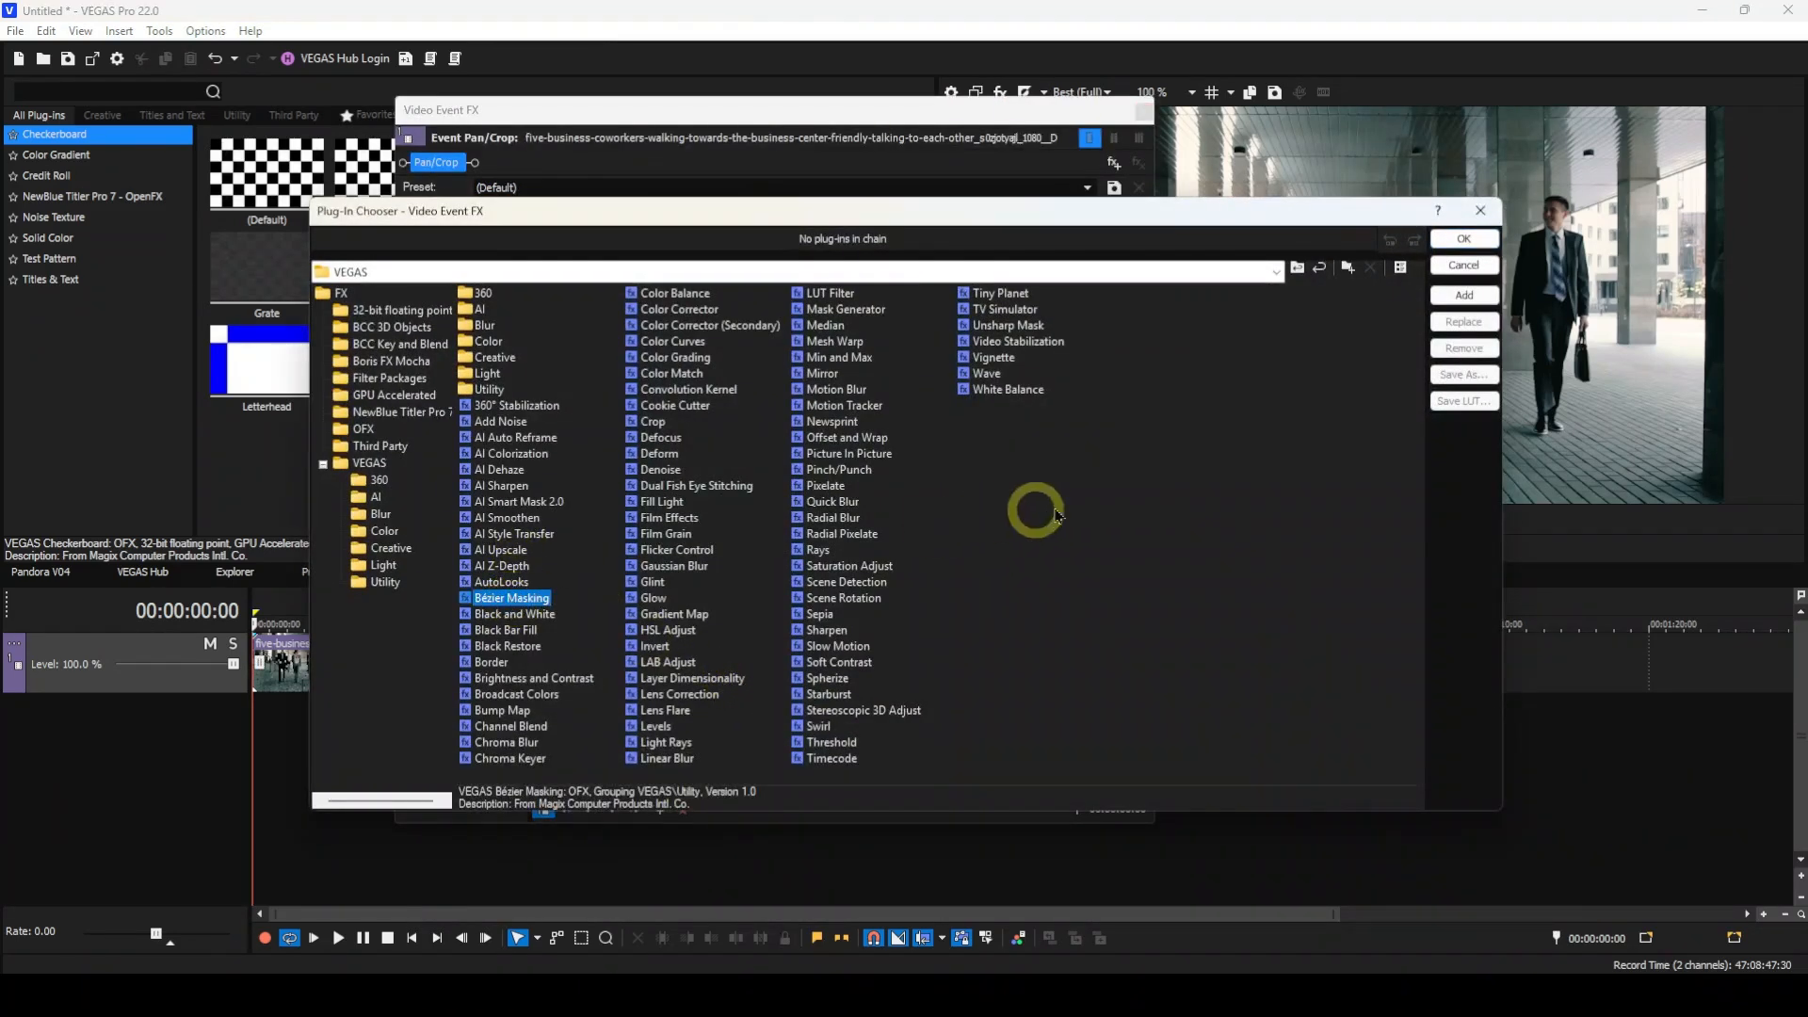
click(1464, 295)
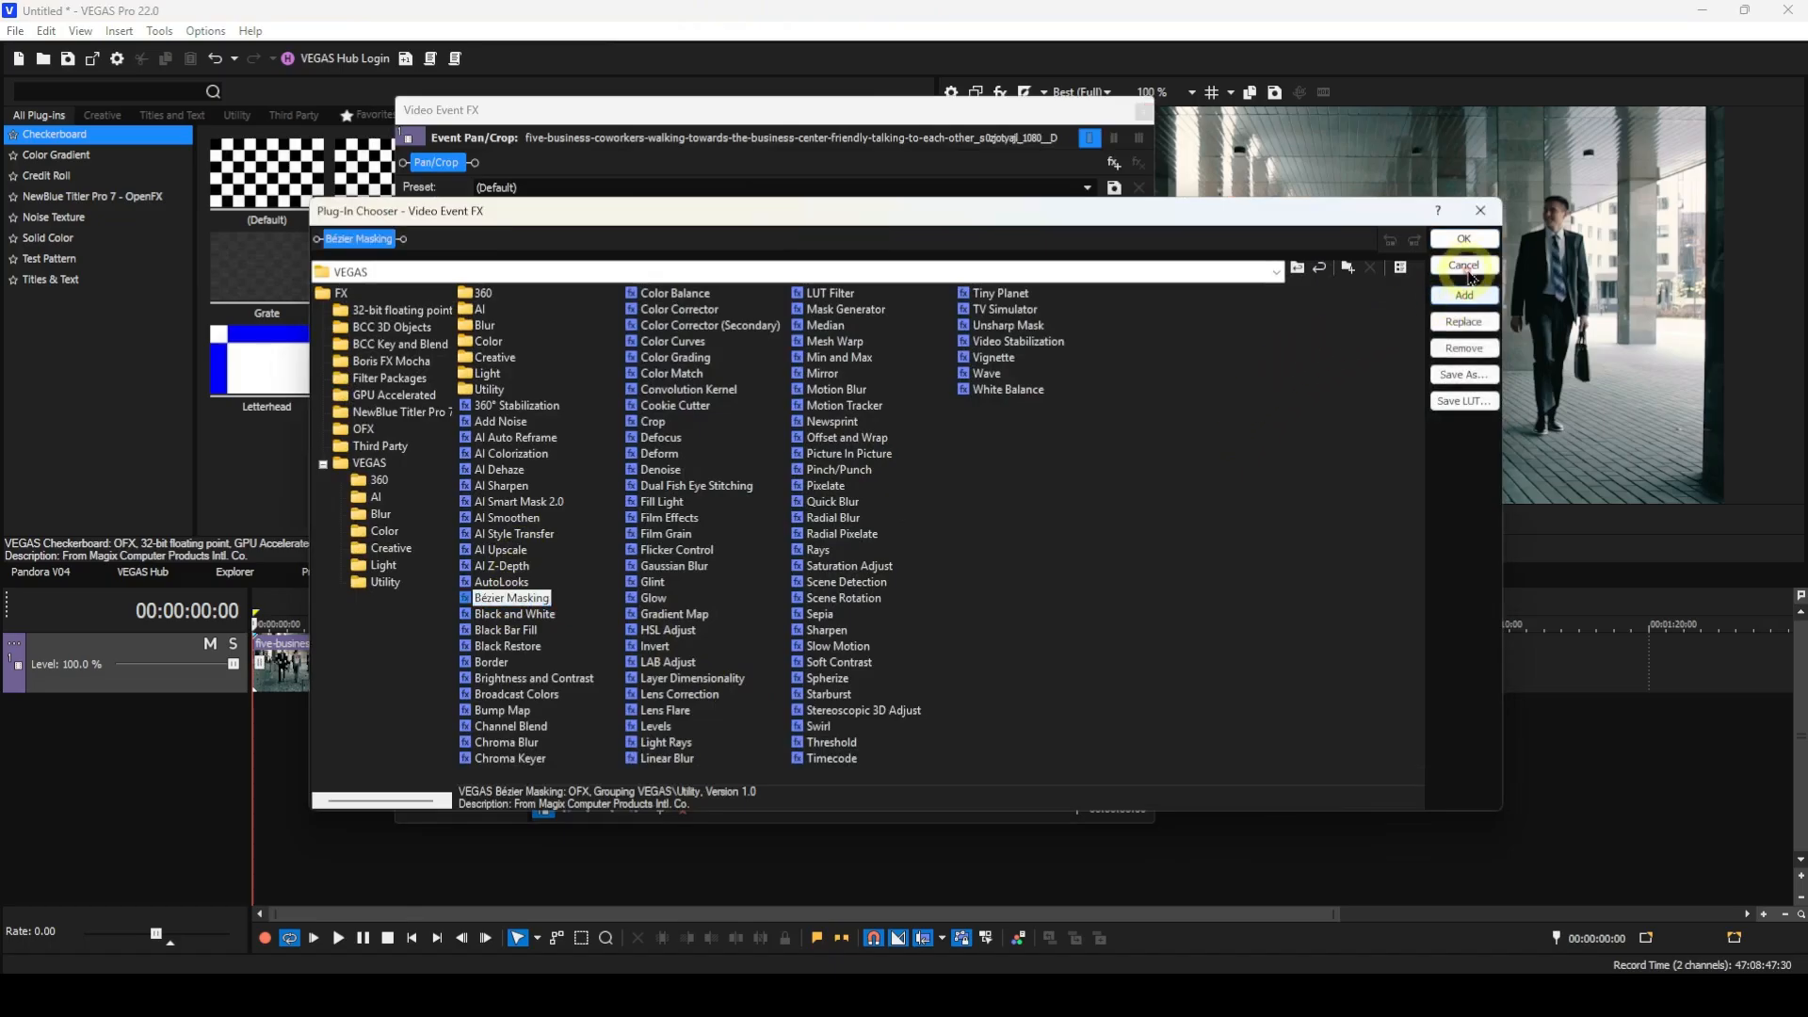
click(1465, 238)
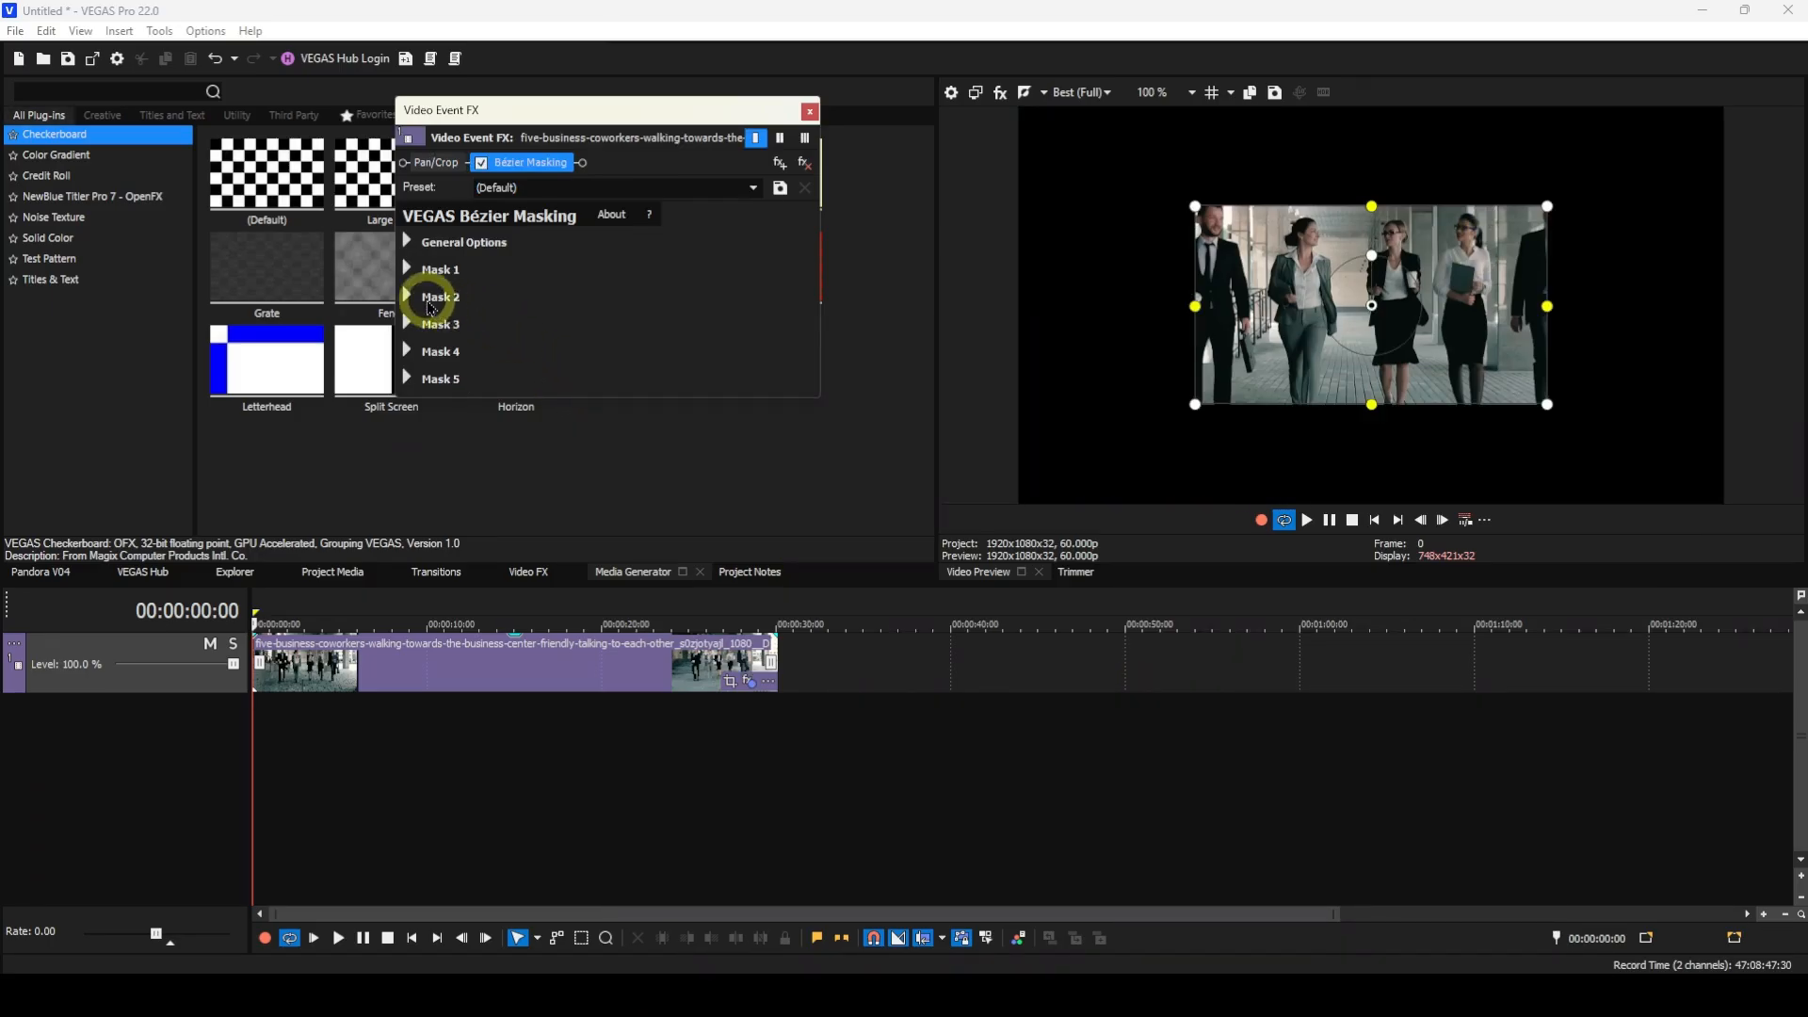
- Set Mask 1's type to Oval and shrink it to about 0.101 wide and 0.181 high
click(420, 269)
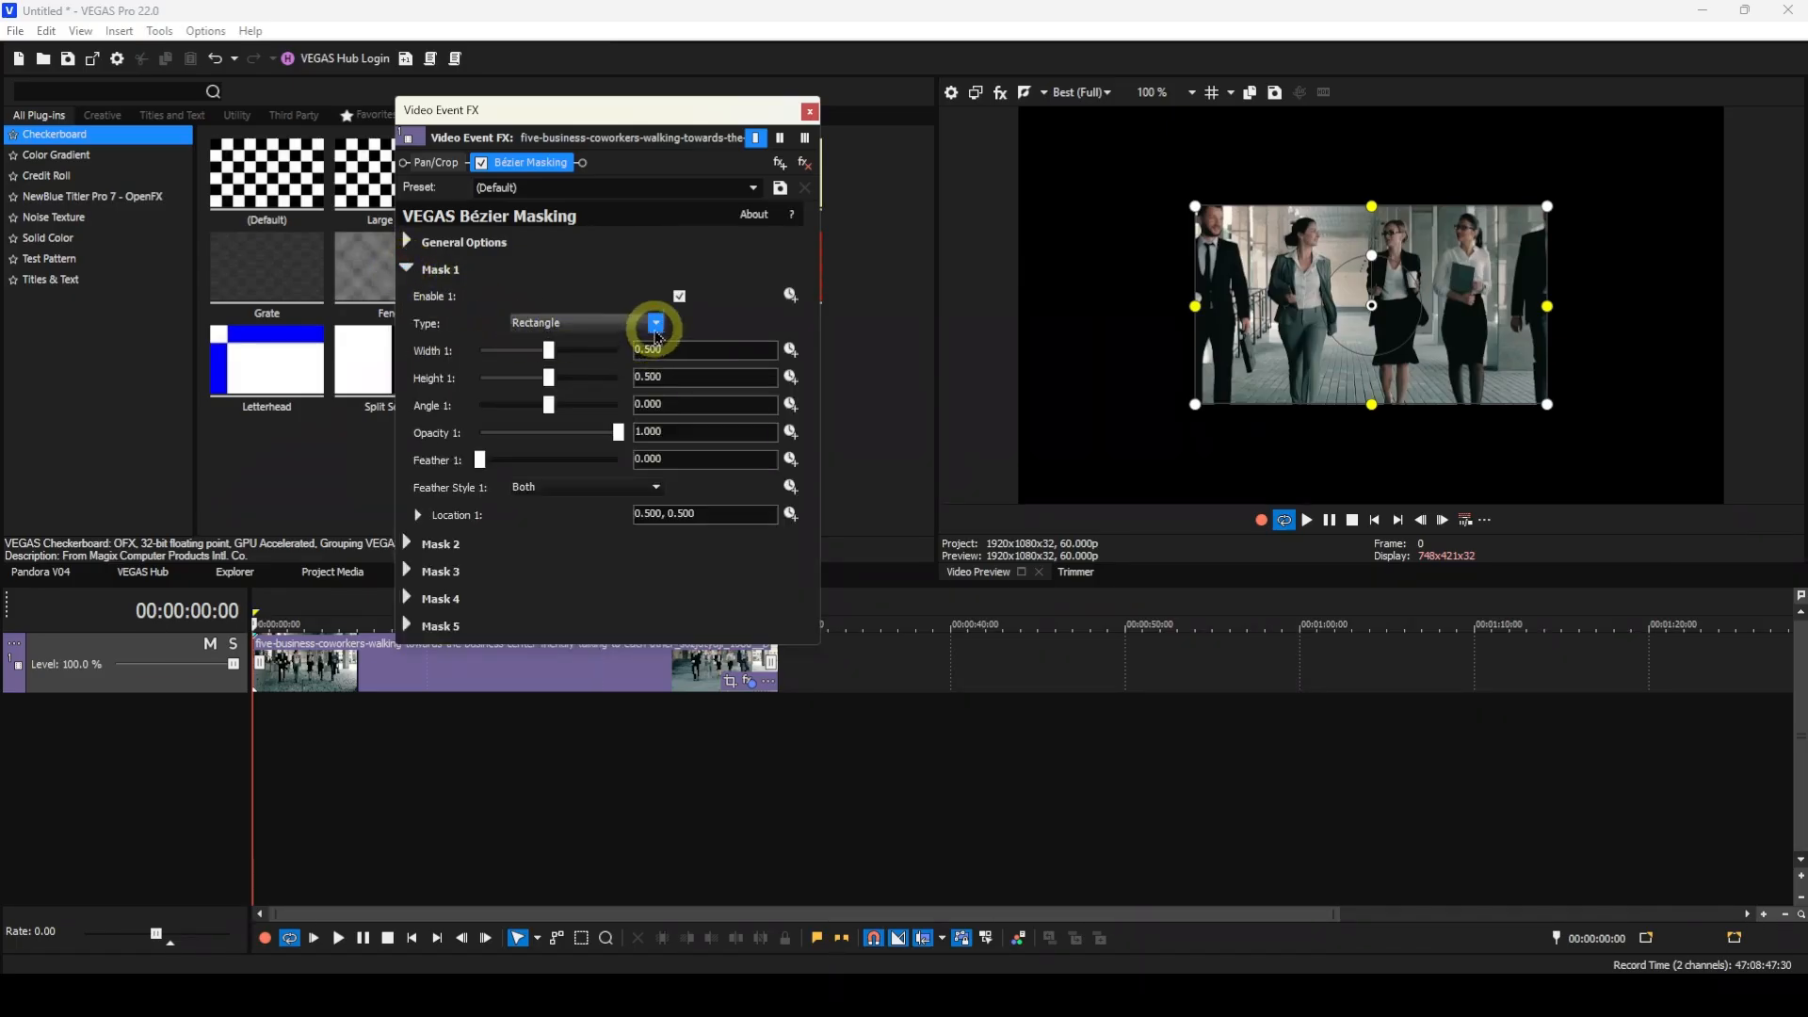
click(656, 325)
click(565, 340)
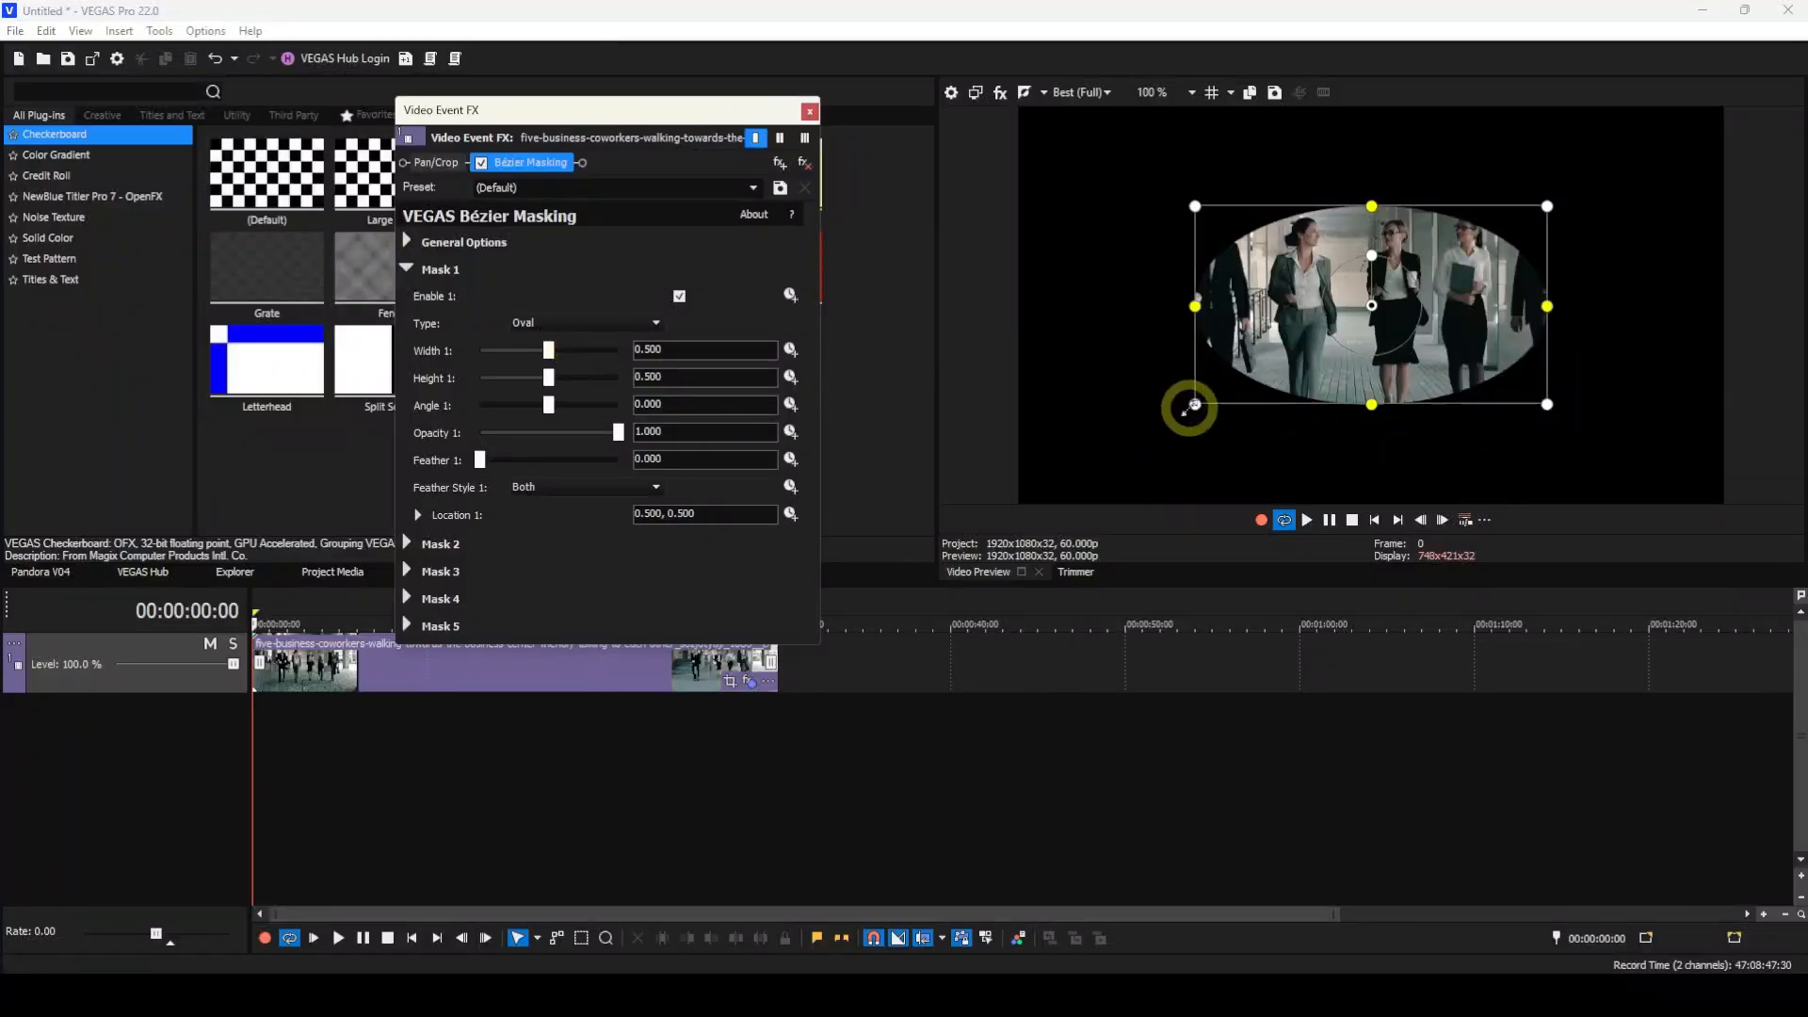
drag(1193, 405, 1338, 309)
- Move the oval mask over the face of the middle woman with glasses, to a location of about 0.531, 0.670
scroll(1470, 384, up, 1)
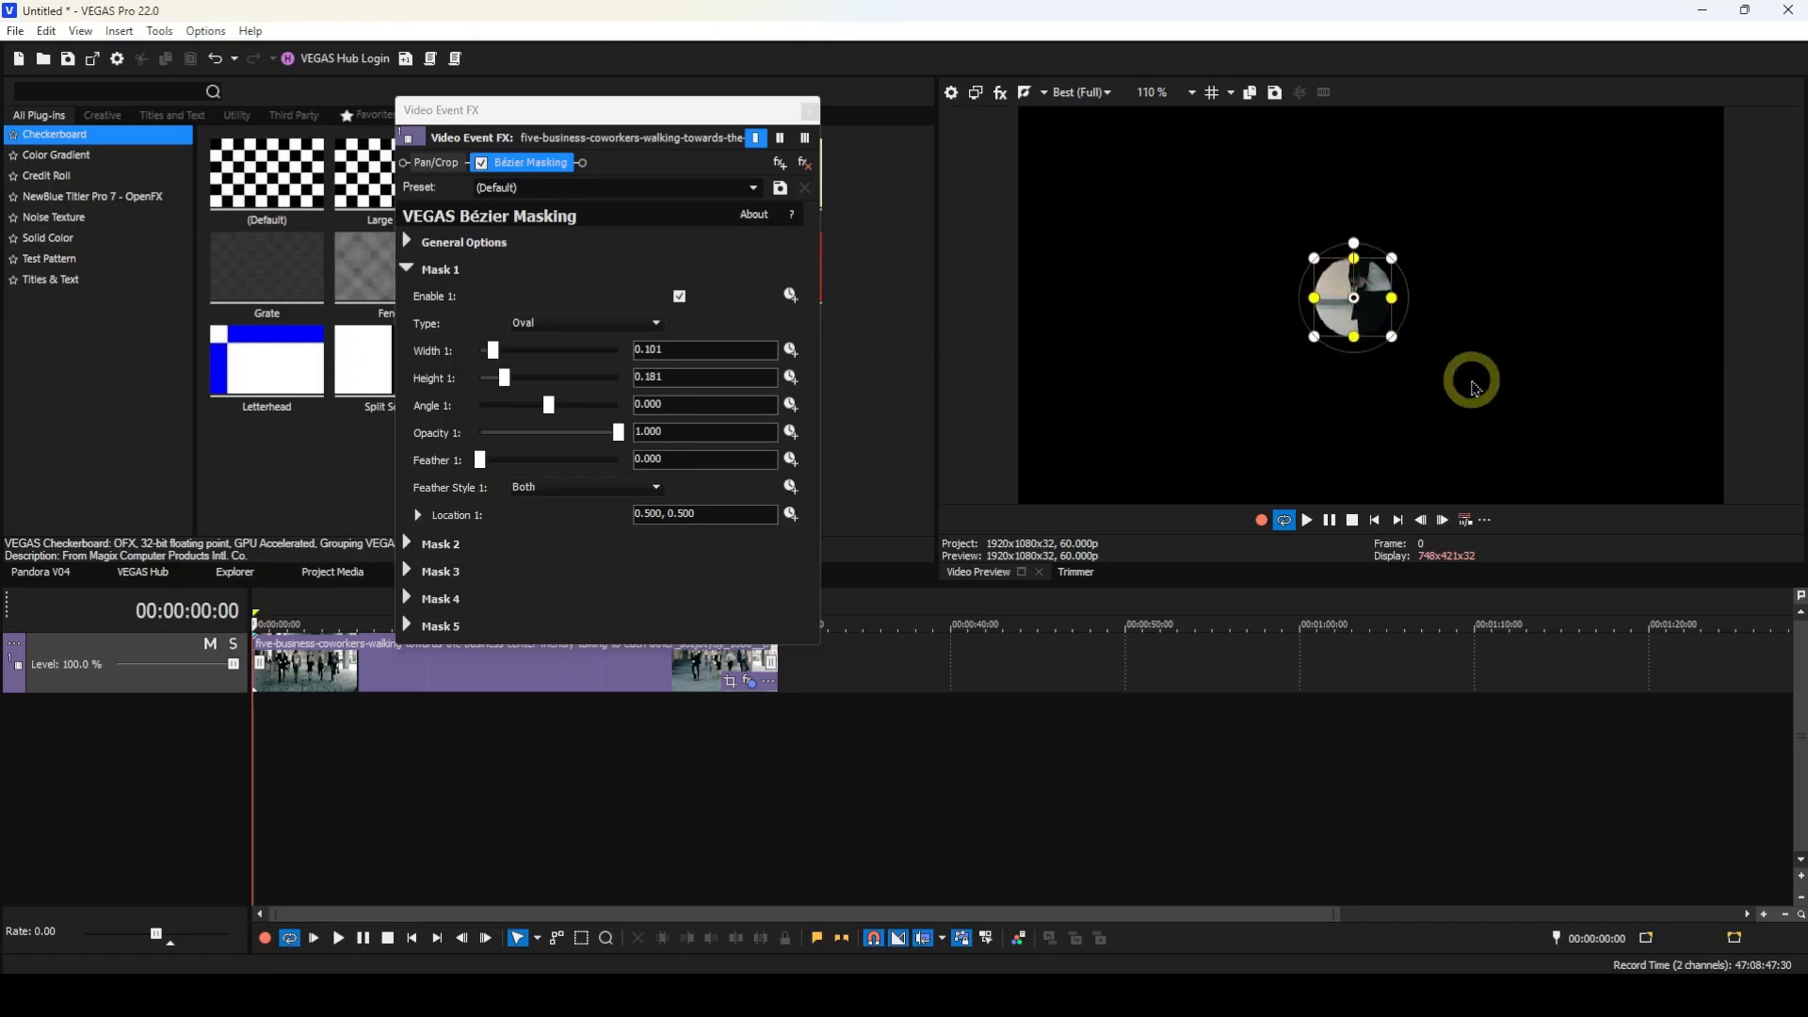
scroll(1383, 302, up, 6)
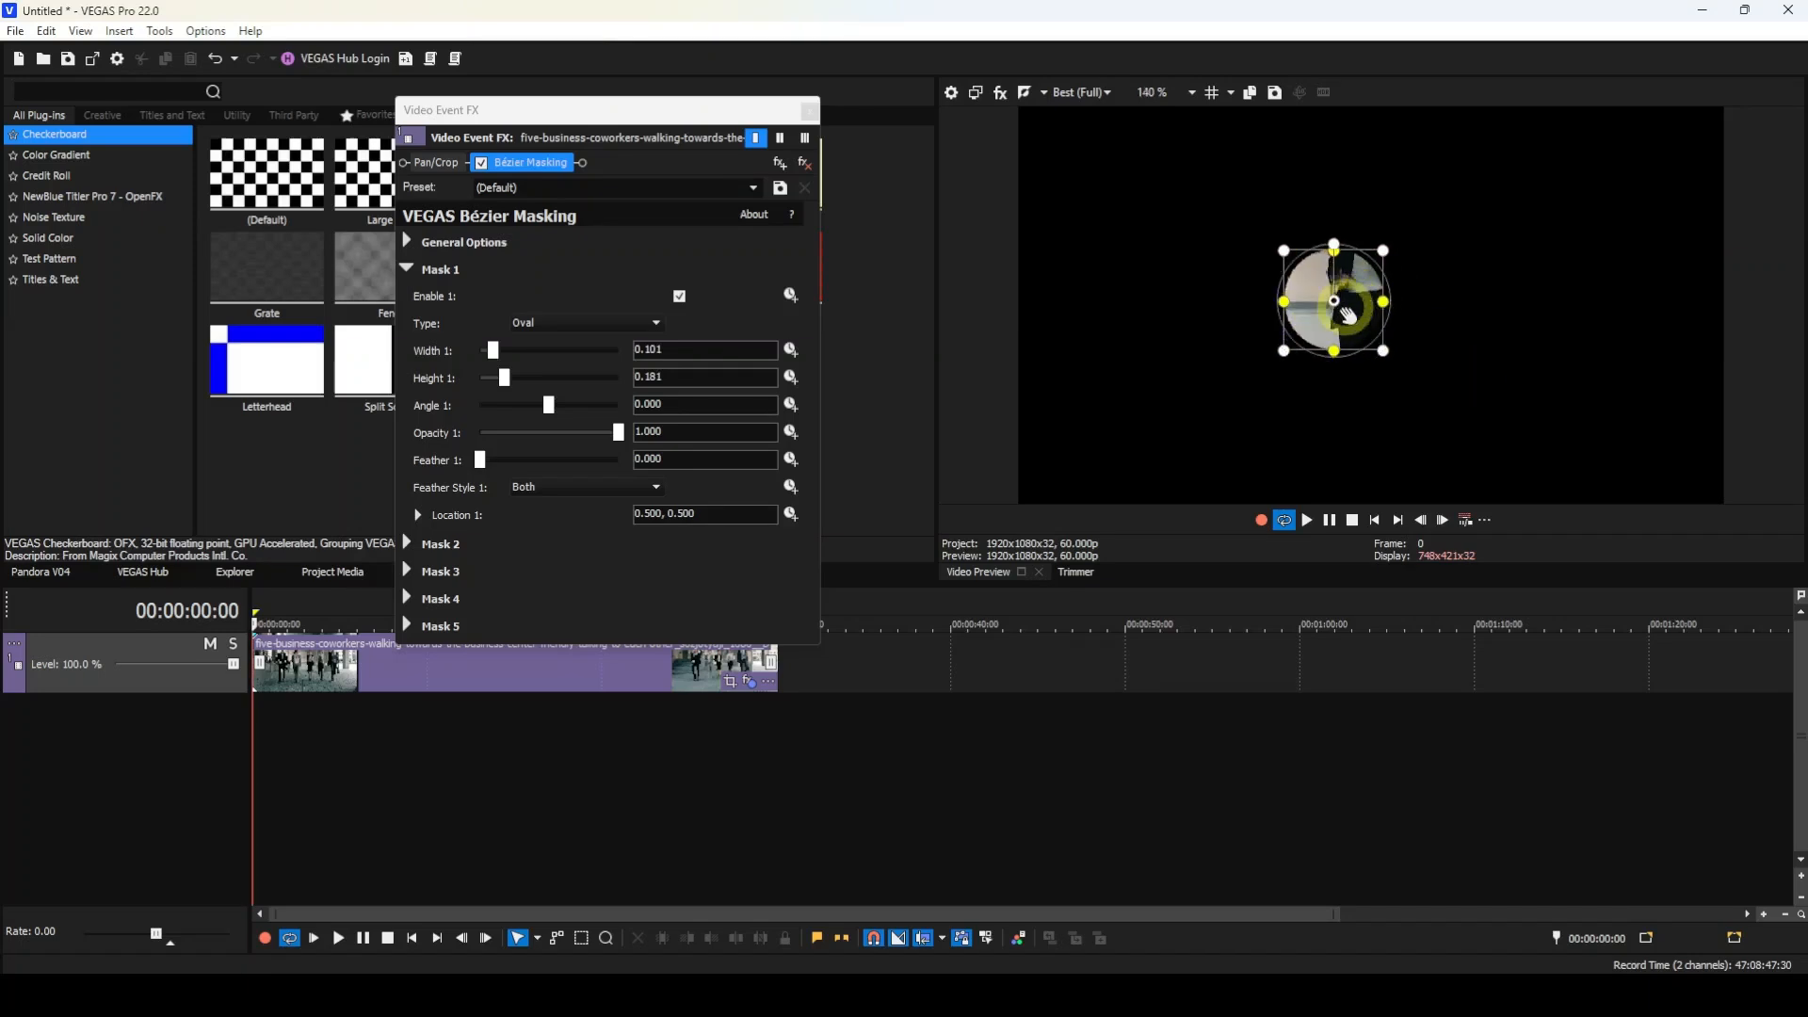
scroll(1348, 230, up, 7)
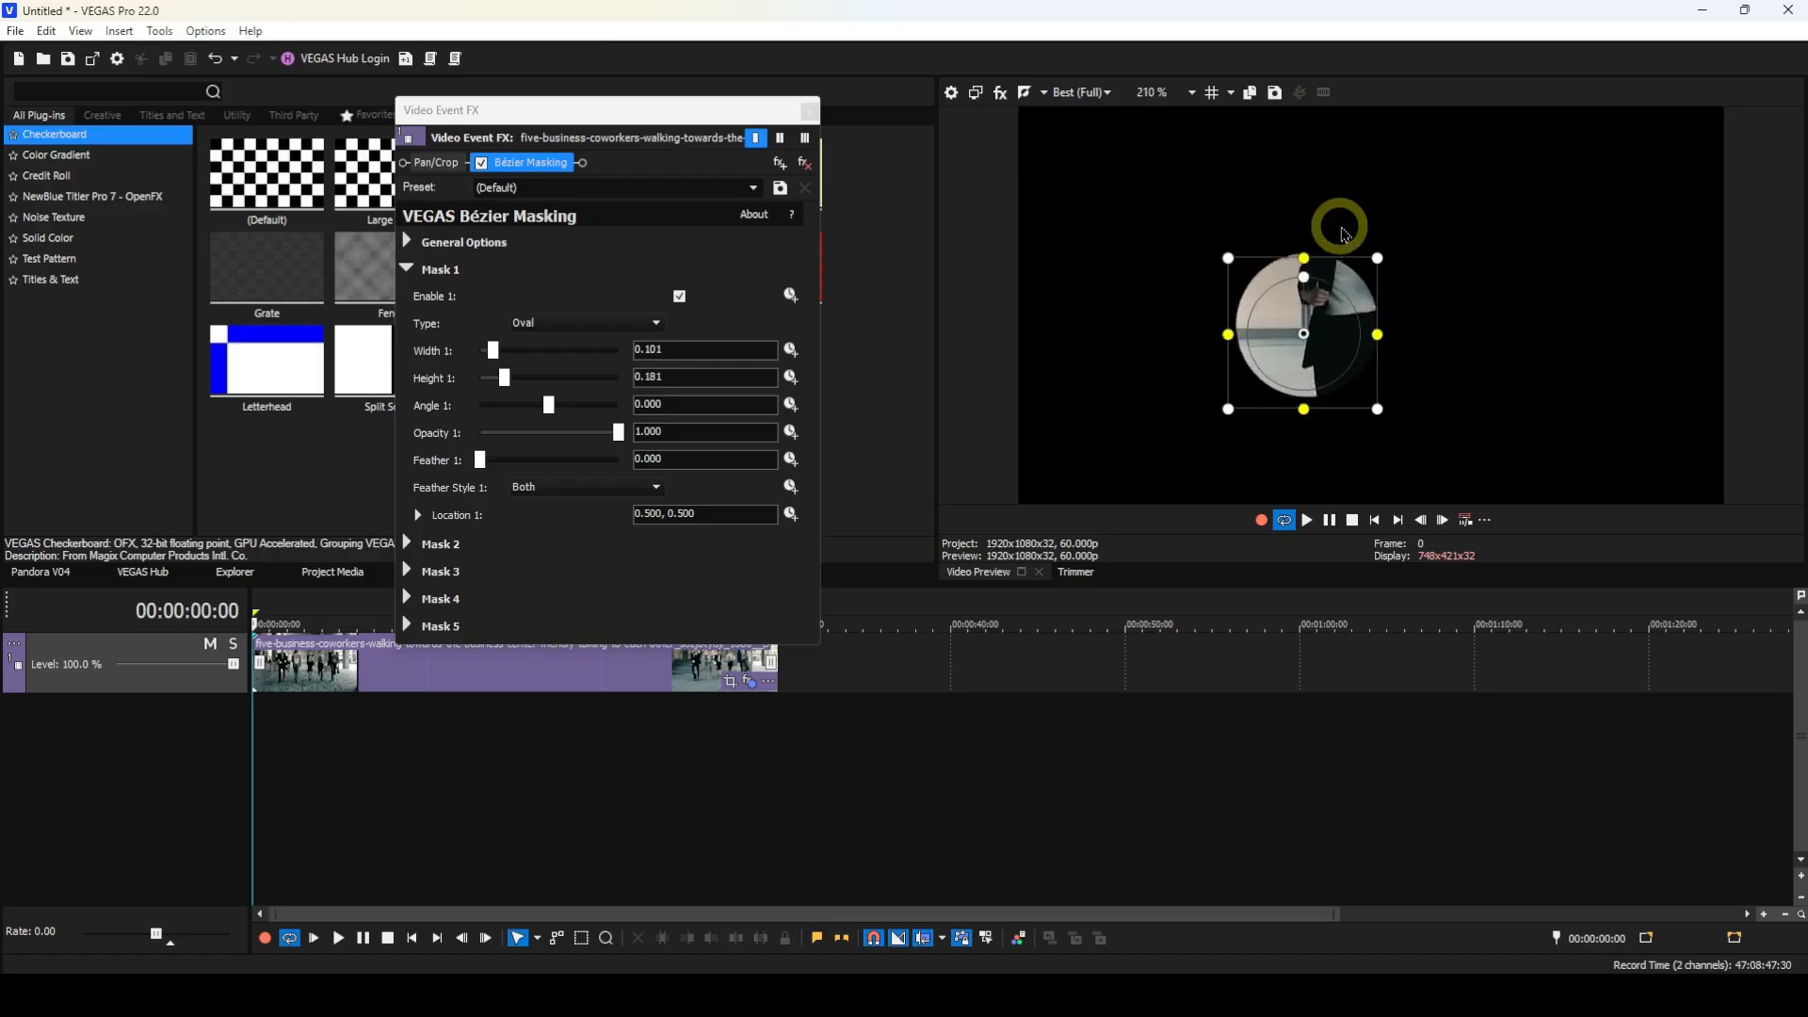
scroll(1350, 230, up, 5)
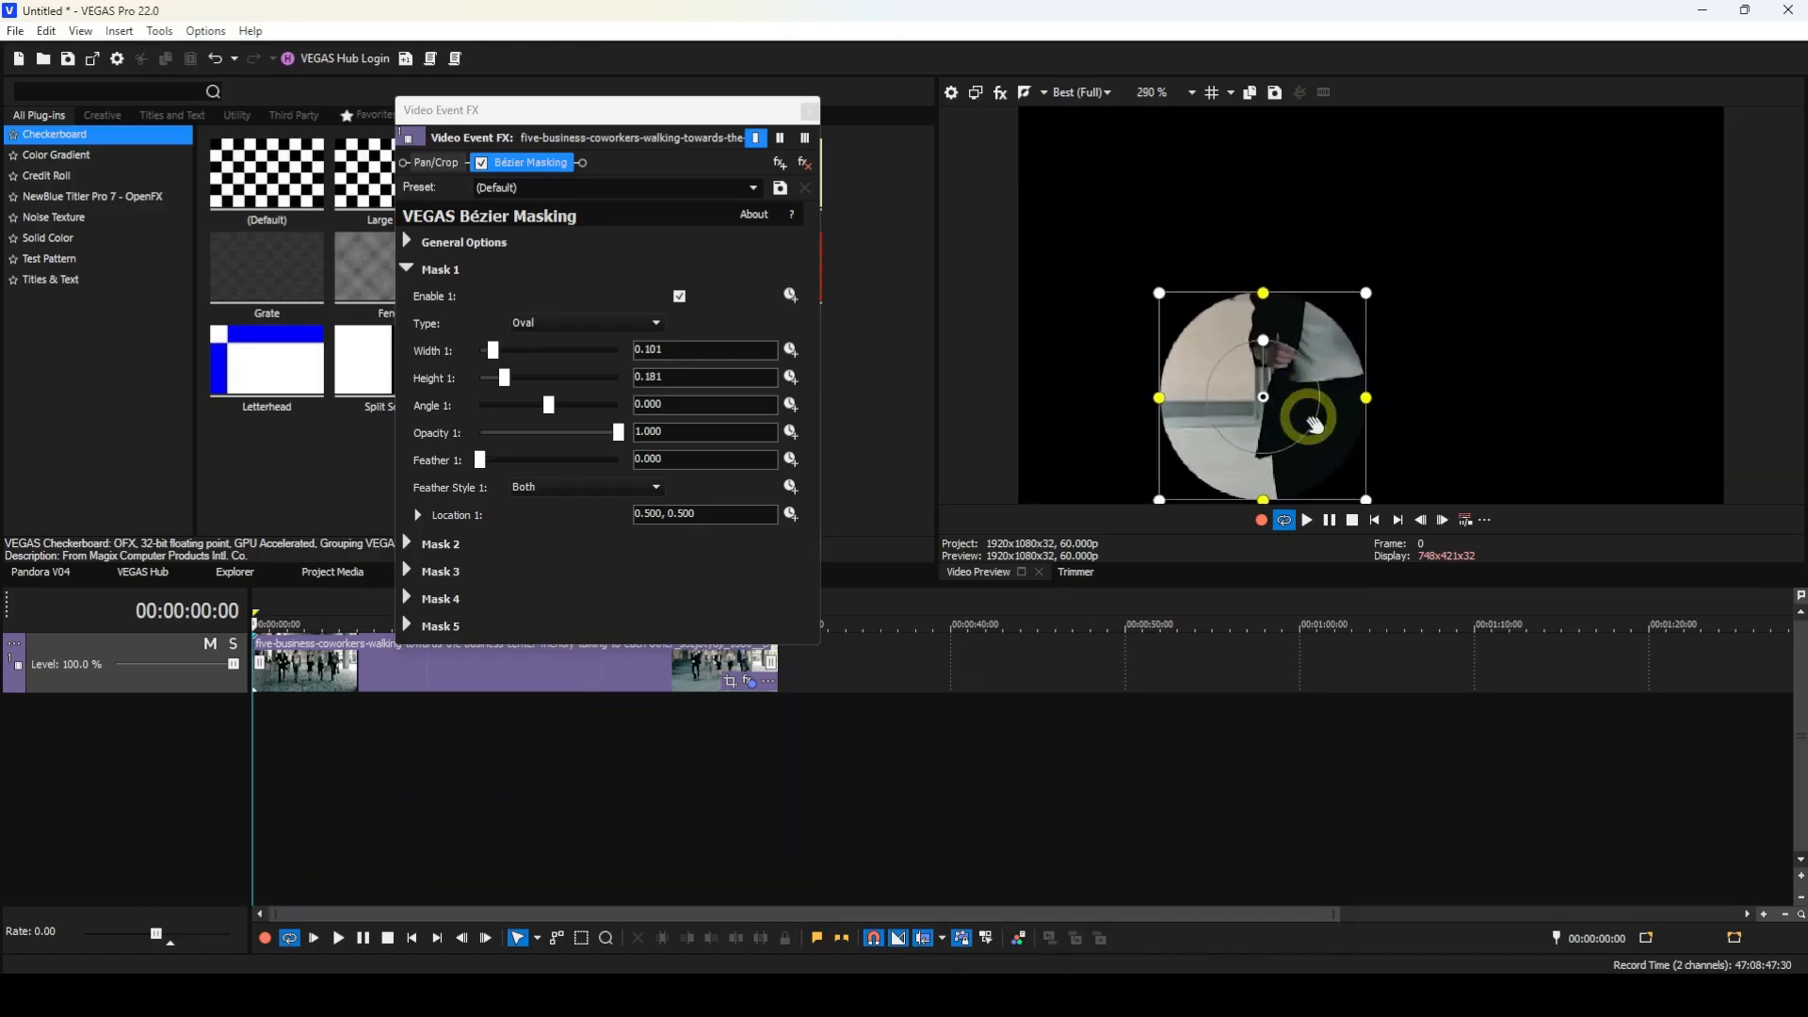
drag(1326, 439, 1390, 239)
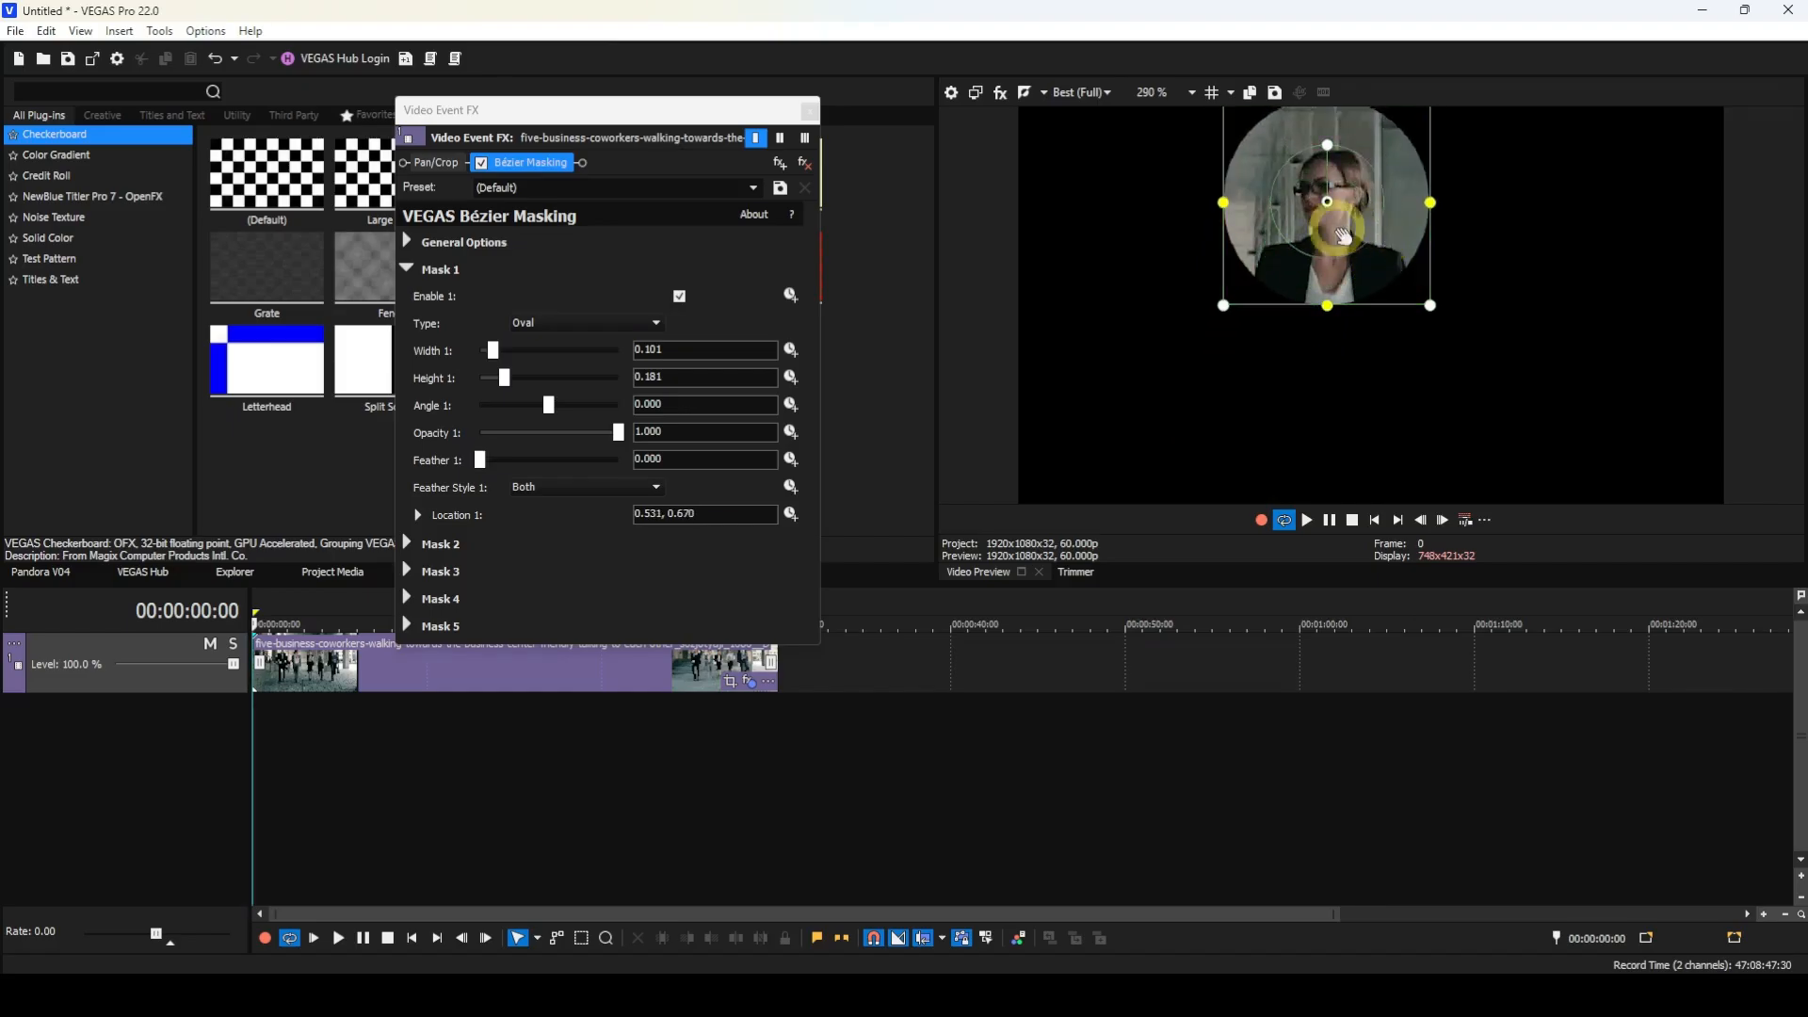
- Tighten the oval mask around the woman's head to about 0.058 wide and 0.105 high, centred at about 0.534, 0.675
scroll(1338, 207, up, 2)
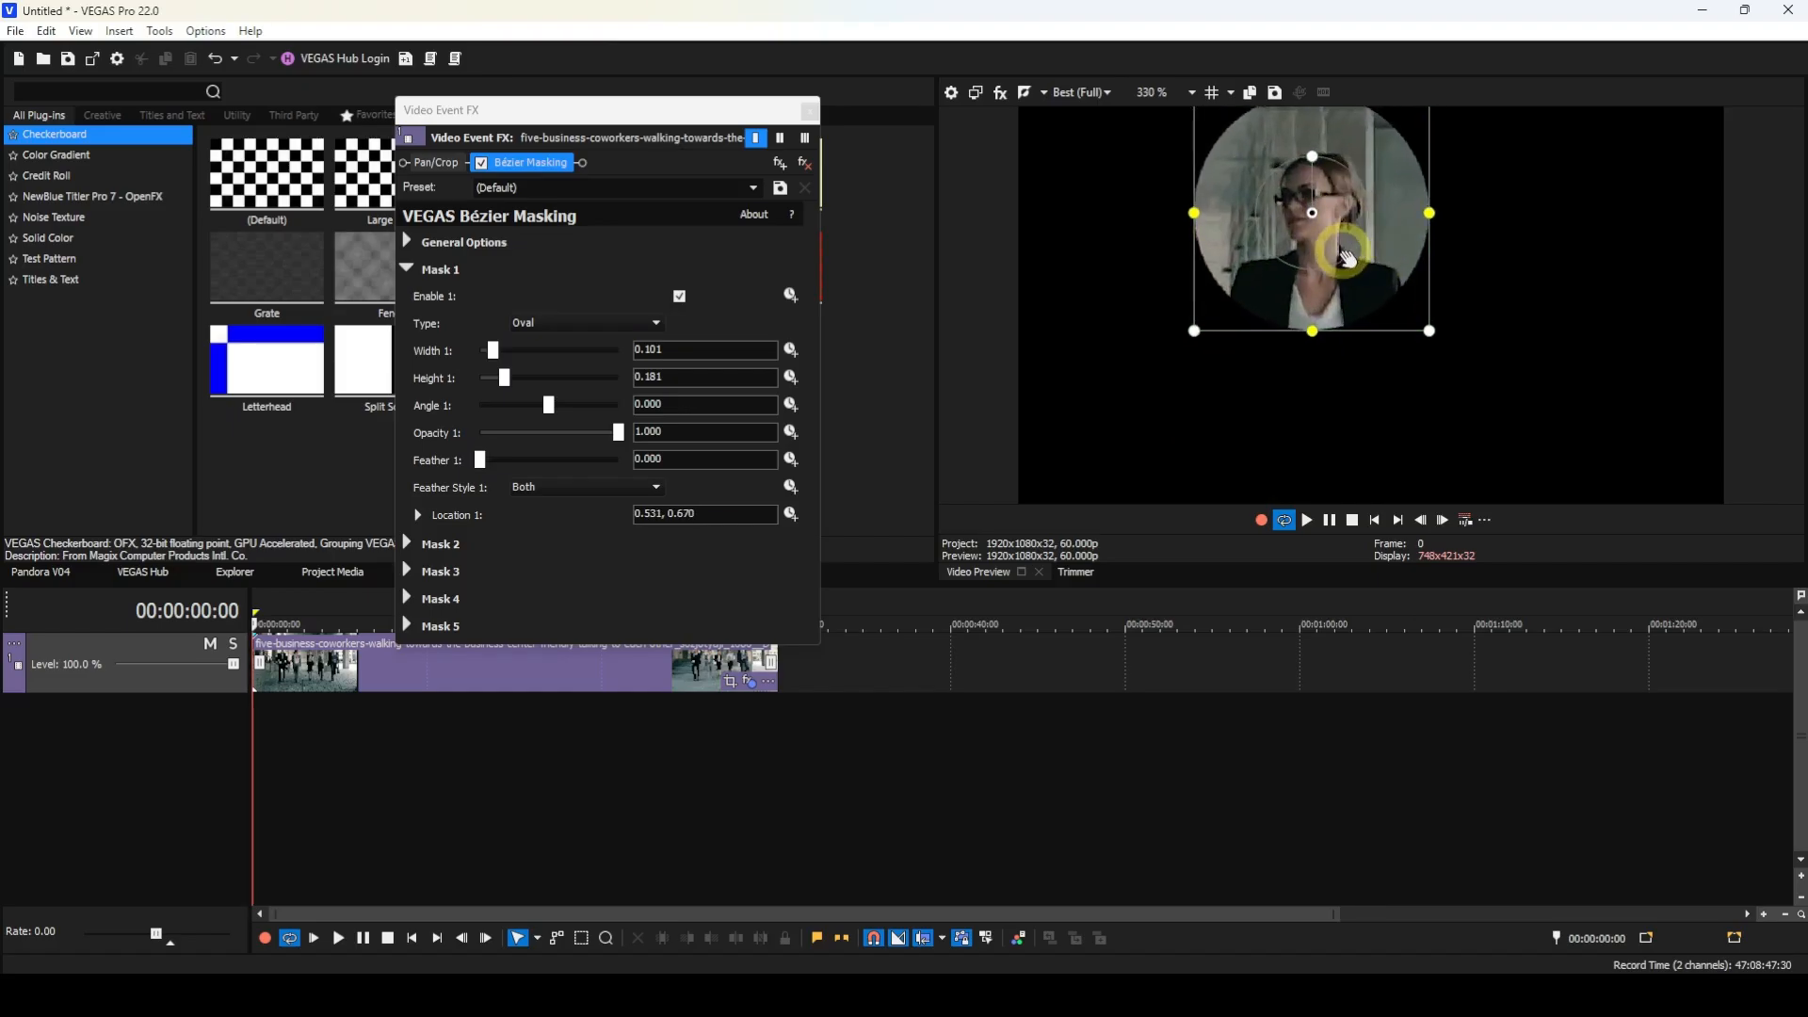
scroll(1343, 250, up, 3)
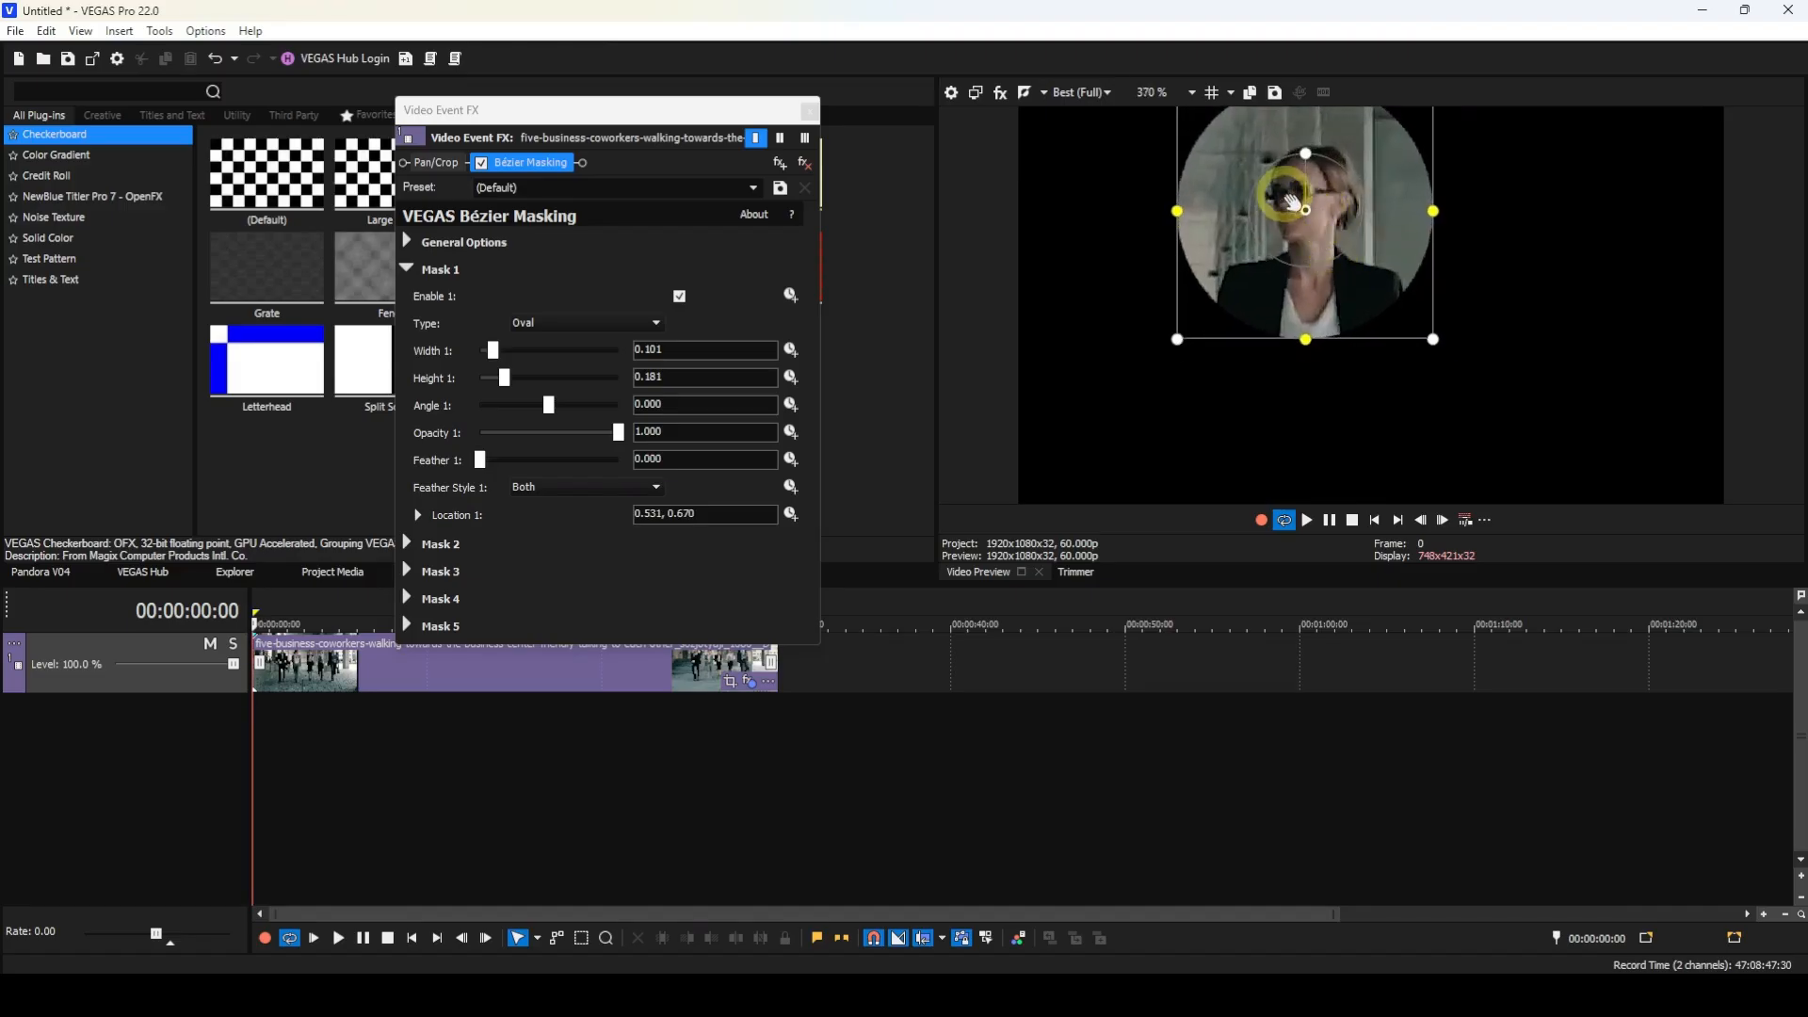
scroll(1290, 200, up, 5)
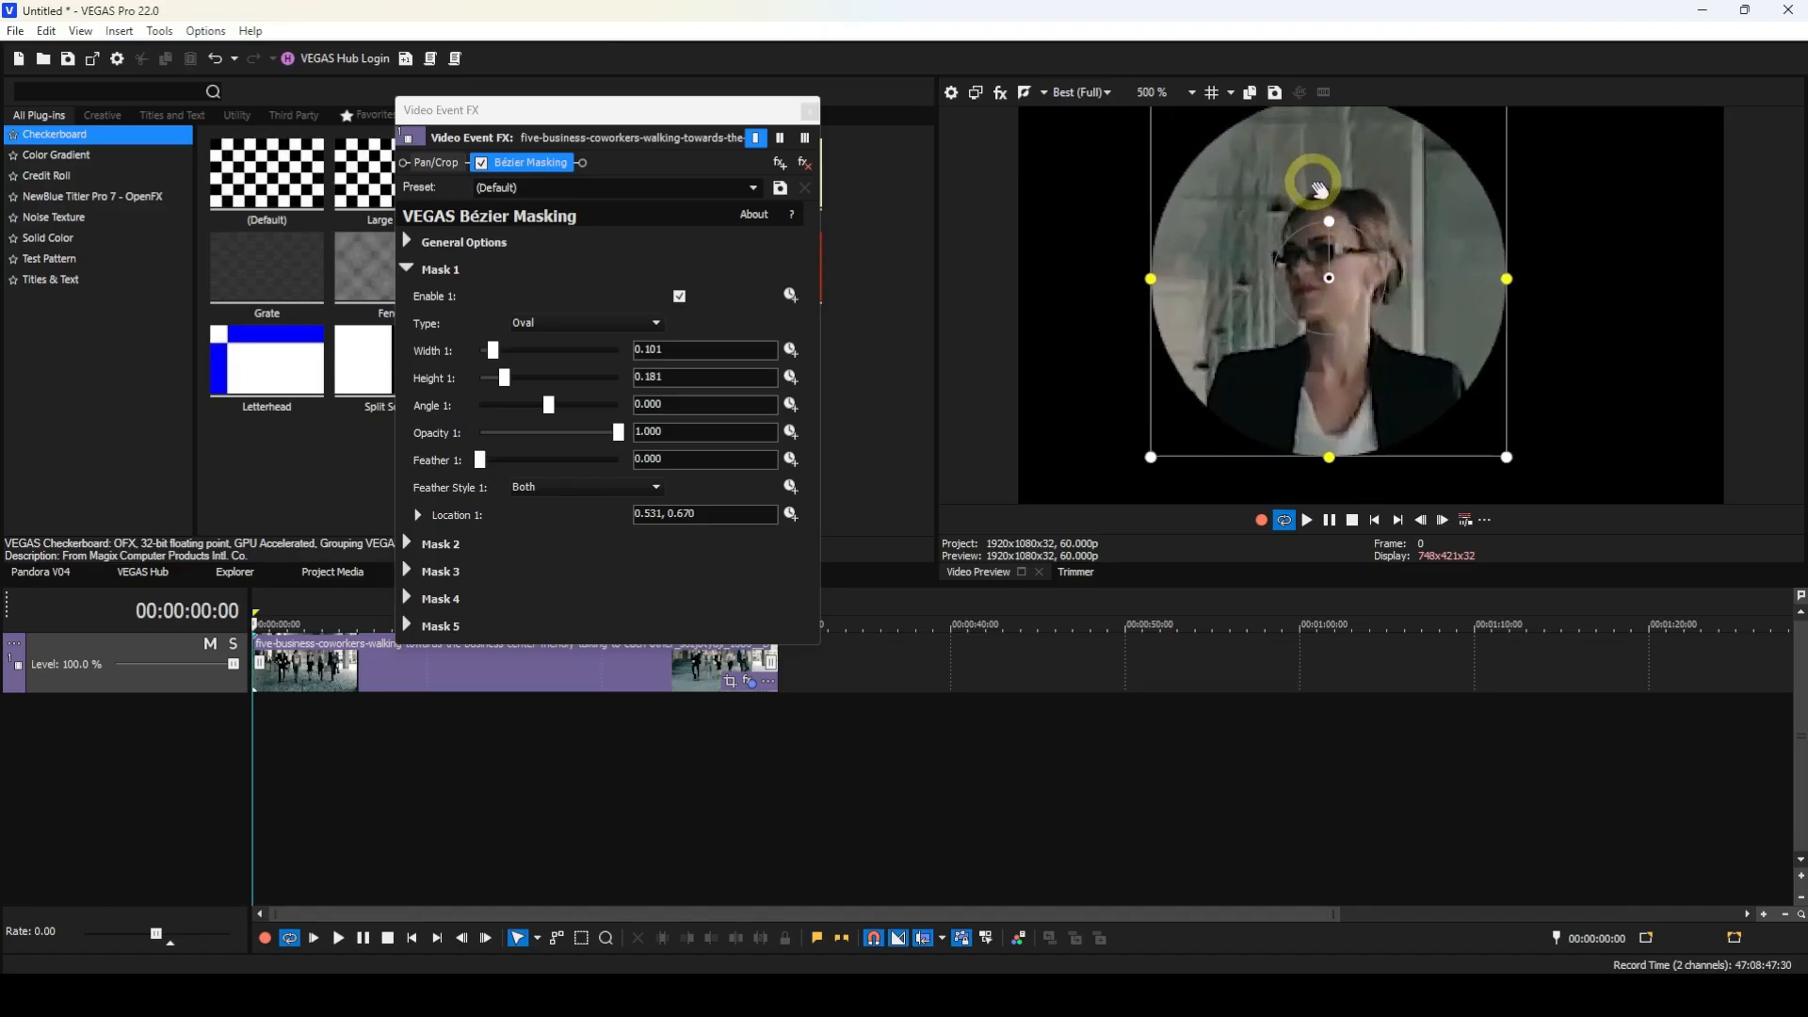
drag(1151, 456, 1300, 327)
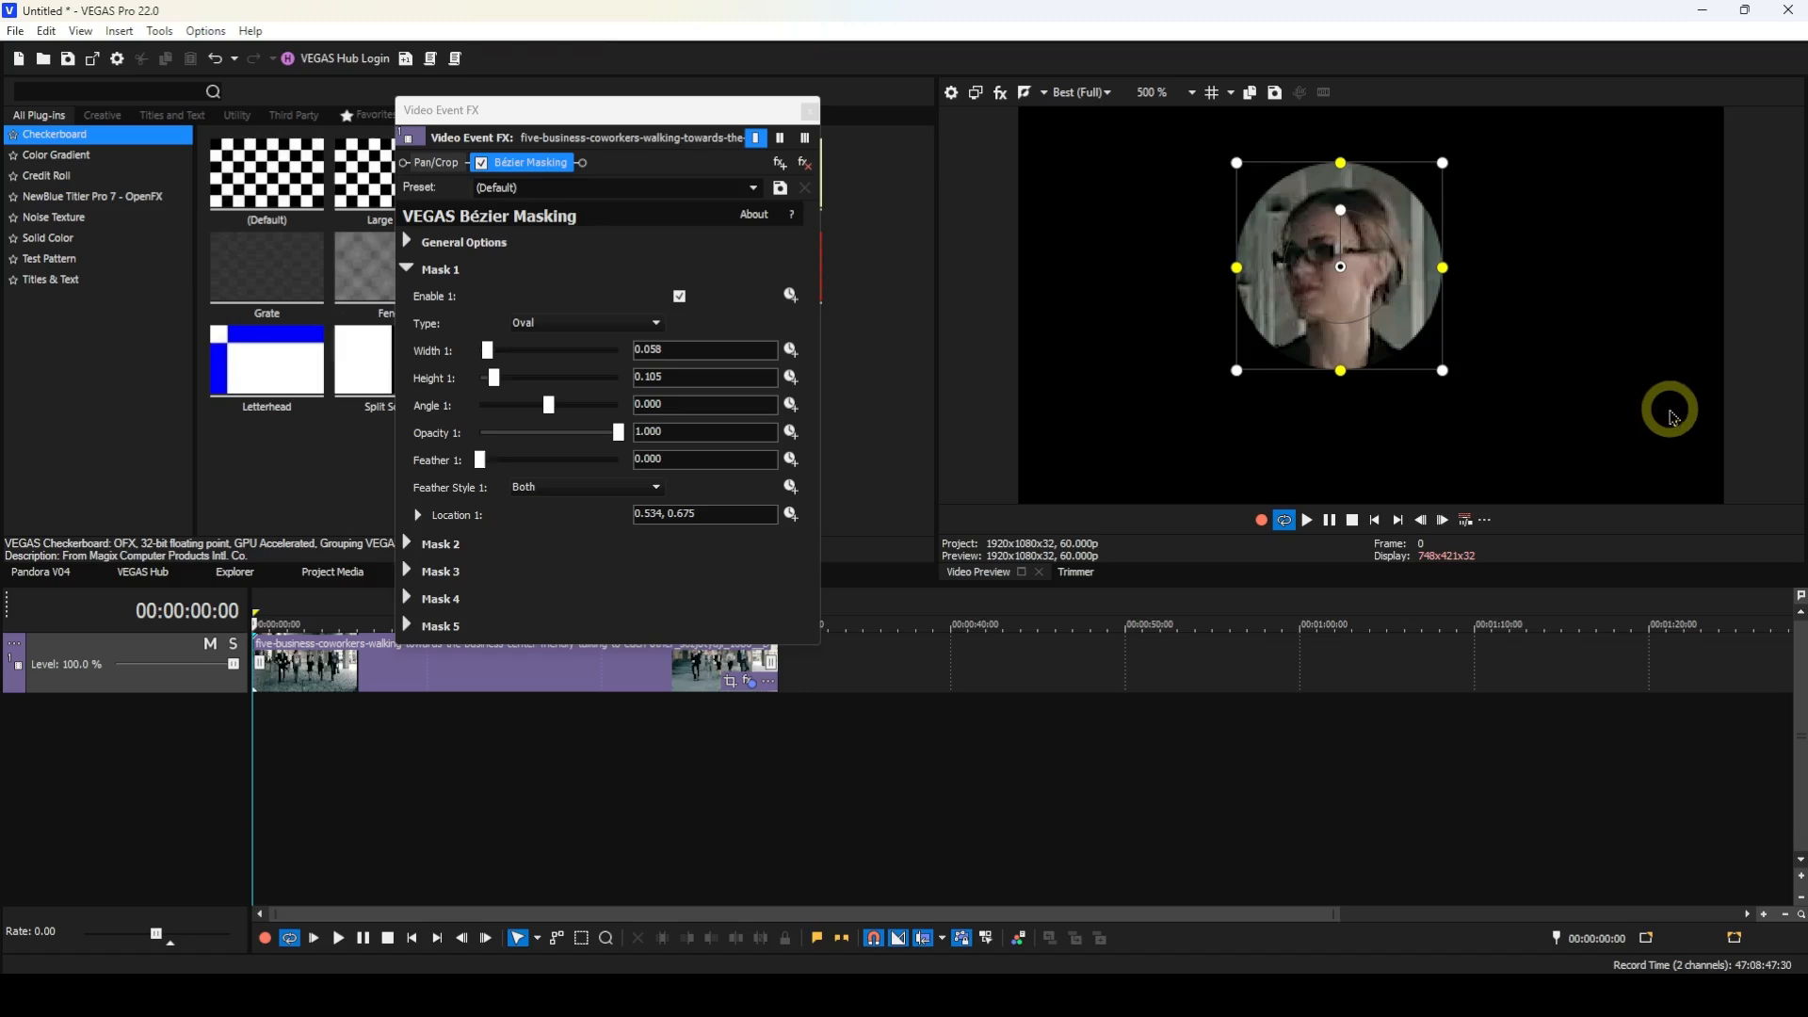
key(ctrl+KP_1)
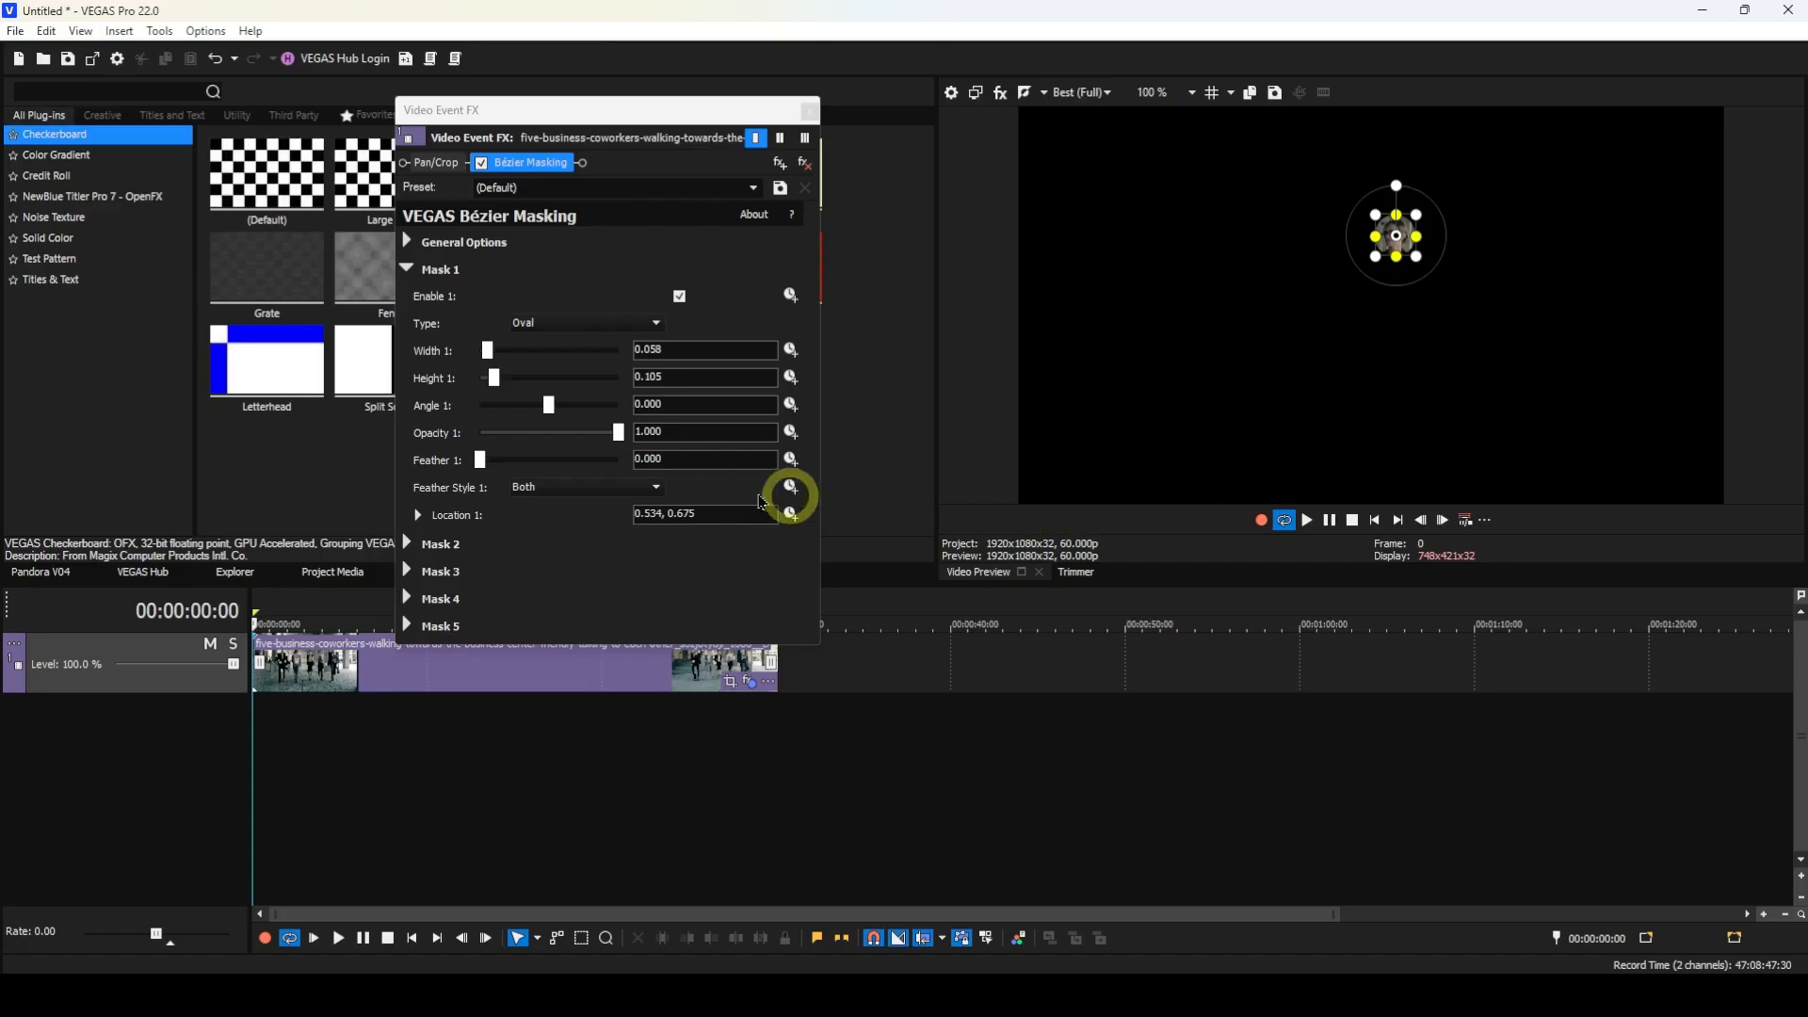
- Open Motion Tracking from the mask's general options, enlarge its window and add a new tracking region
click(410, 271)
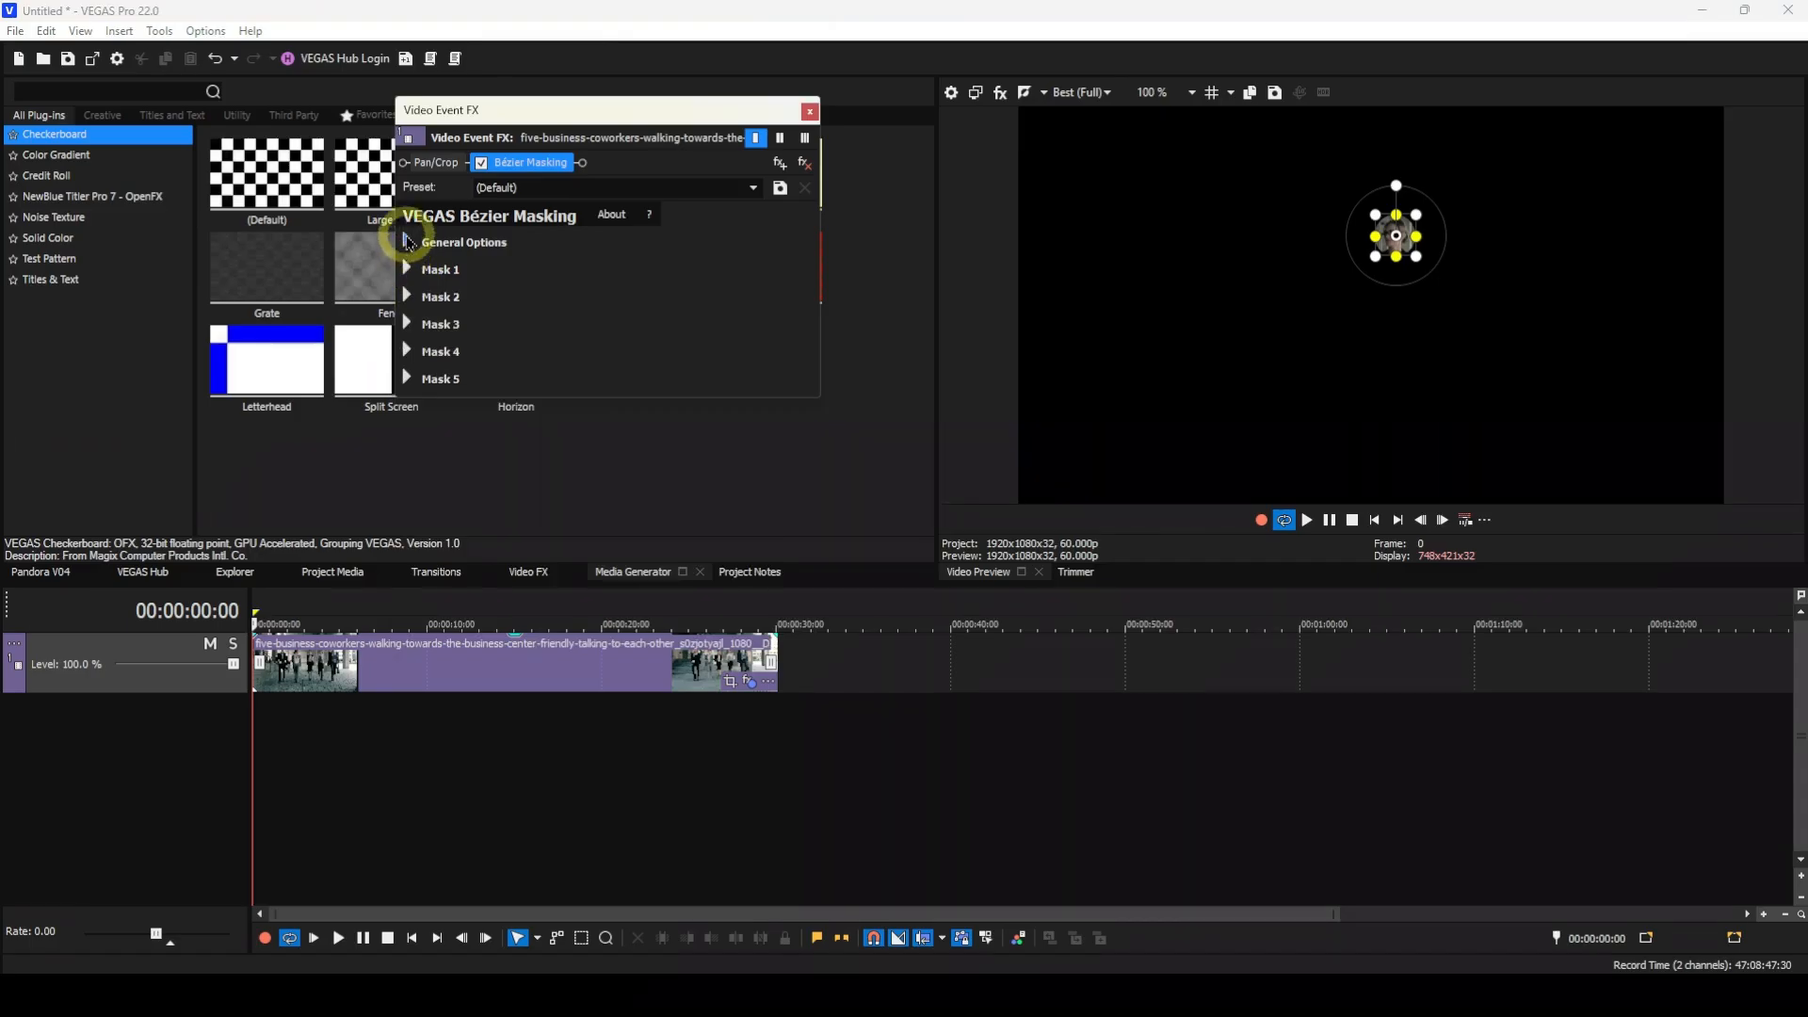
click(408, 243)
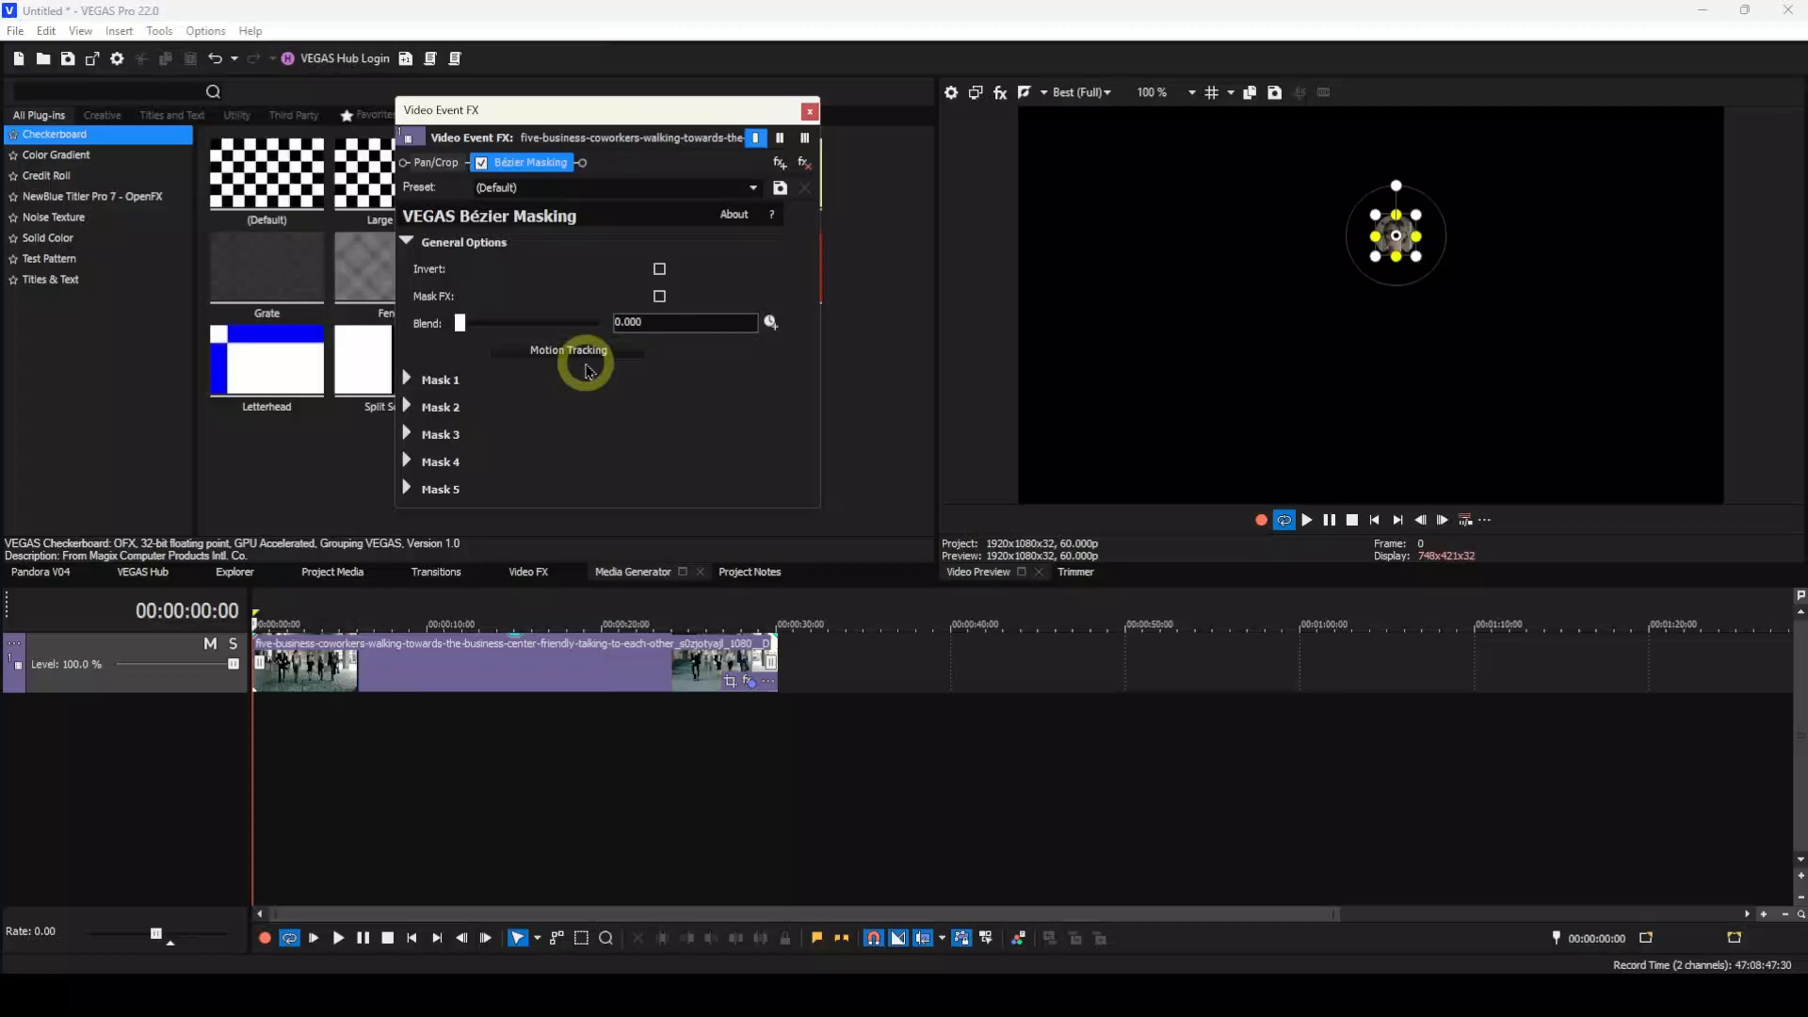
click(576, 358)
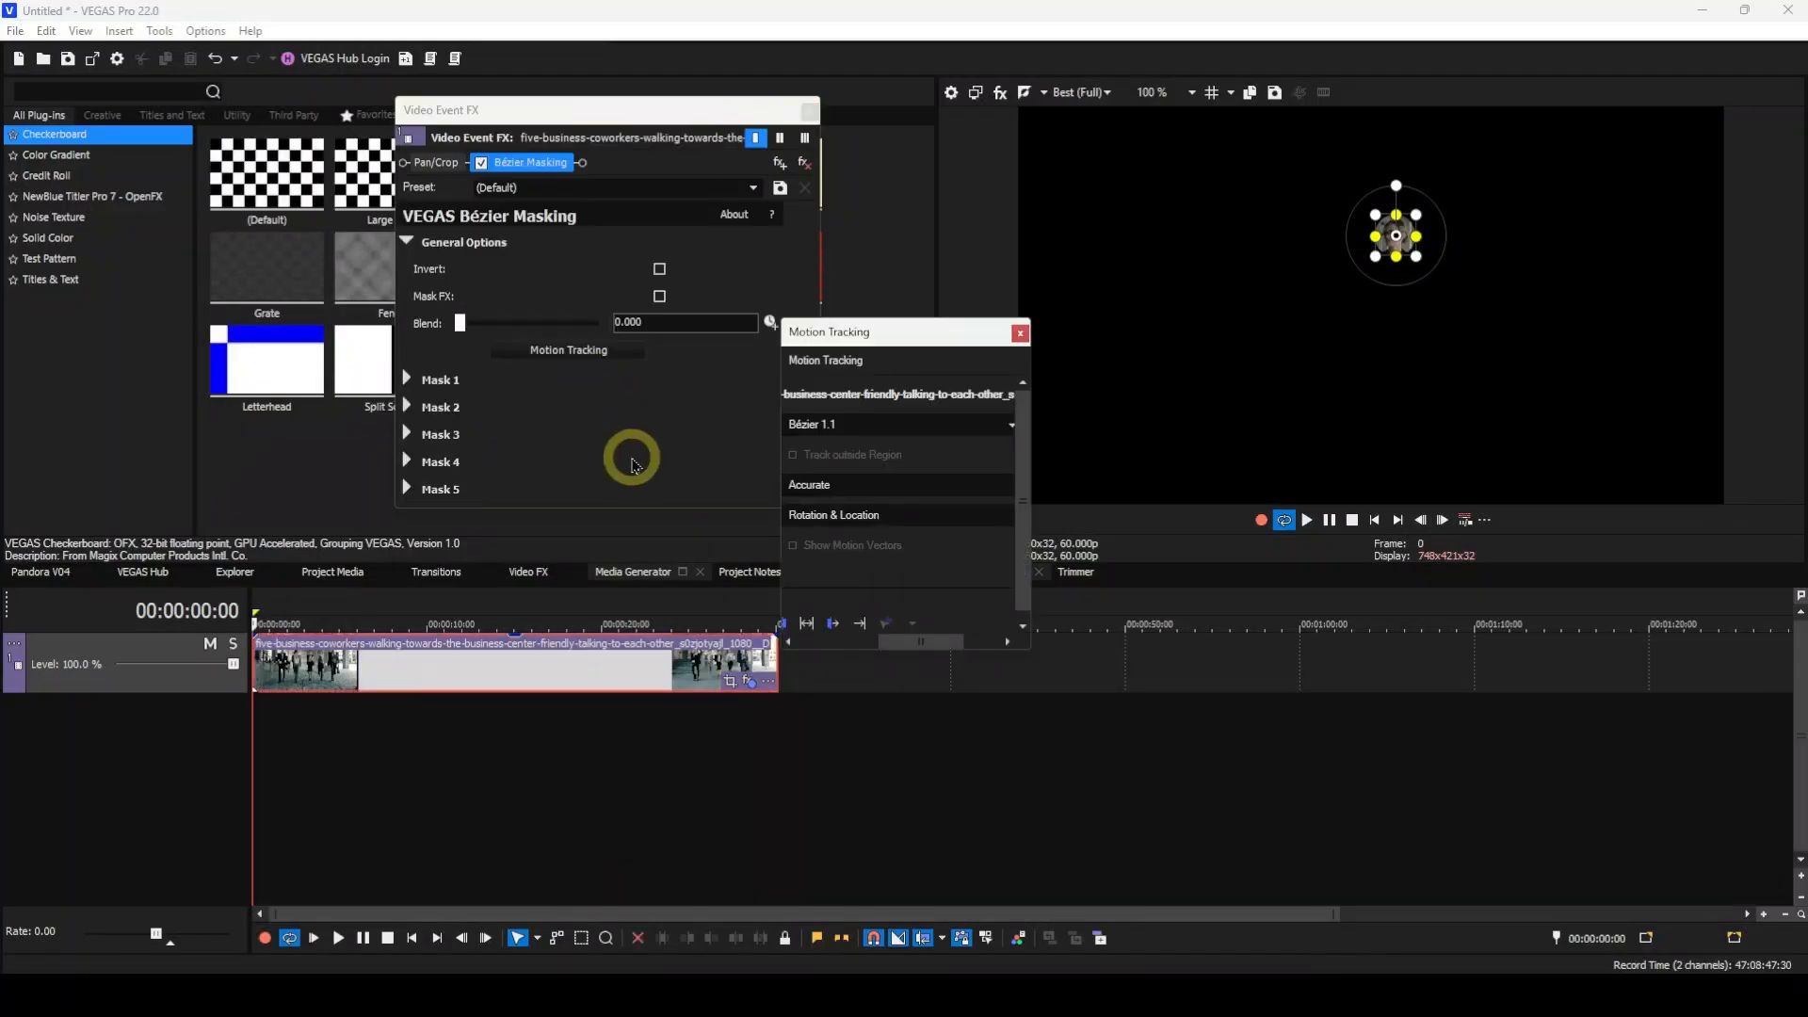
drag(1029, 525, 1179, 540)
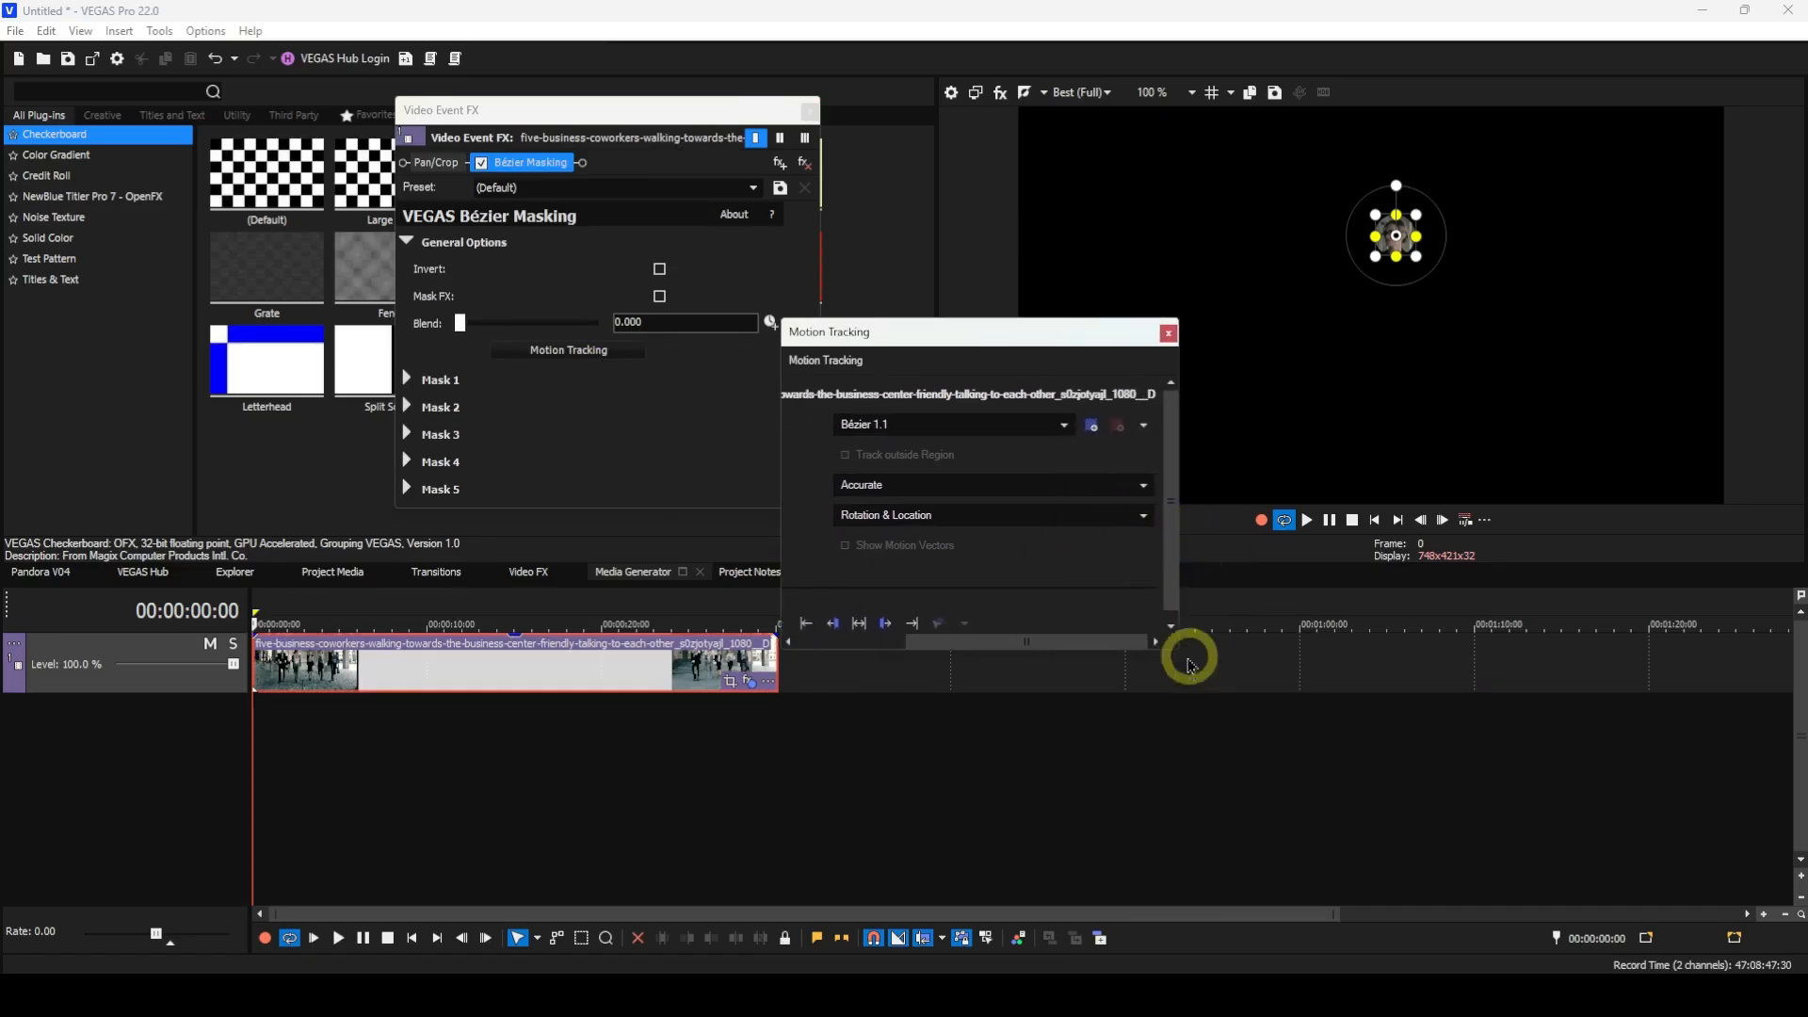
drag(1110, 648, 1103, 673)
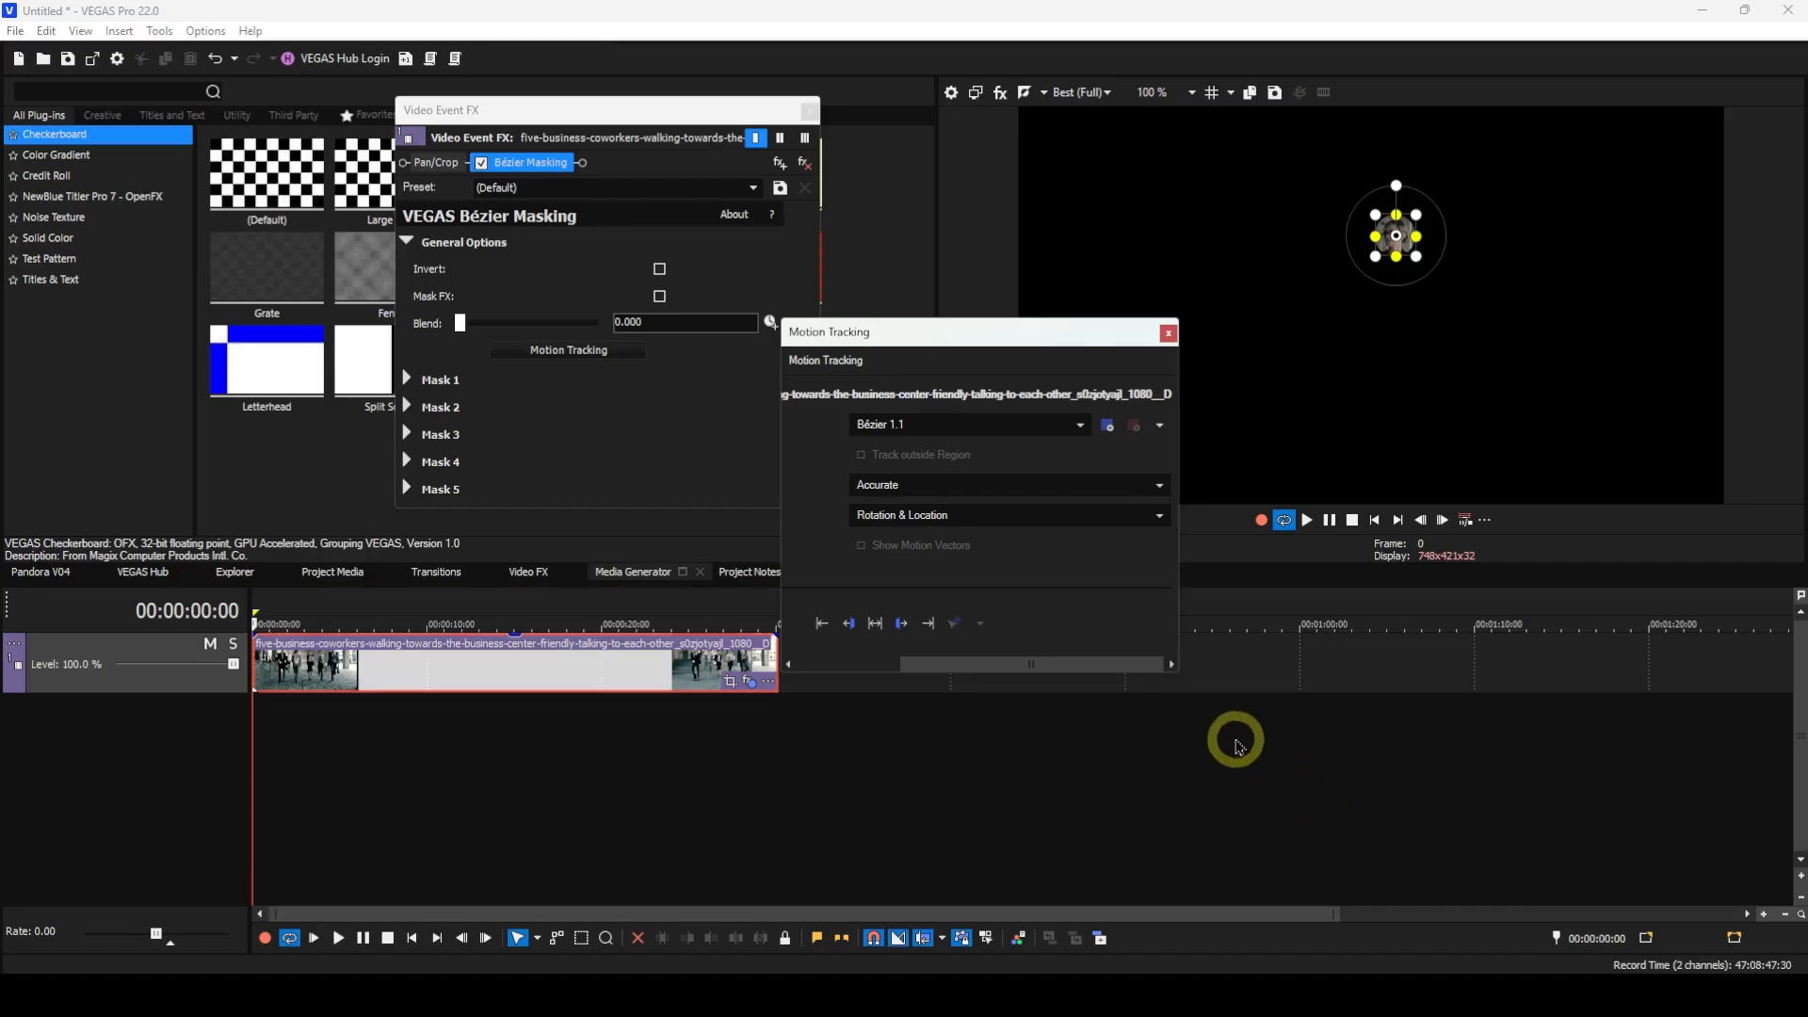
click(1110, 439)
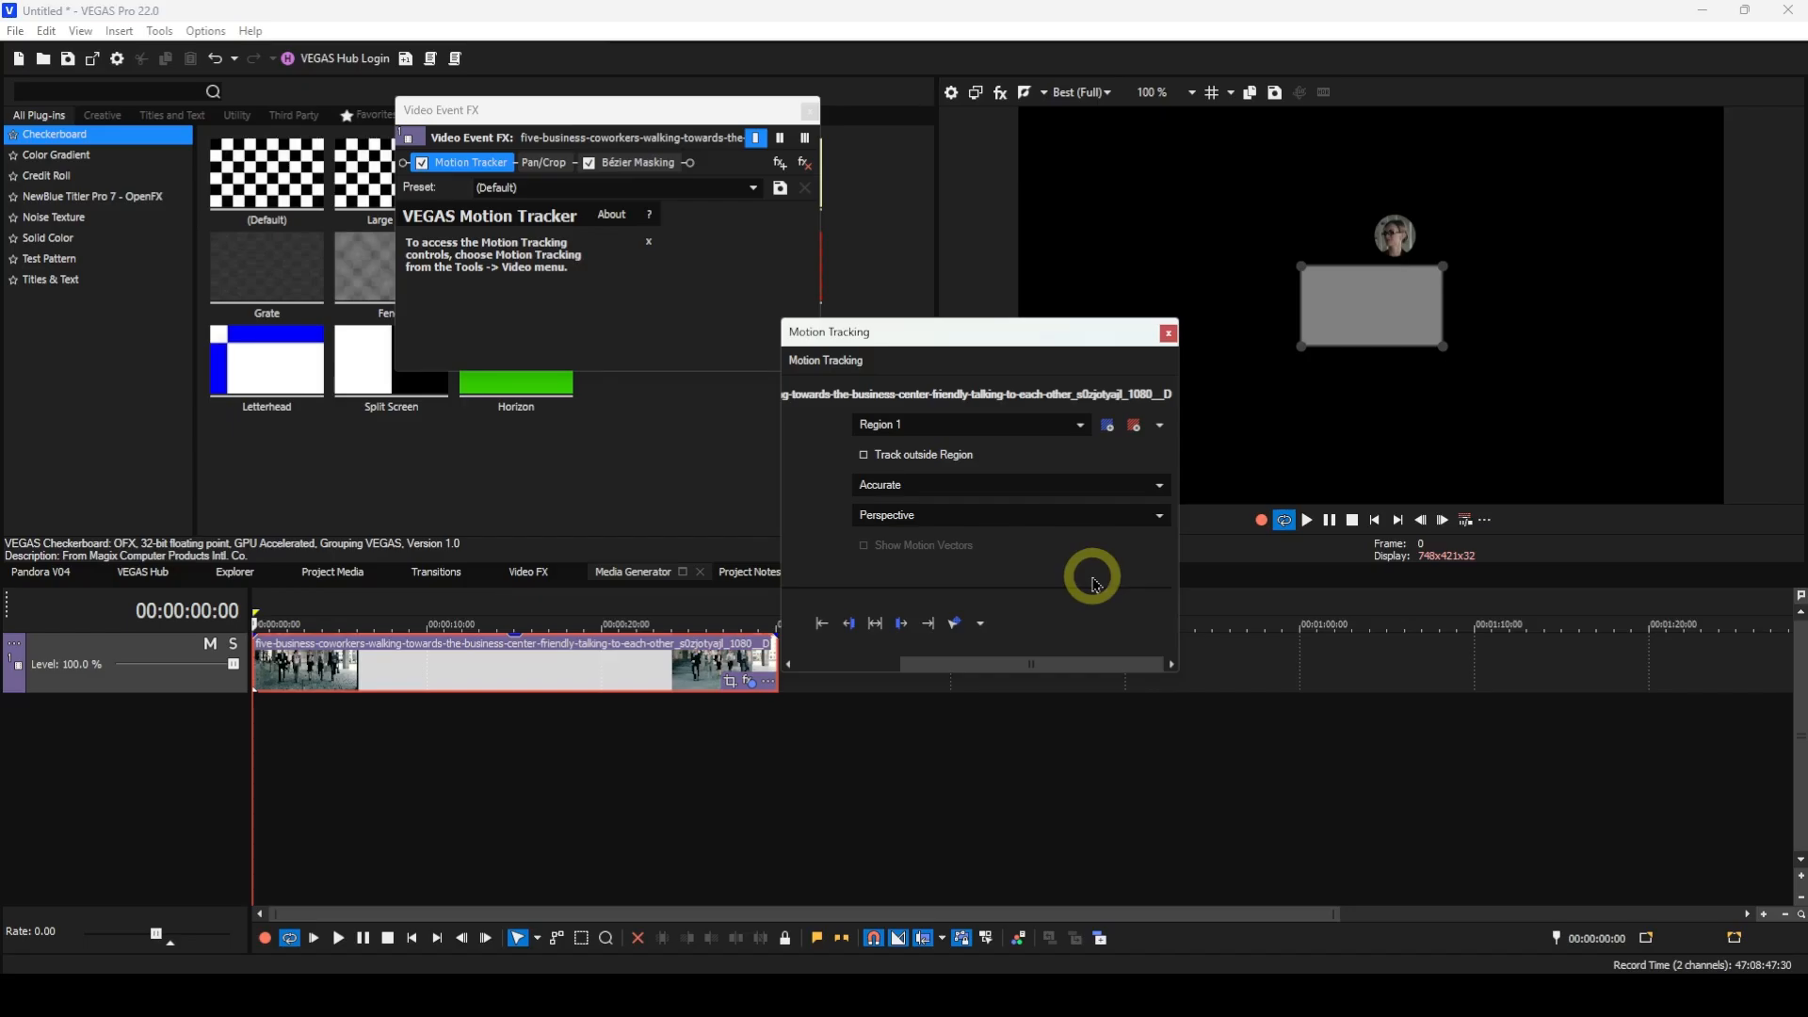
- Raise the Bézier Masking blend to about 0.769 to reveal the footage around the mask
click(666, 174)
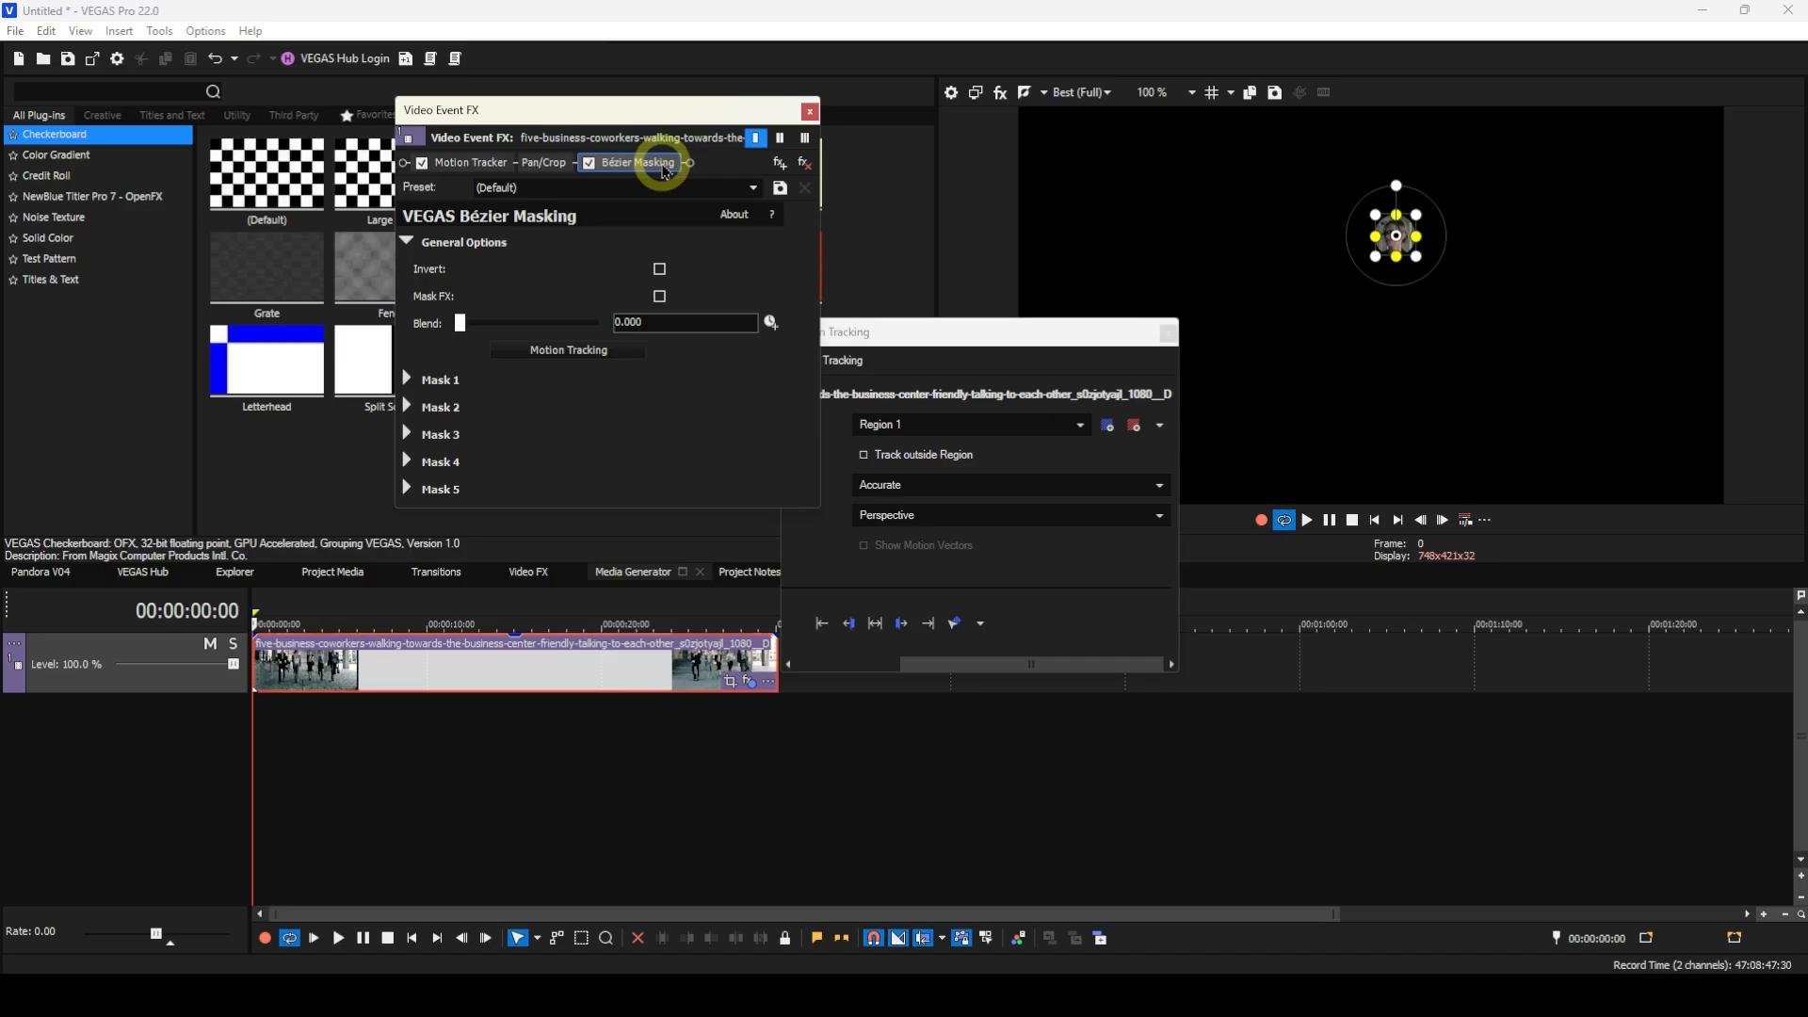
drag(462, 324, 568, 331)
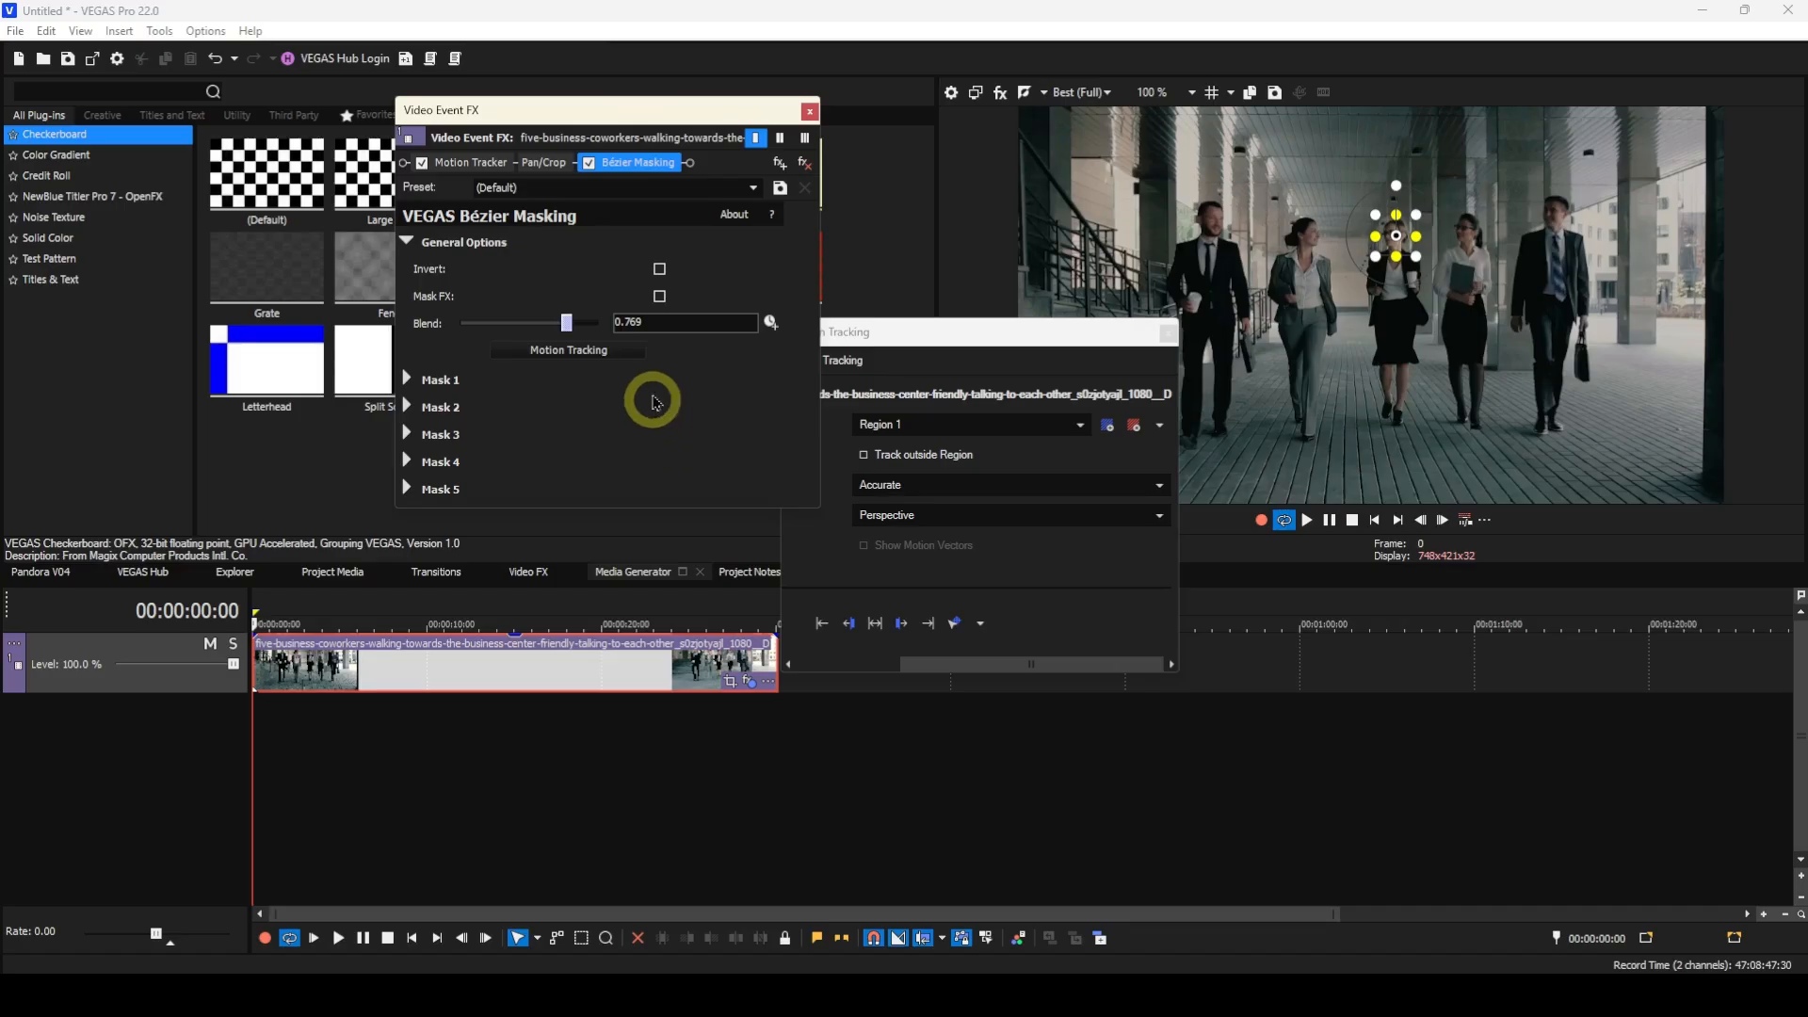
- Reshape the Motion Tracker's Region 1 into a small quadrilateral on the middle woman's upper chest
click(496, 169)
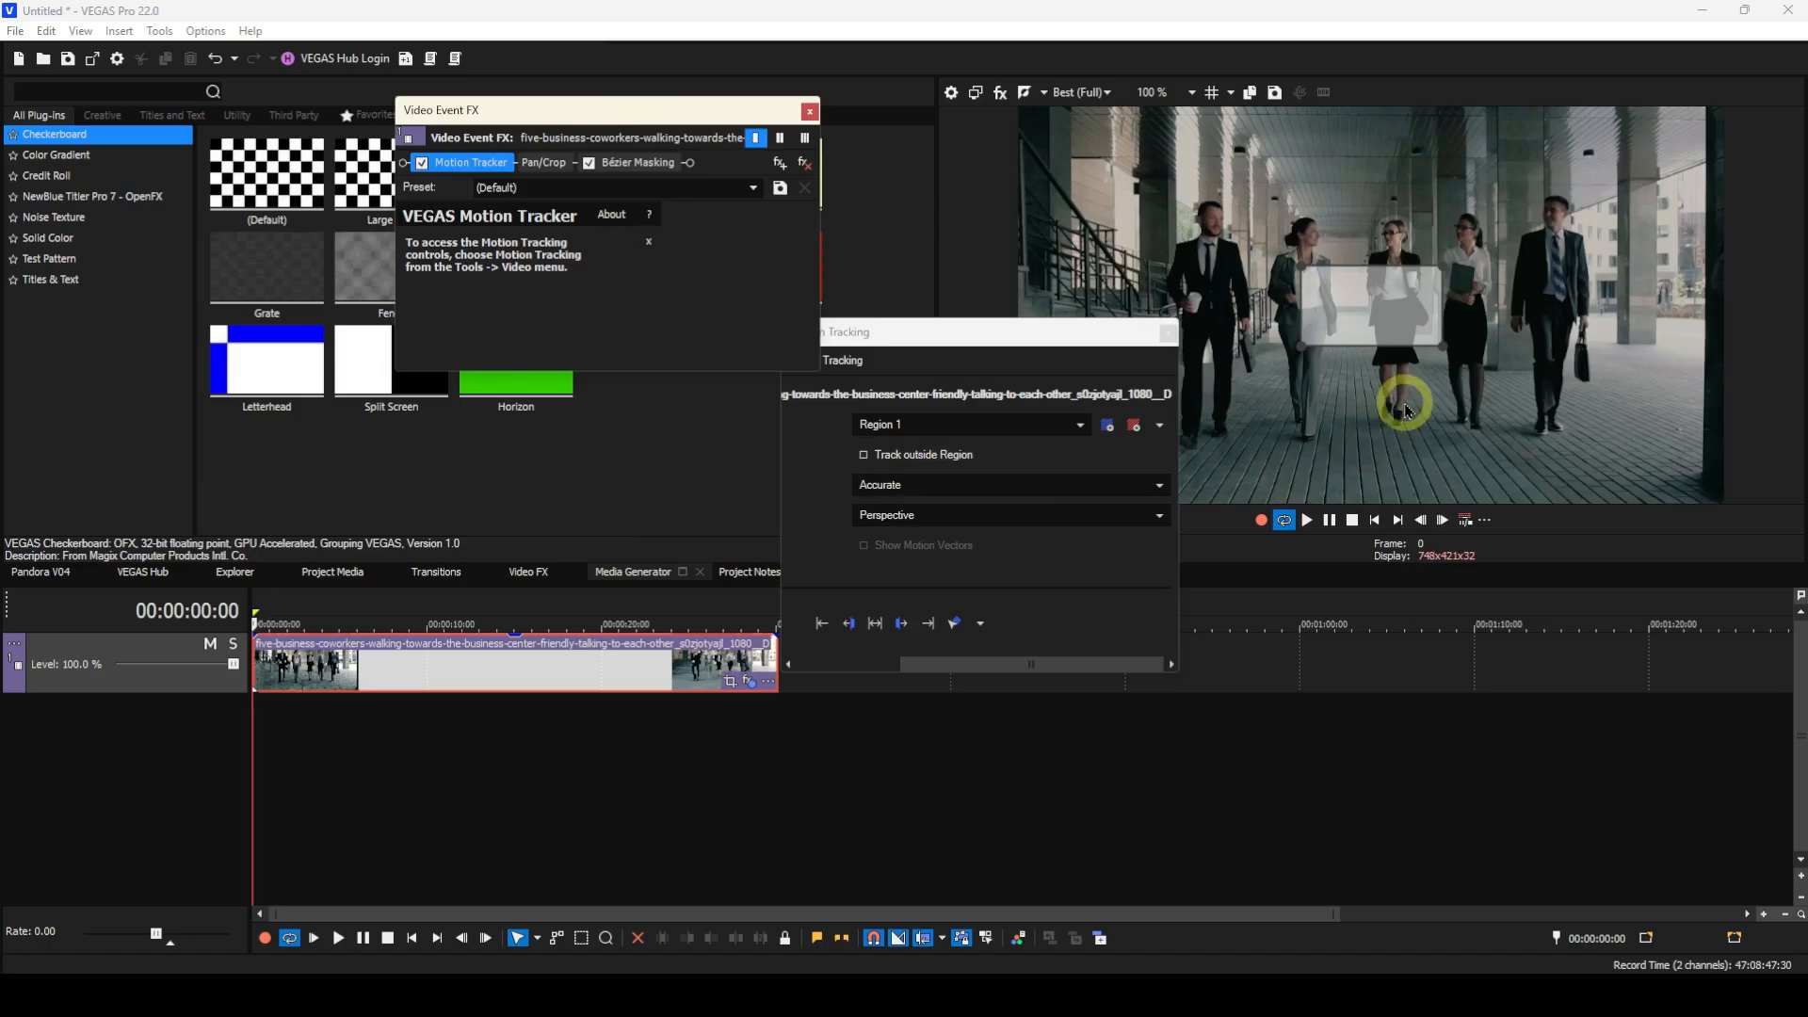
scroll(1368, 273, up, 3)
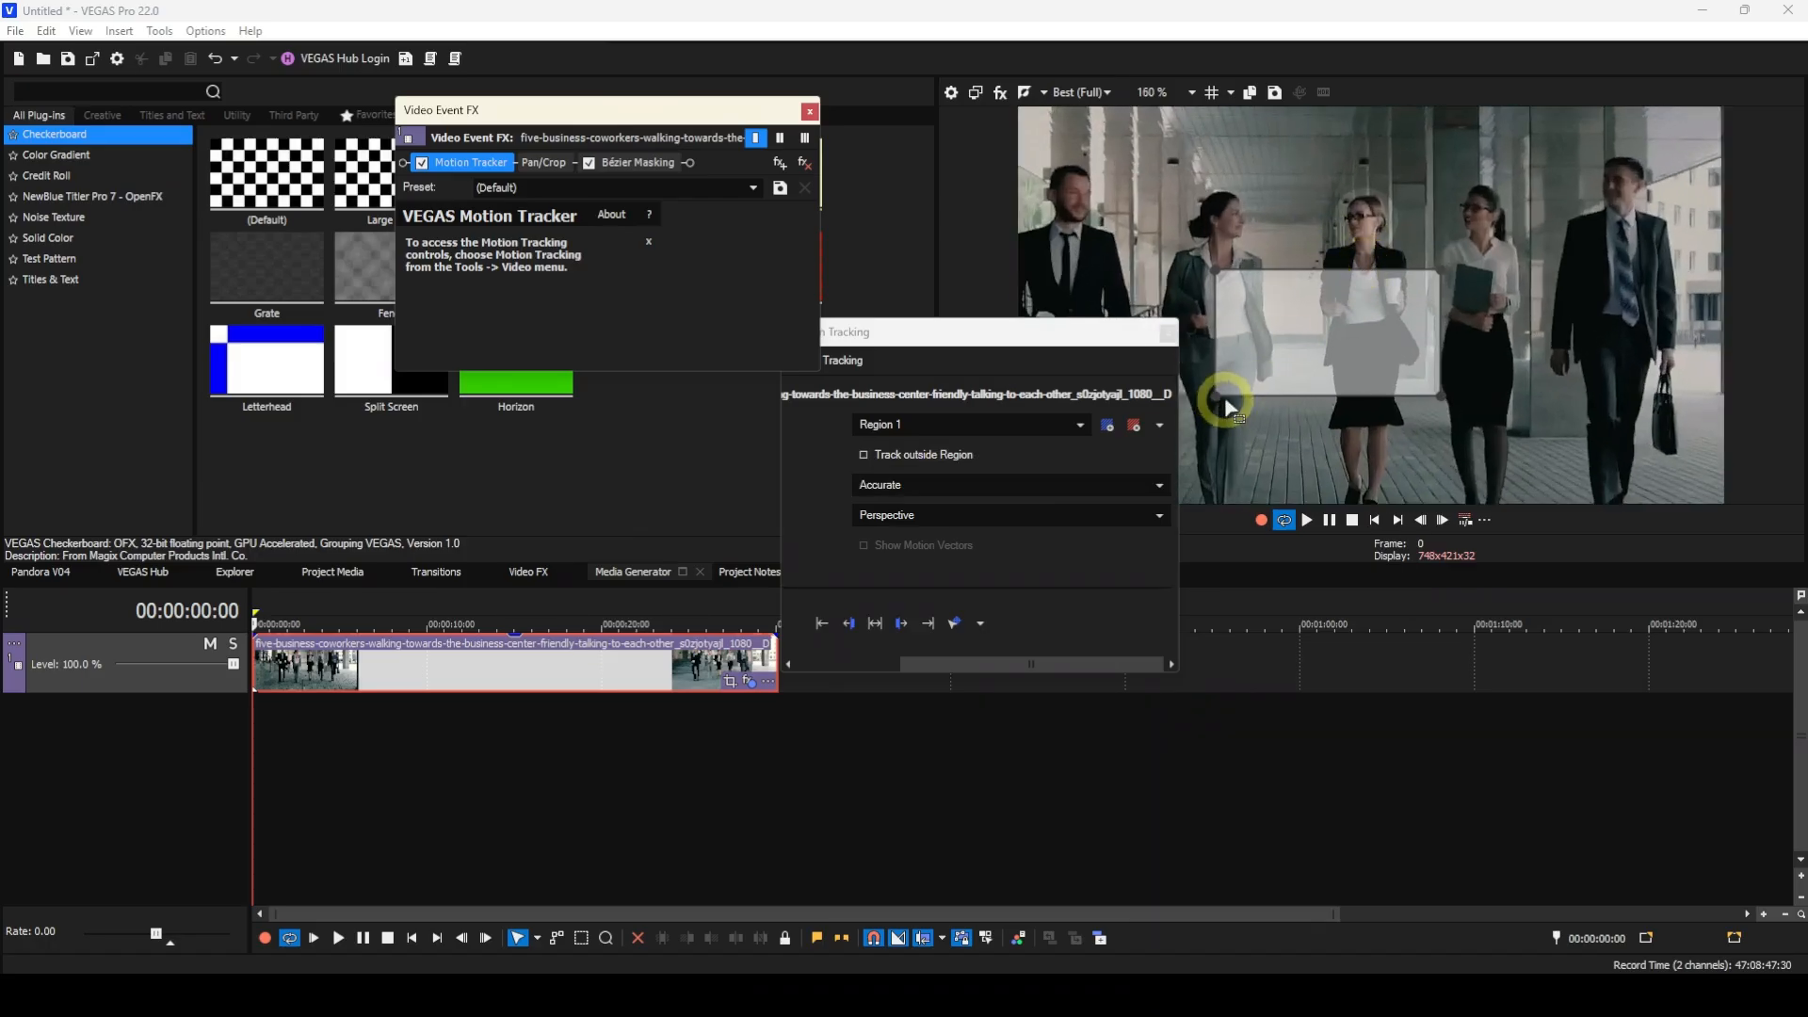
drag(1221, 403, 1272, 298)
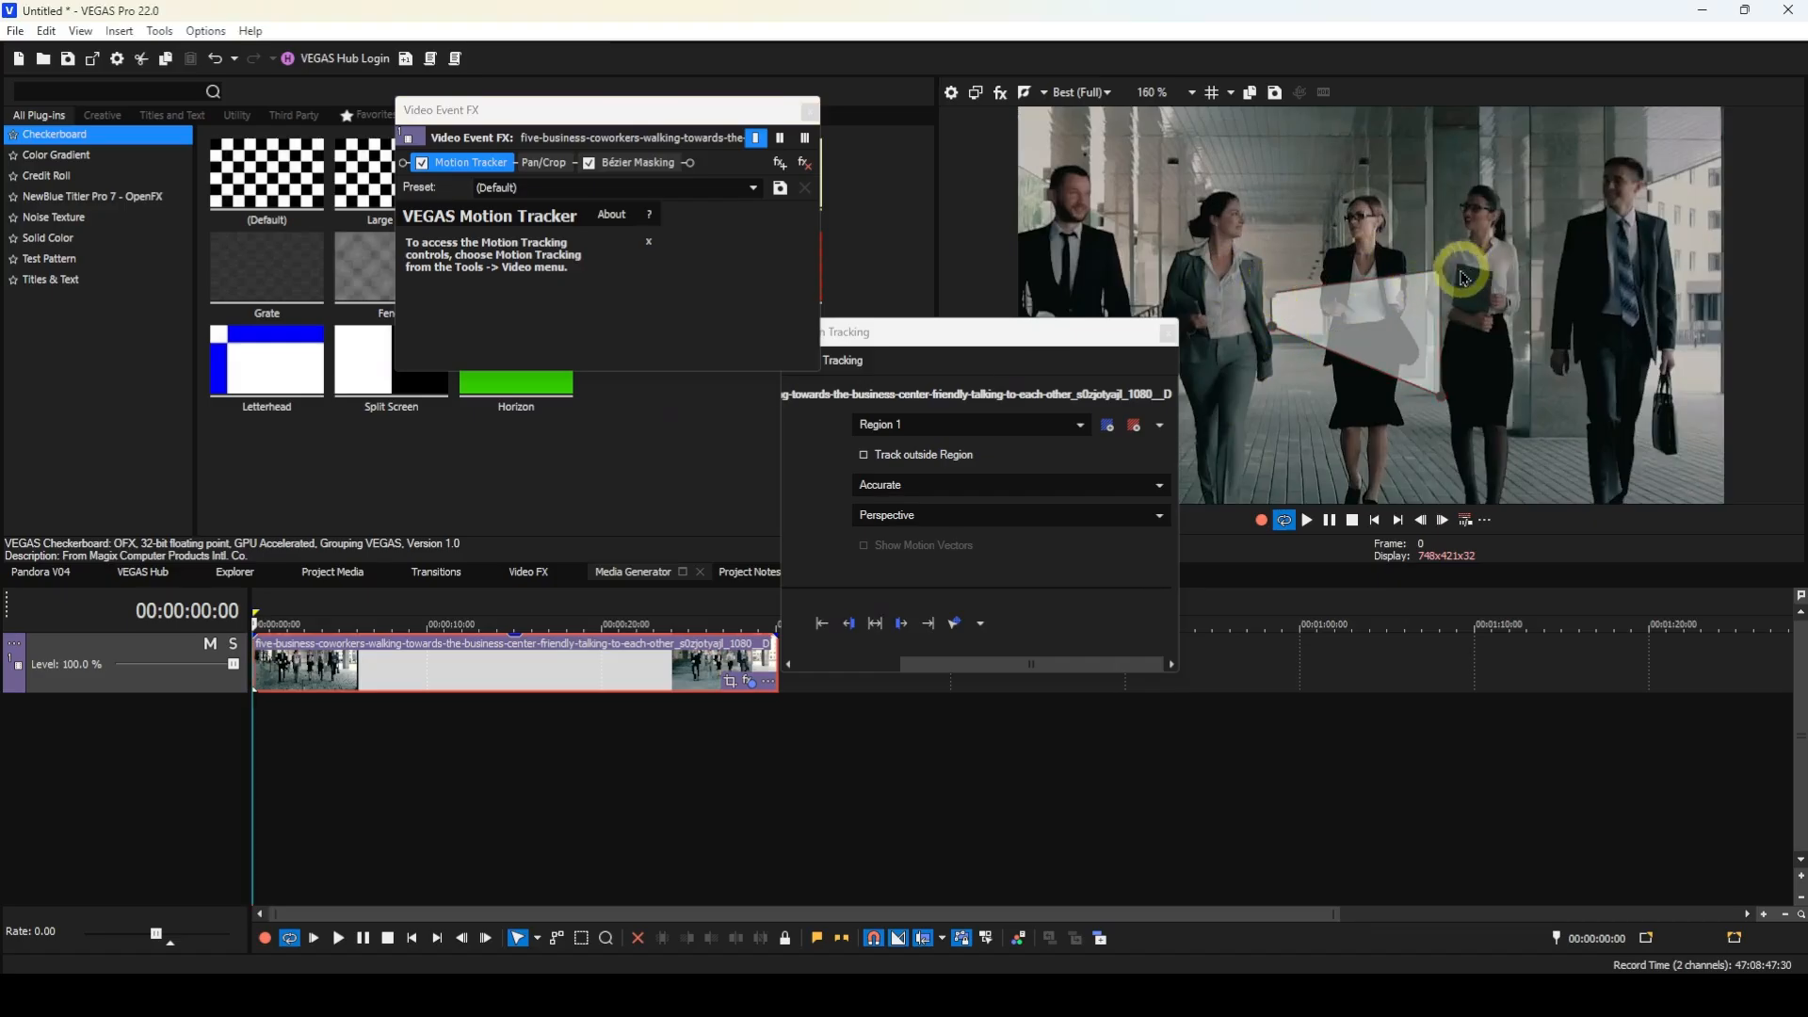
drag(1445, 274, 1309, 294)
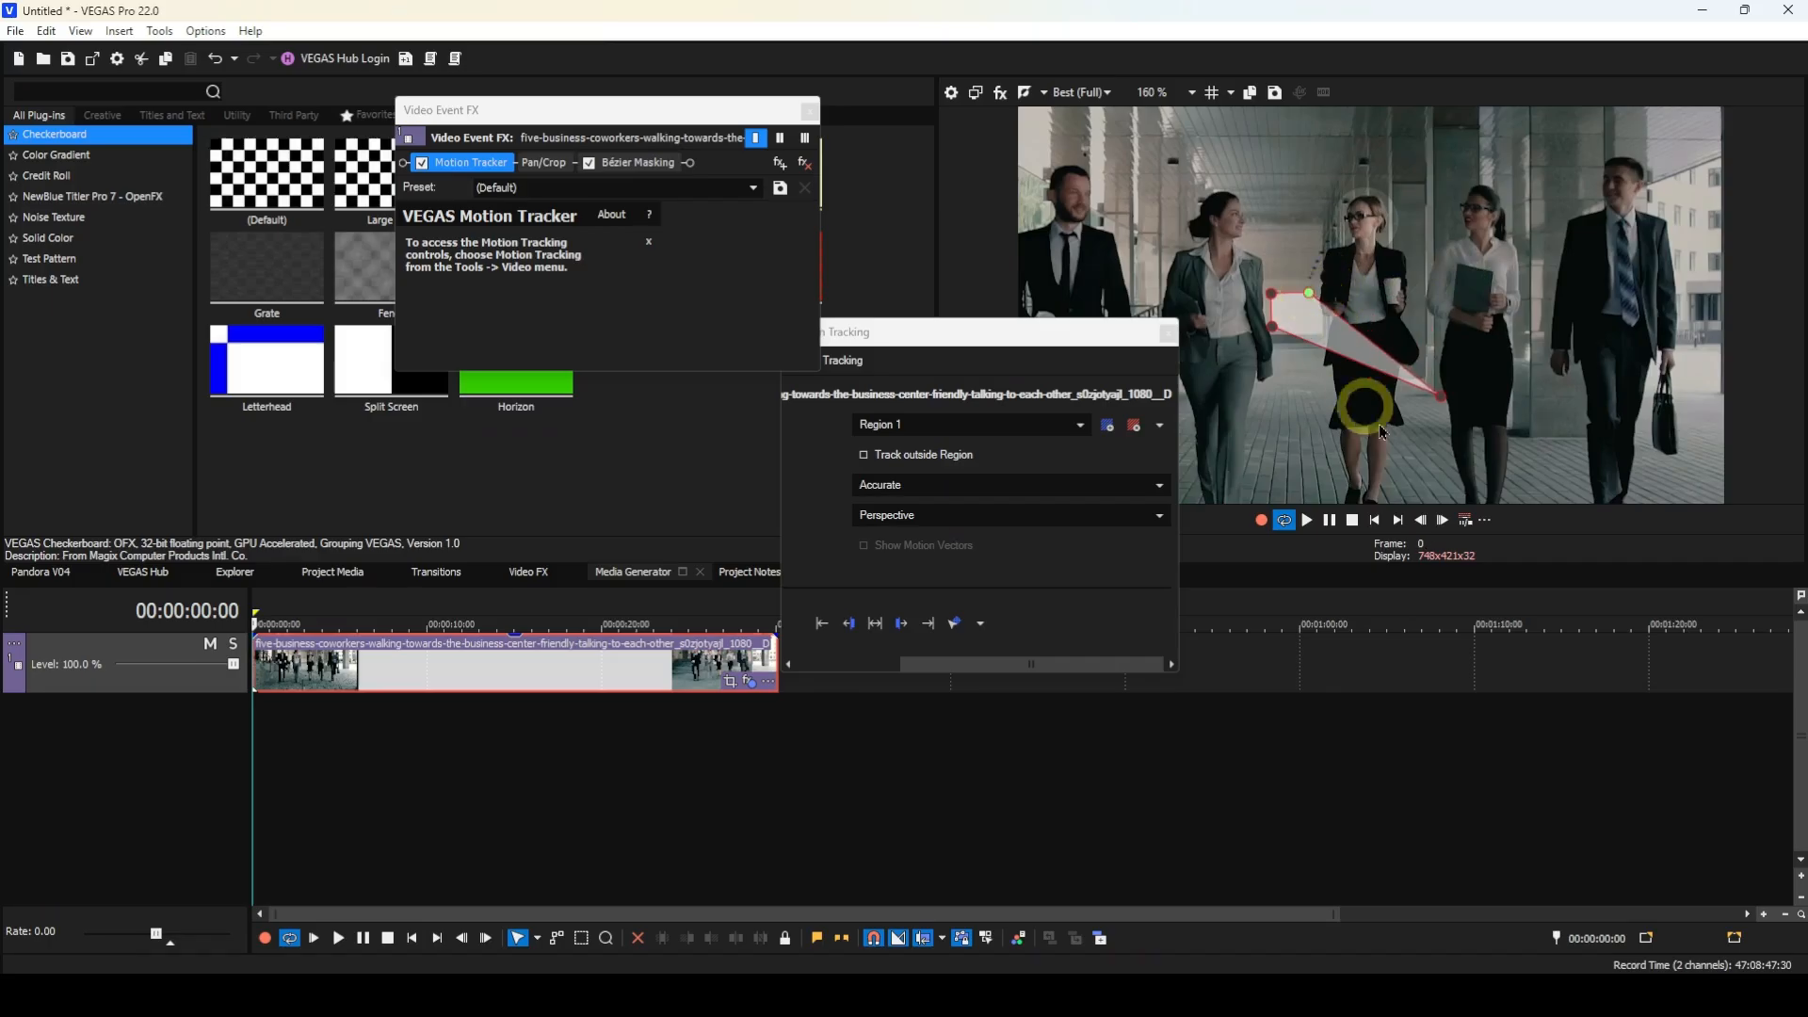
drag(1439, 397, 1378, 275)
- Shrink tracking Region 1 by moving its four corners inward and place it over the woman's blouse and jacket lapel just below her neck
scroll(1377, 274, up, 1)
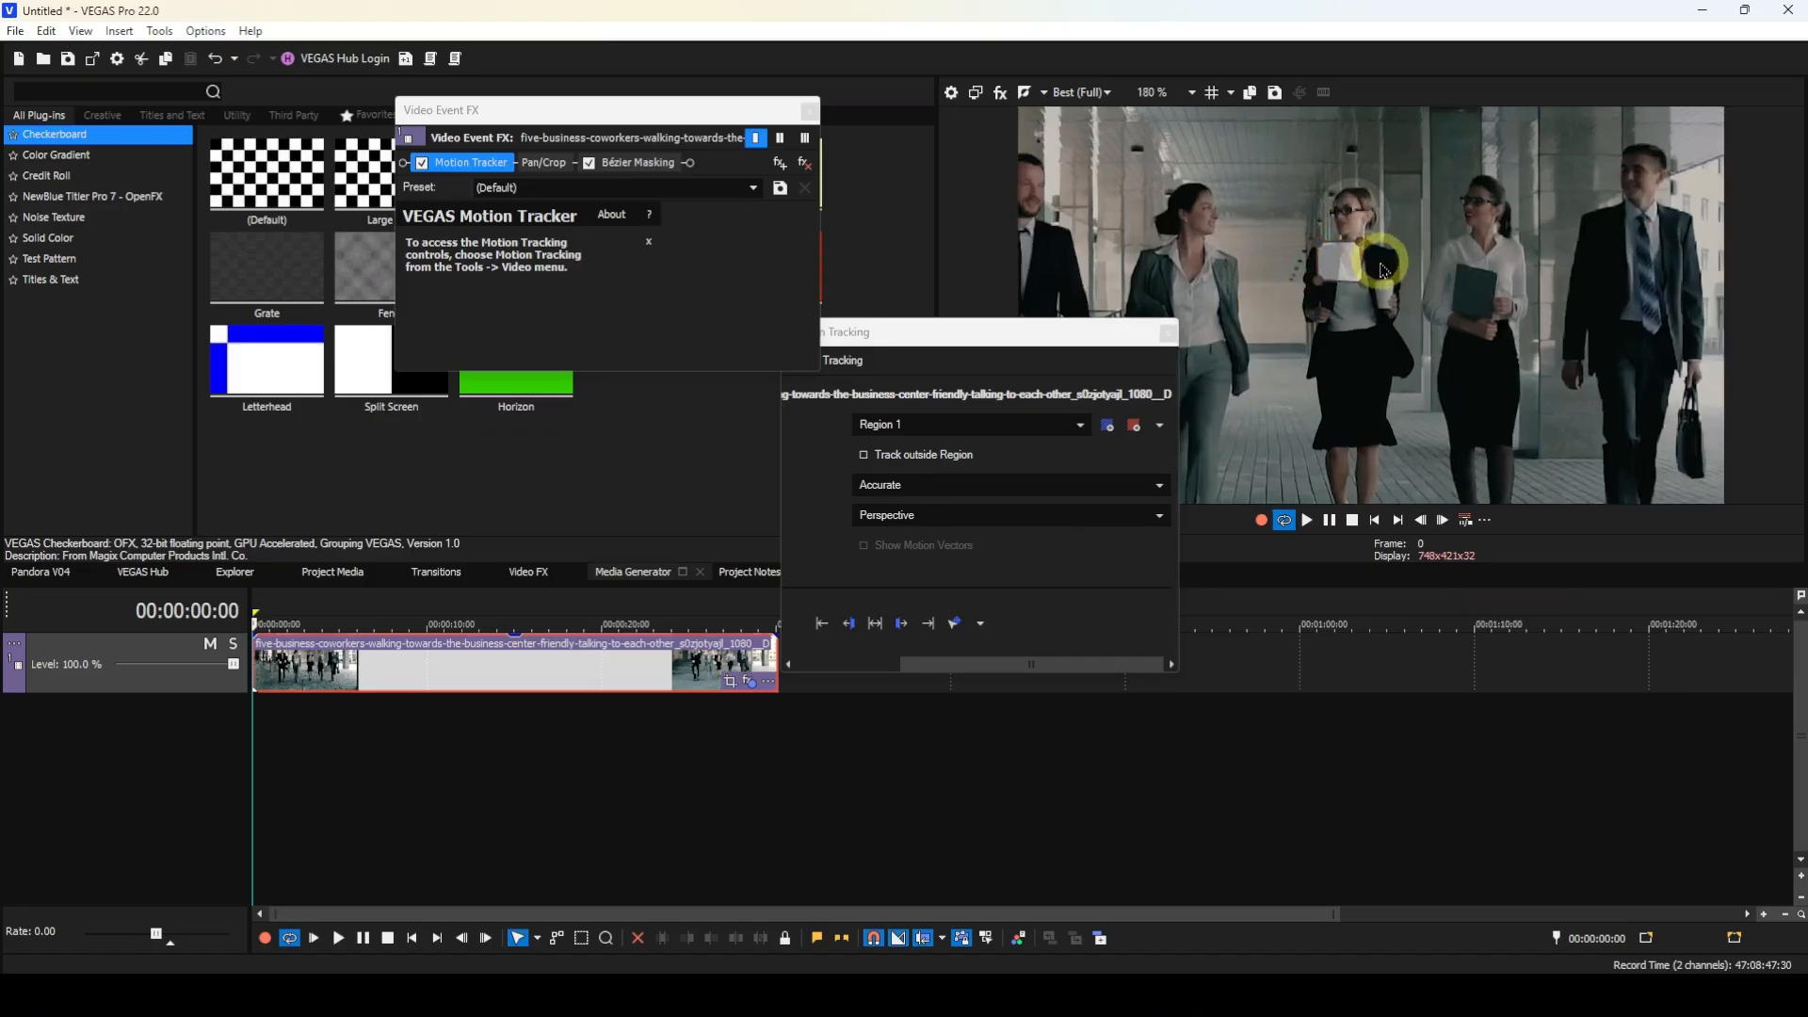
scroll(1329, 269, up, 1)
scroll(1334, 271, up, 3)
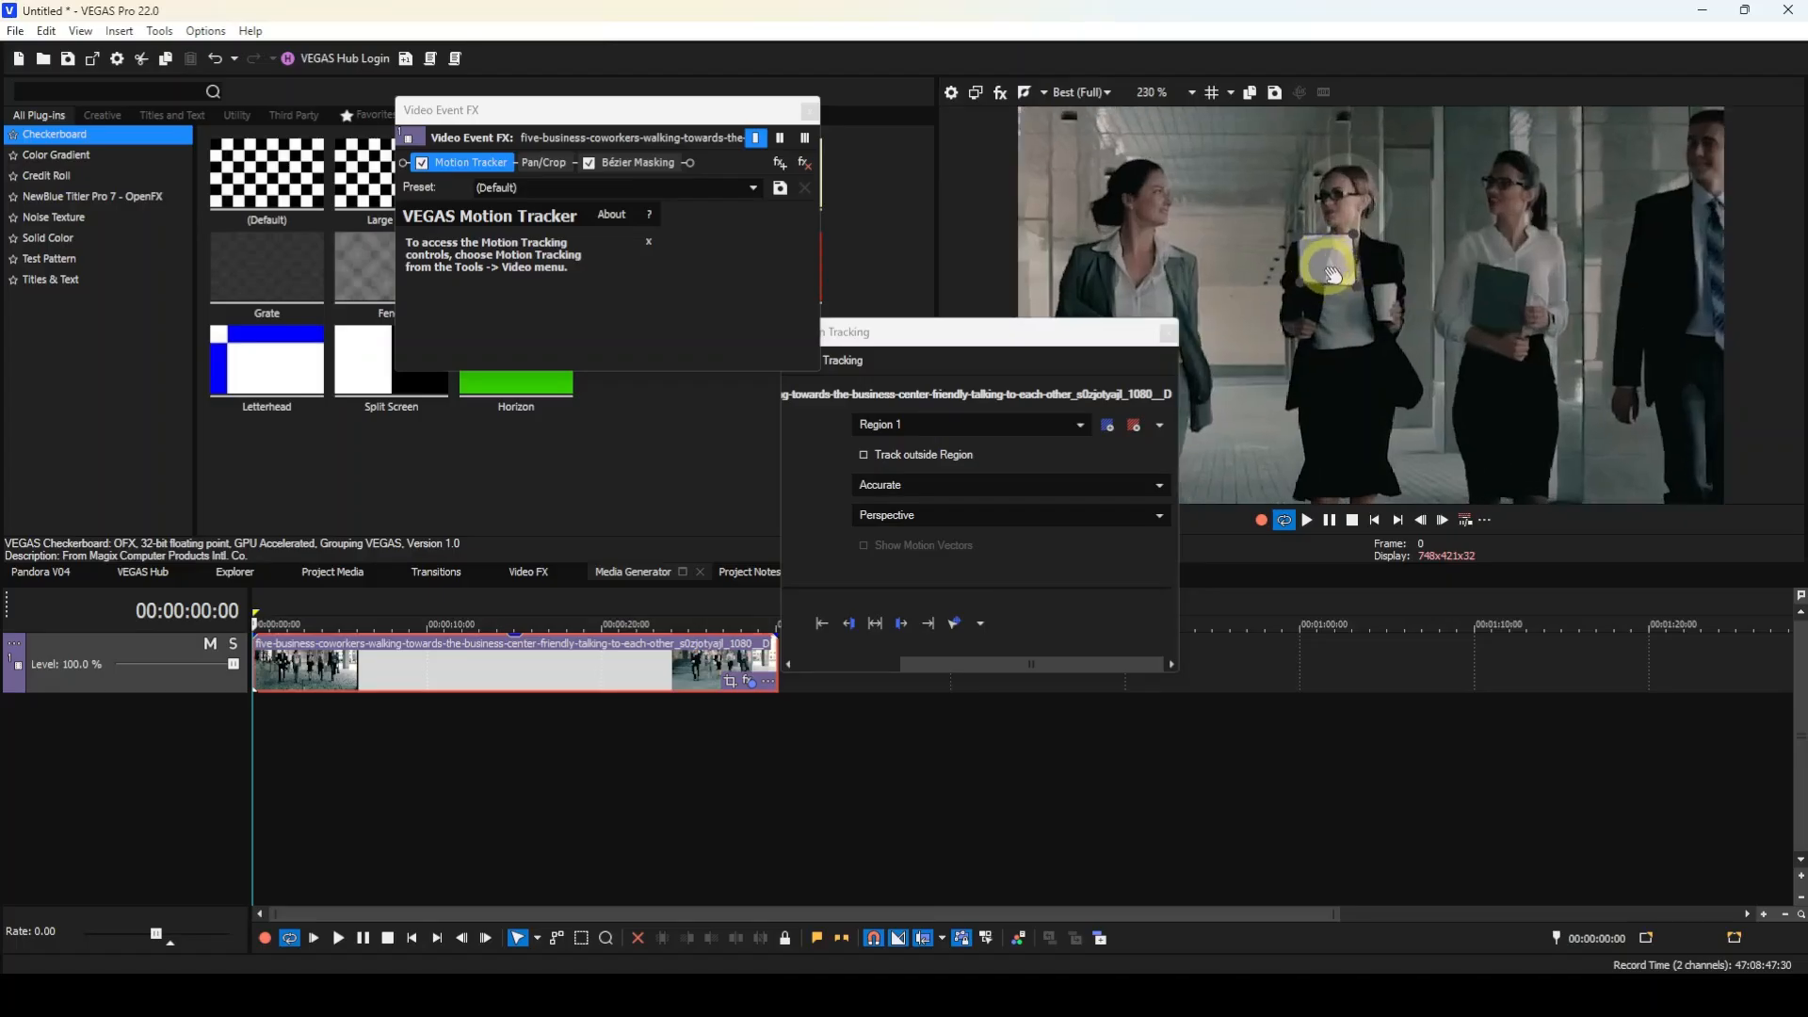
scroll(1323, 264, up, 4)
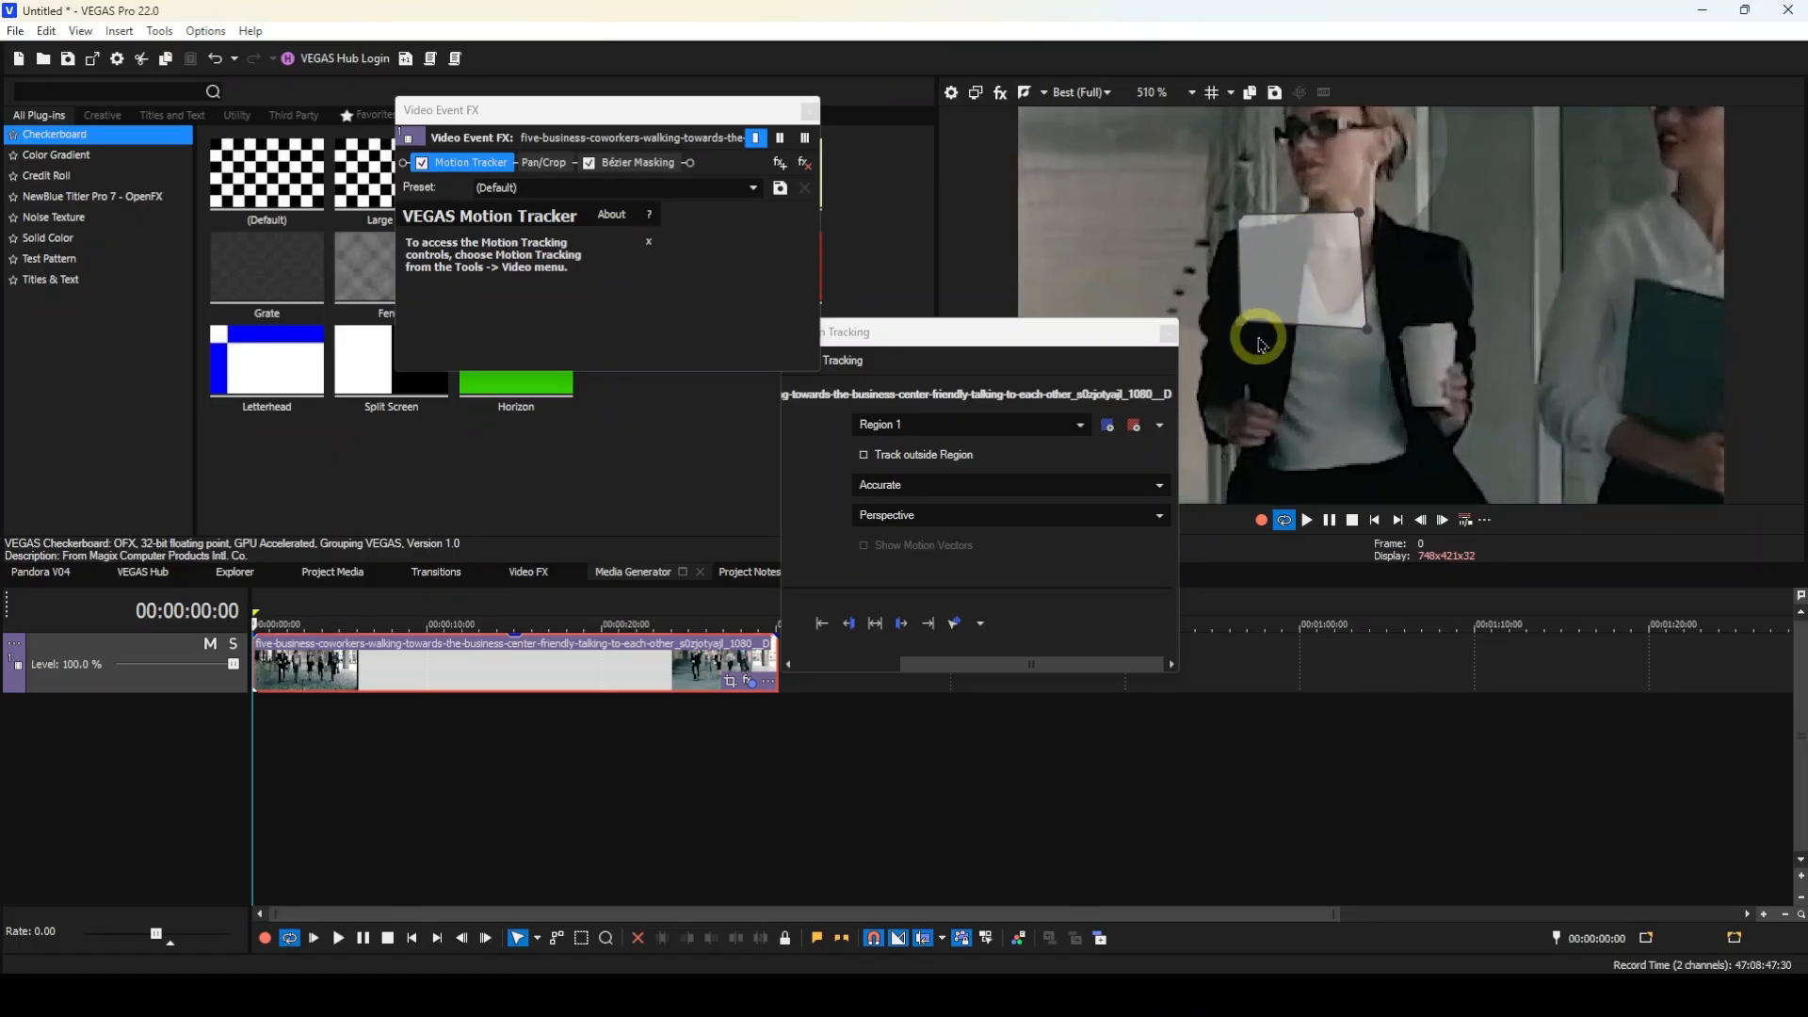
drag(1249, 324, 1266, 303)
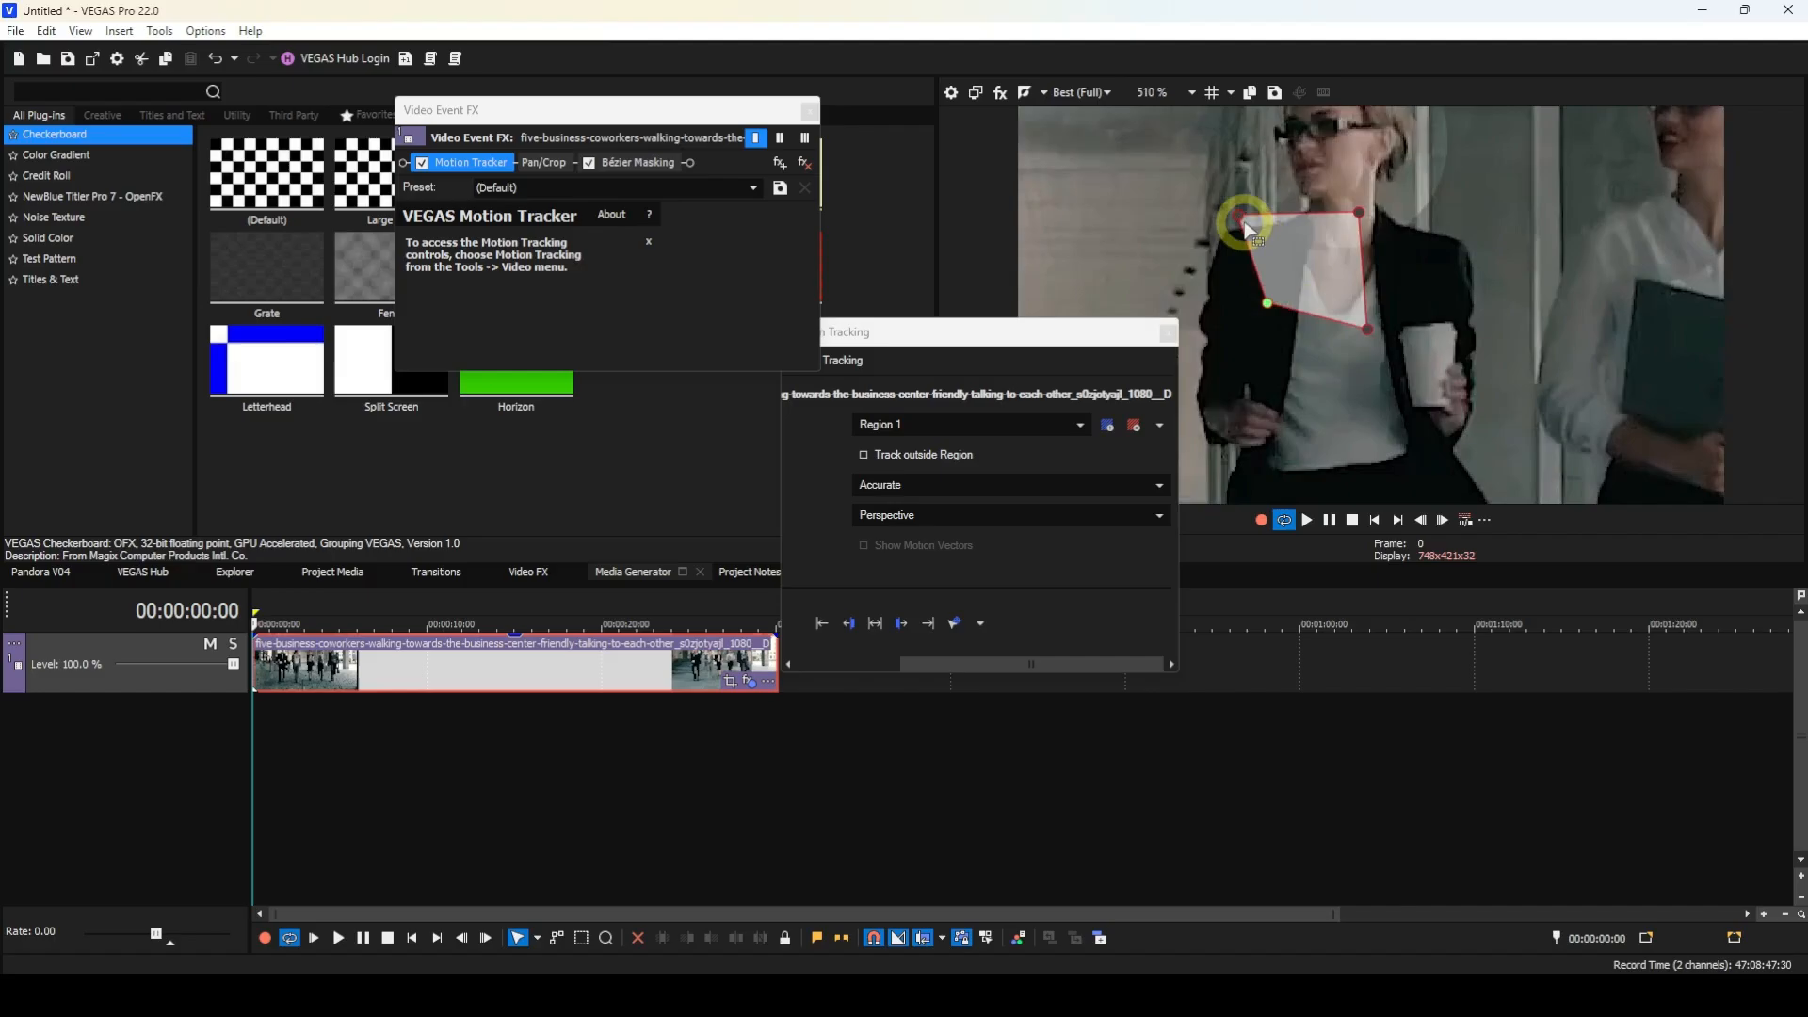
drag(1244, 219, 1268, 254)
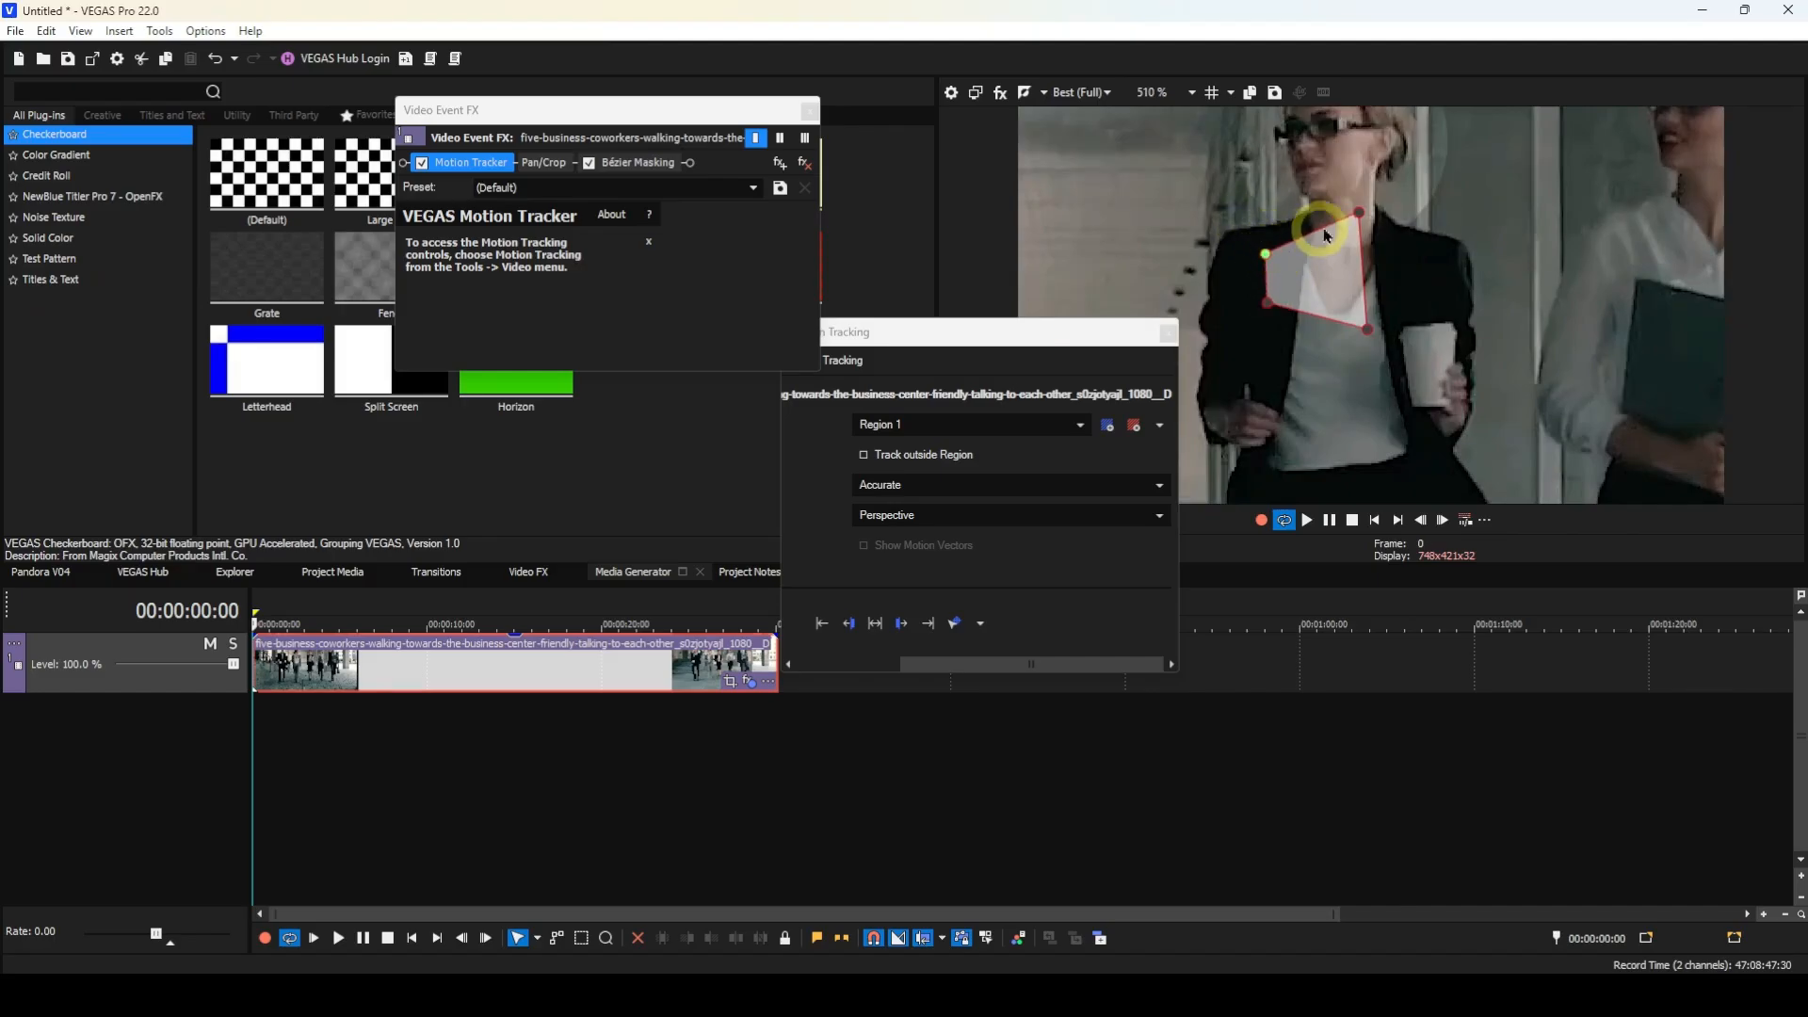
drag(1359, 217, 1338, 252)
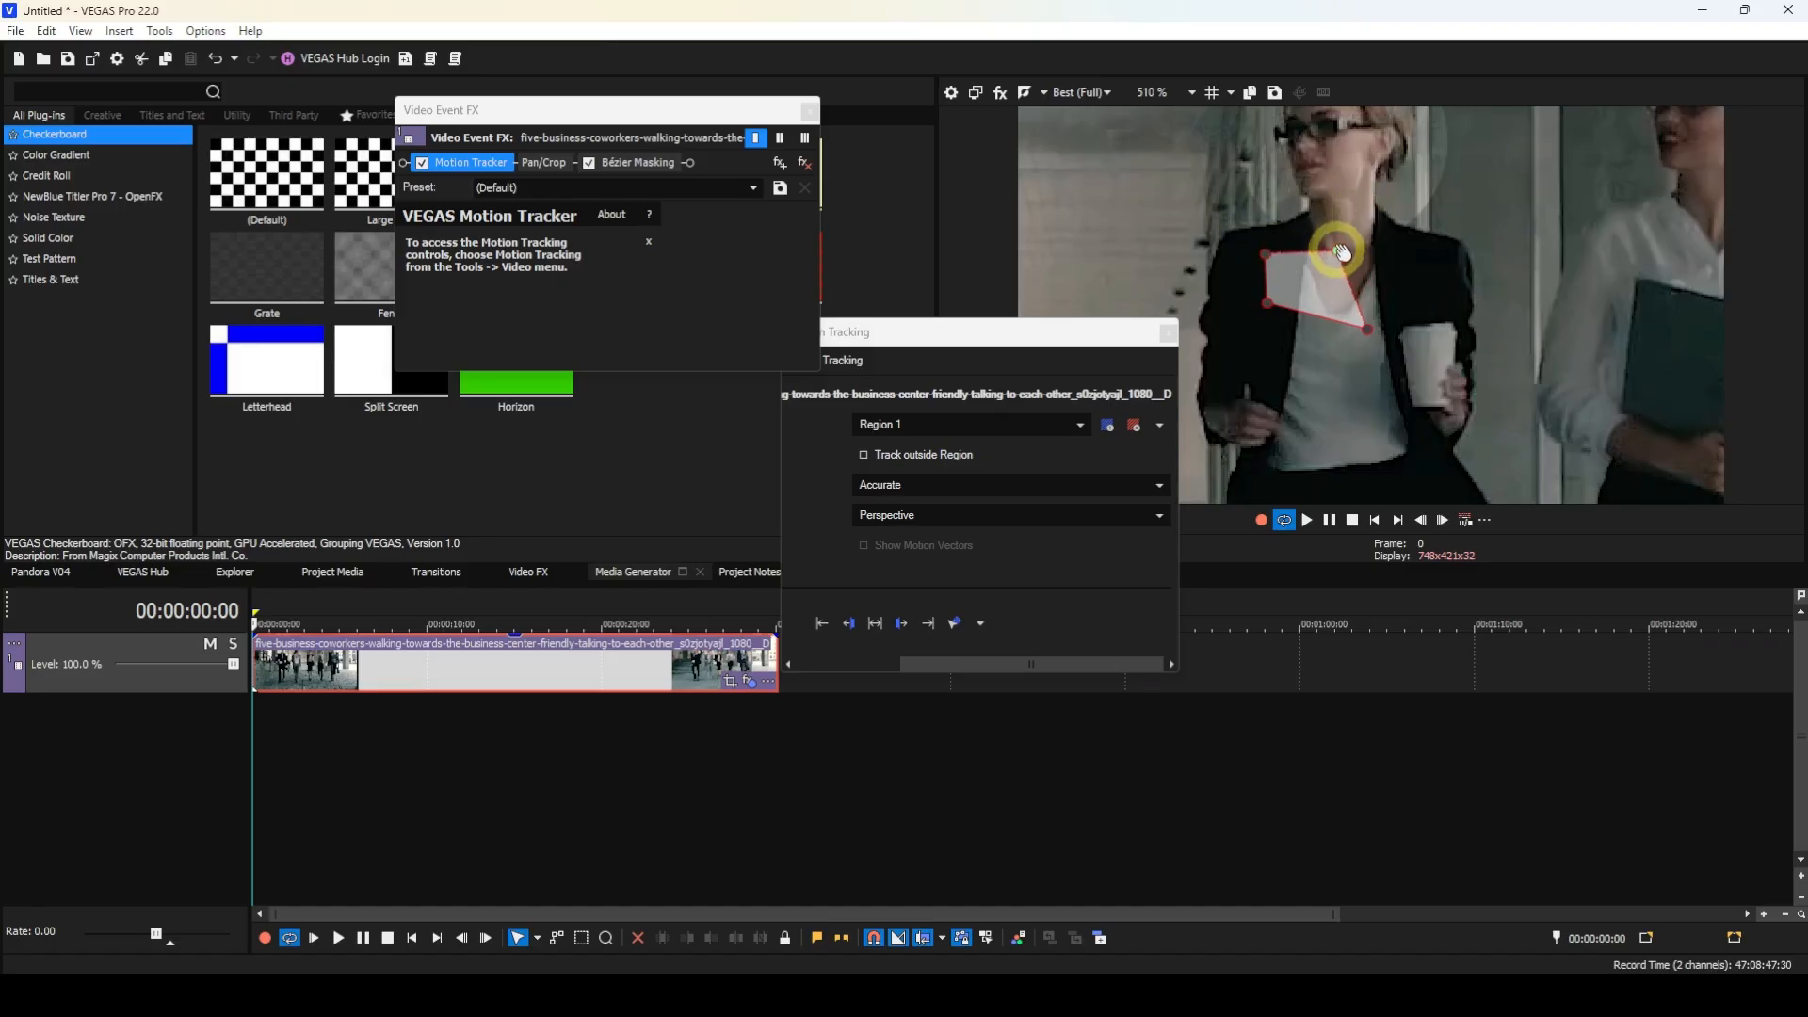
click(1371, 327)
drag(1372, 327, 1338, 311)
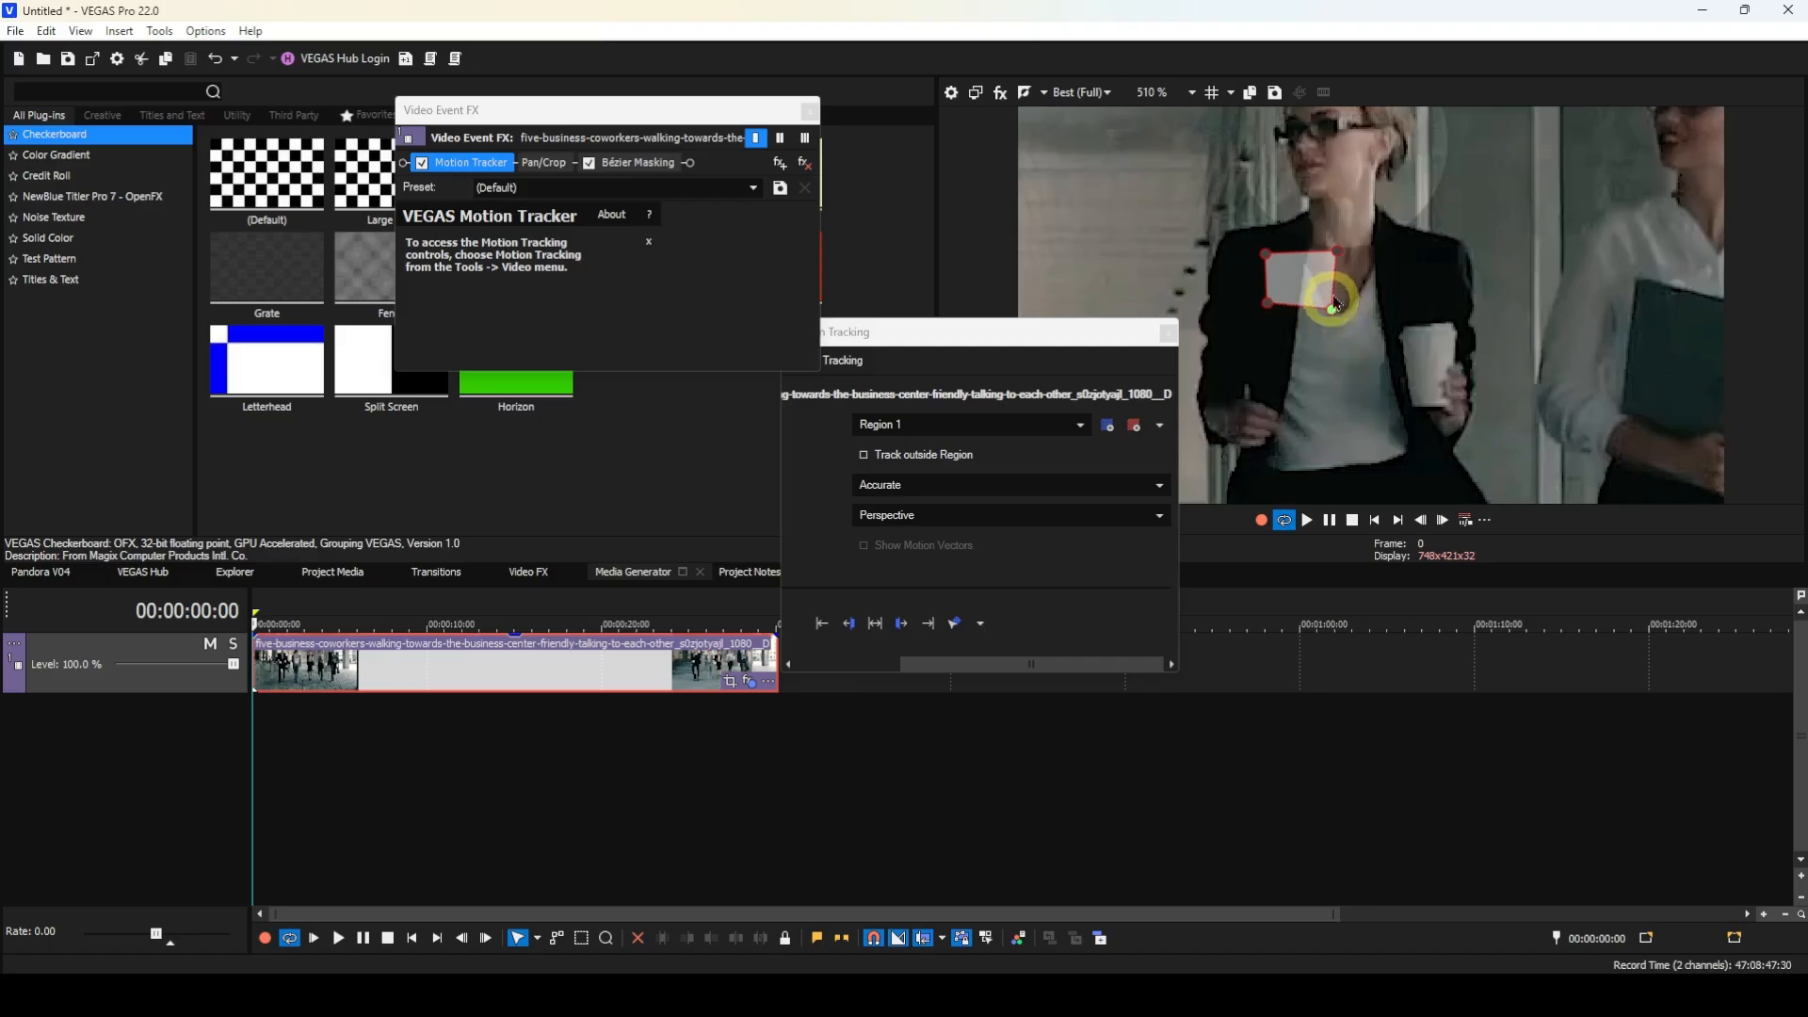
click(1332, 254)
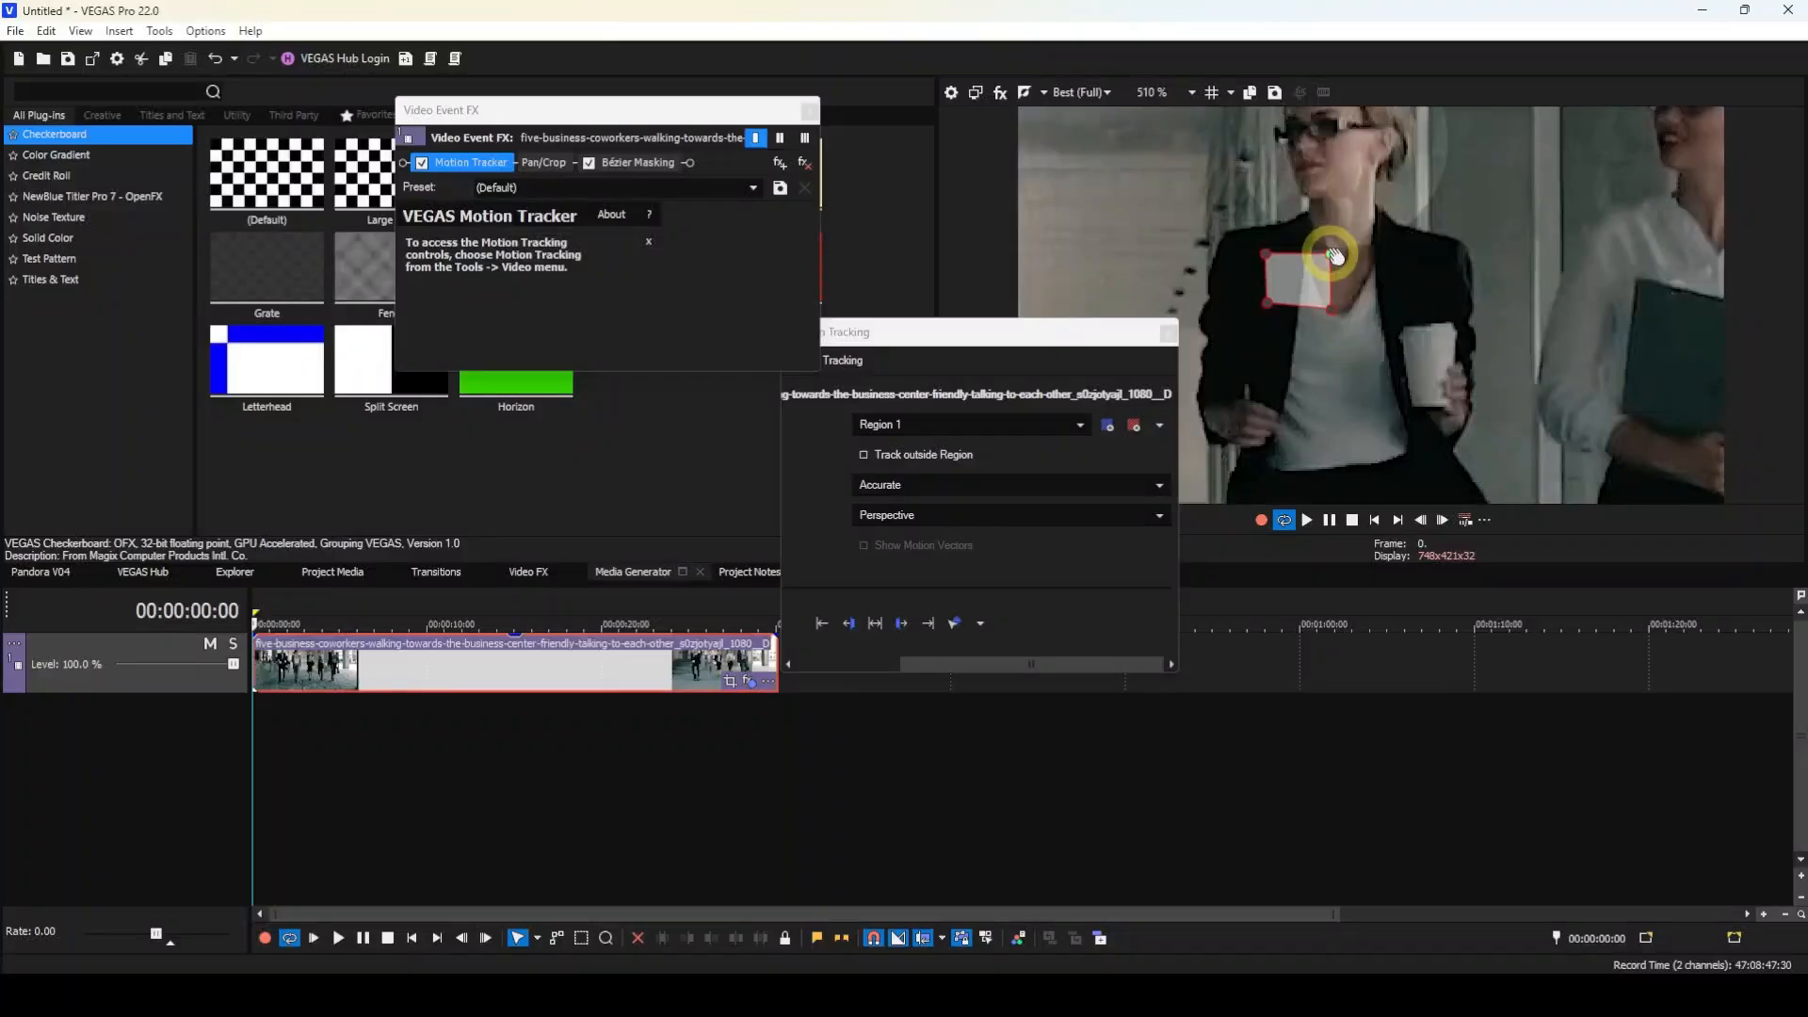
drag(1307, 283, 1317, 262)
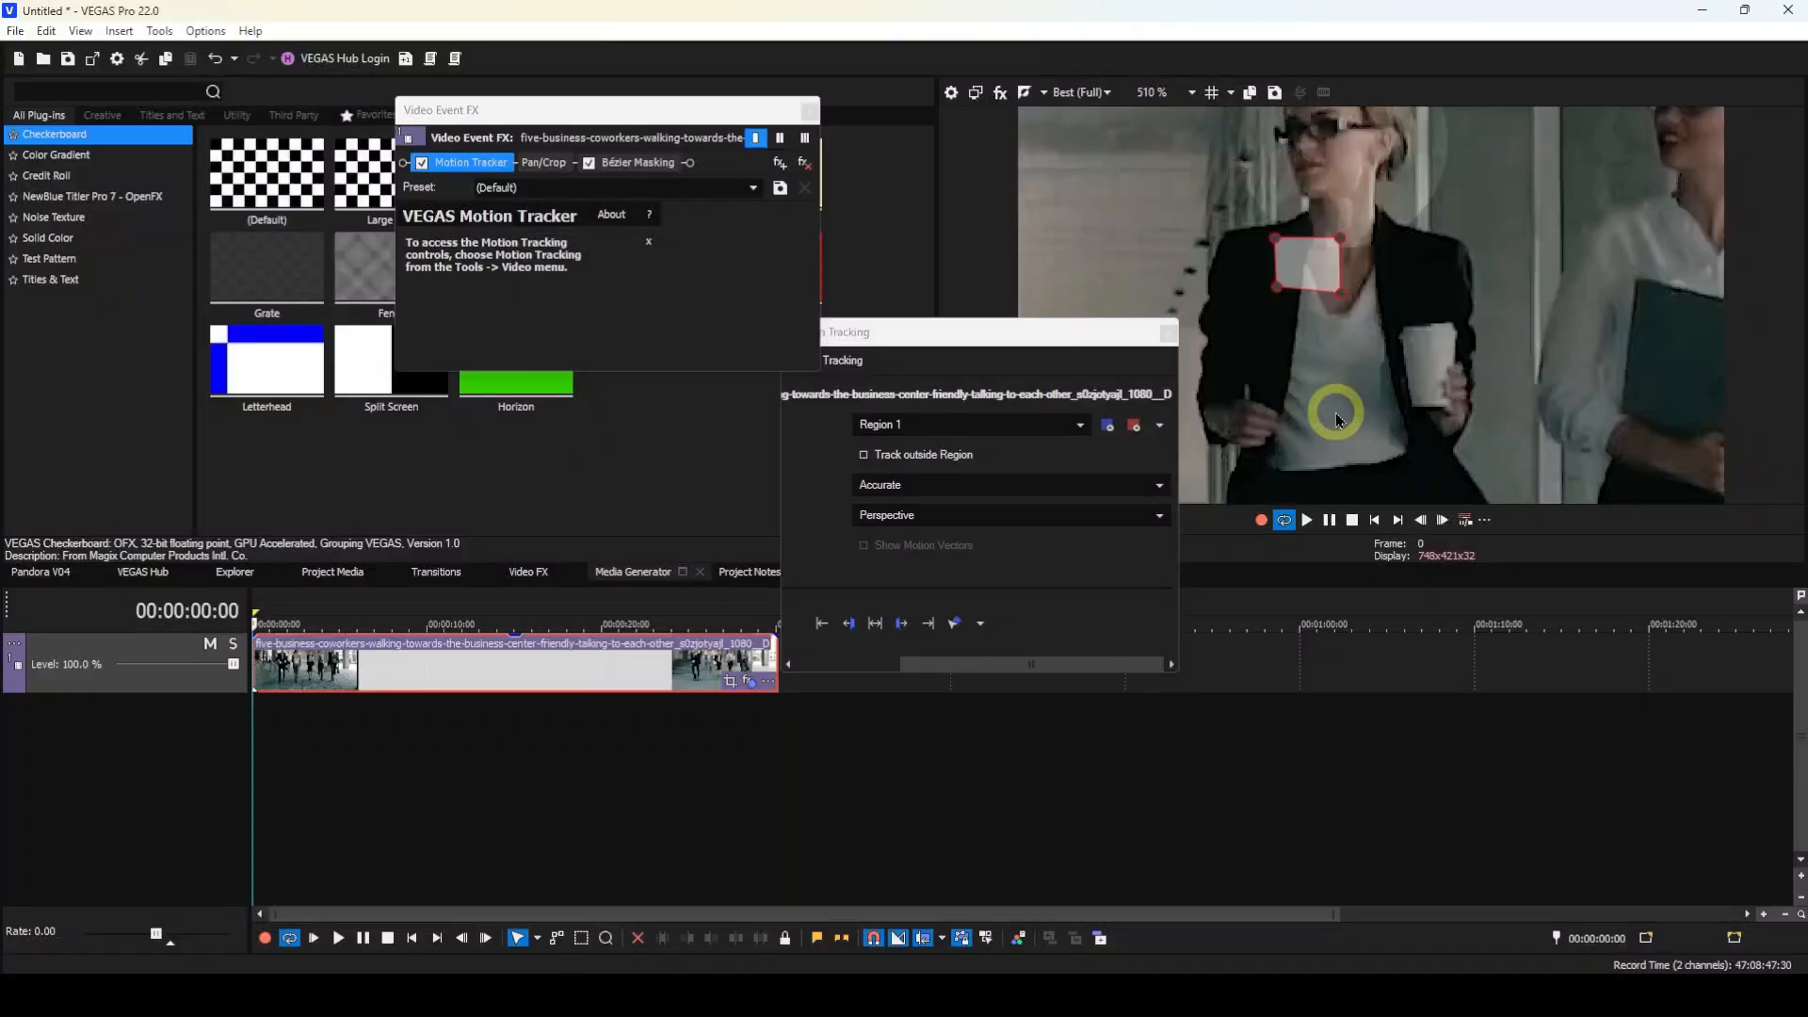
key(ctrl+KP_1)
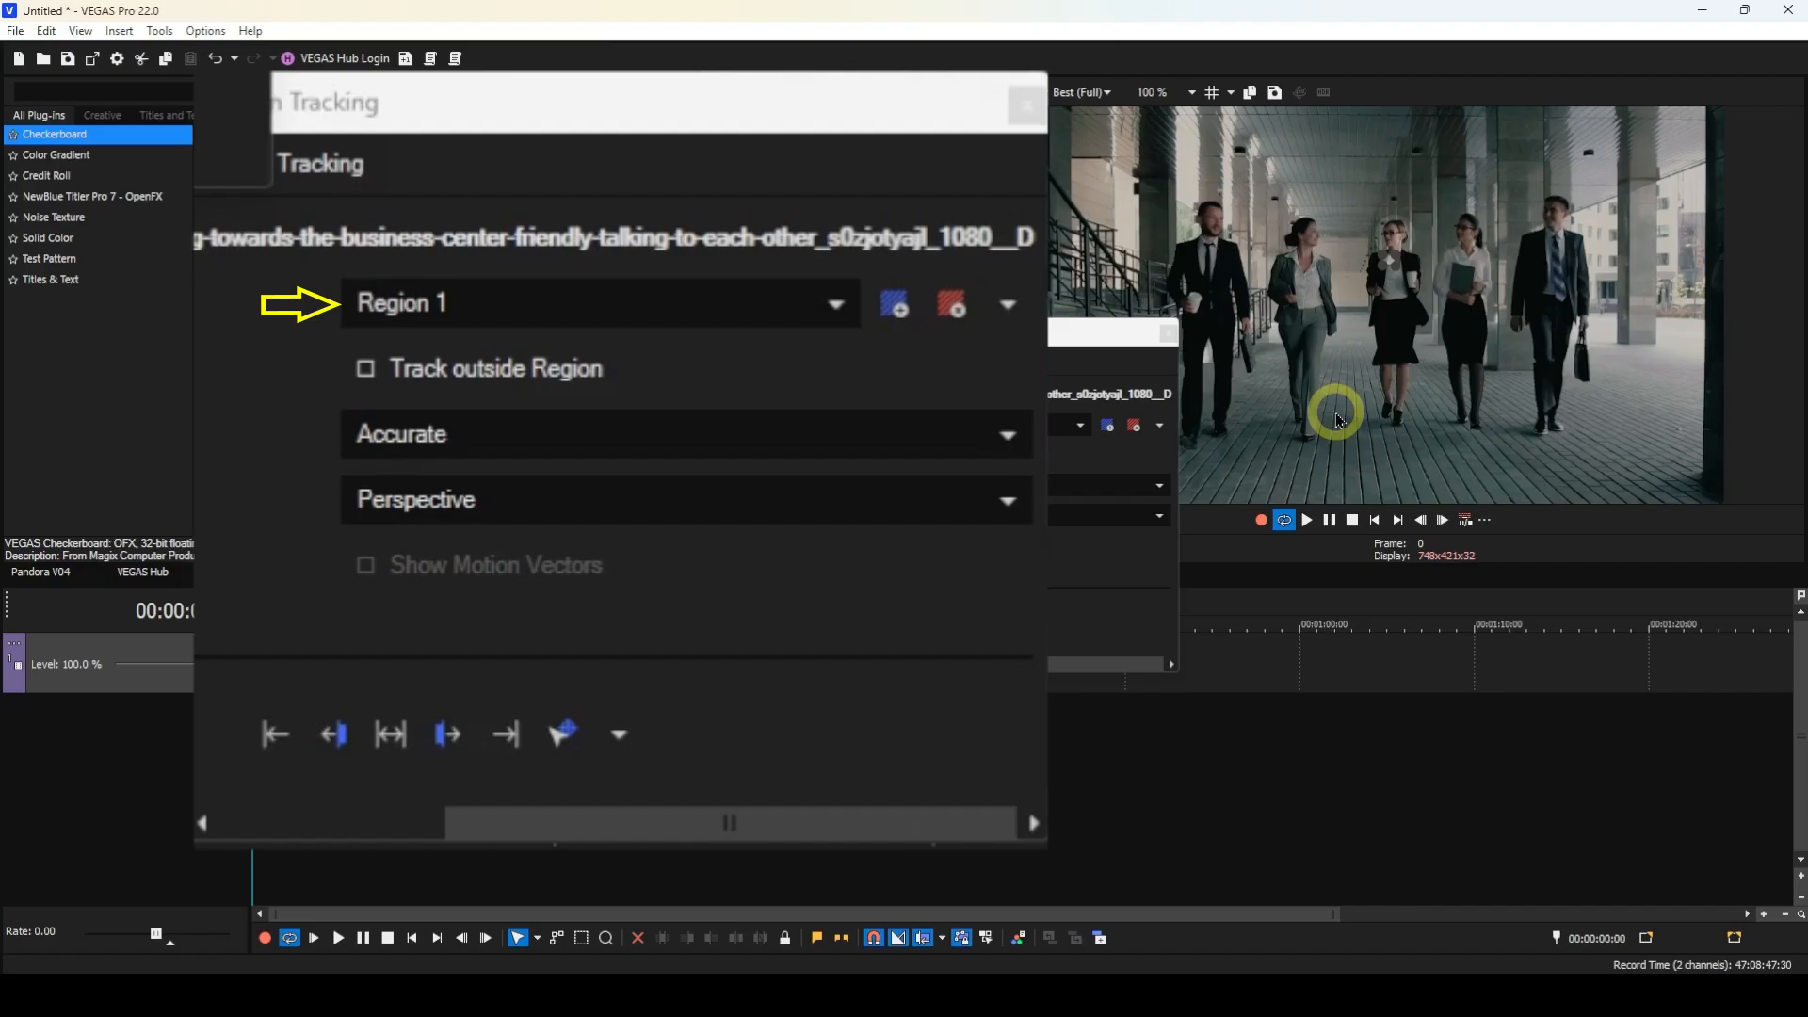
- Add a second tracking region, view its Motion Tracker effect and delete the region again
click(1081, 435)
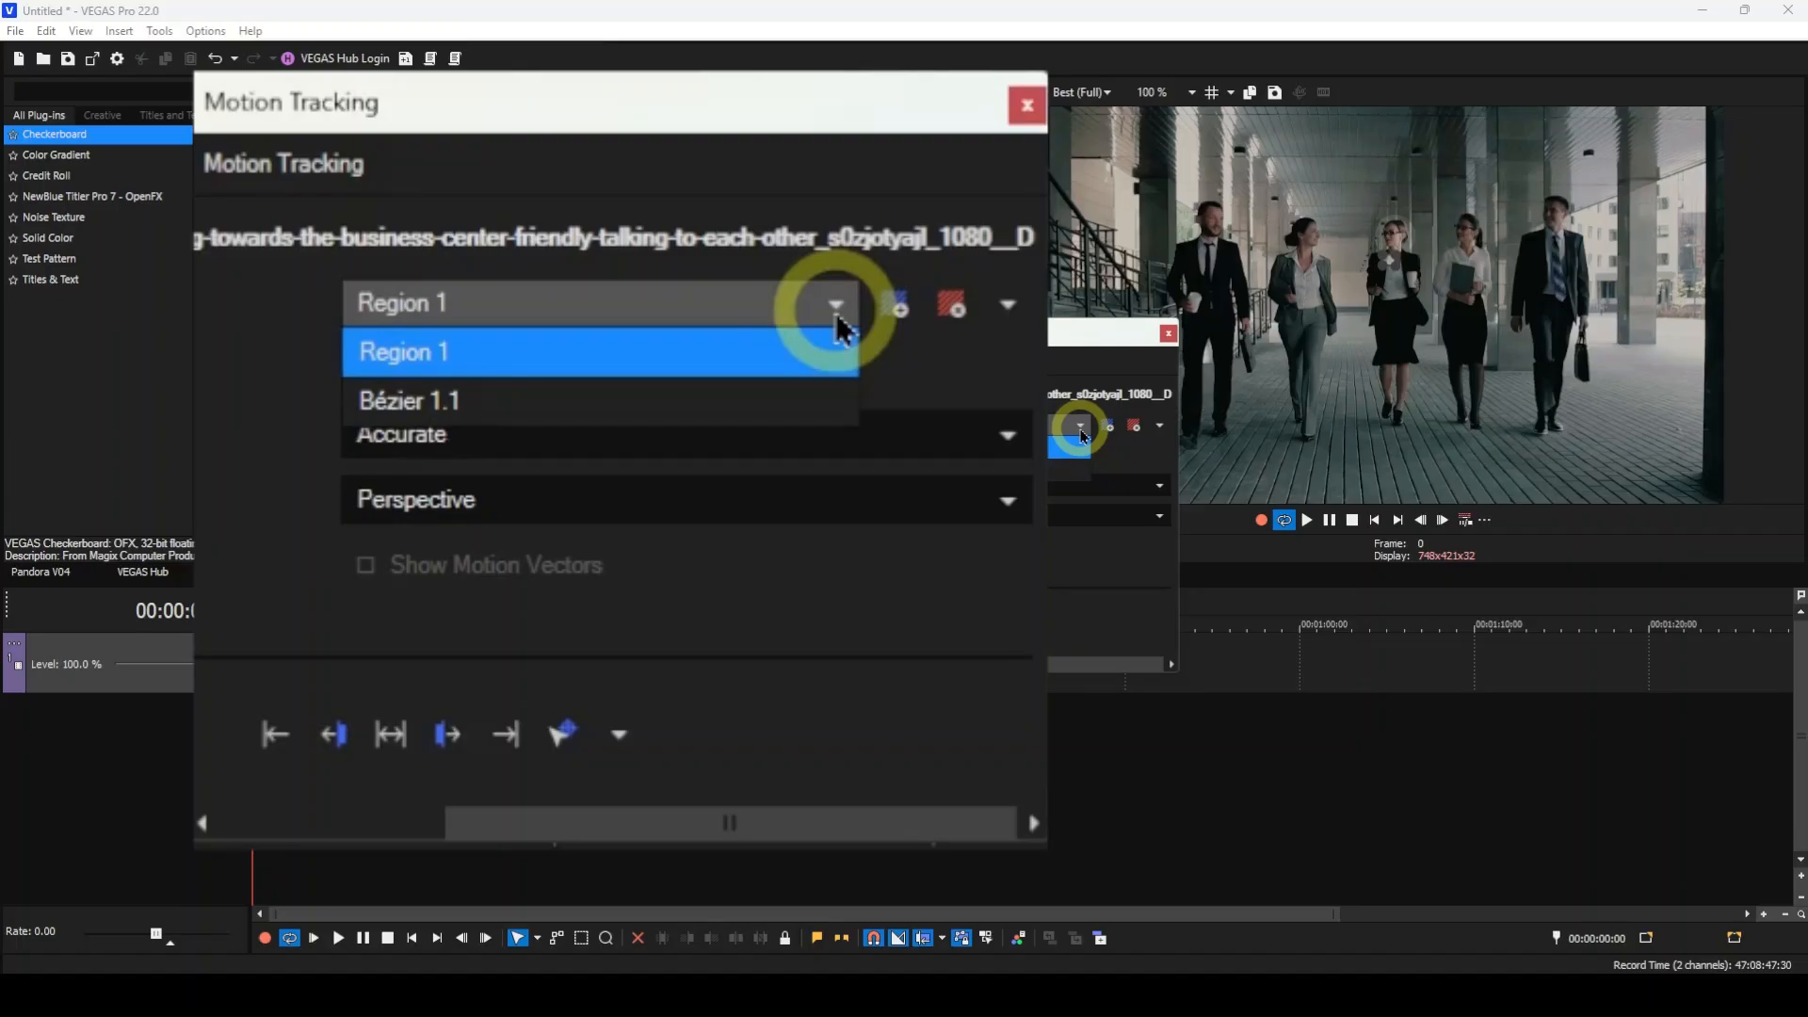
click(846, 158)
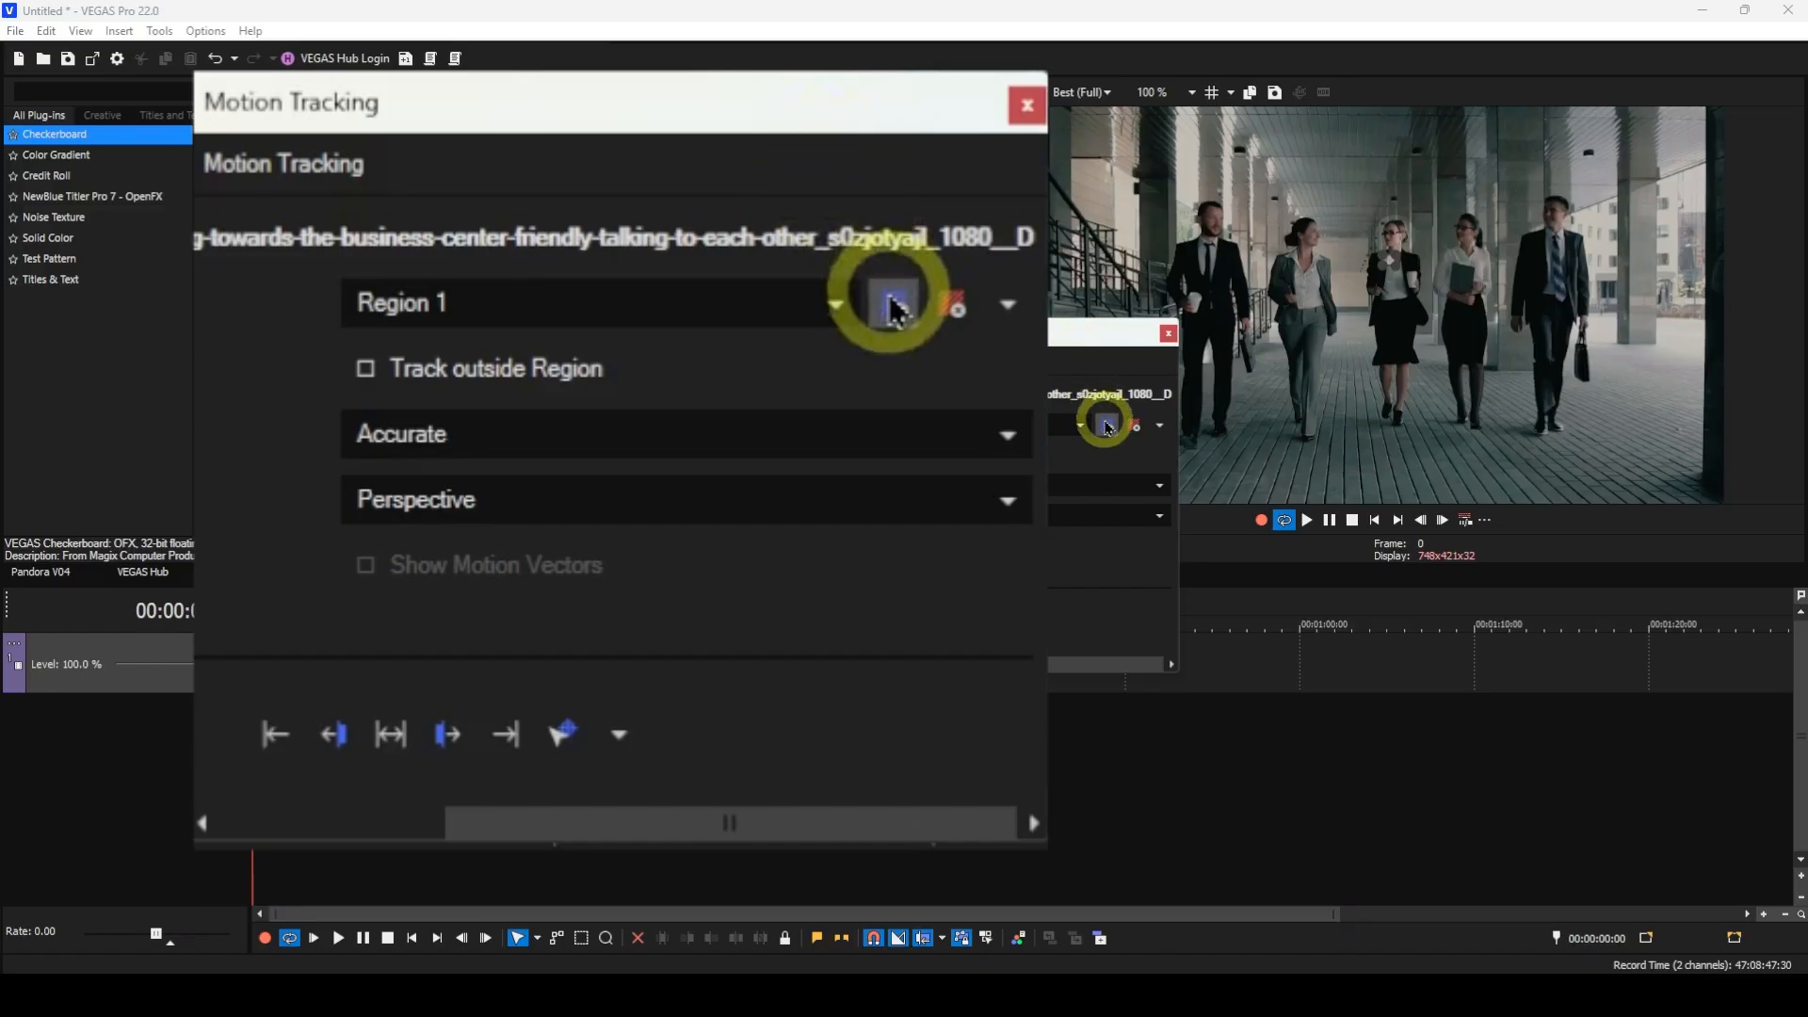
click(1106, 426)
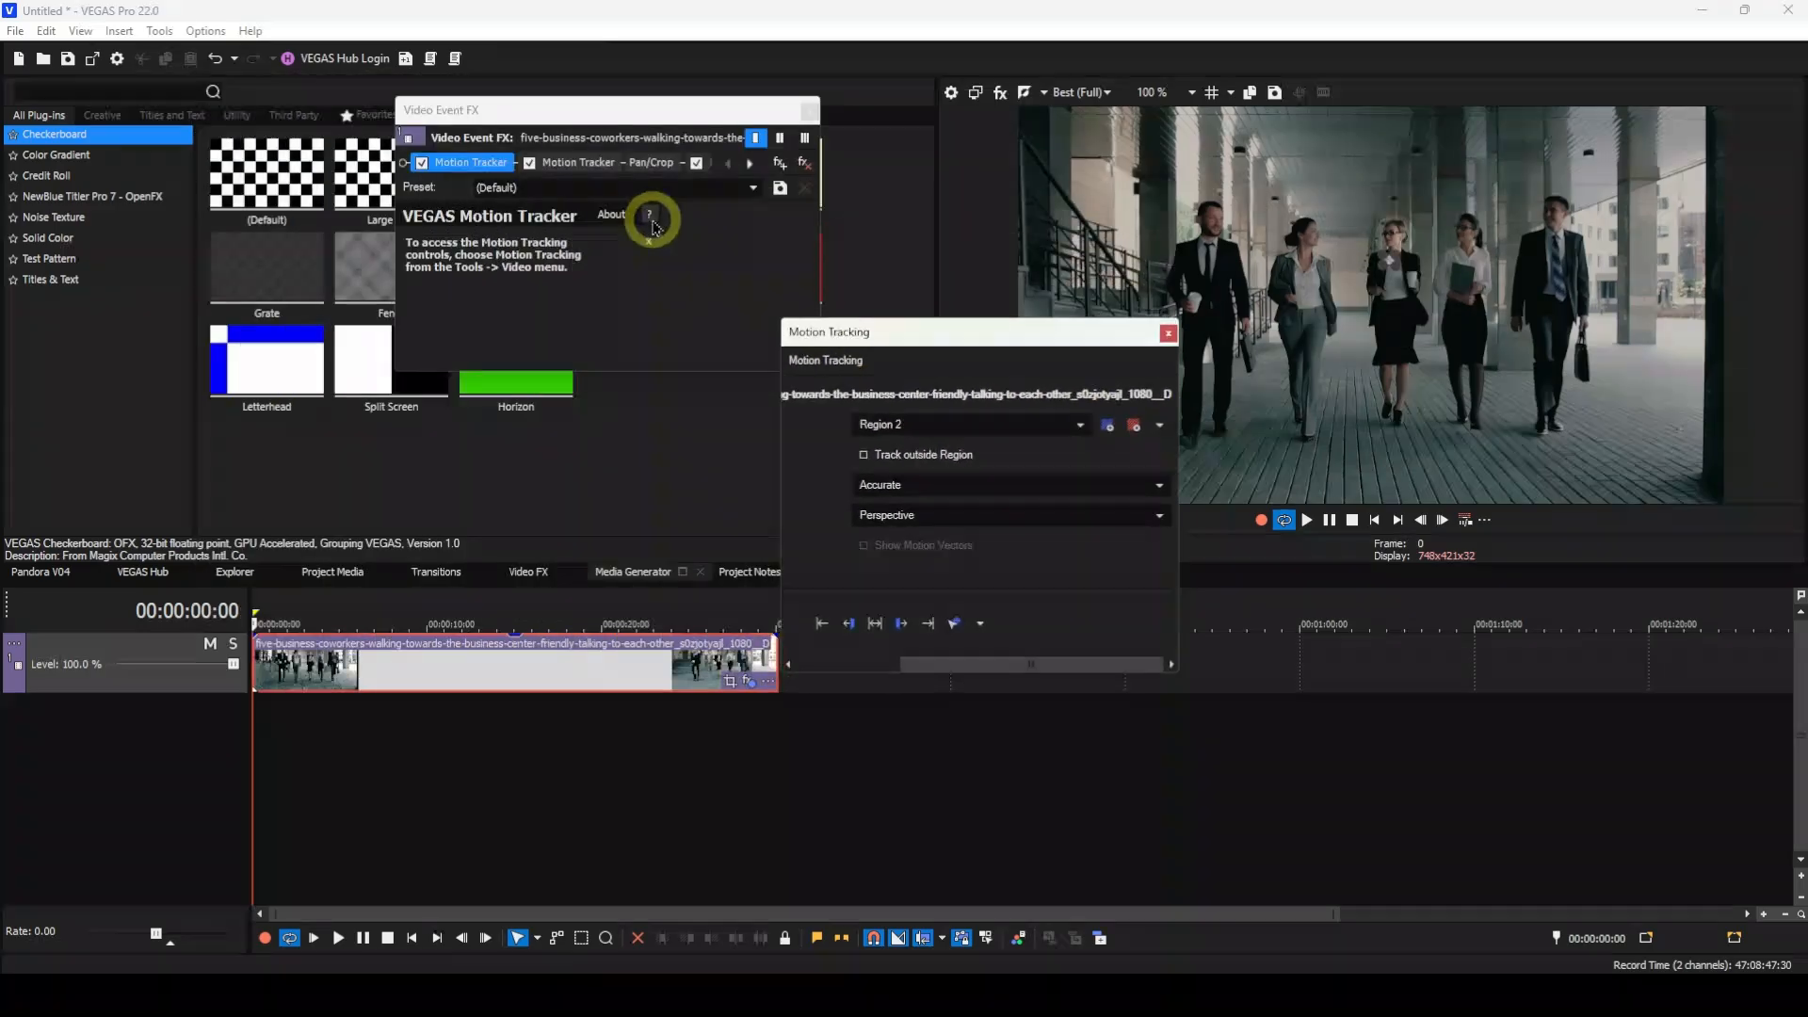
click(591, 175)
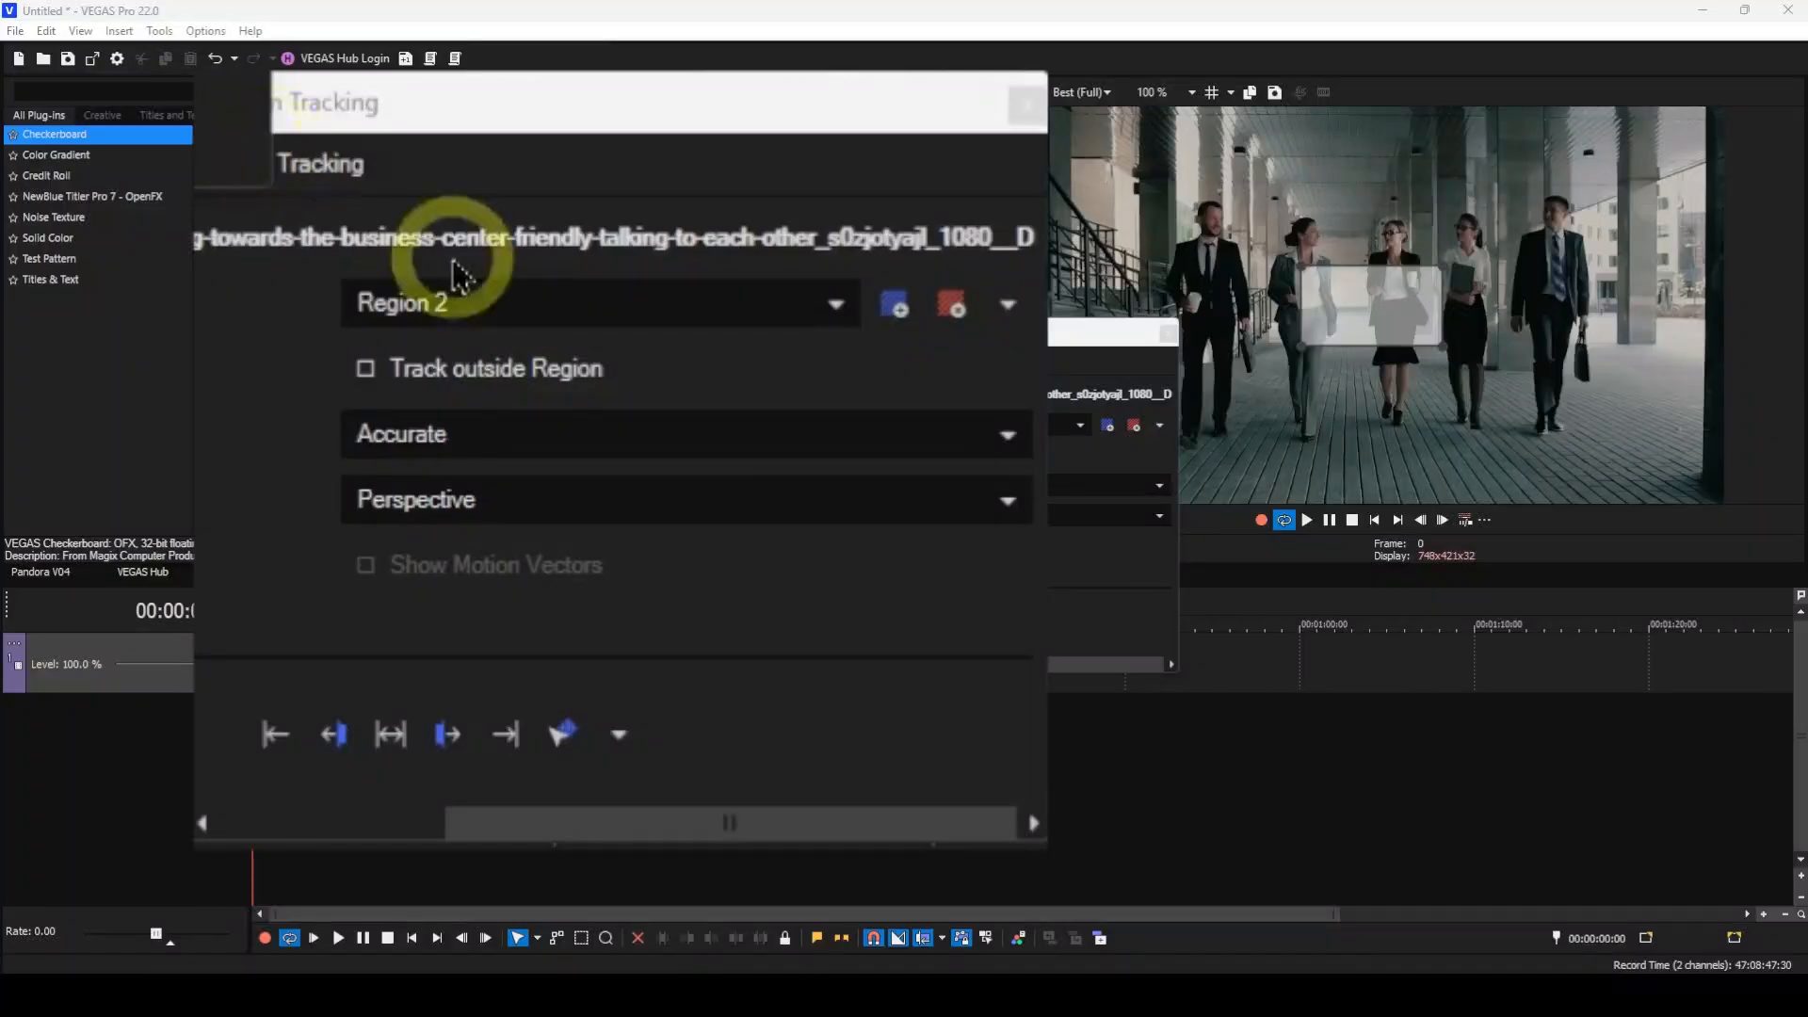
click(1133, 429)
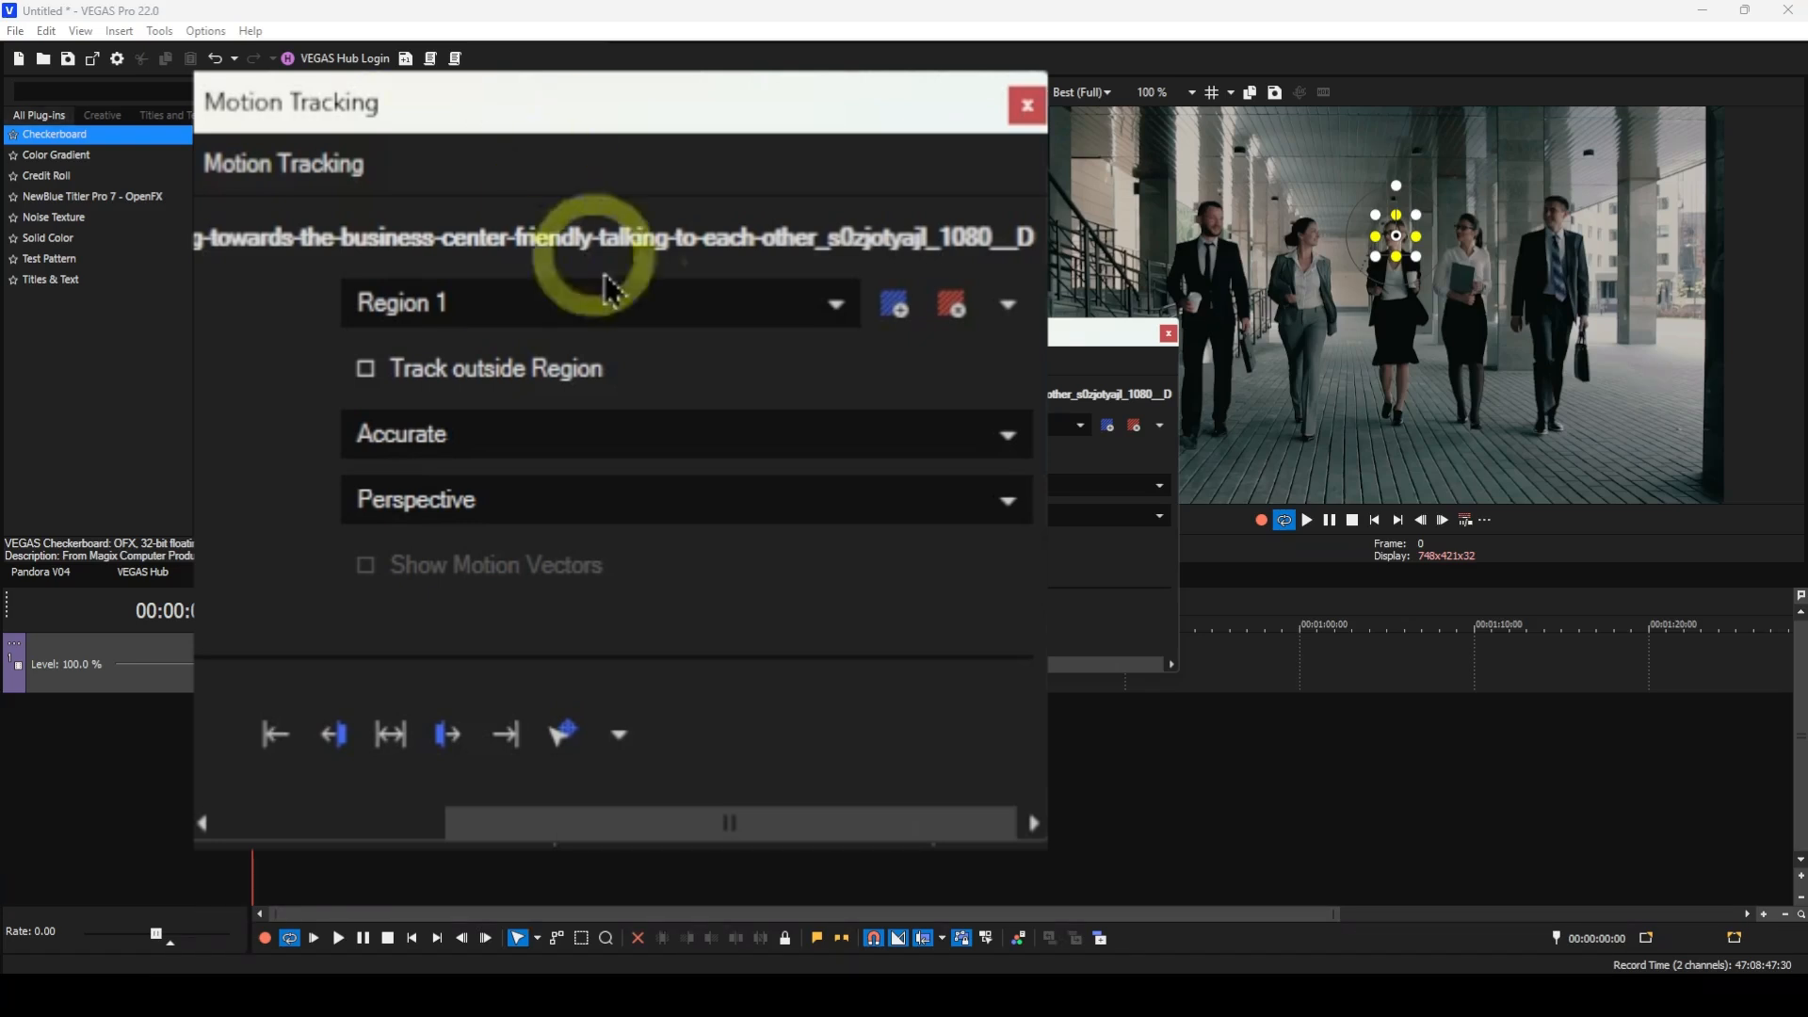
click(1159, 426)
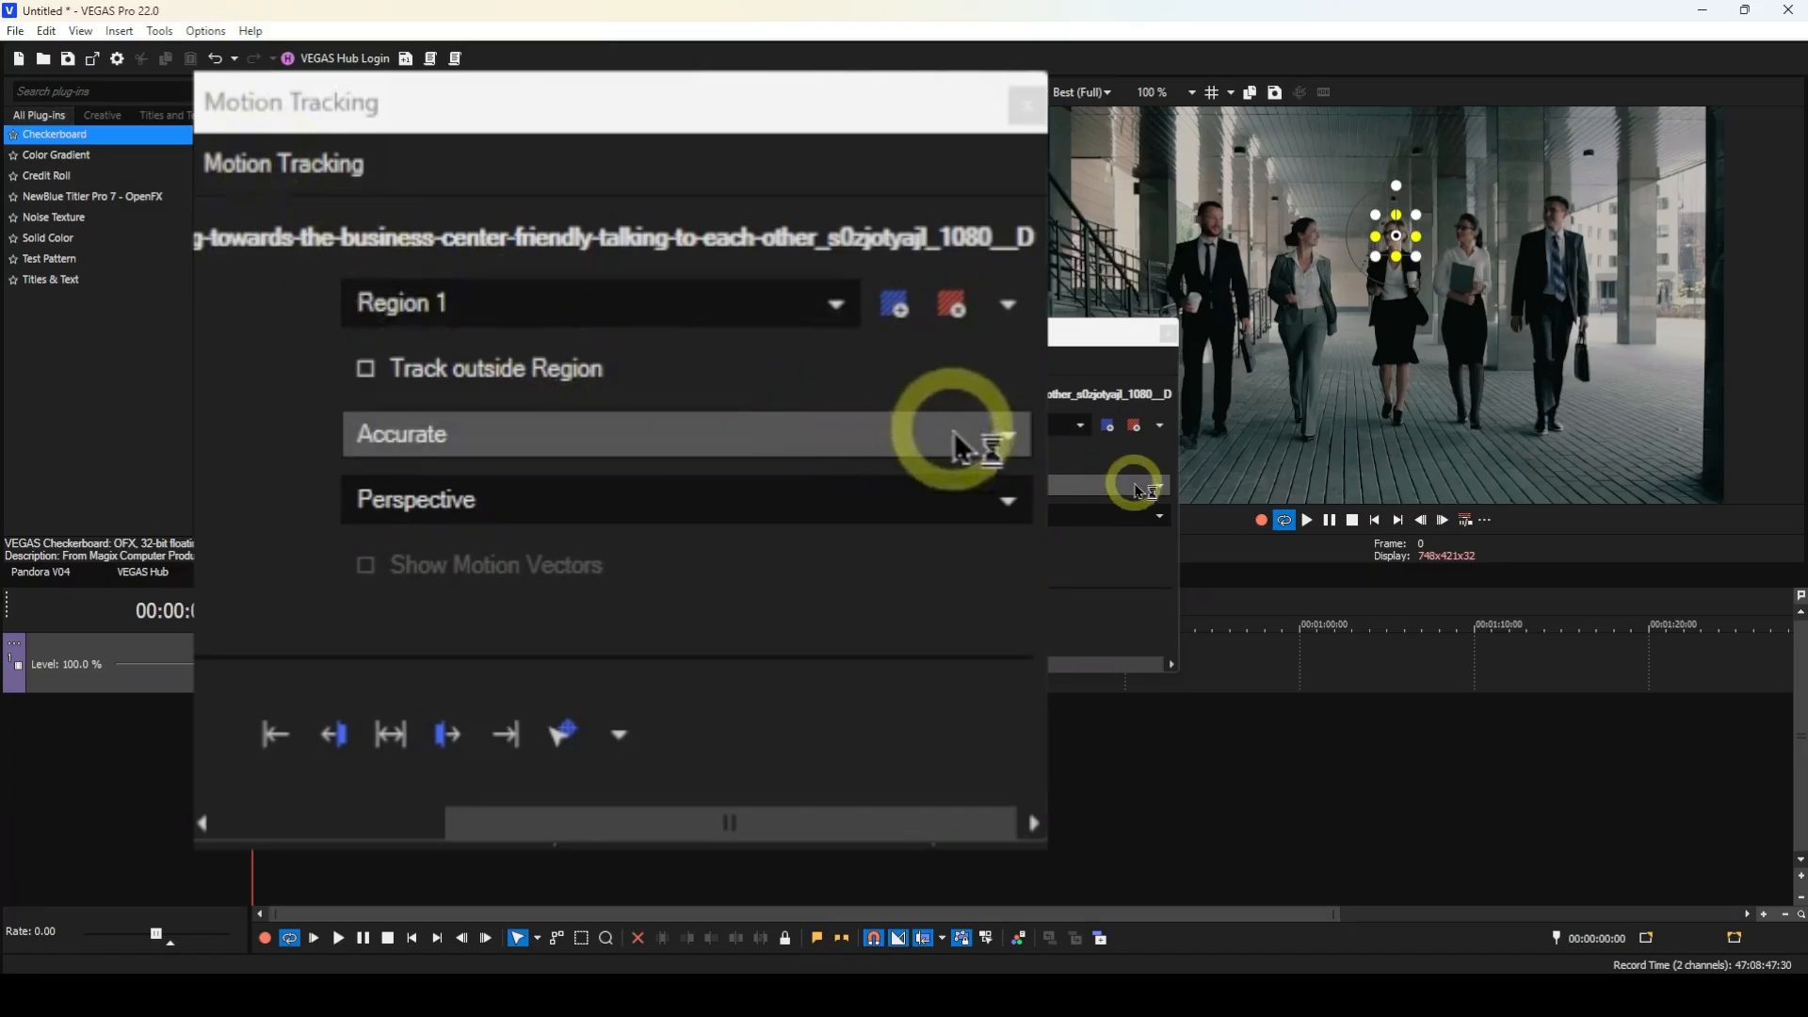
click(1008, 435)
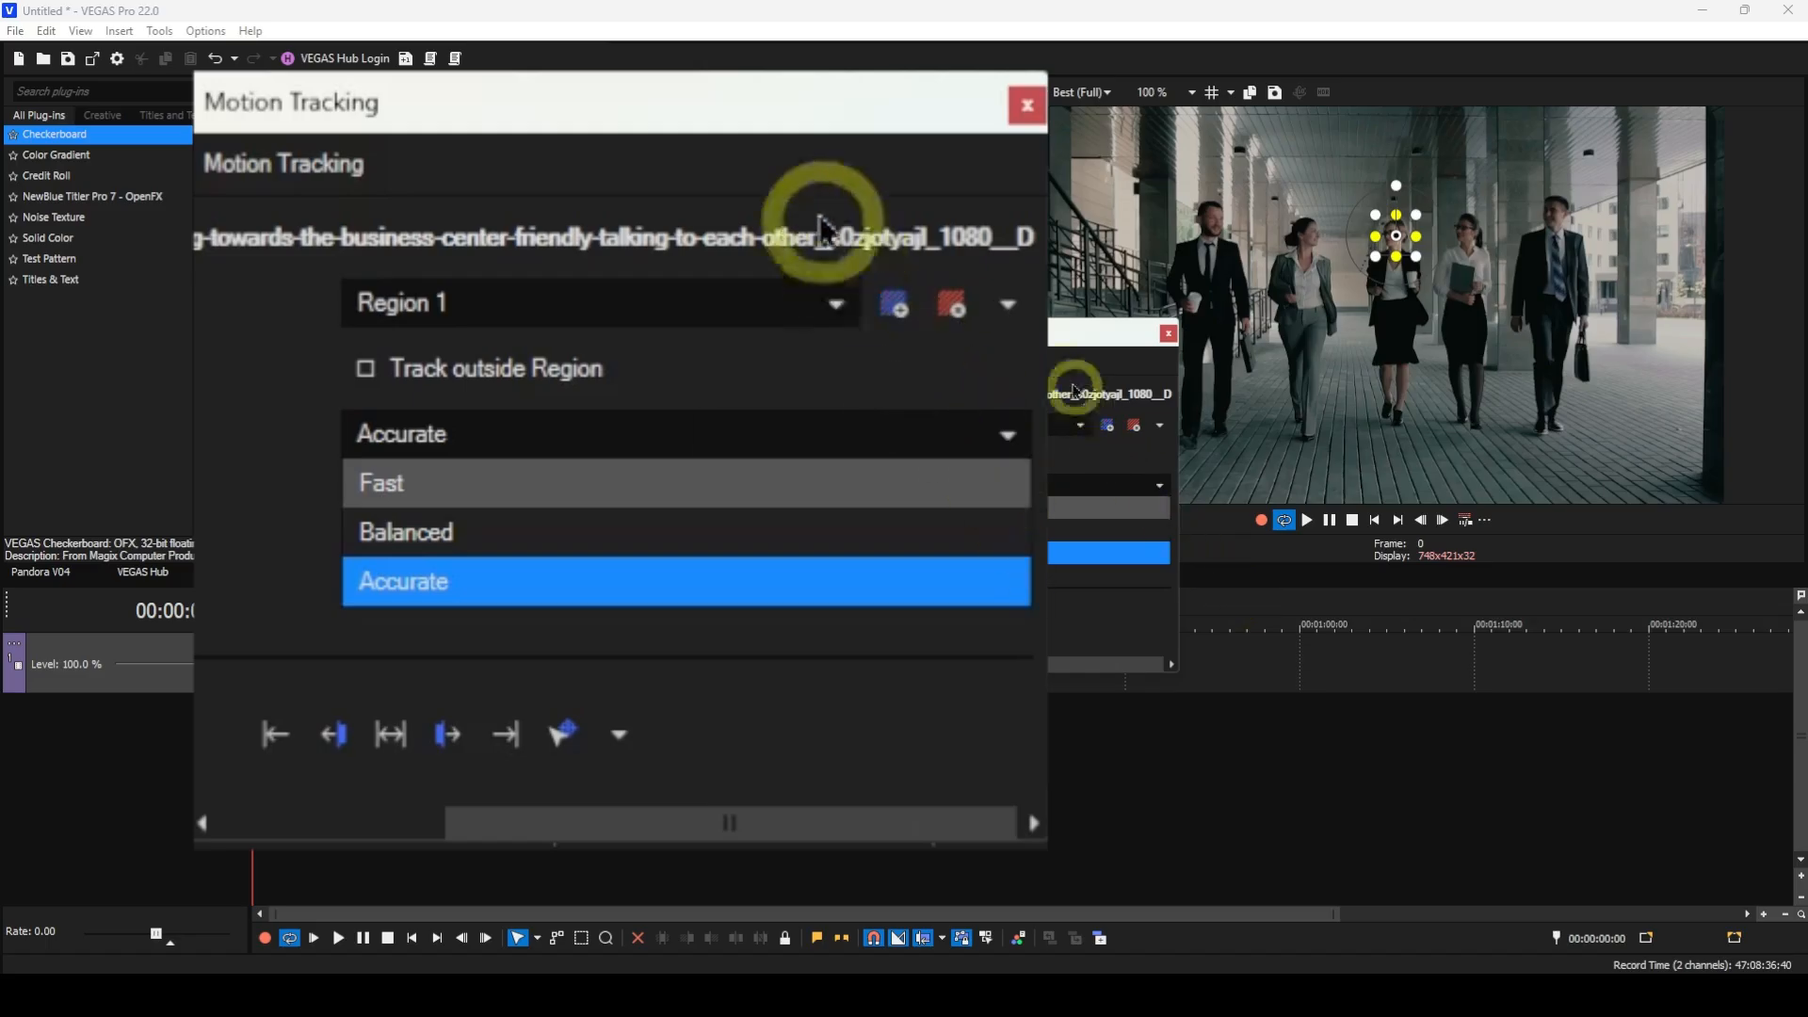
click(799, 132)
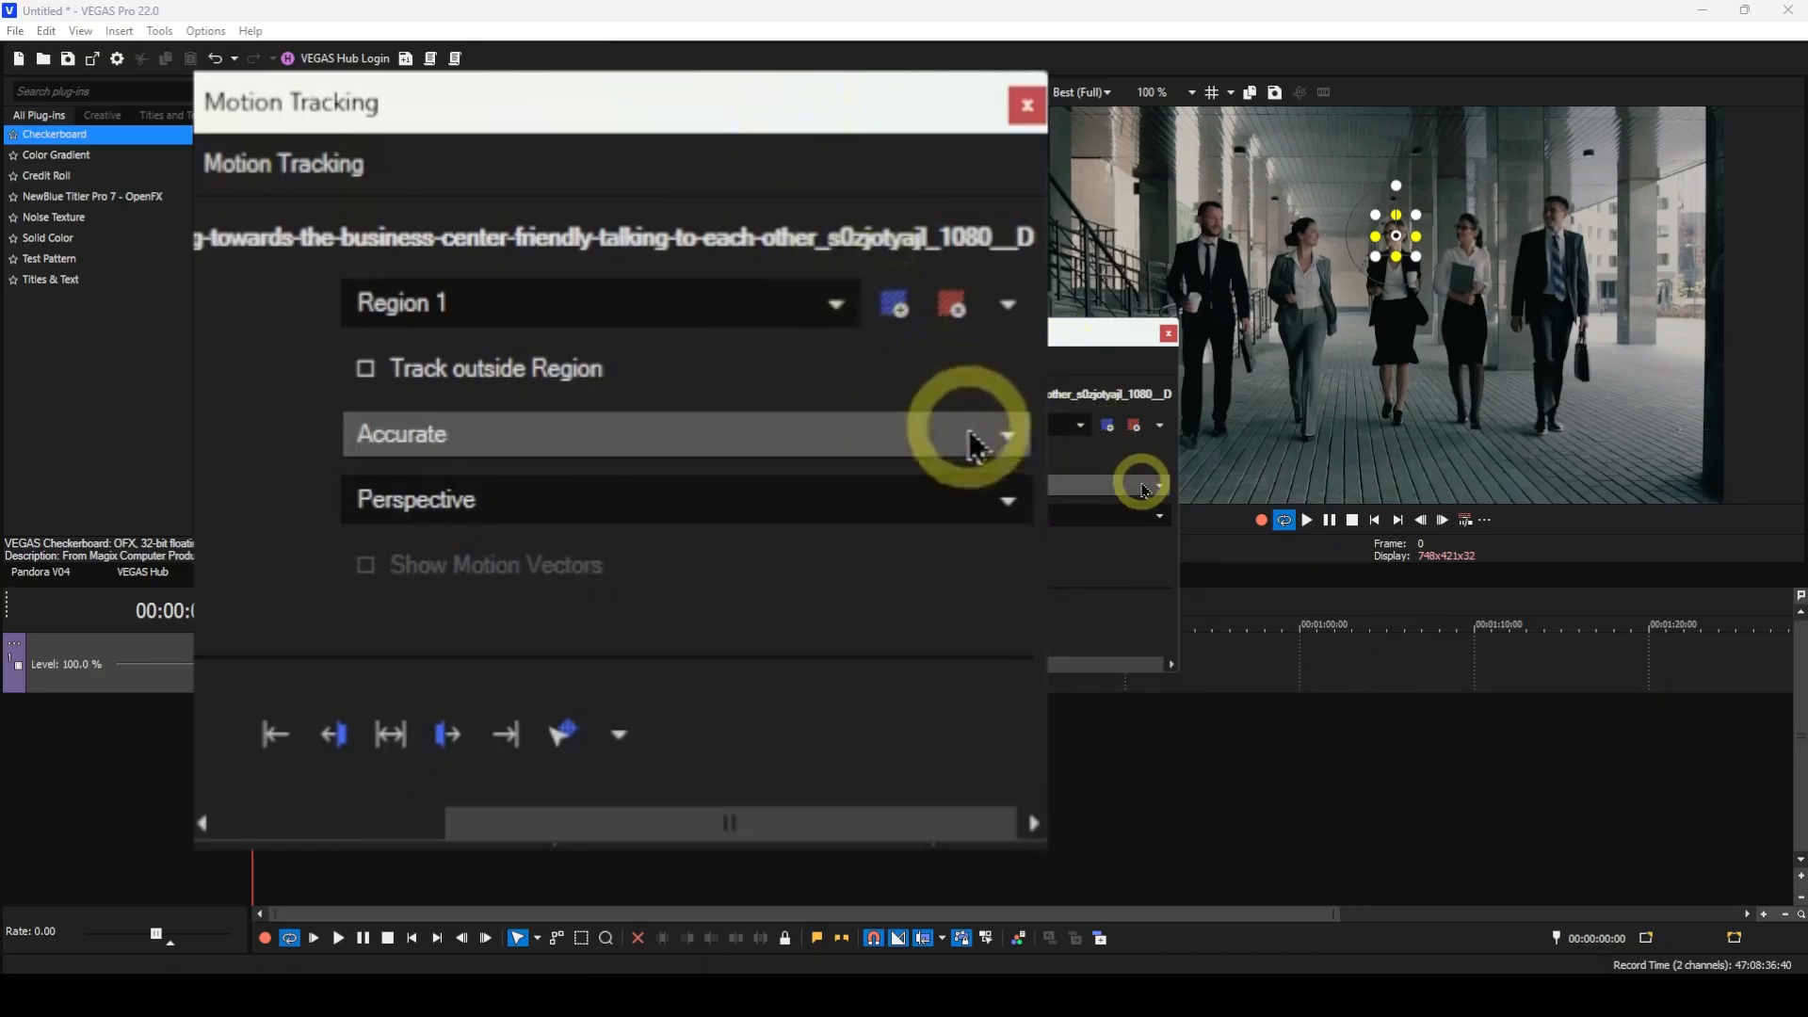
- Set Region 1's motion type to Location
click(1010, 501)
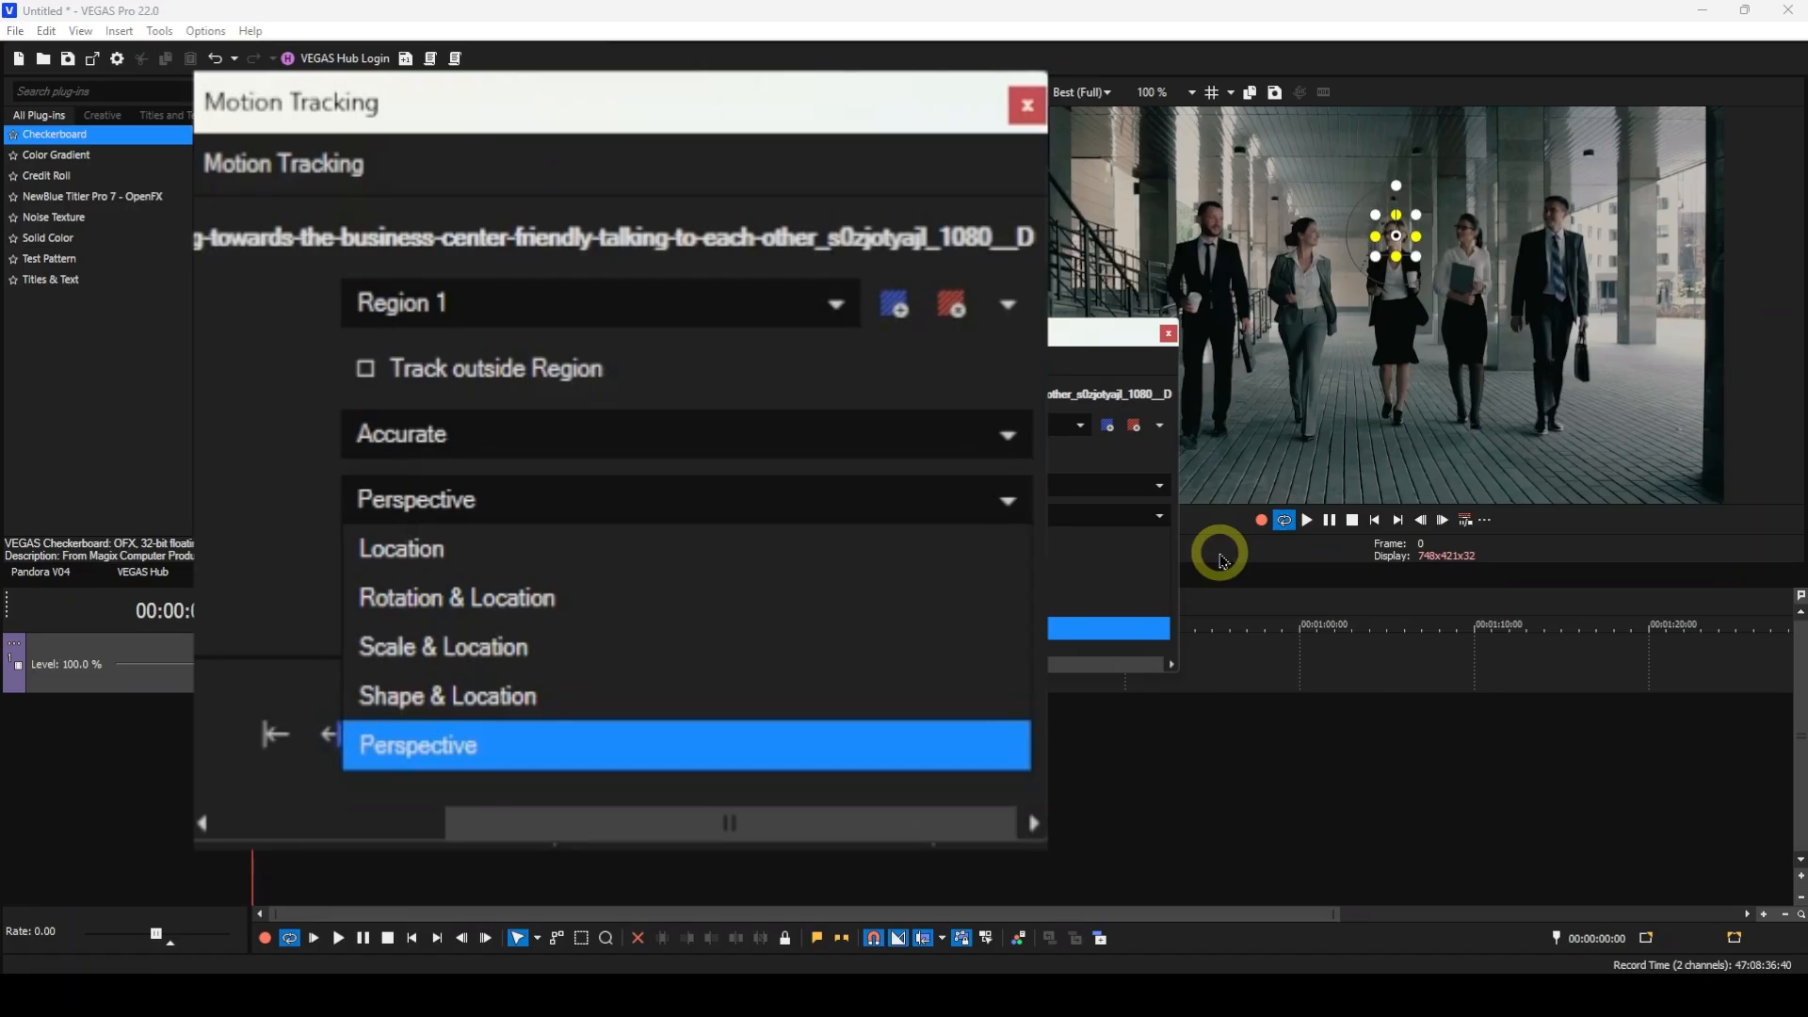
click(635, 100)
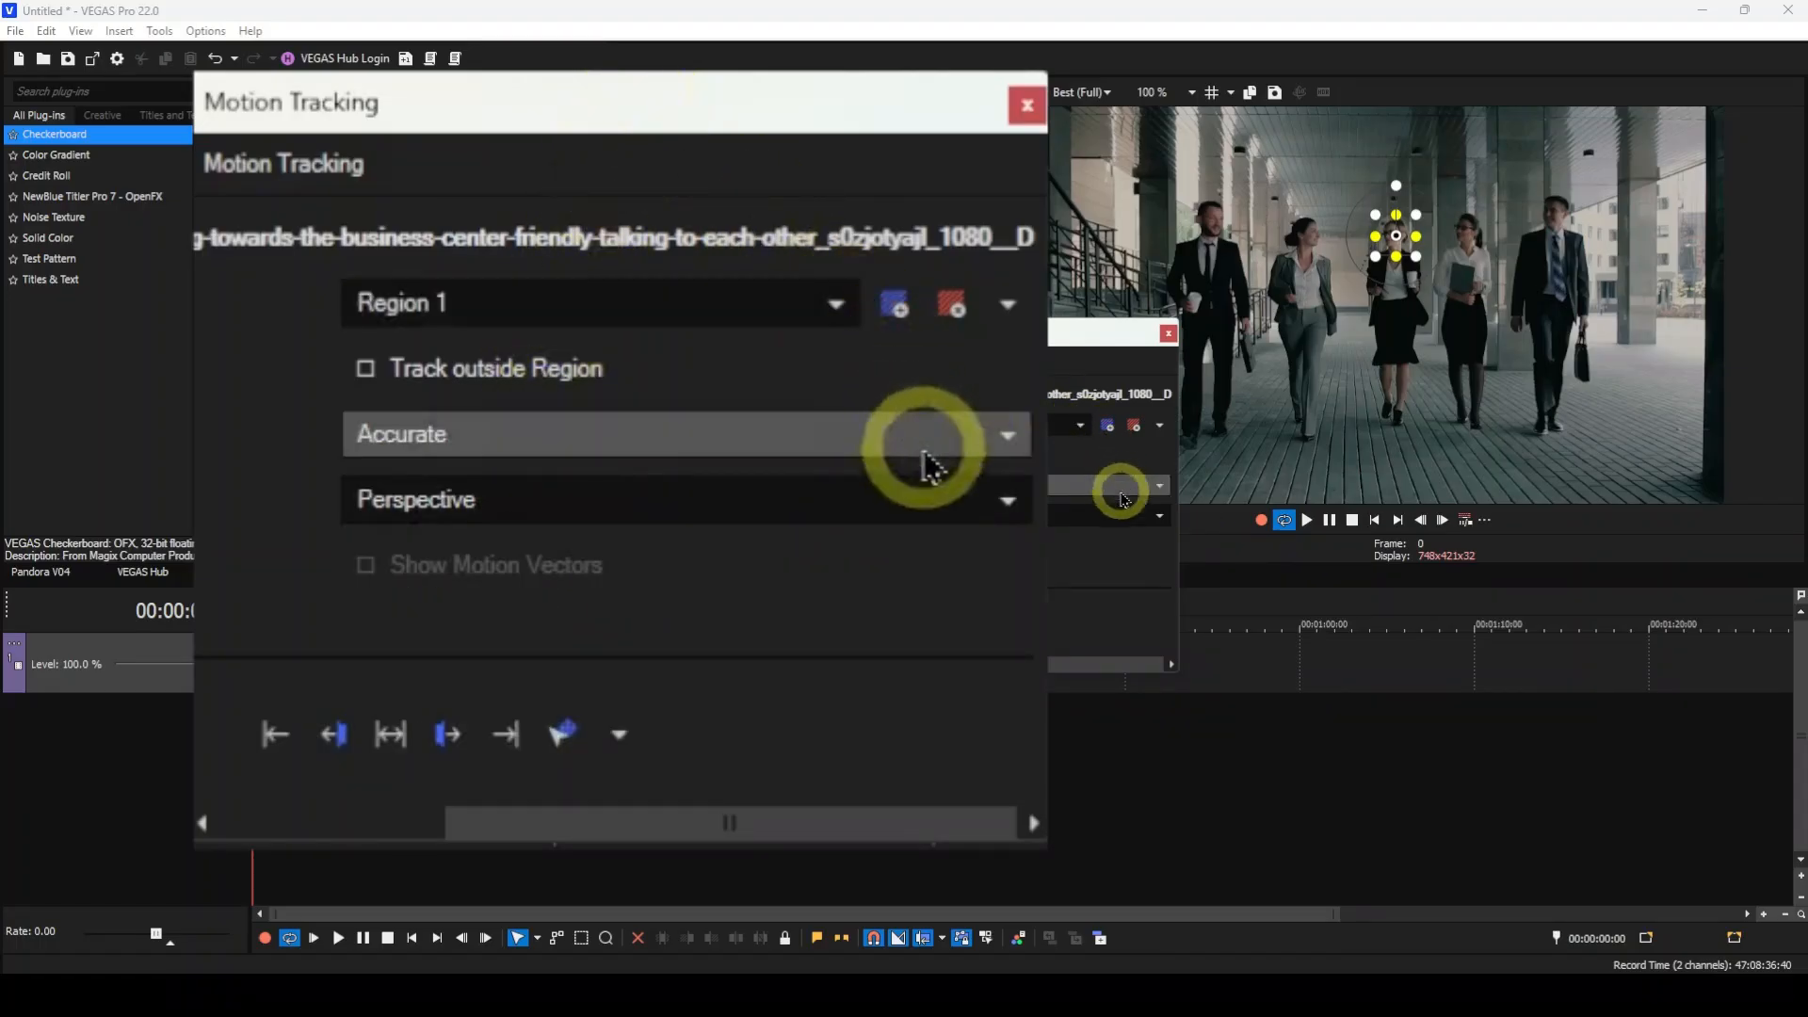
click(1001, 513)
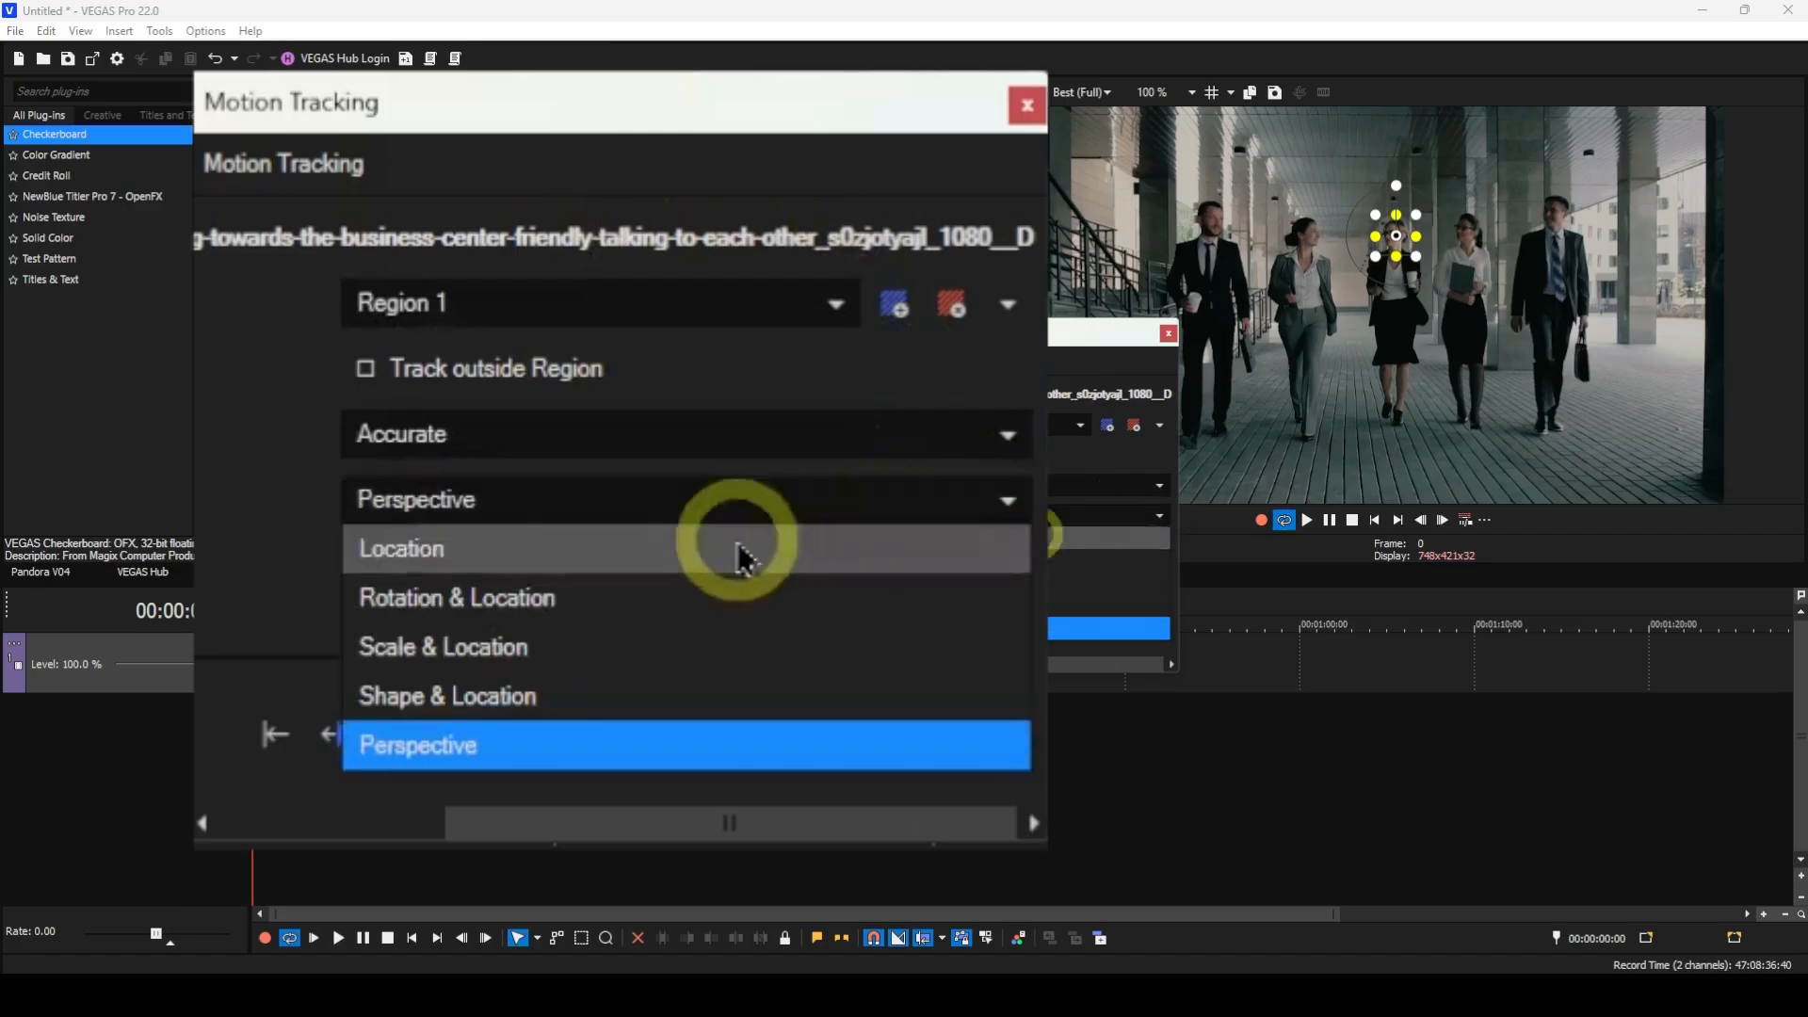
click(506, 551)
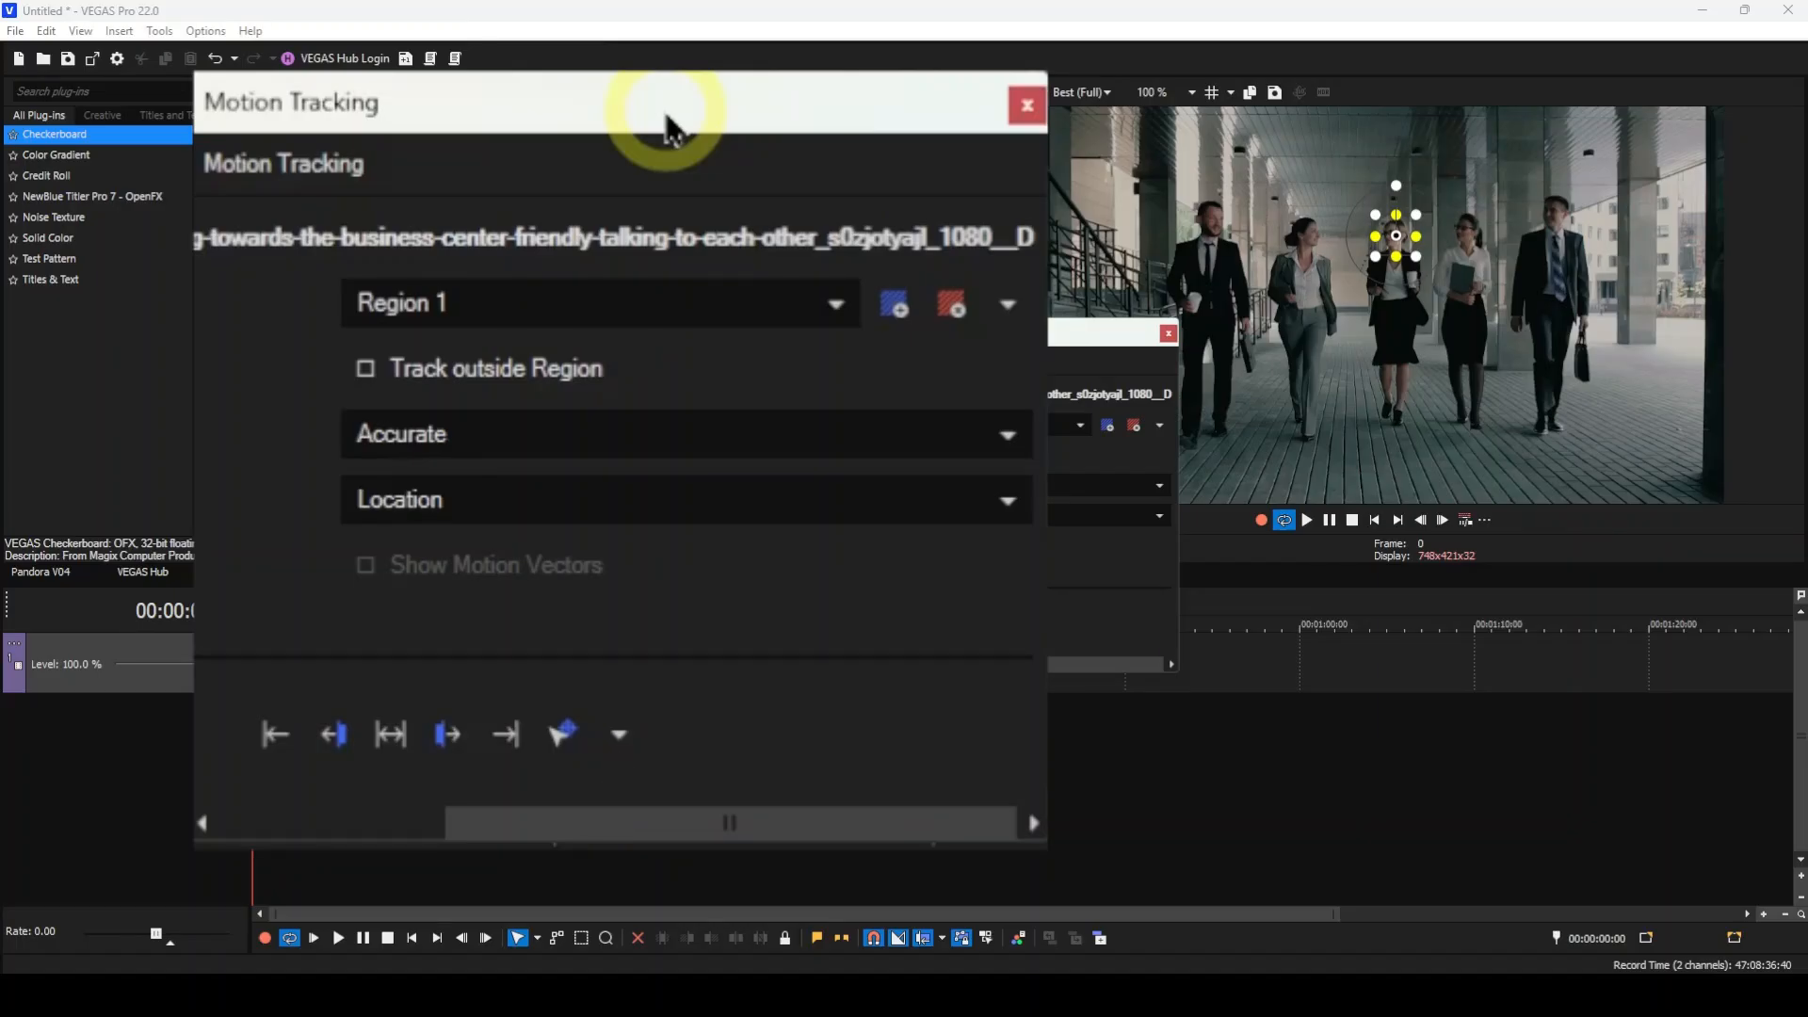
click(635, 748)
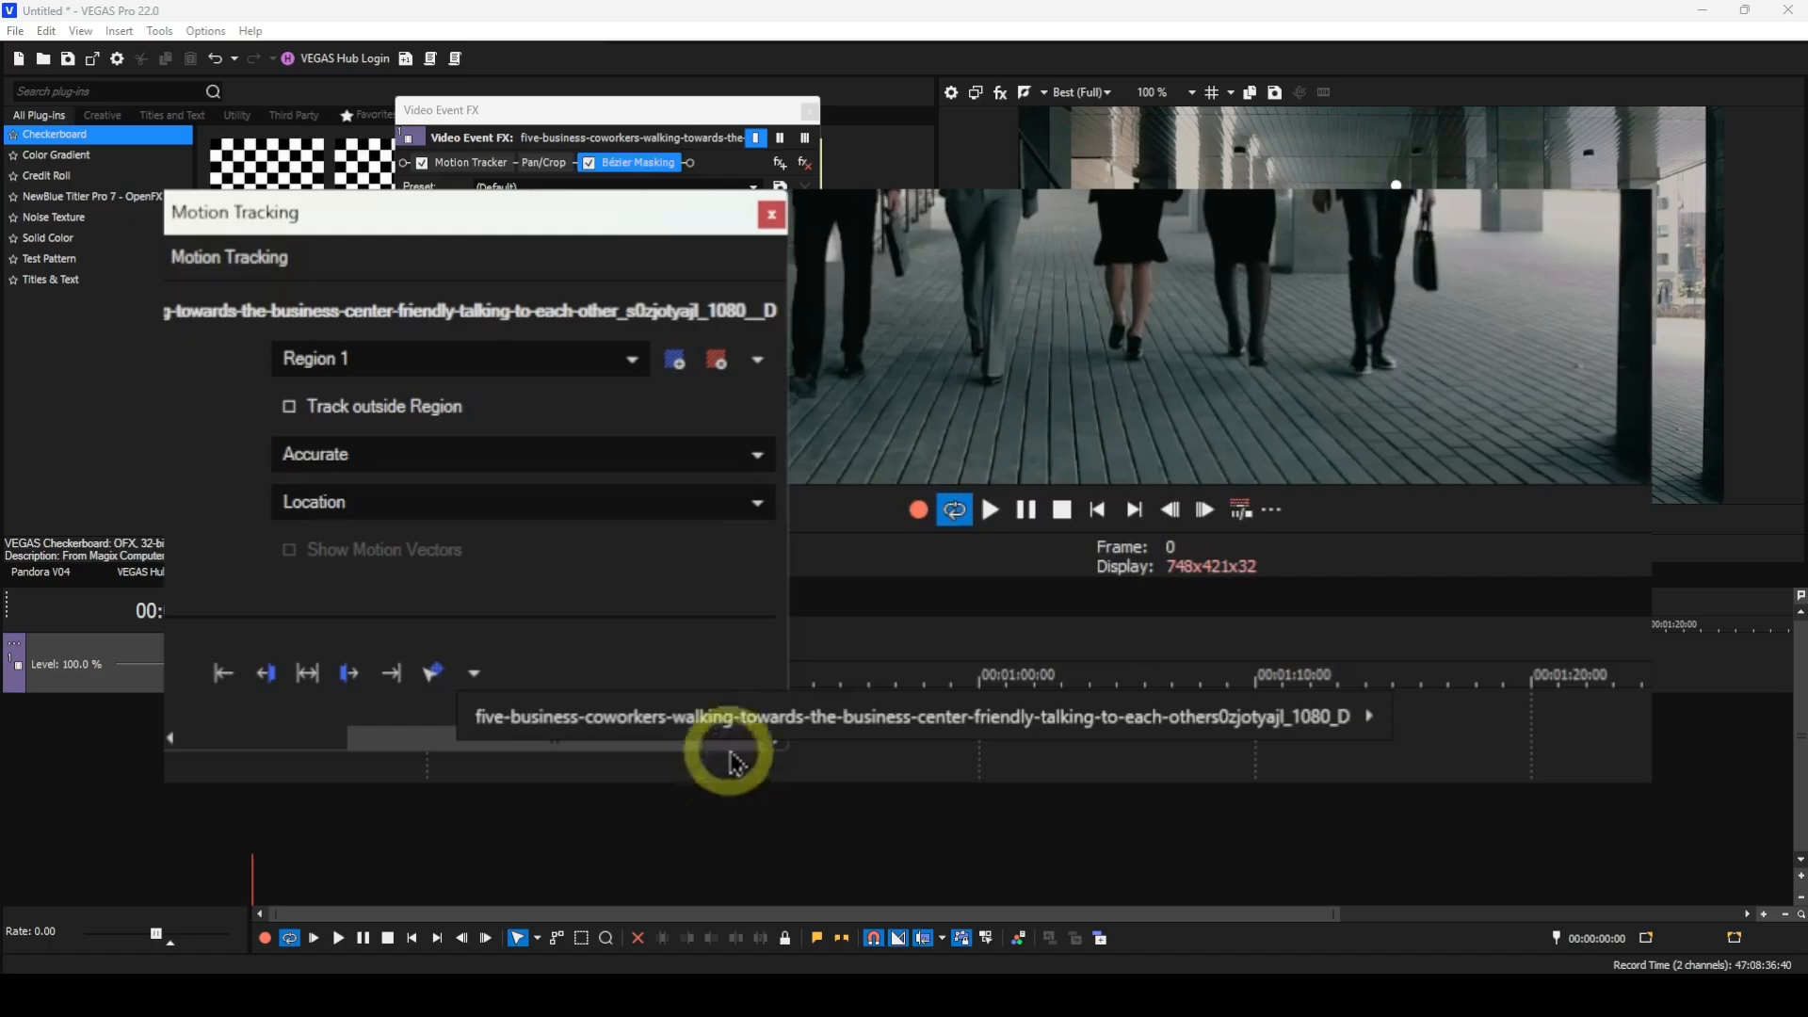
mouse_move(748, 725)
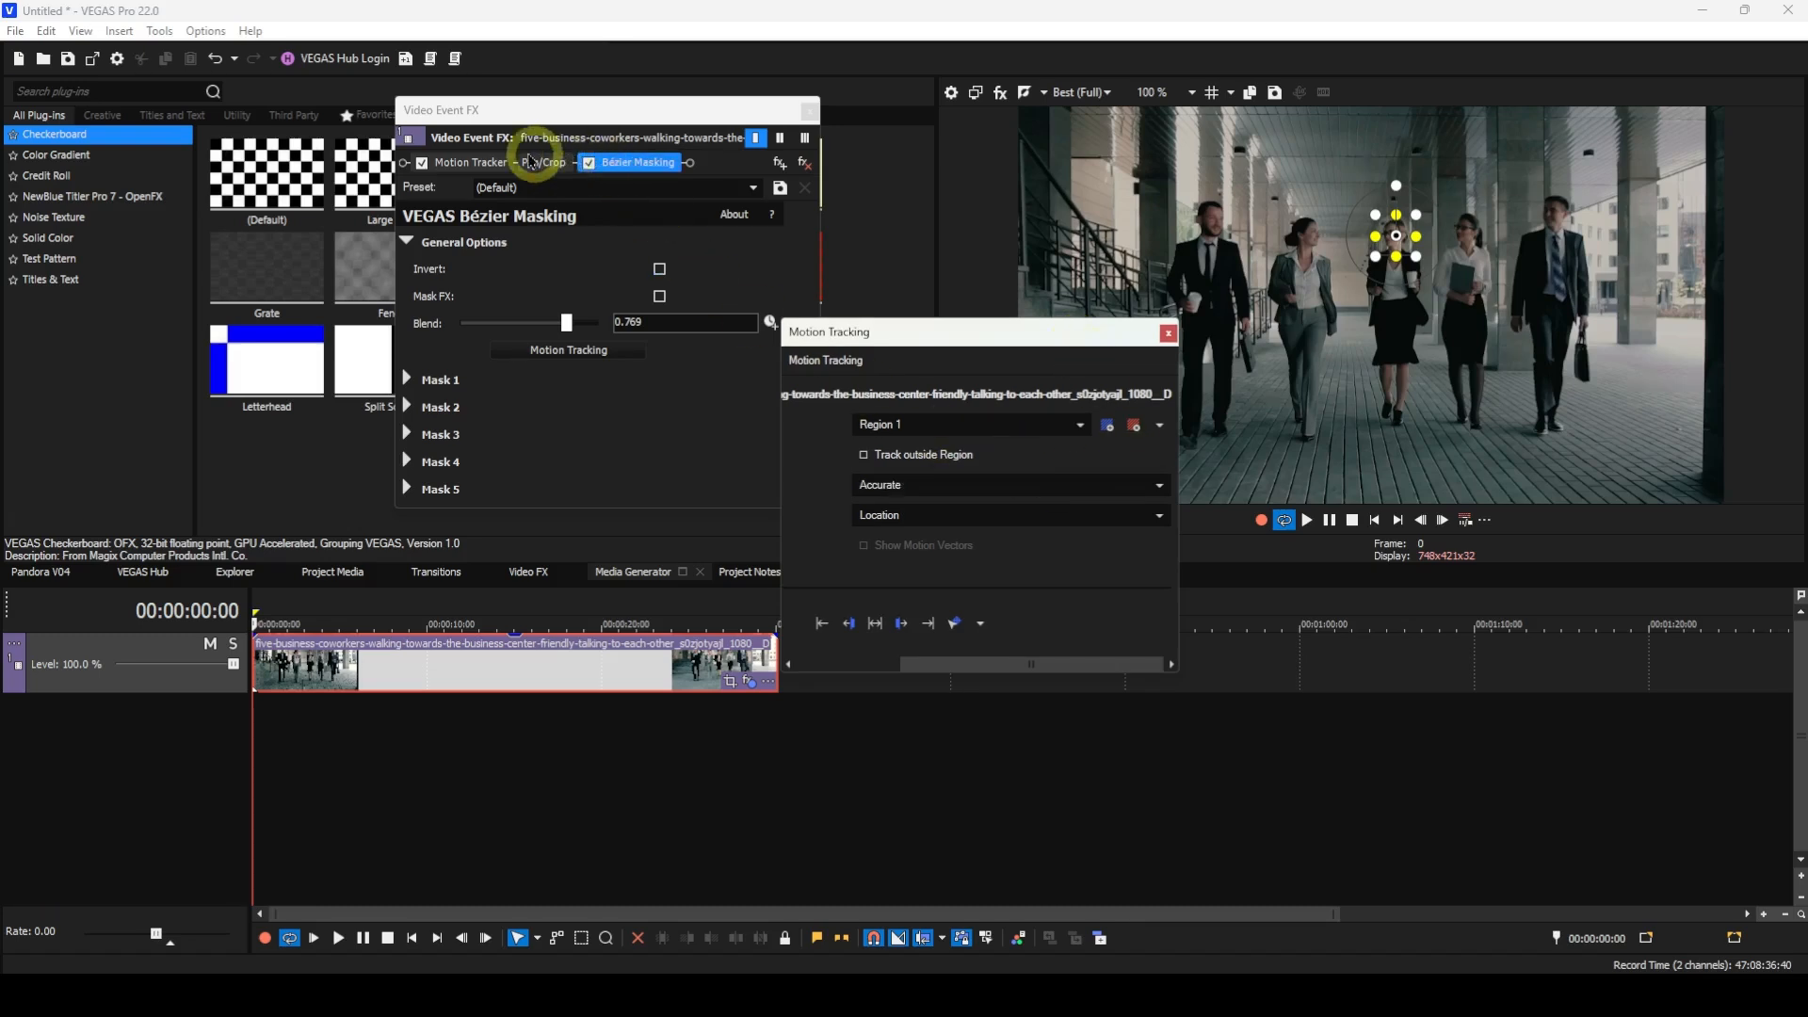
- Show the Motion Tracker effect and track Region 1 forward from the start to the end of the clip
click(466, 162)
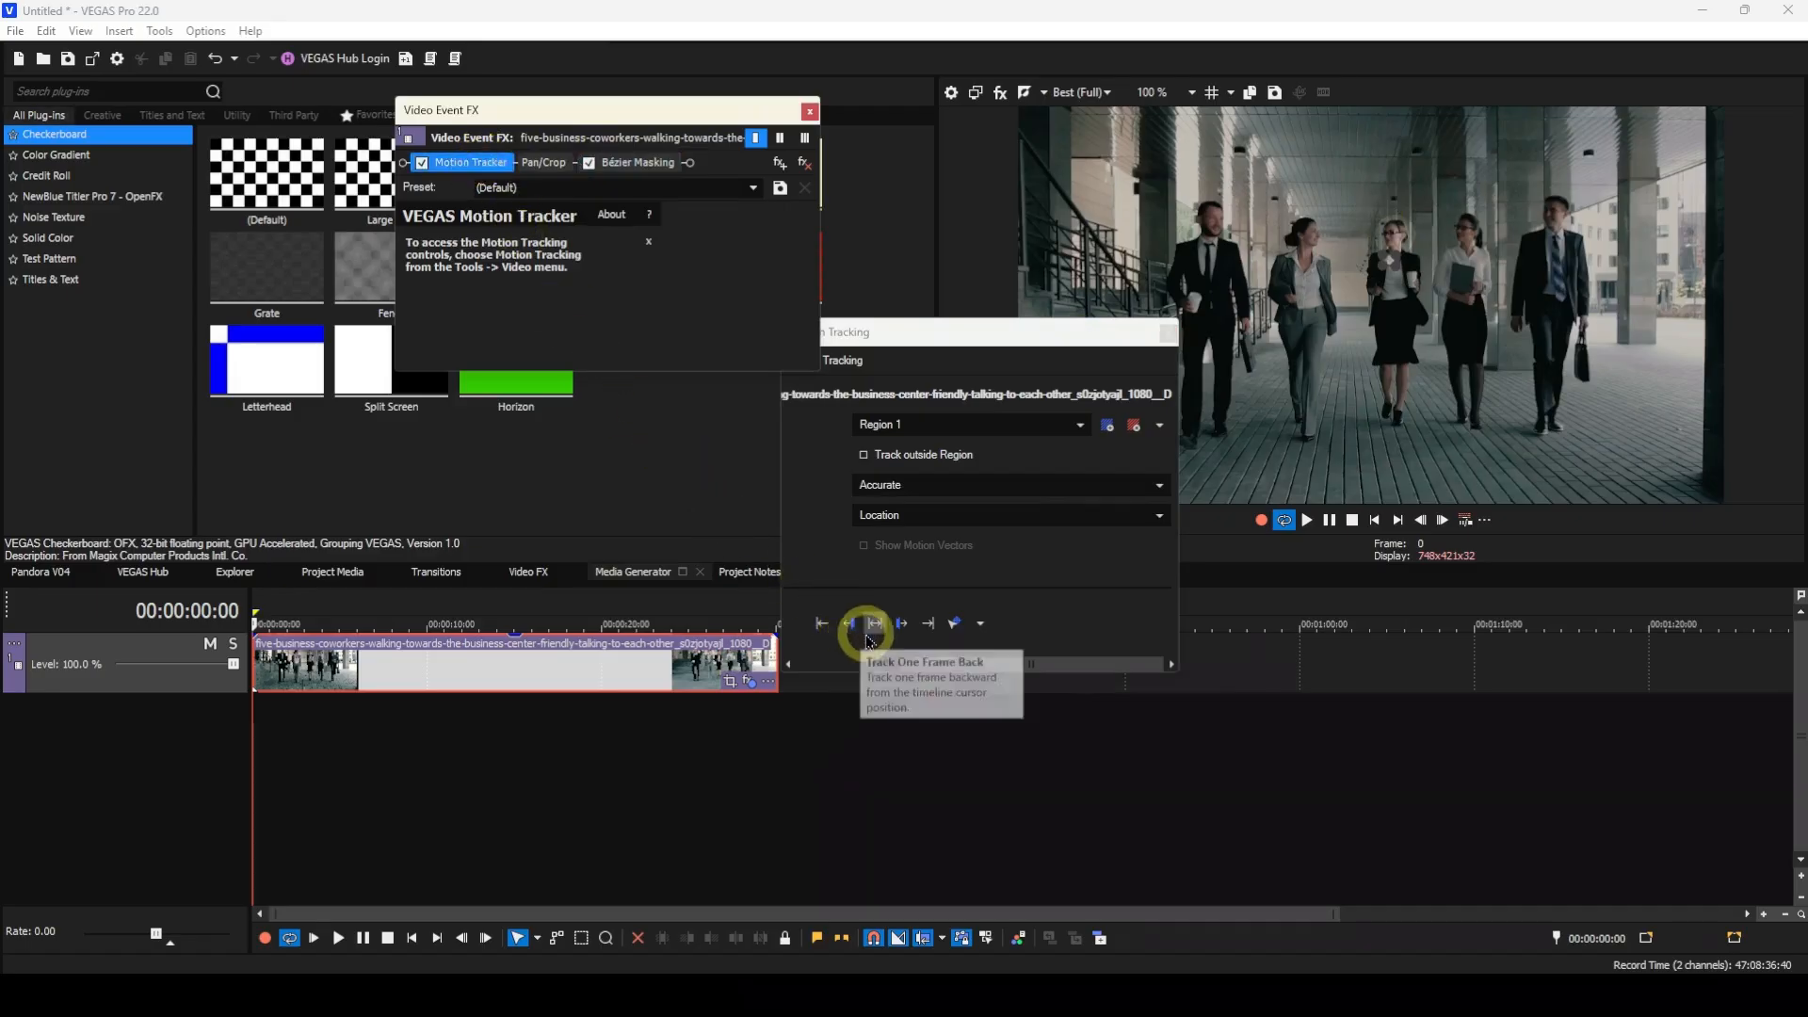
click(926, 631)
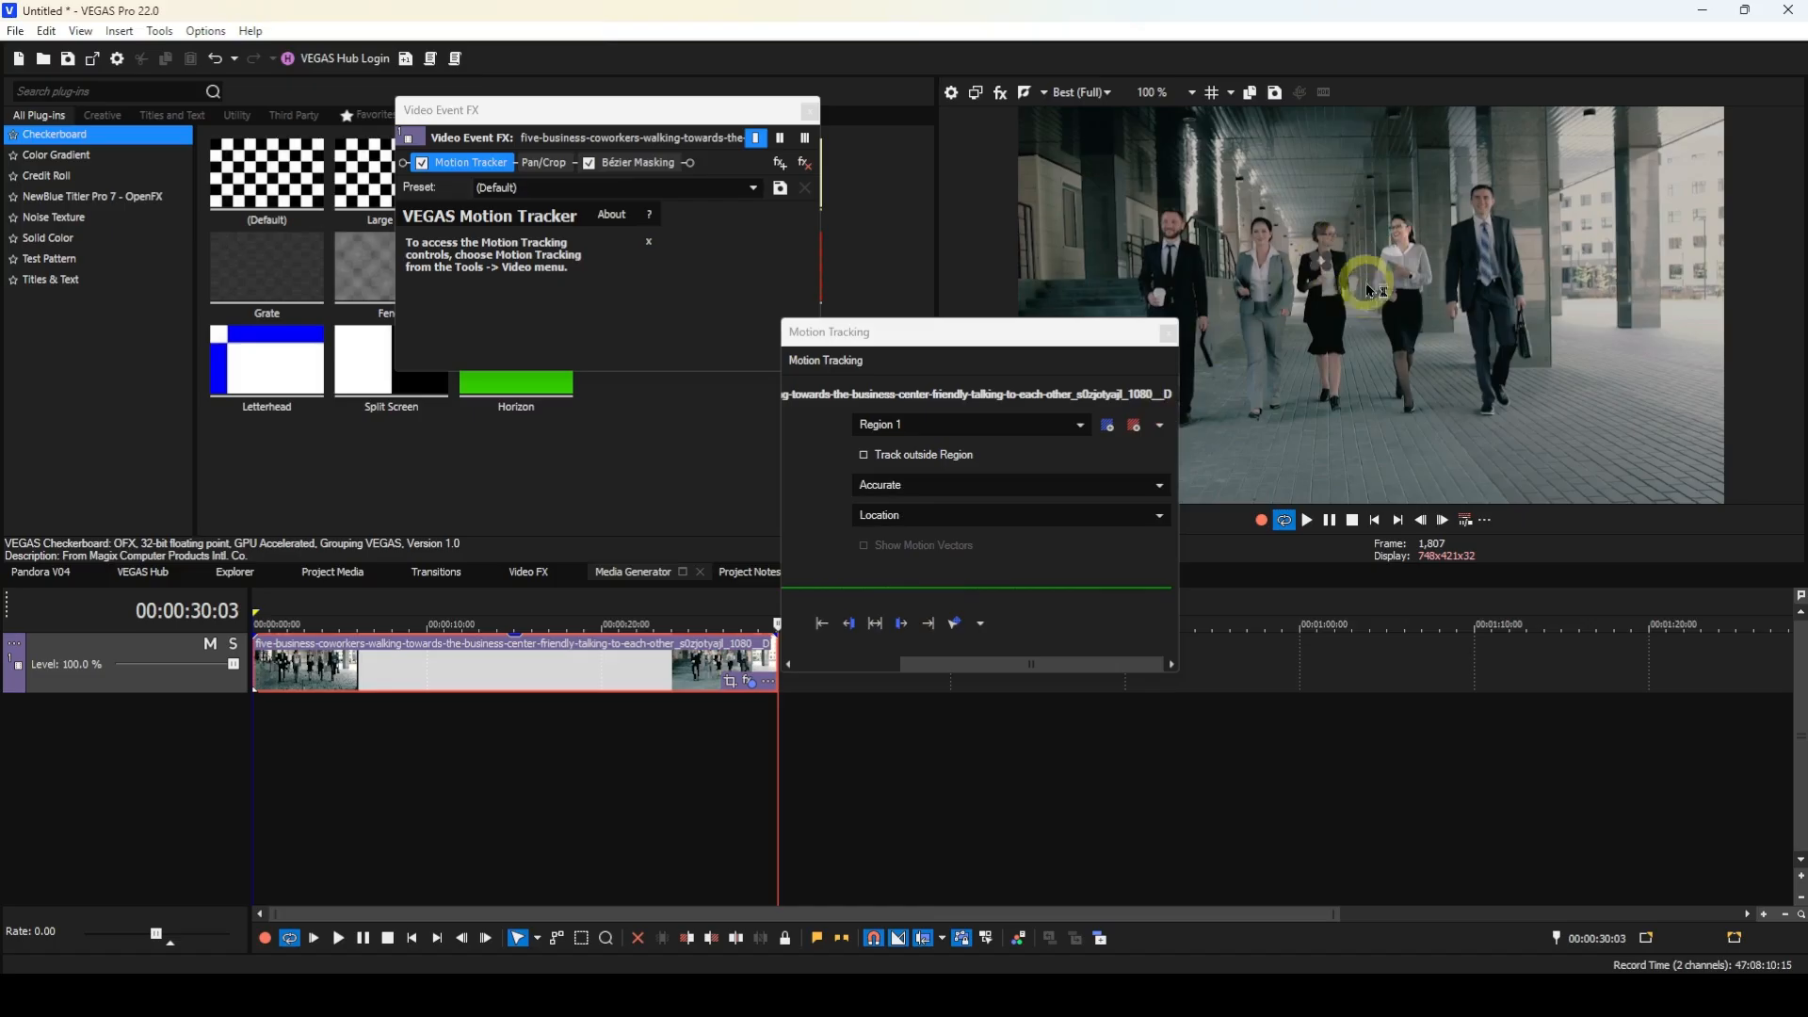
- Examine up close where Region 1 sits on the tracked woman in the clip's last frame
scroll(1374, 280, up, 2)
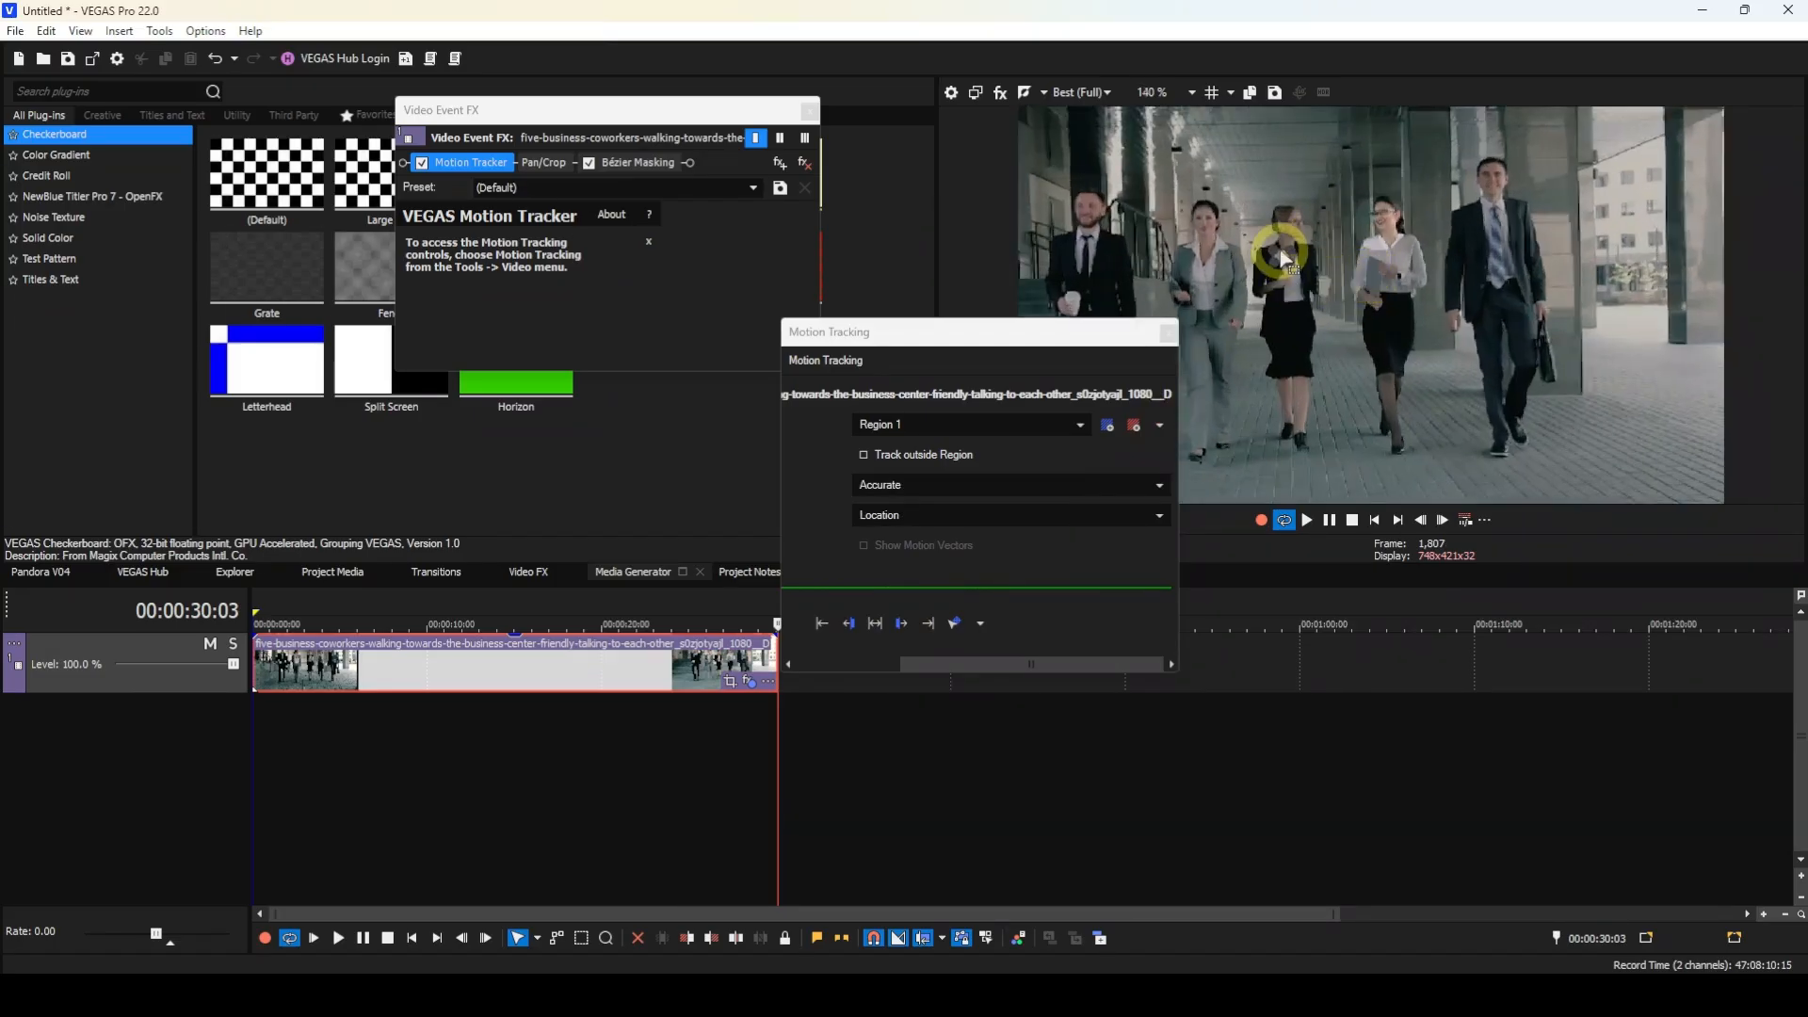
scroll(1285, 257, up, 1)
scroll(1271, 260, up, 2)
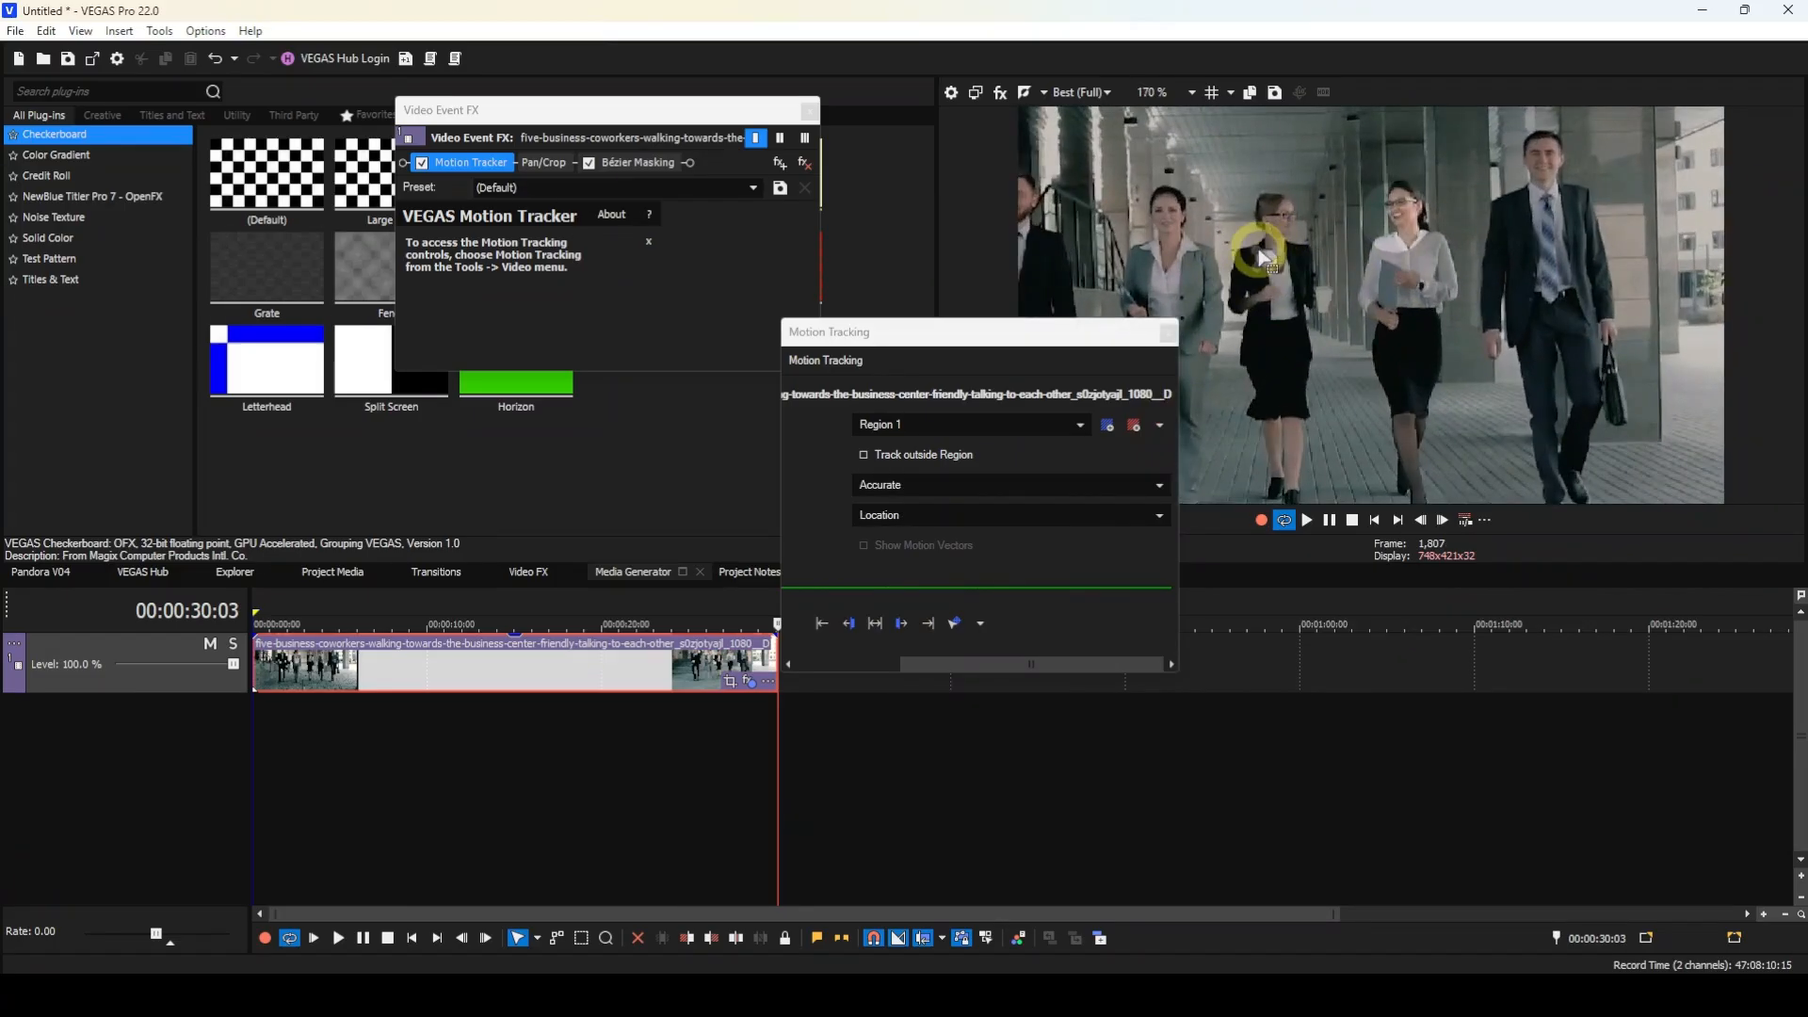
scroll(1258, 258, up, 2)
scroll(1246, 256, up, 2)
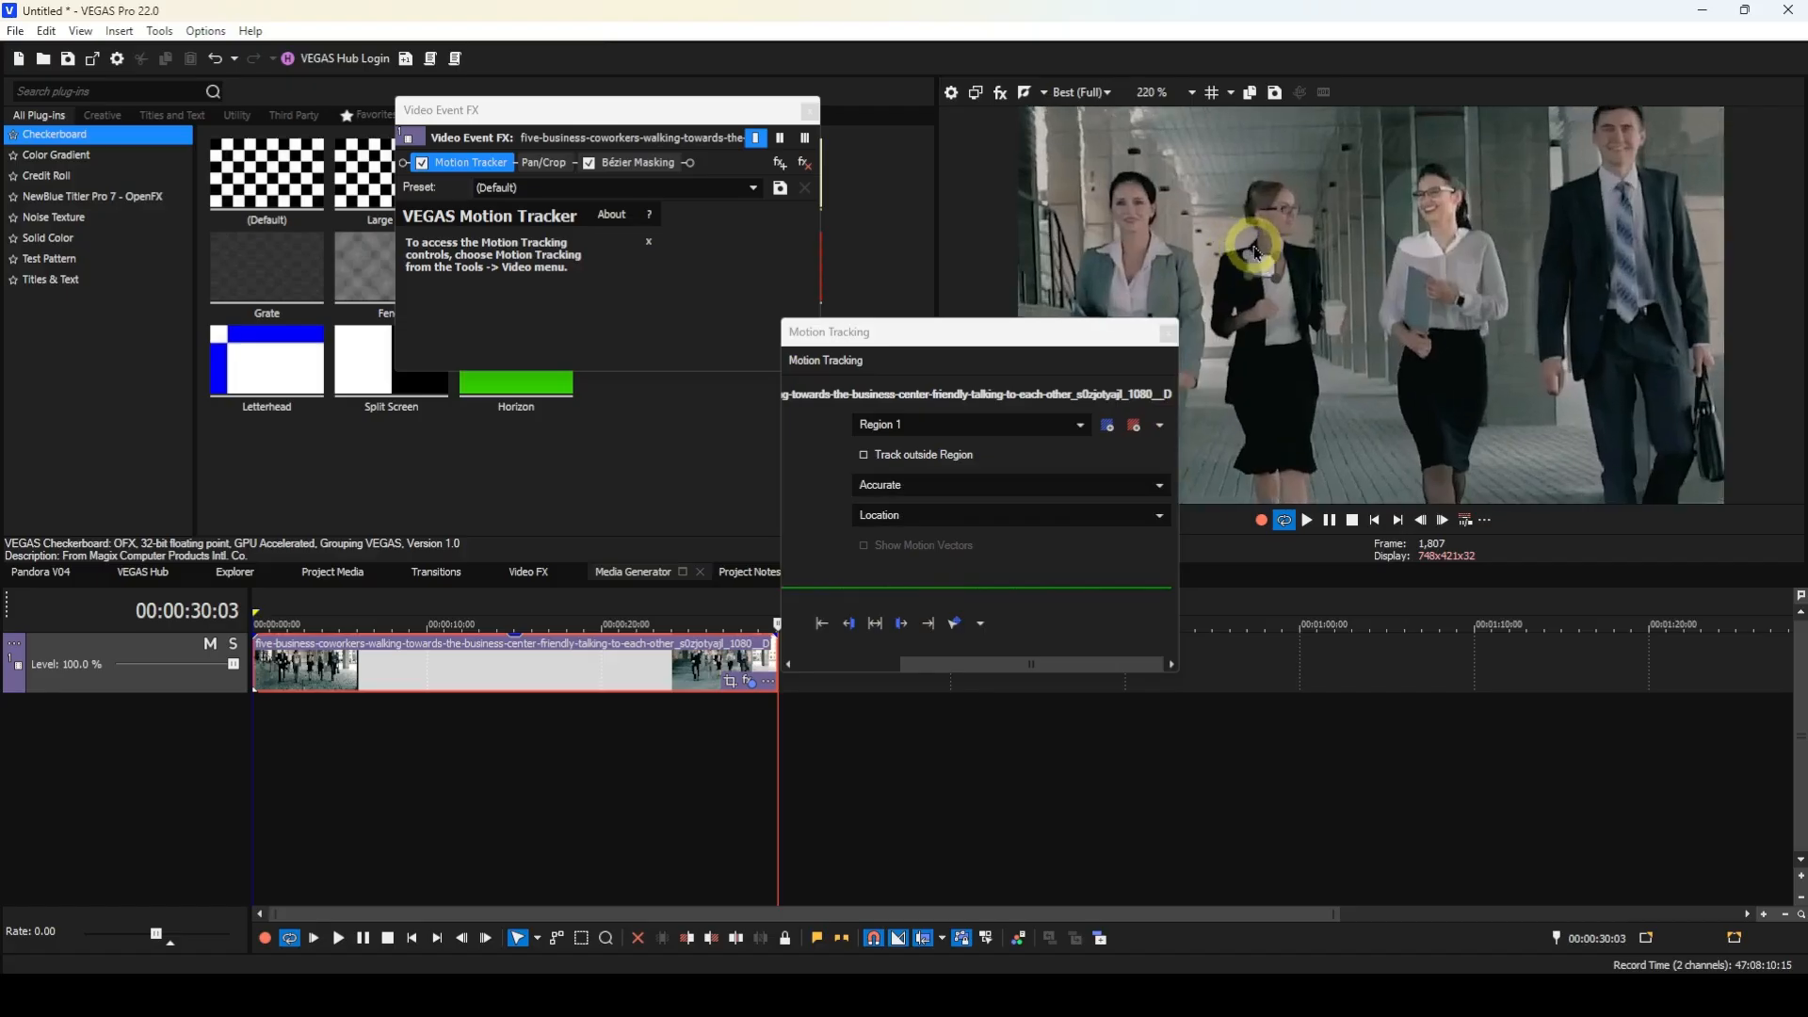
scroll(1226, 256, up, 3)
scroll(1223, 247, up, 7)
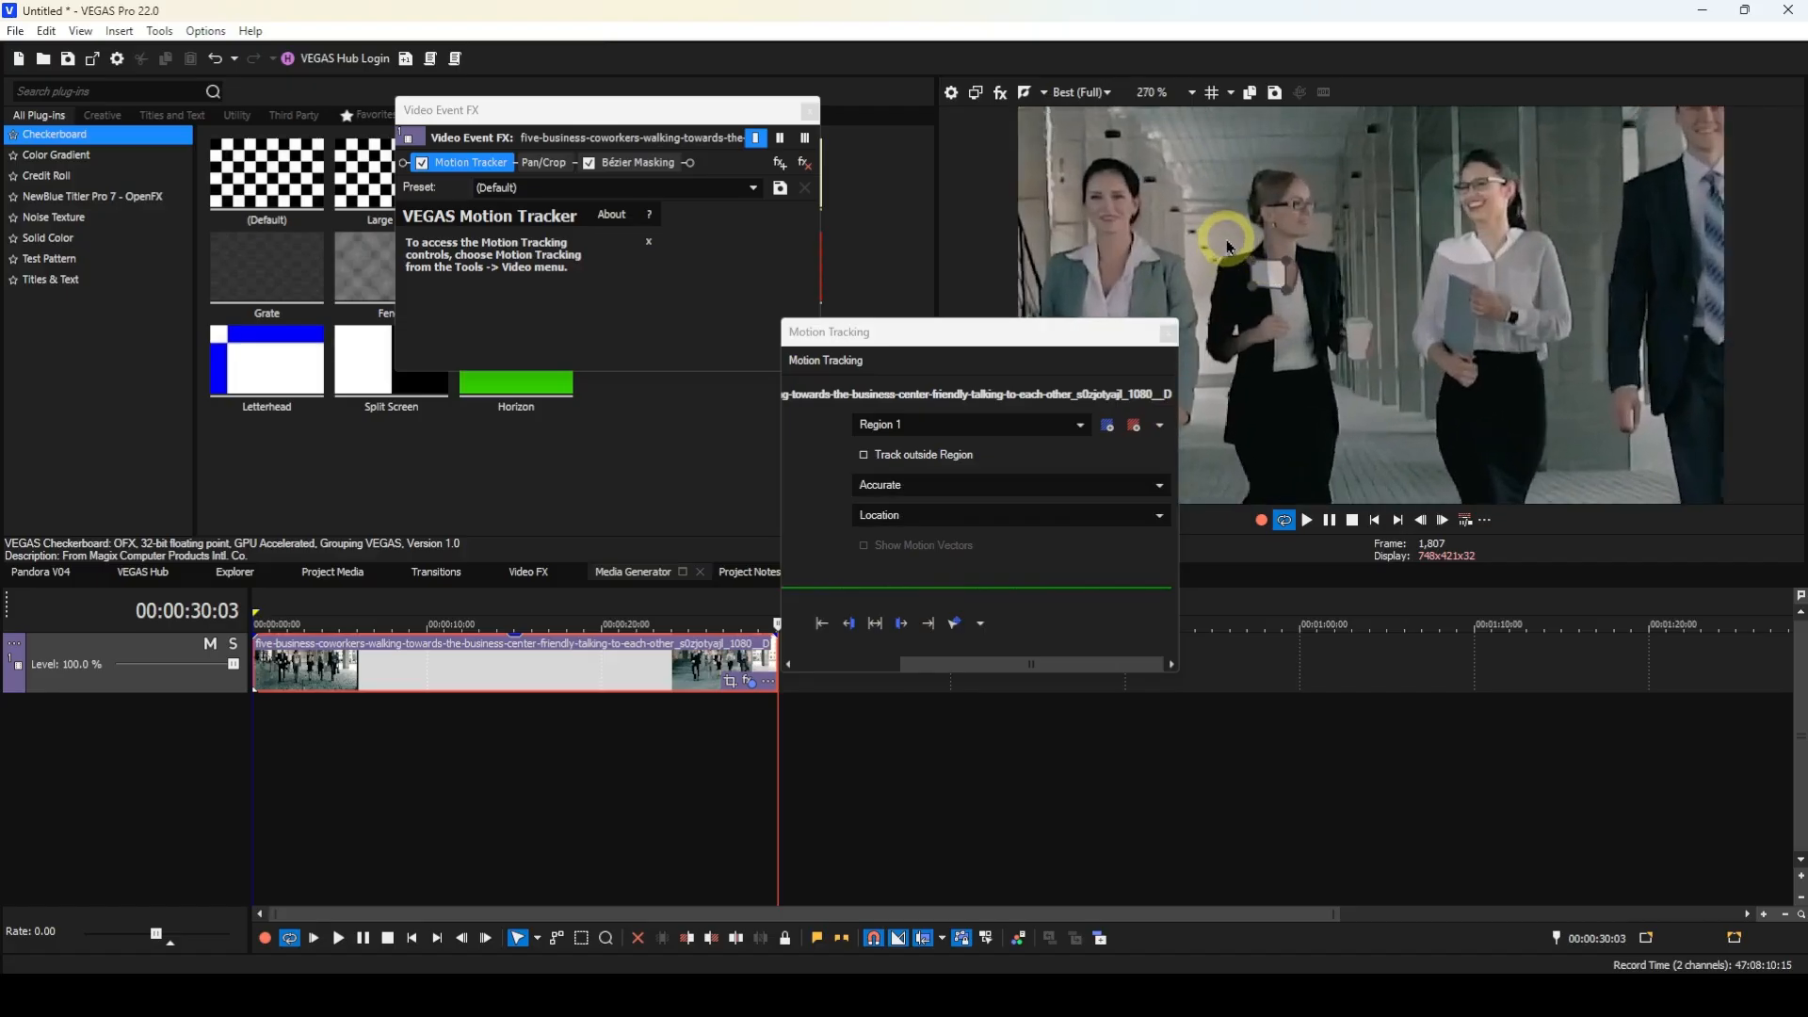
drag(1217, 246, 1307, 226)
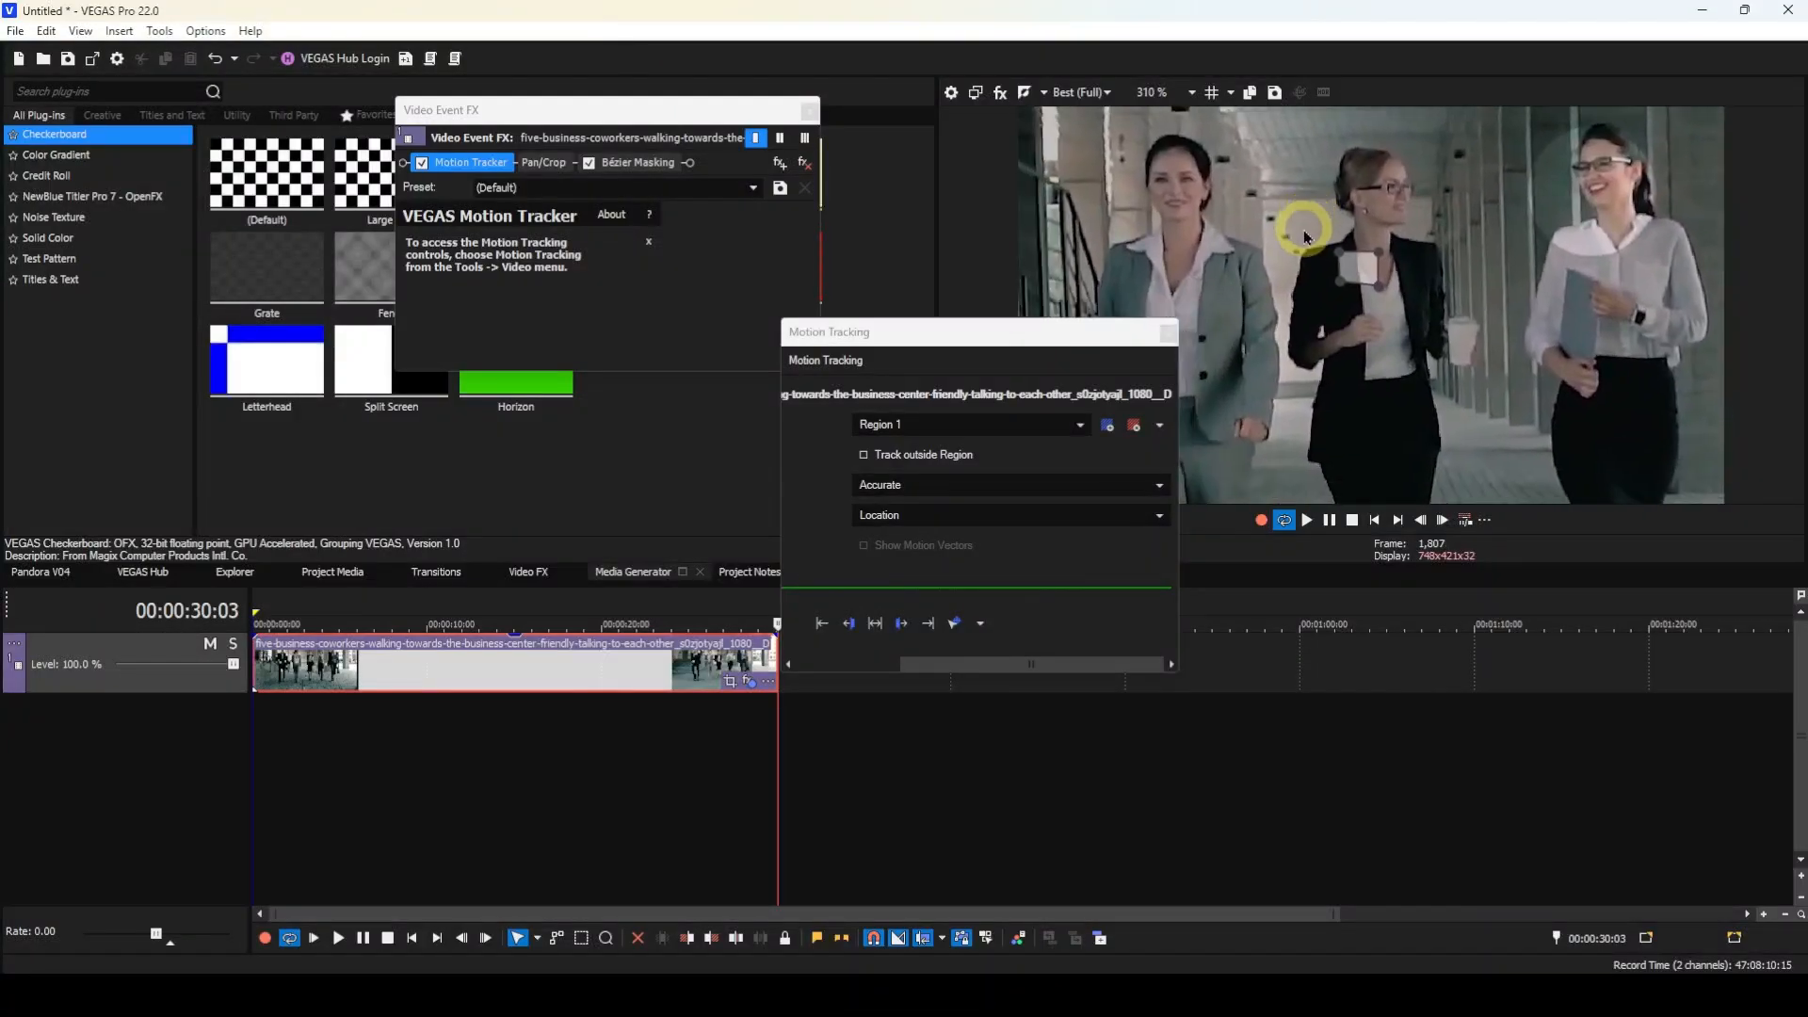
scroll(1288, 224, up, 7)
scroll(1206, 300, up, 4)
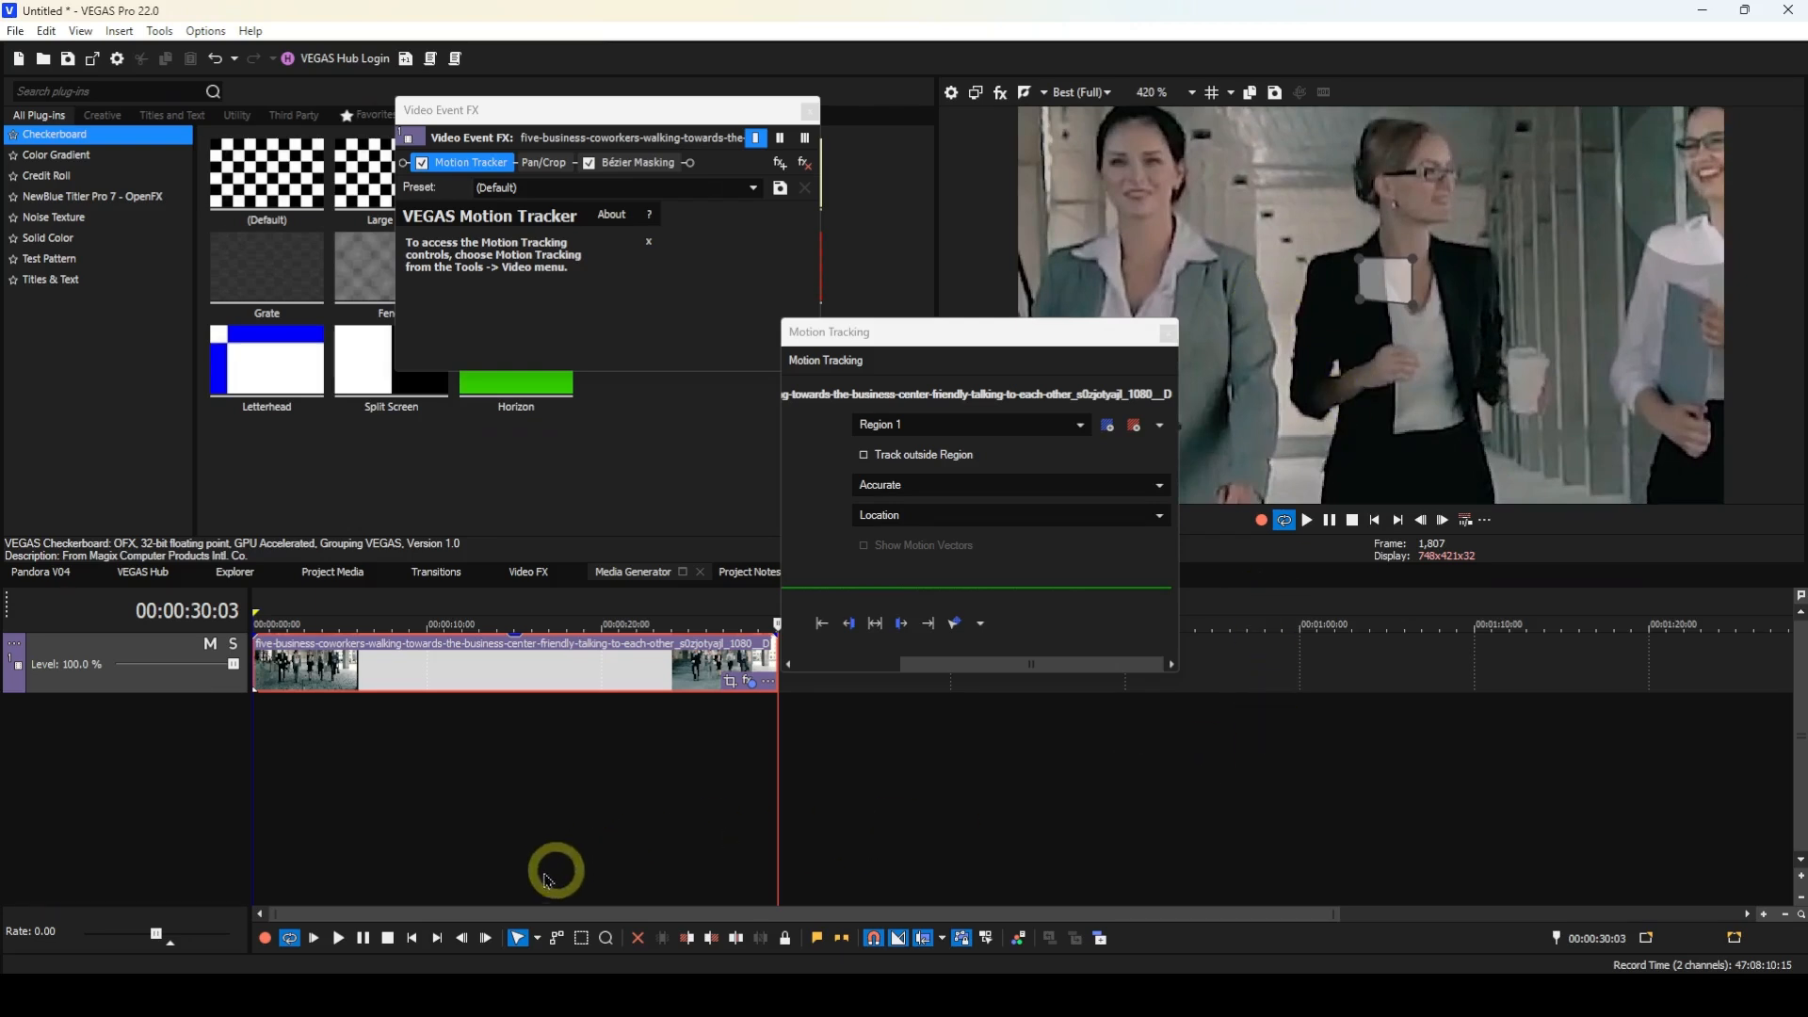
- Play the clip from the beginning and check how Region 1 follows the woman
click(411, 946)
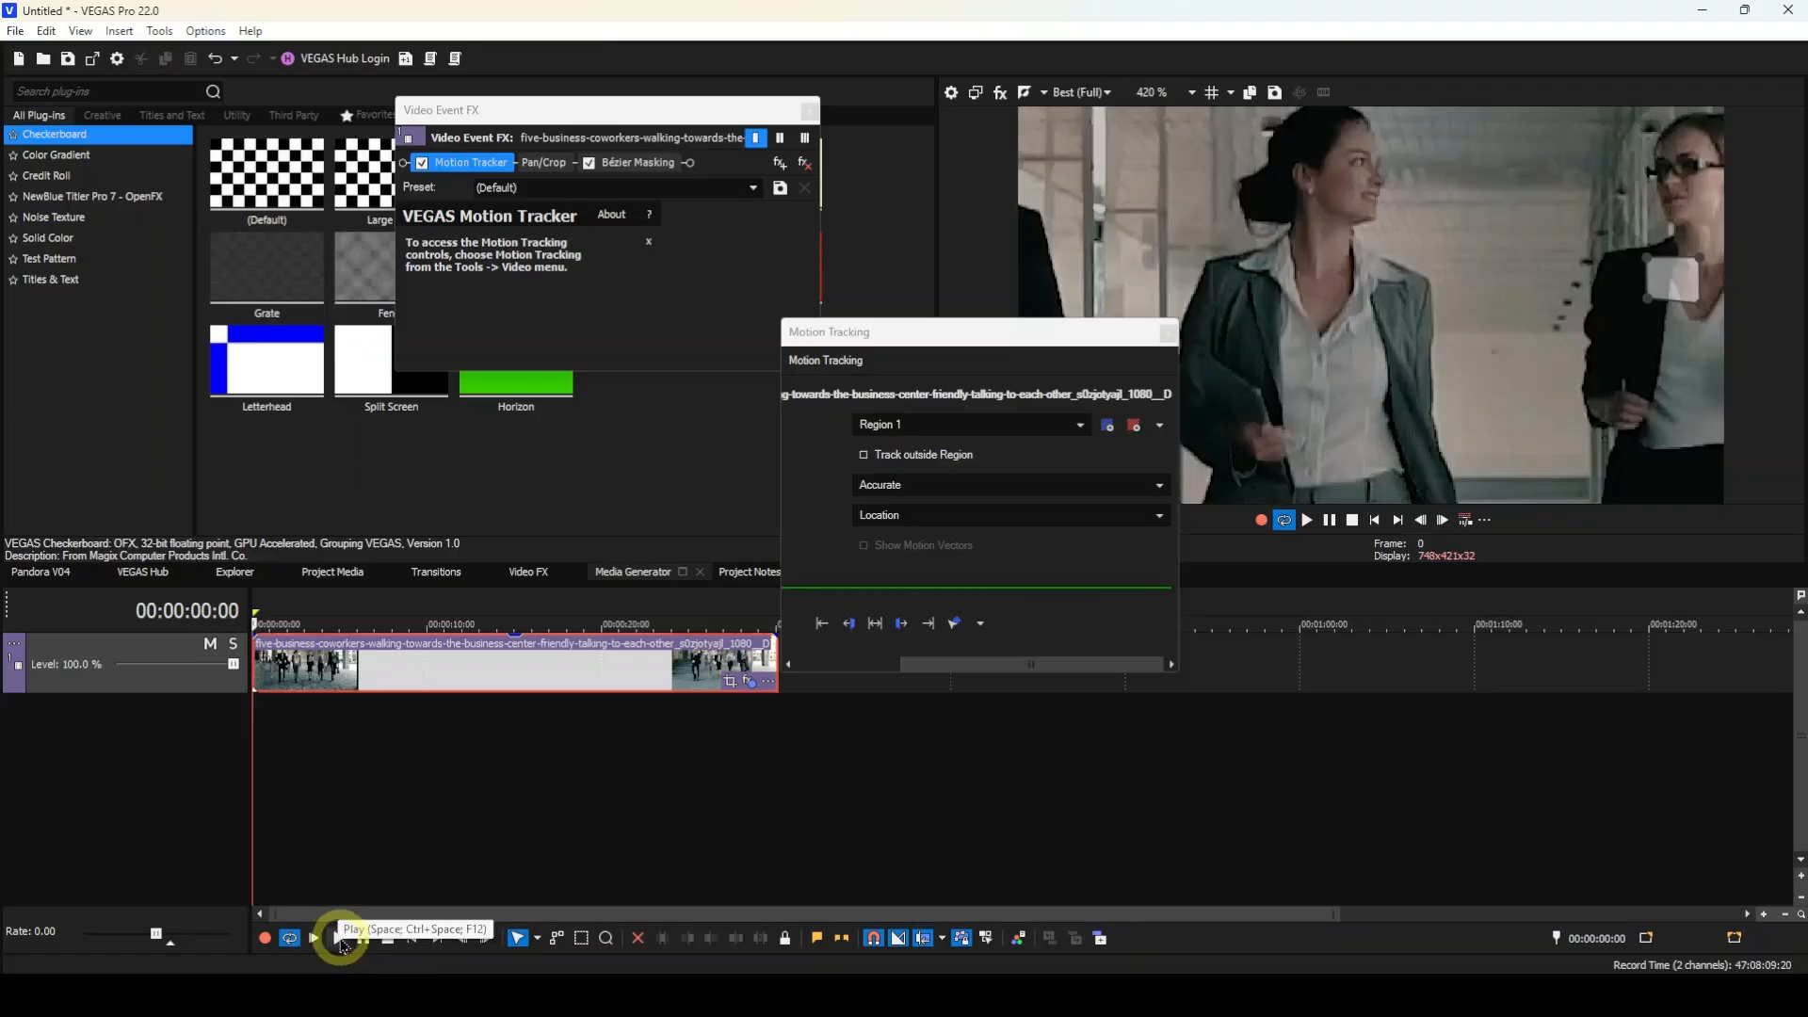
click(339, 940)
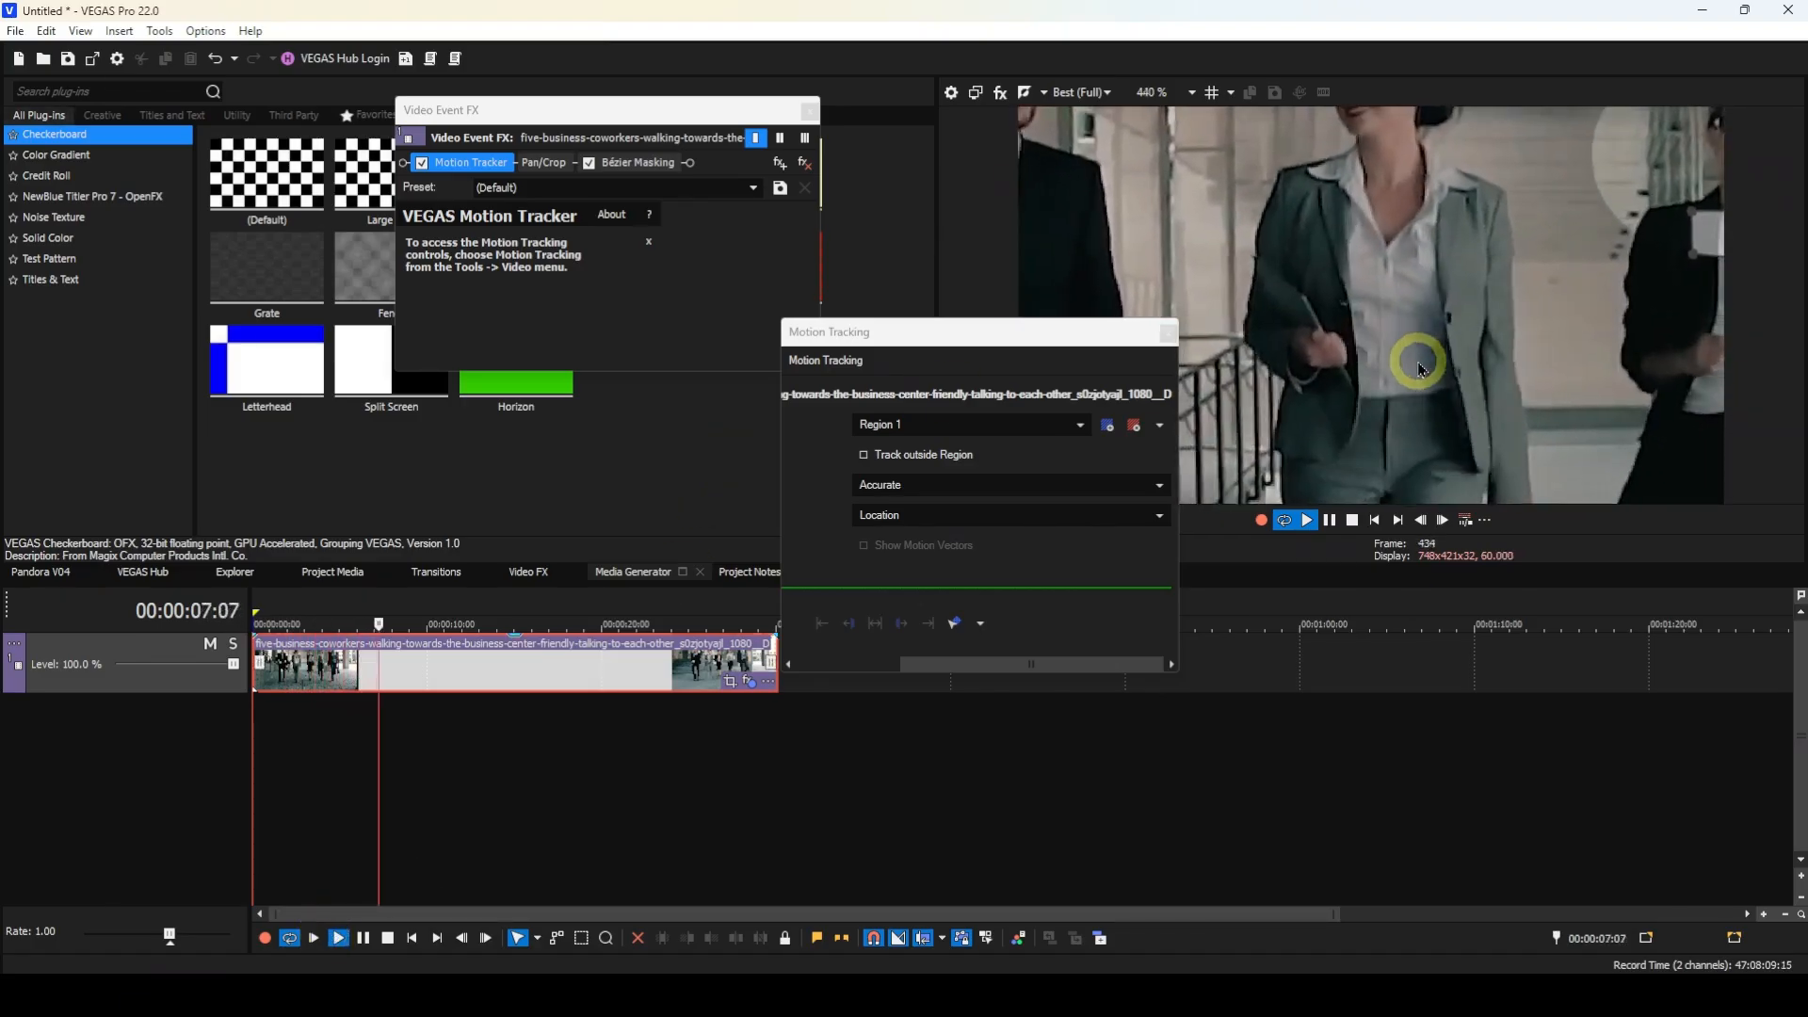
scroll(1419, 364, up, 2)
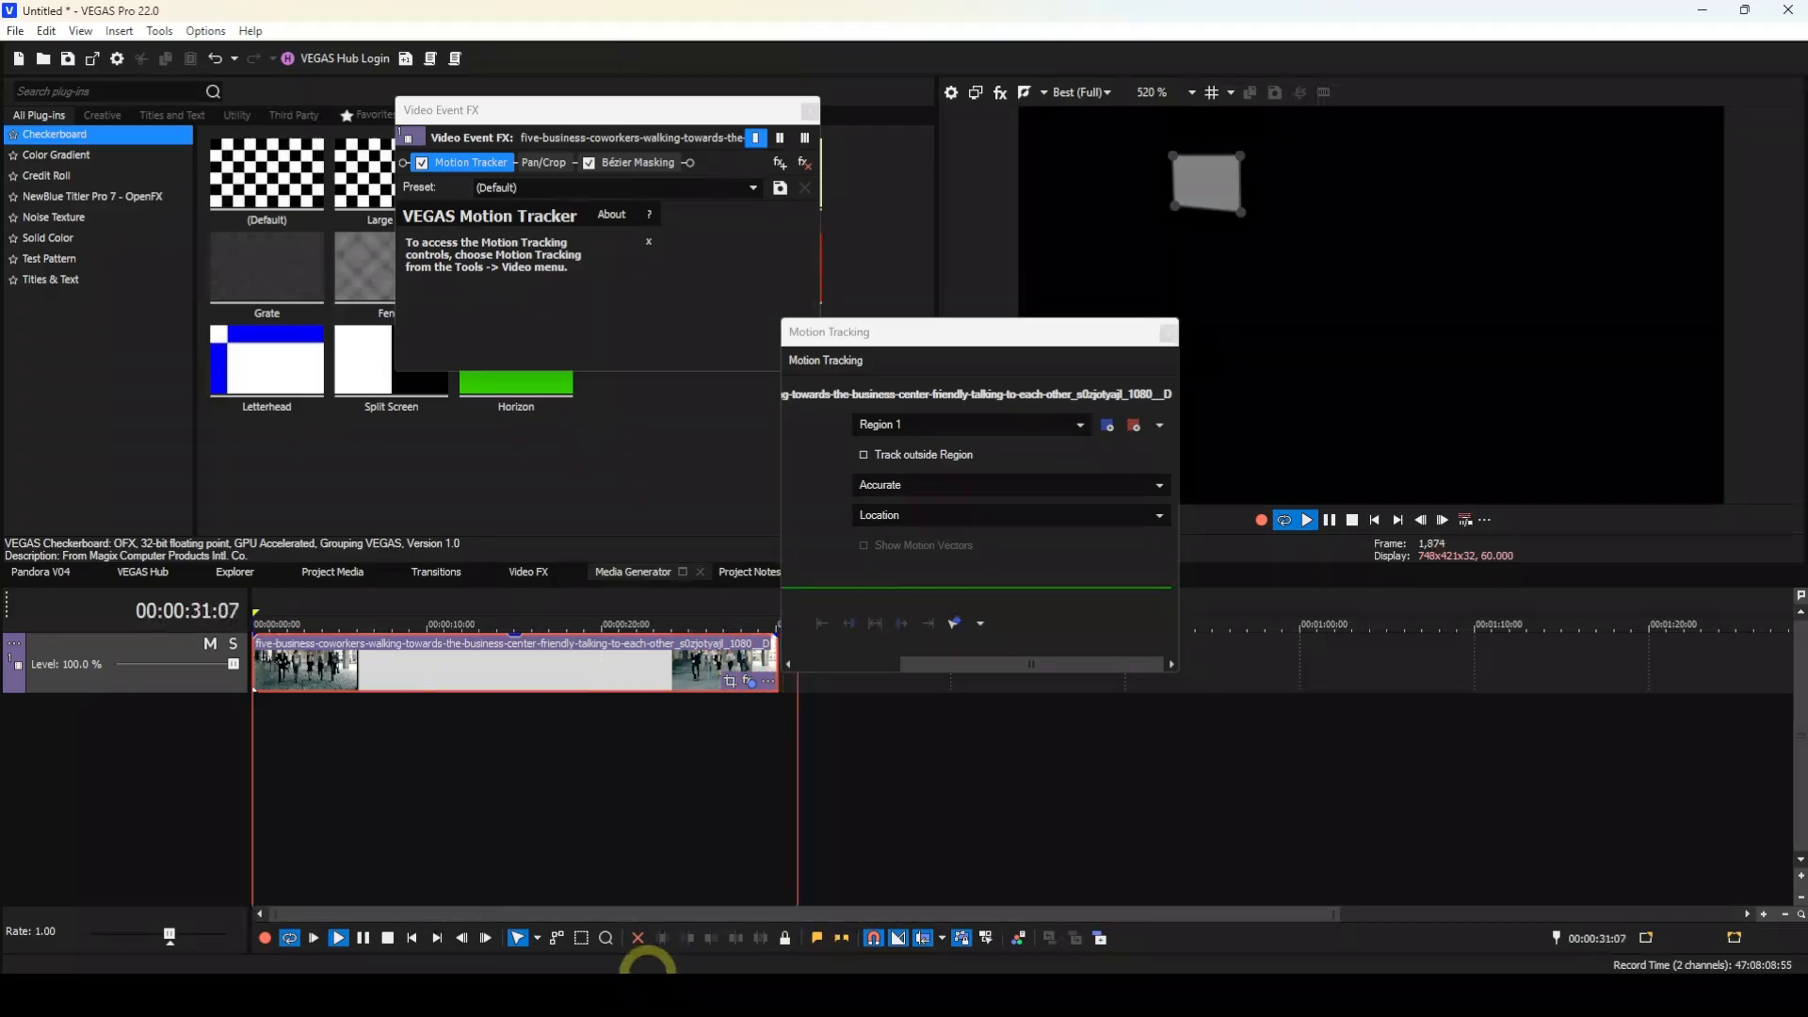
- Stop the playback, reframe the preview around the tracked woman from head to legs, and close the Motion Tracking window
click(389, 938)
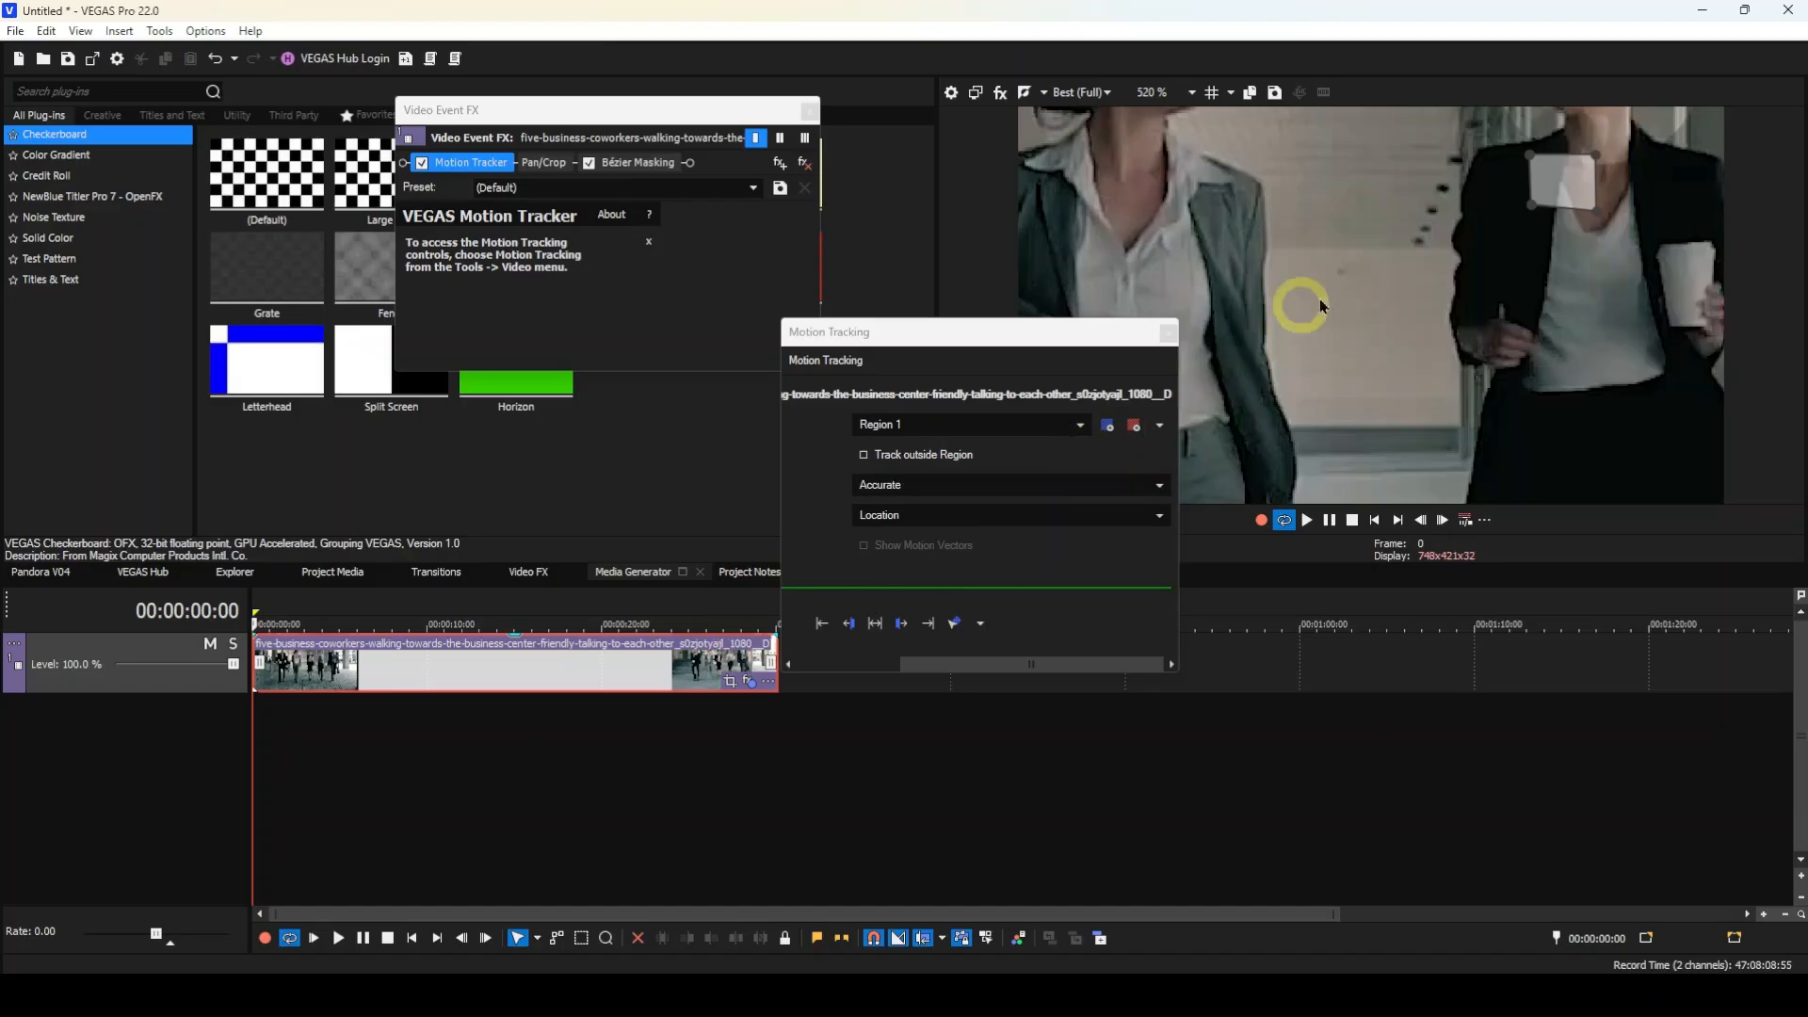
scroll(1358, 245, down, 2)
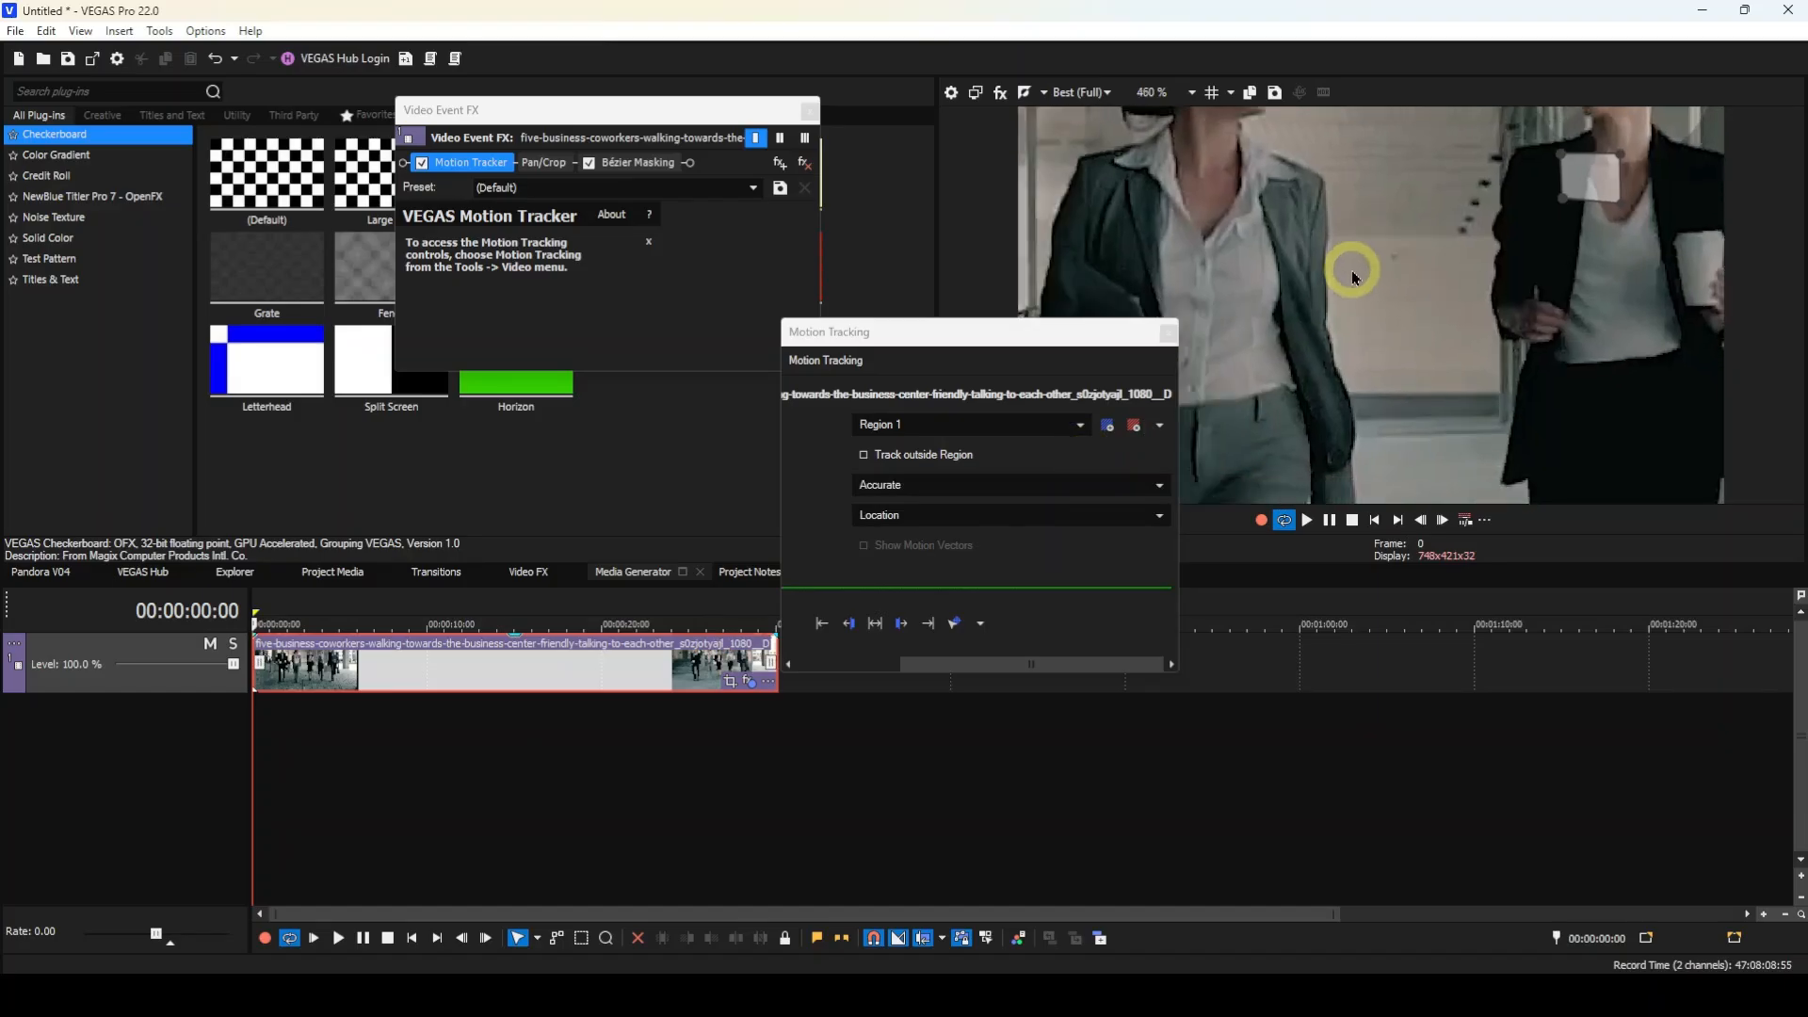
scroll(1358, 298, down, 2)
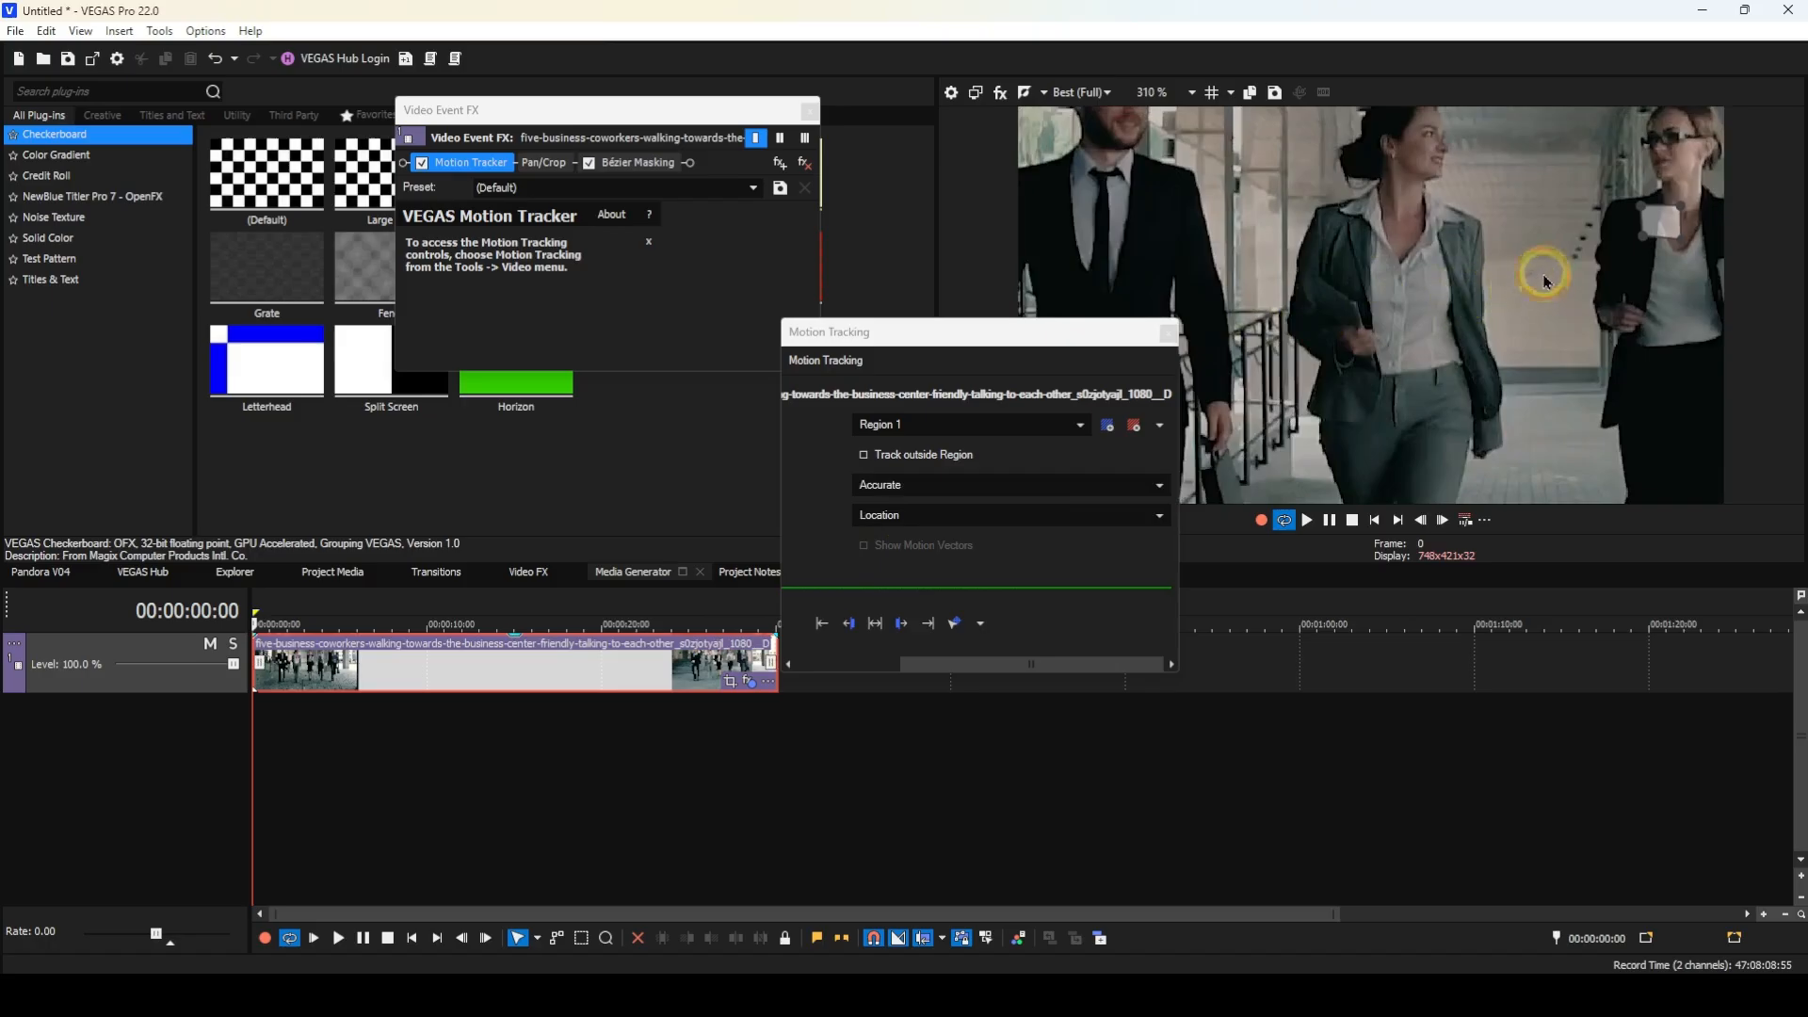
drag(1506, 275, 1263, 313)
drag(1478, 308, 1316, 333)
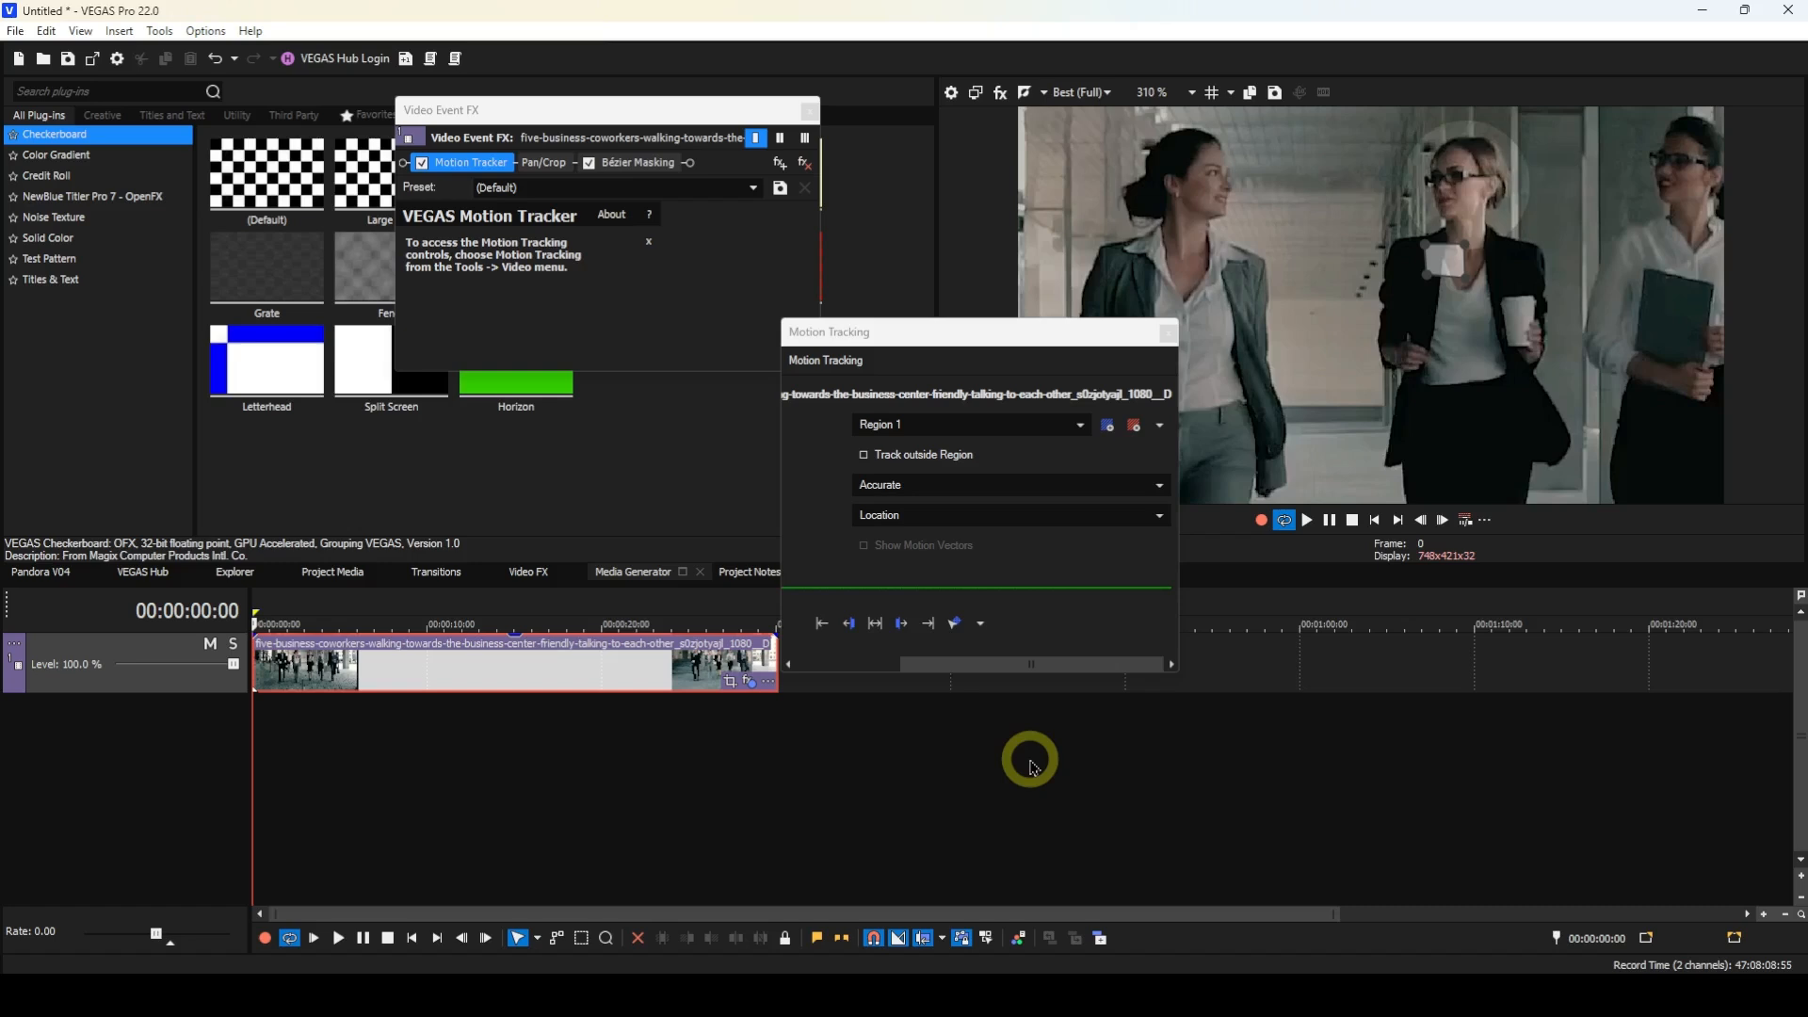
click(1168, 334)
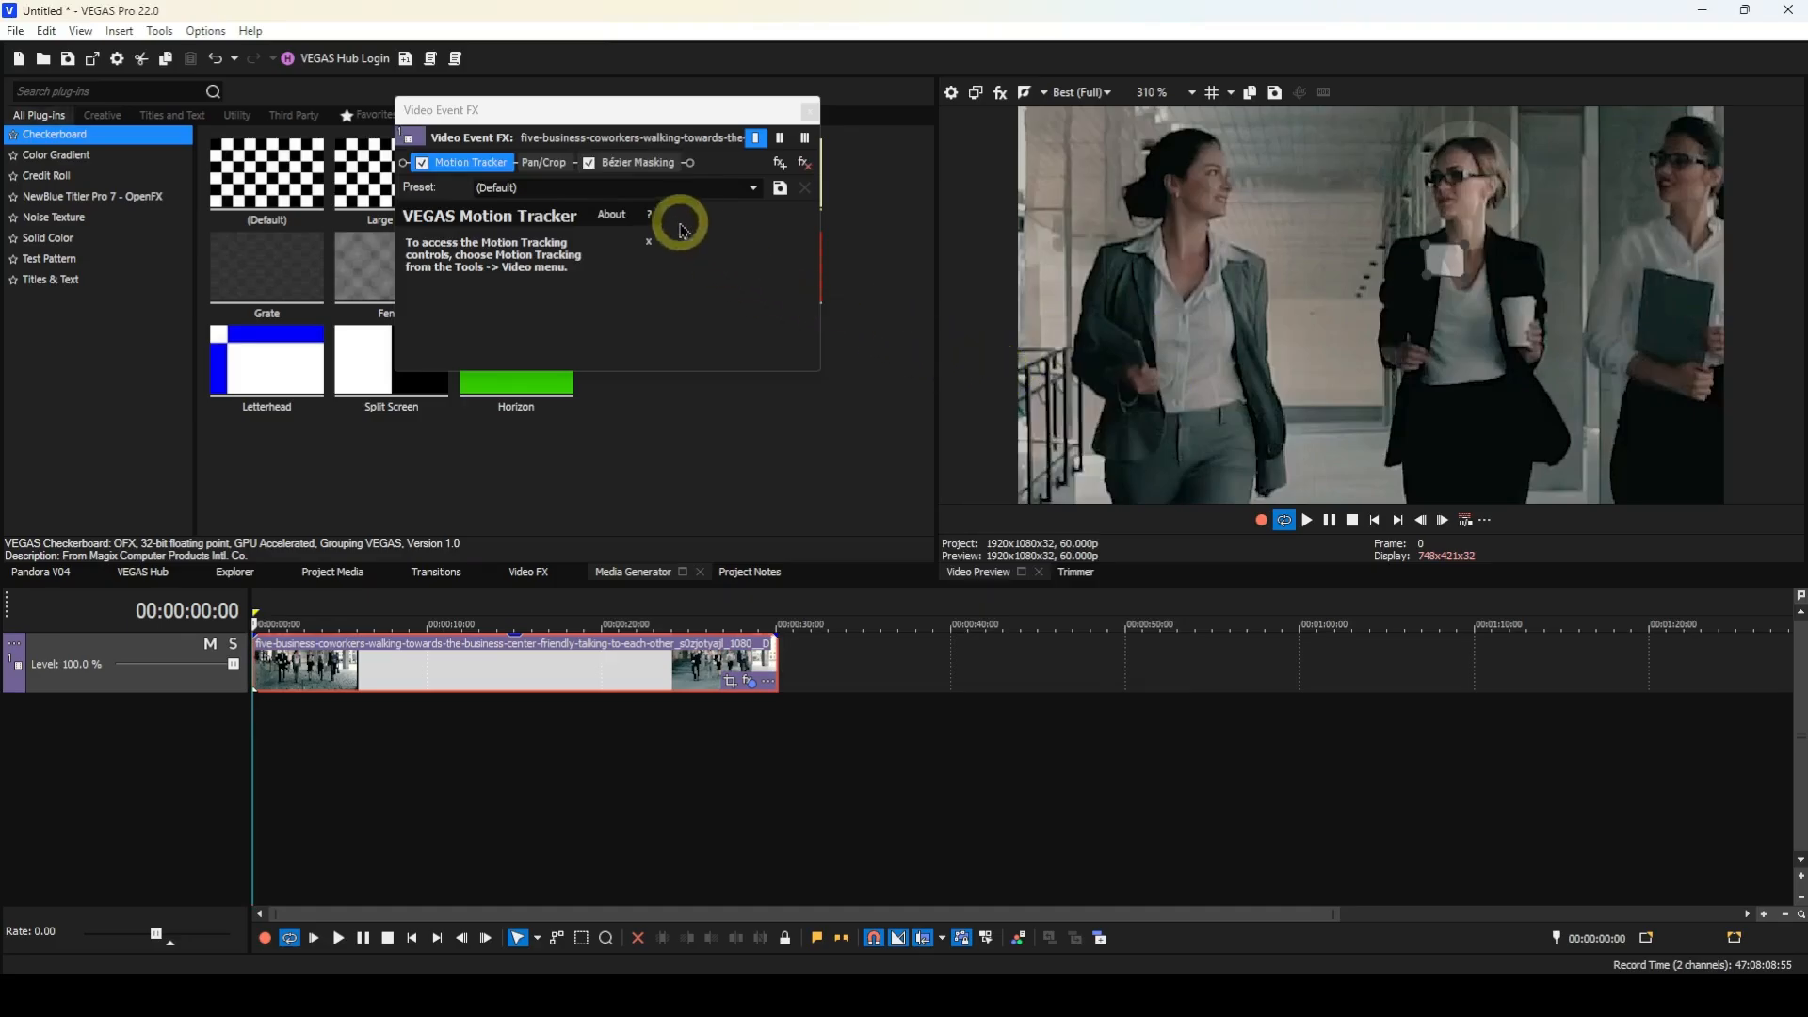
click(659, 170)
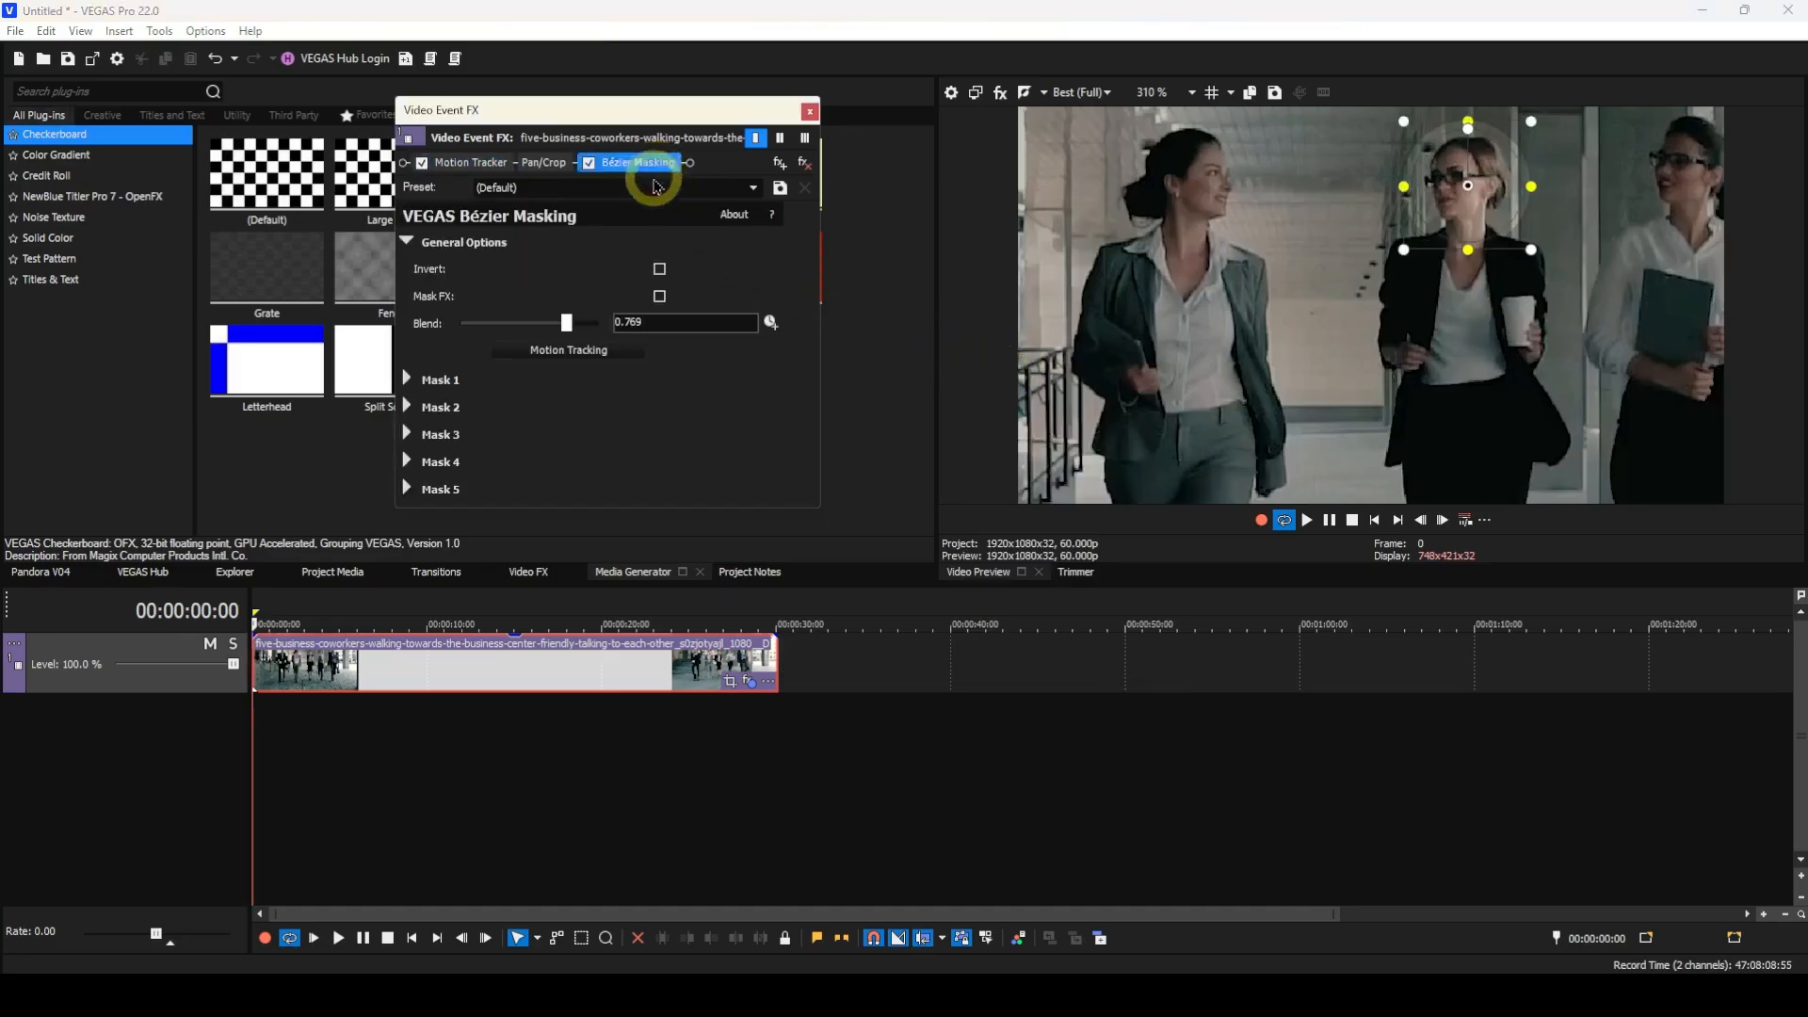
click(589, 363)
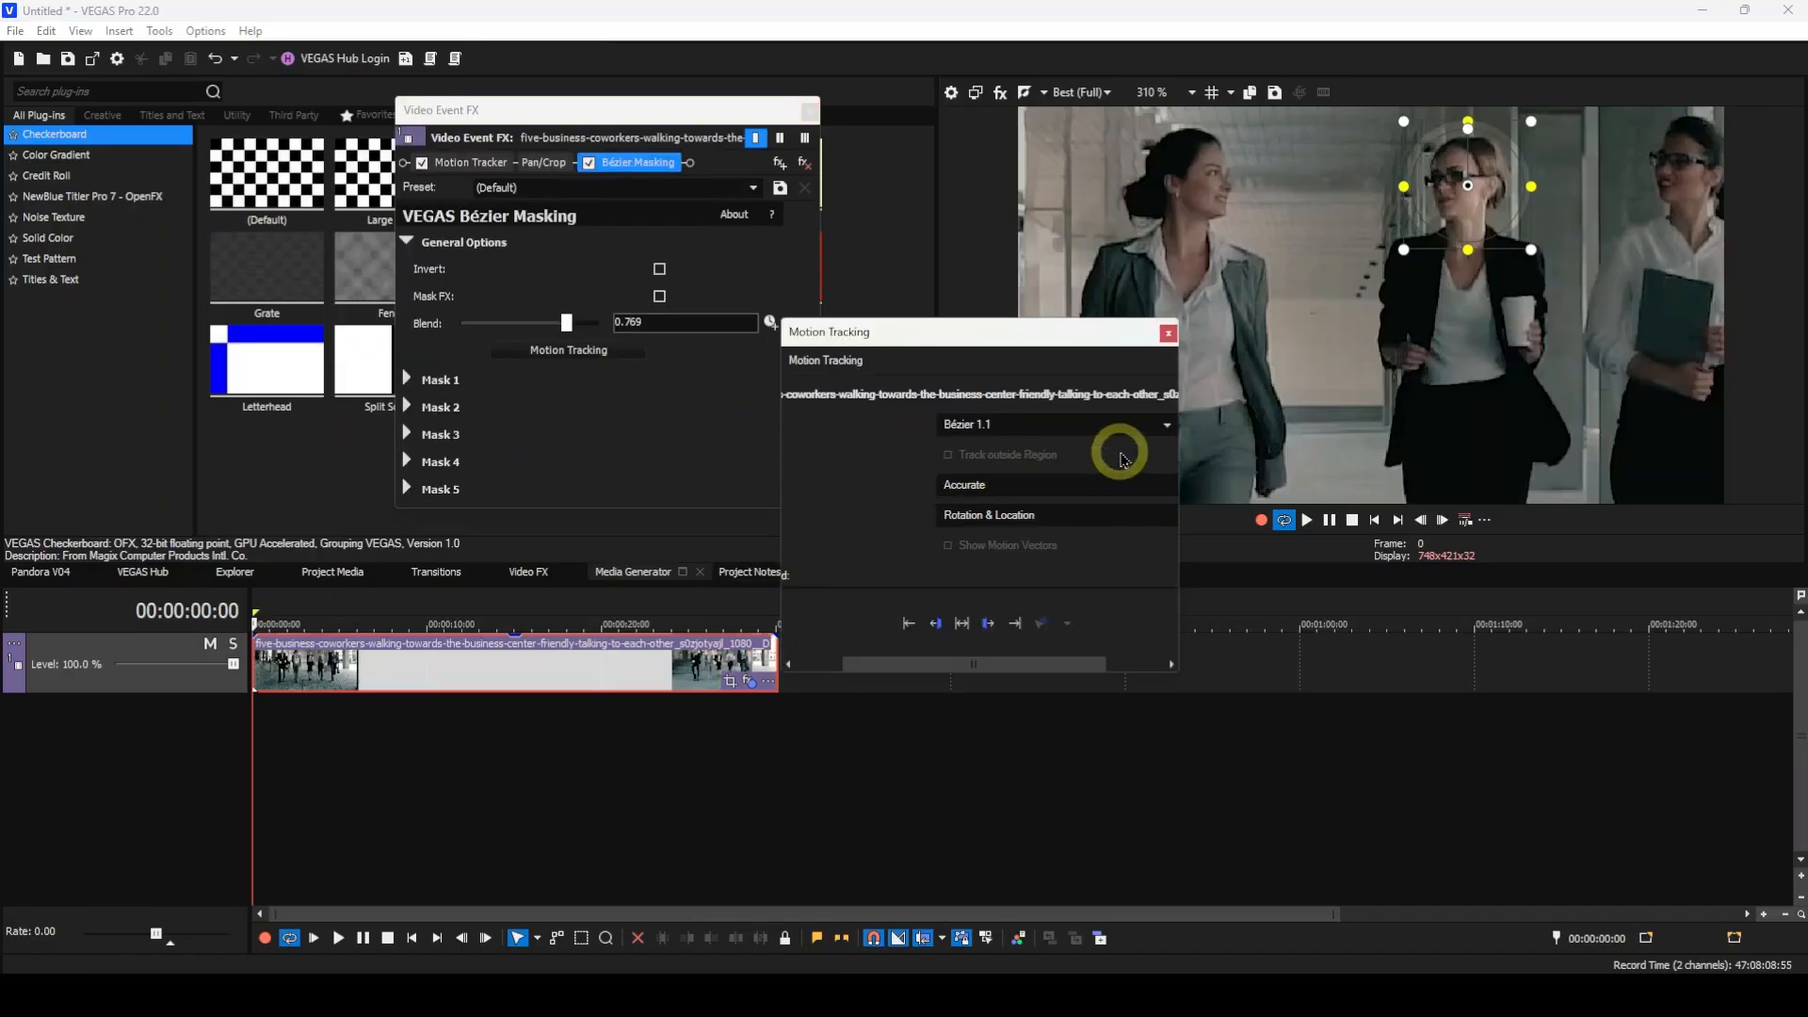
click(1167, 432)
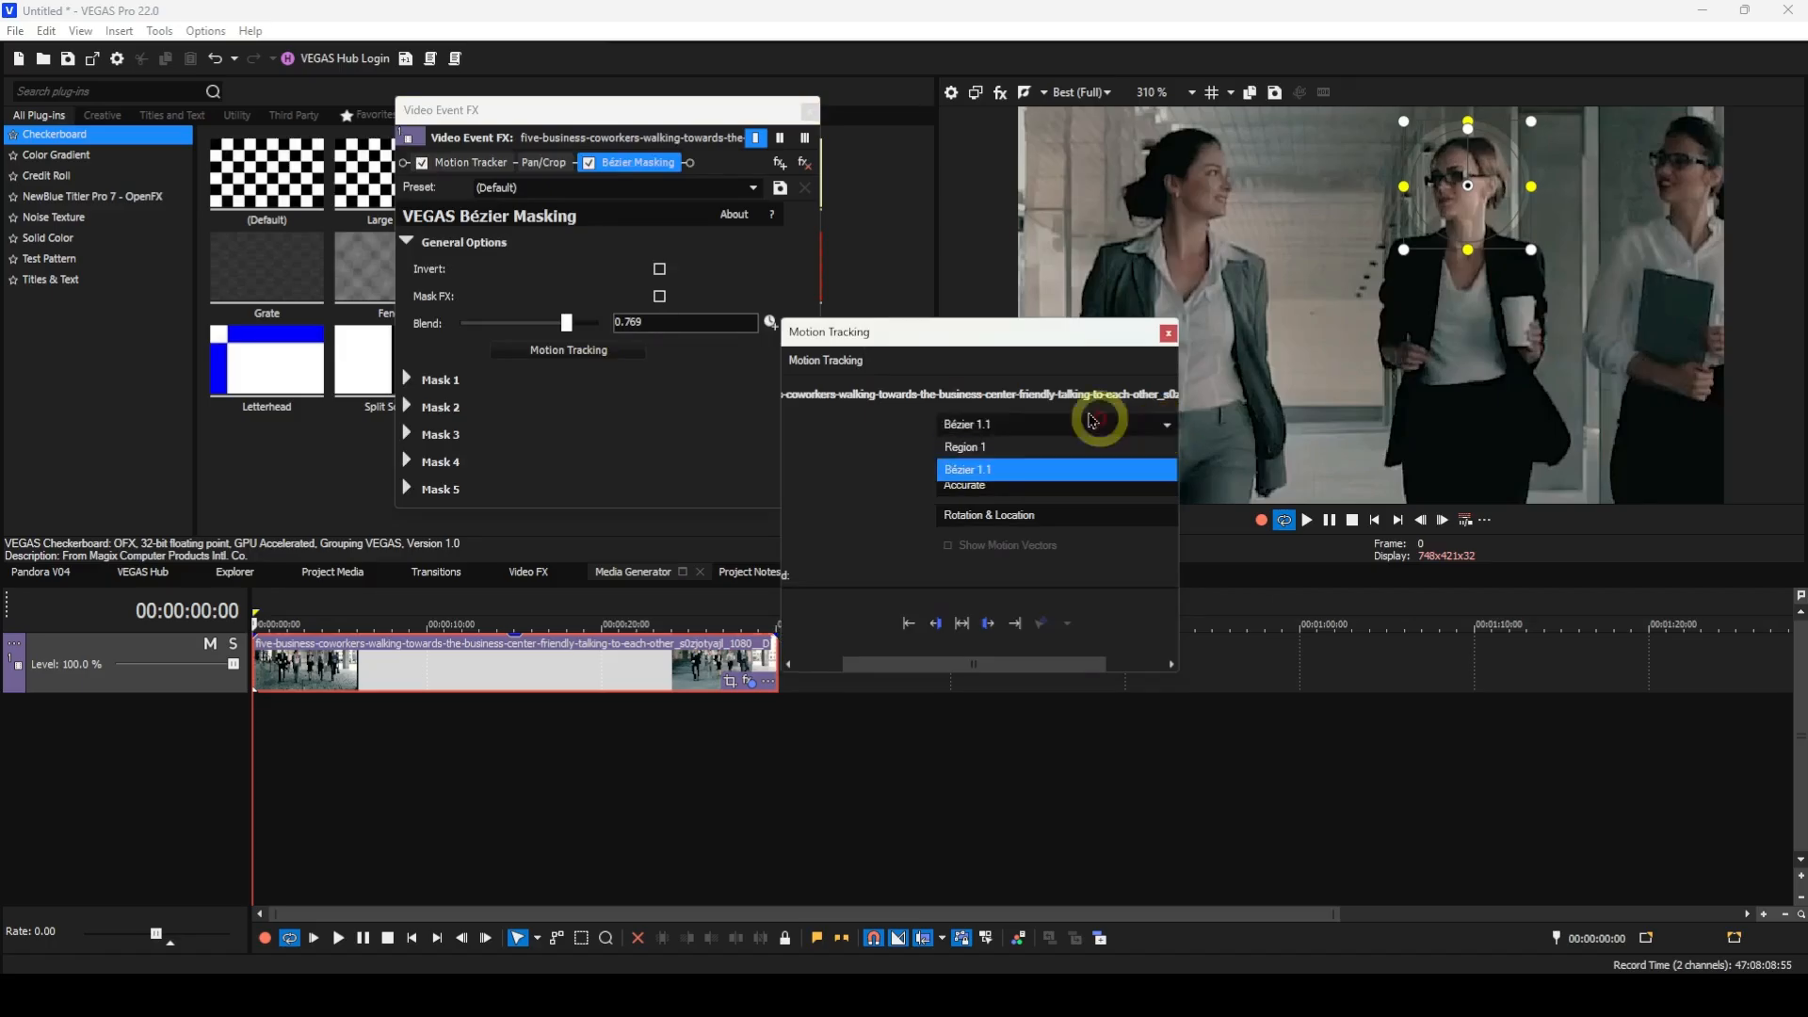
click(986, 454)
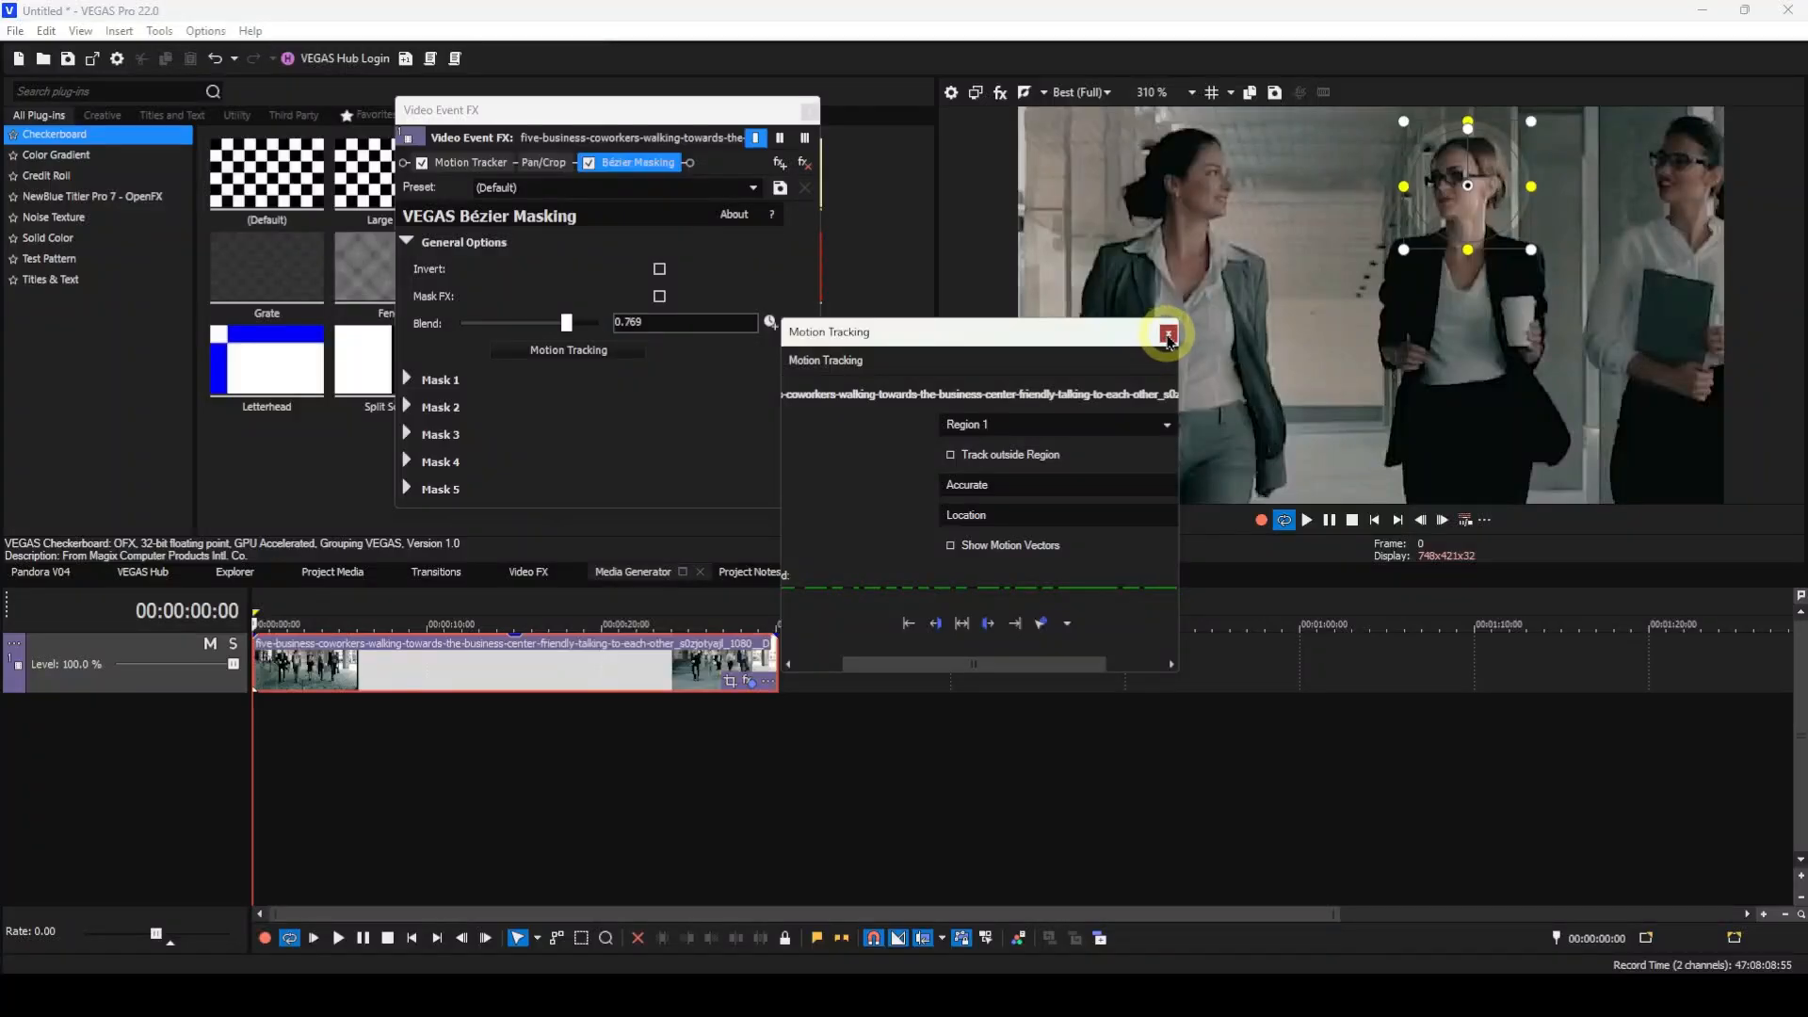
click(1168, 335)
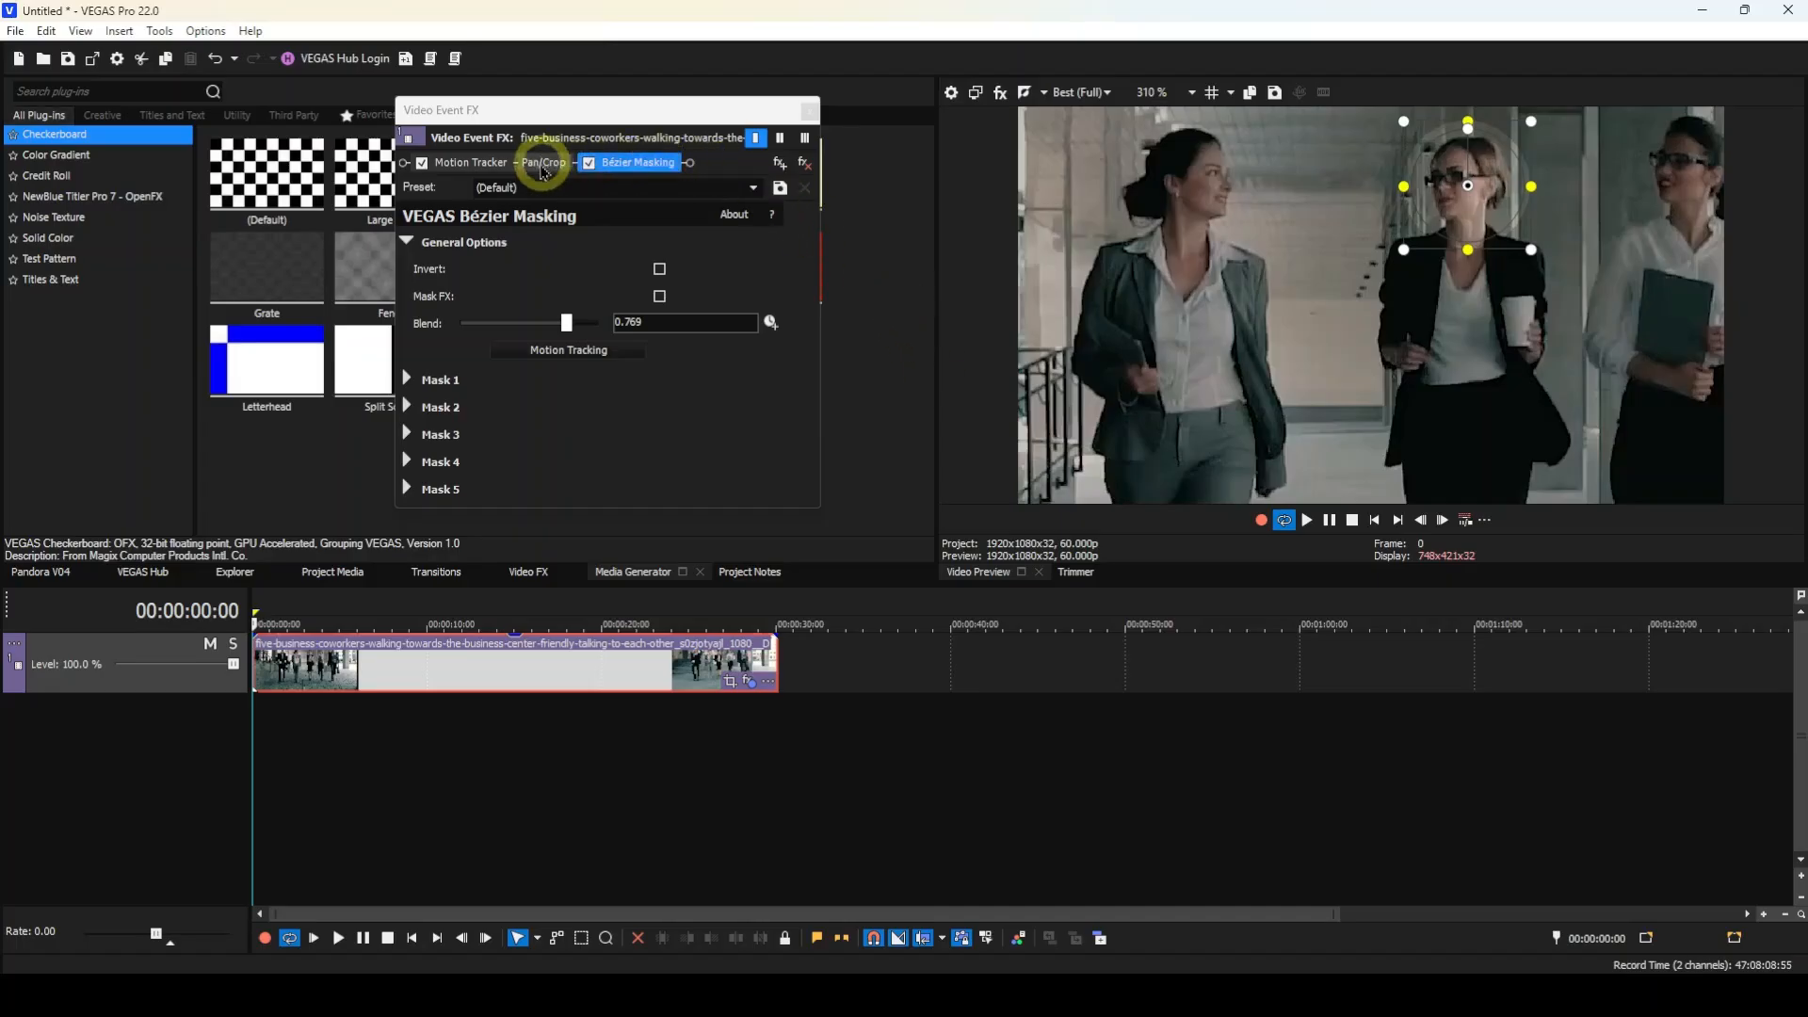
click(476, 163)
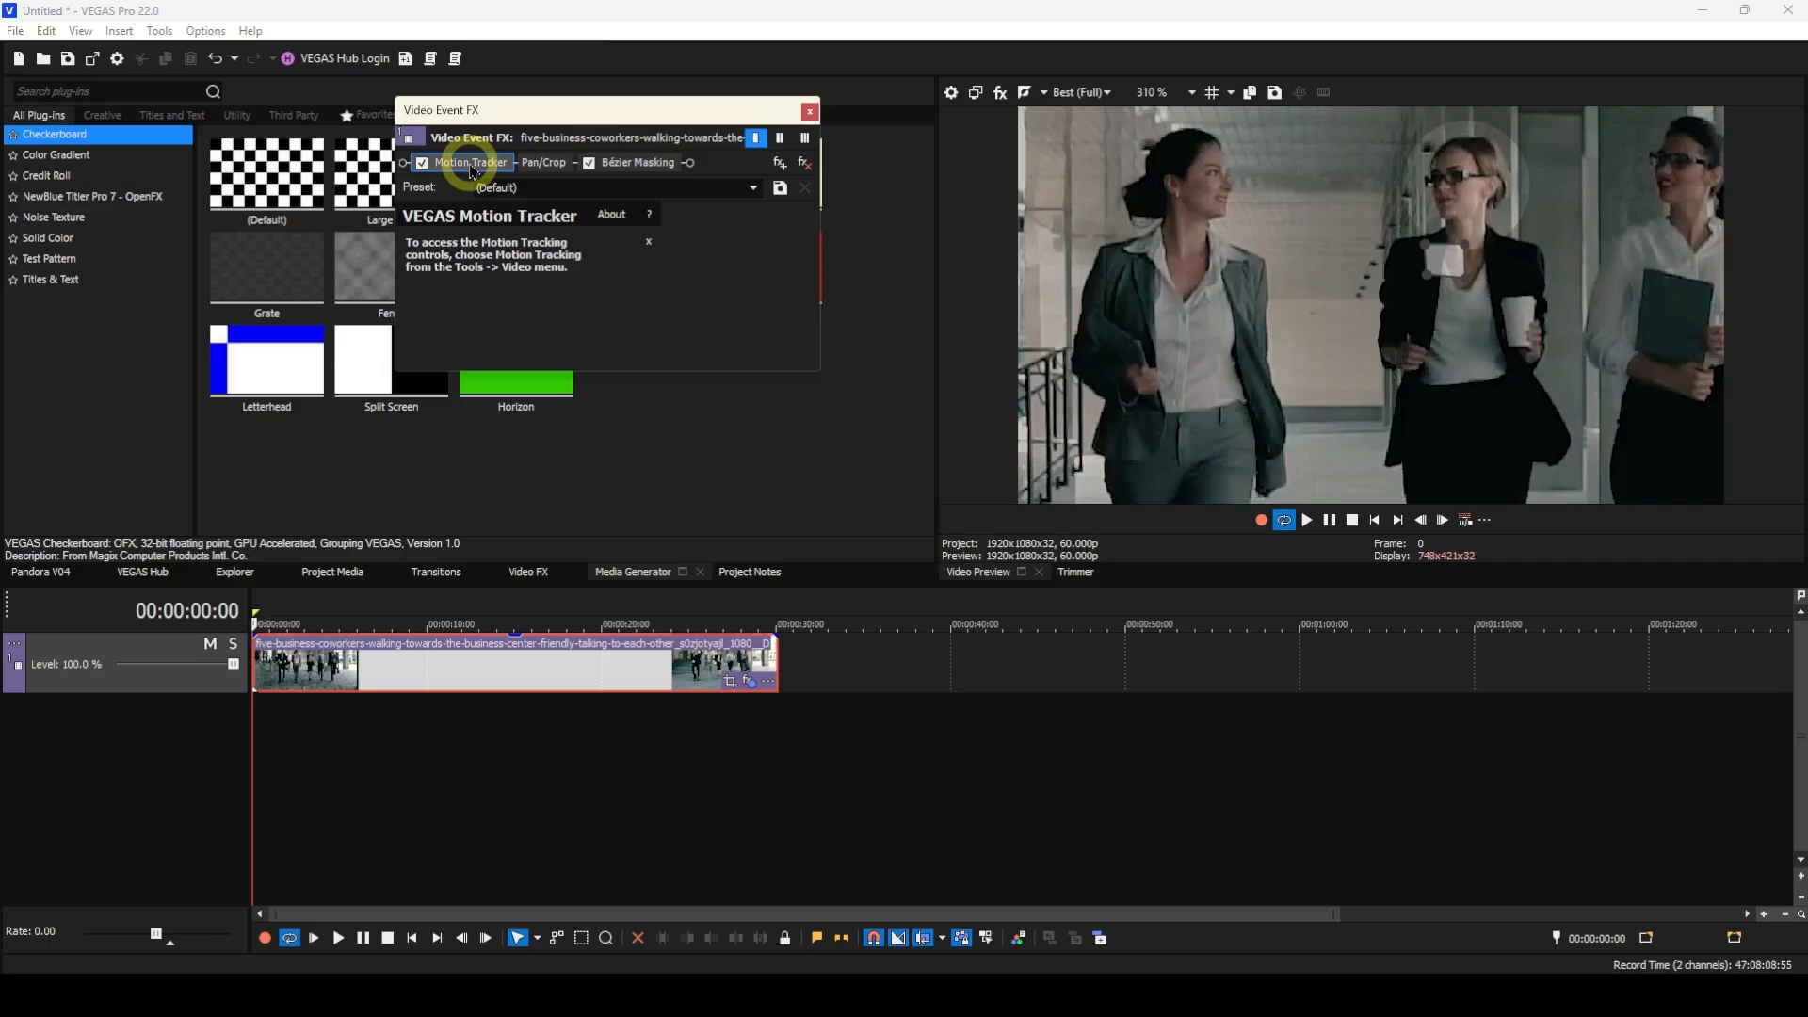
- Open motion tracking from the Bézier Masking effect and choose Region 1 as the tracked region
click(626, 179)
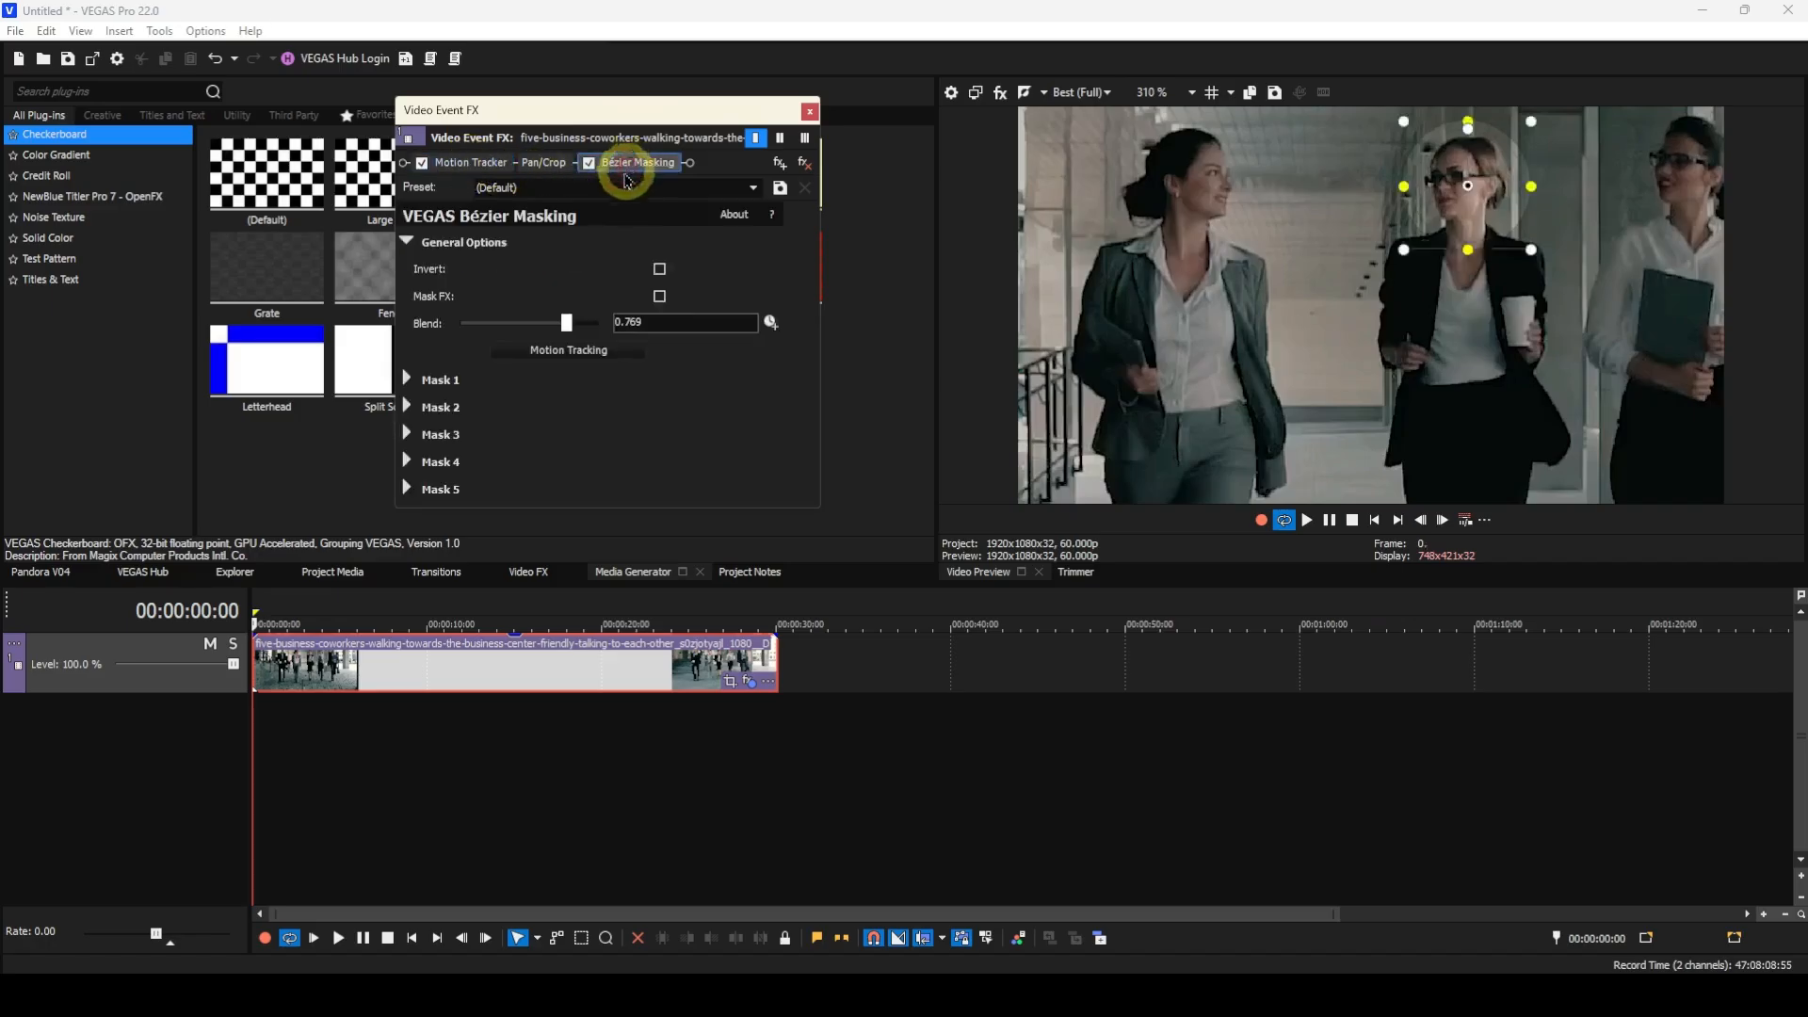
click(562, 357)
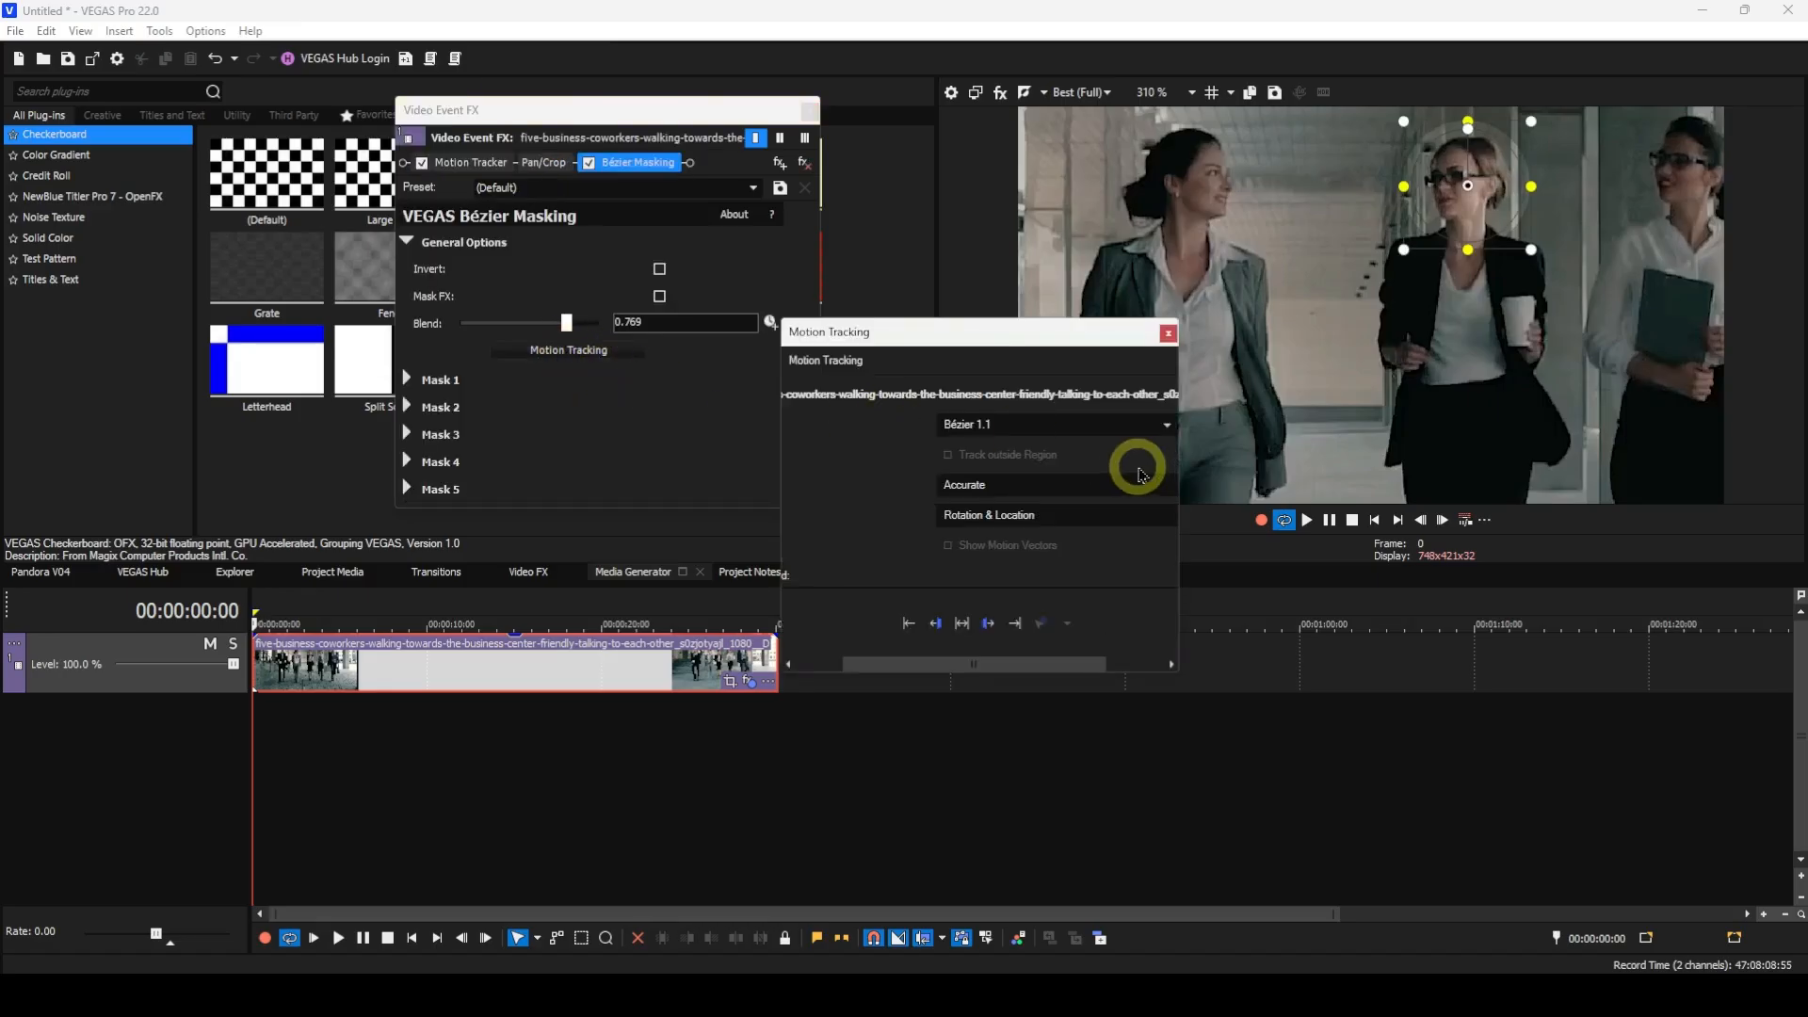
click(1168, 428)
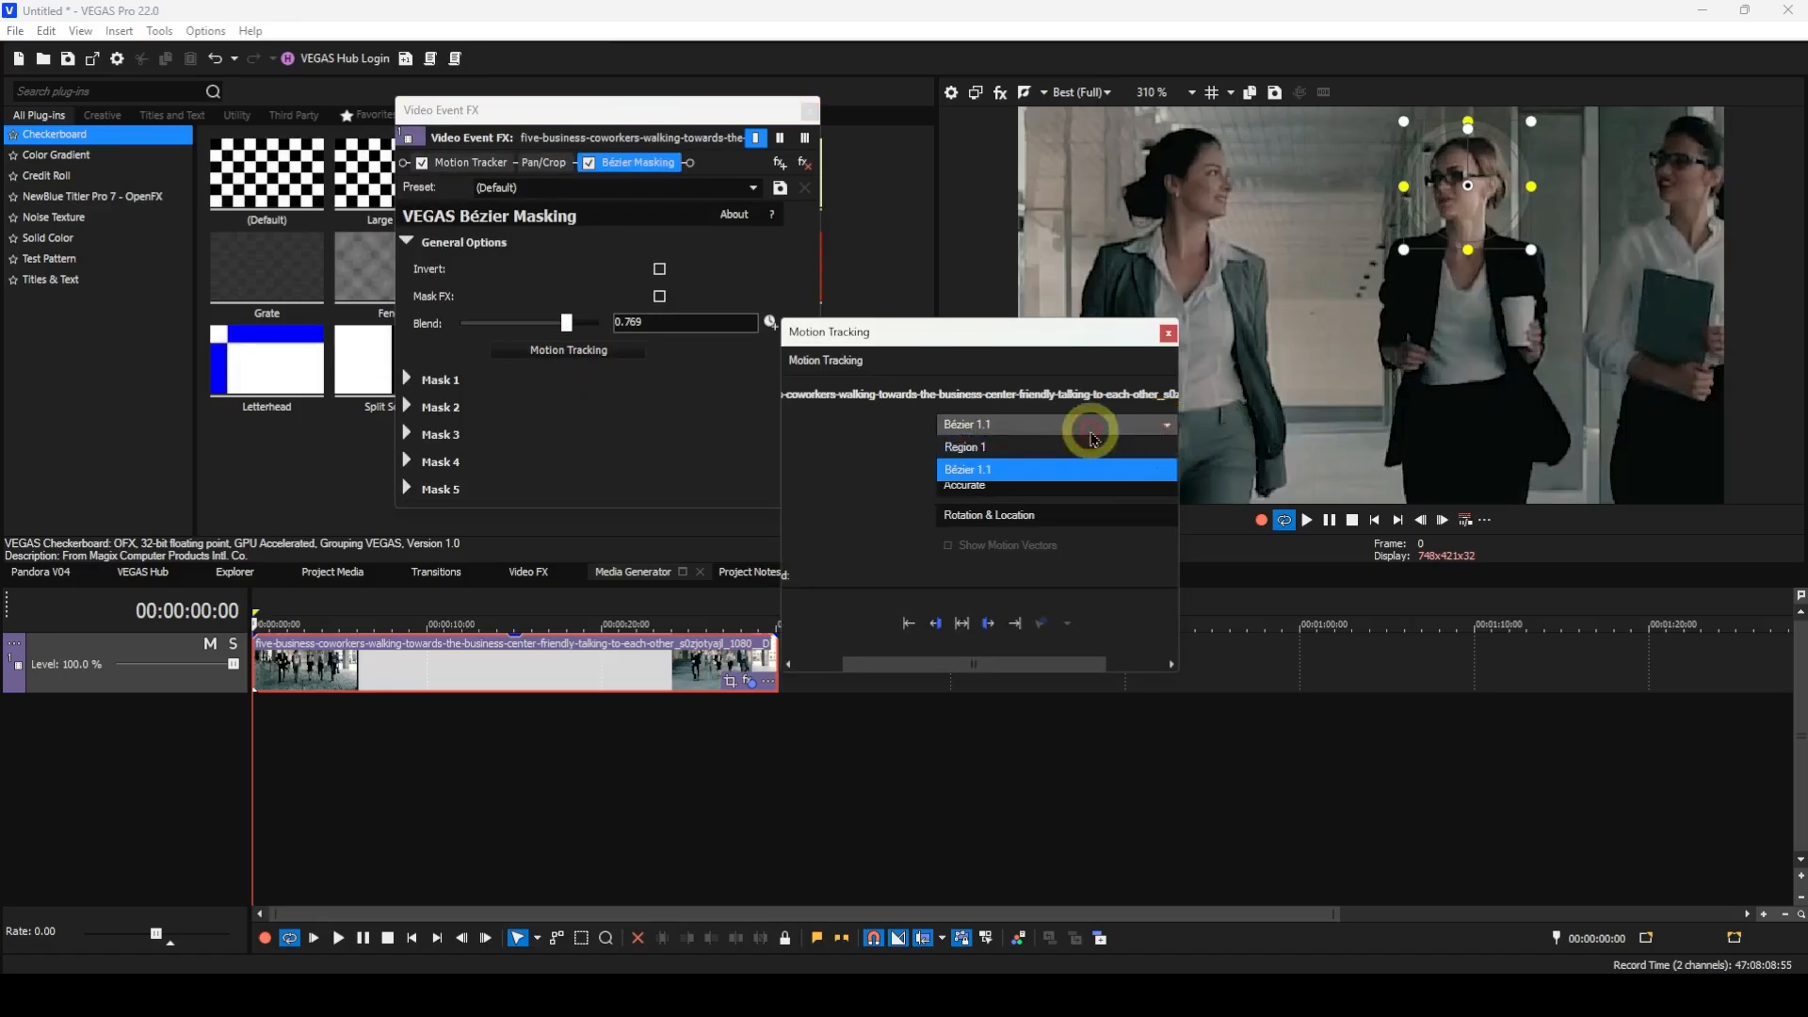
click(991, 449)
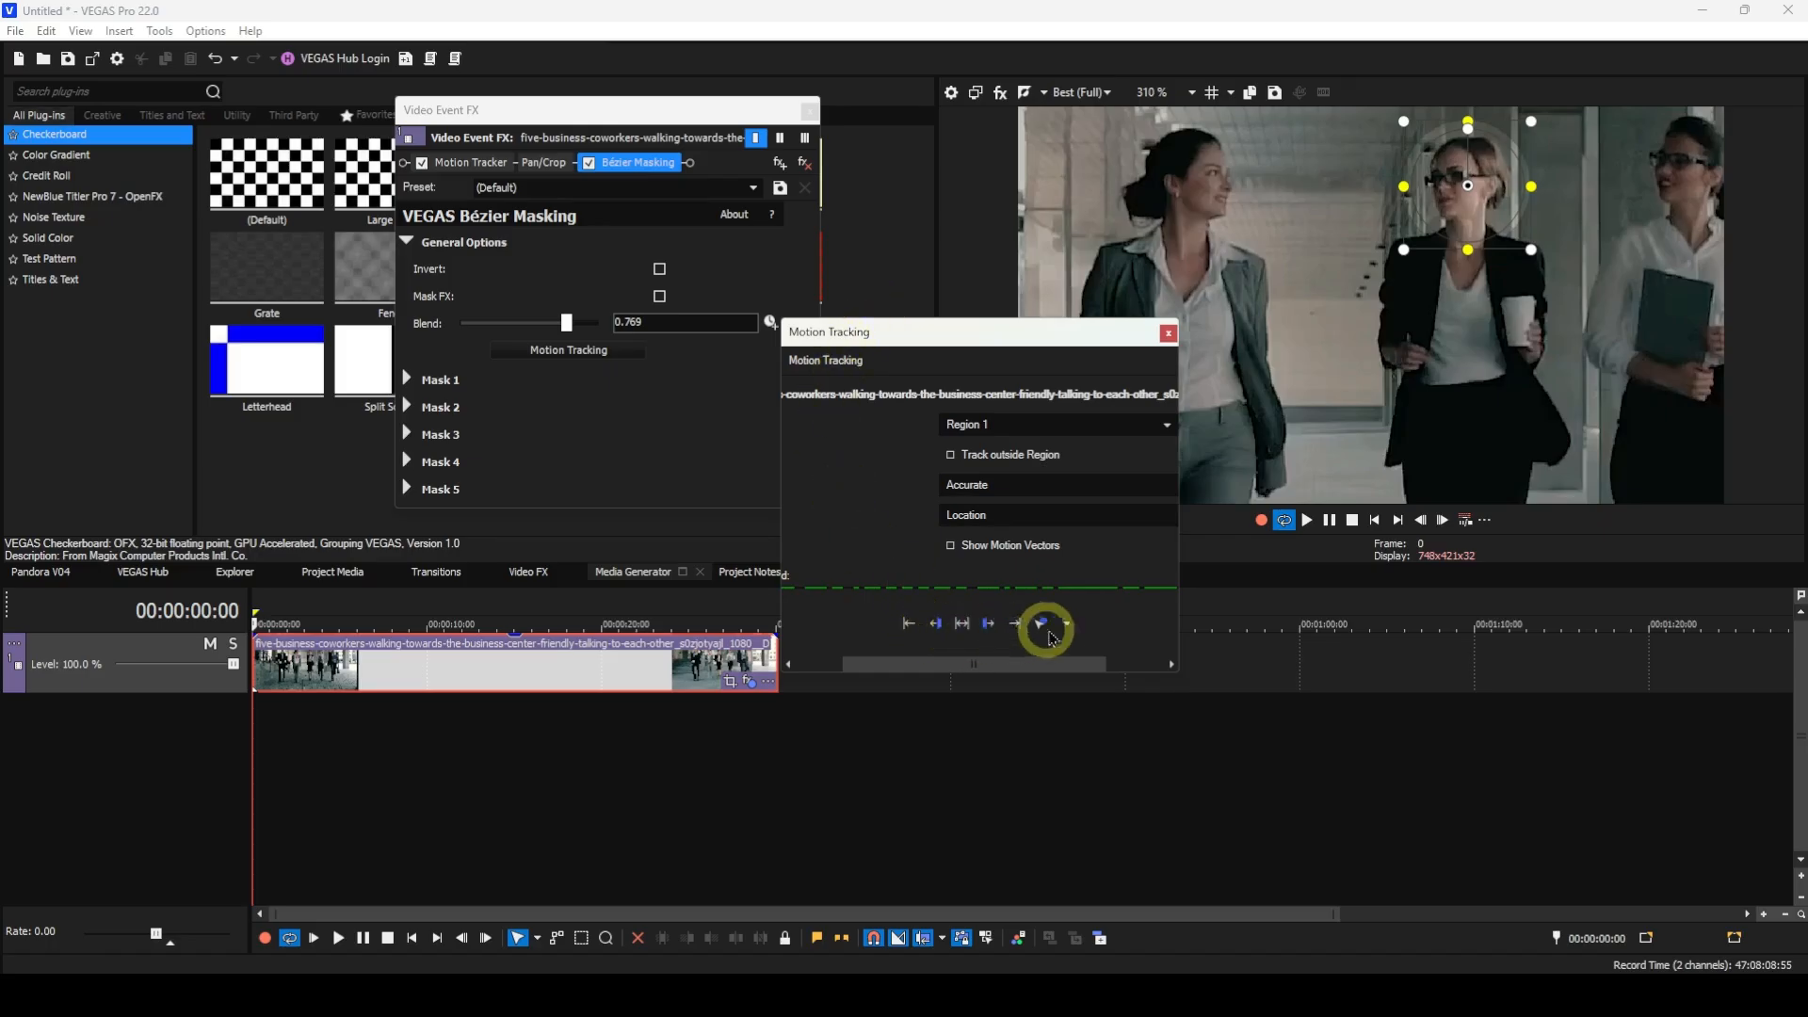
- Try transferring Region 1's tracking data directly onto the clip's VEGAS Bézier Masking effect, play the clip, and undo the transfer
drag(1037, 621, 585, 681)
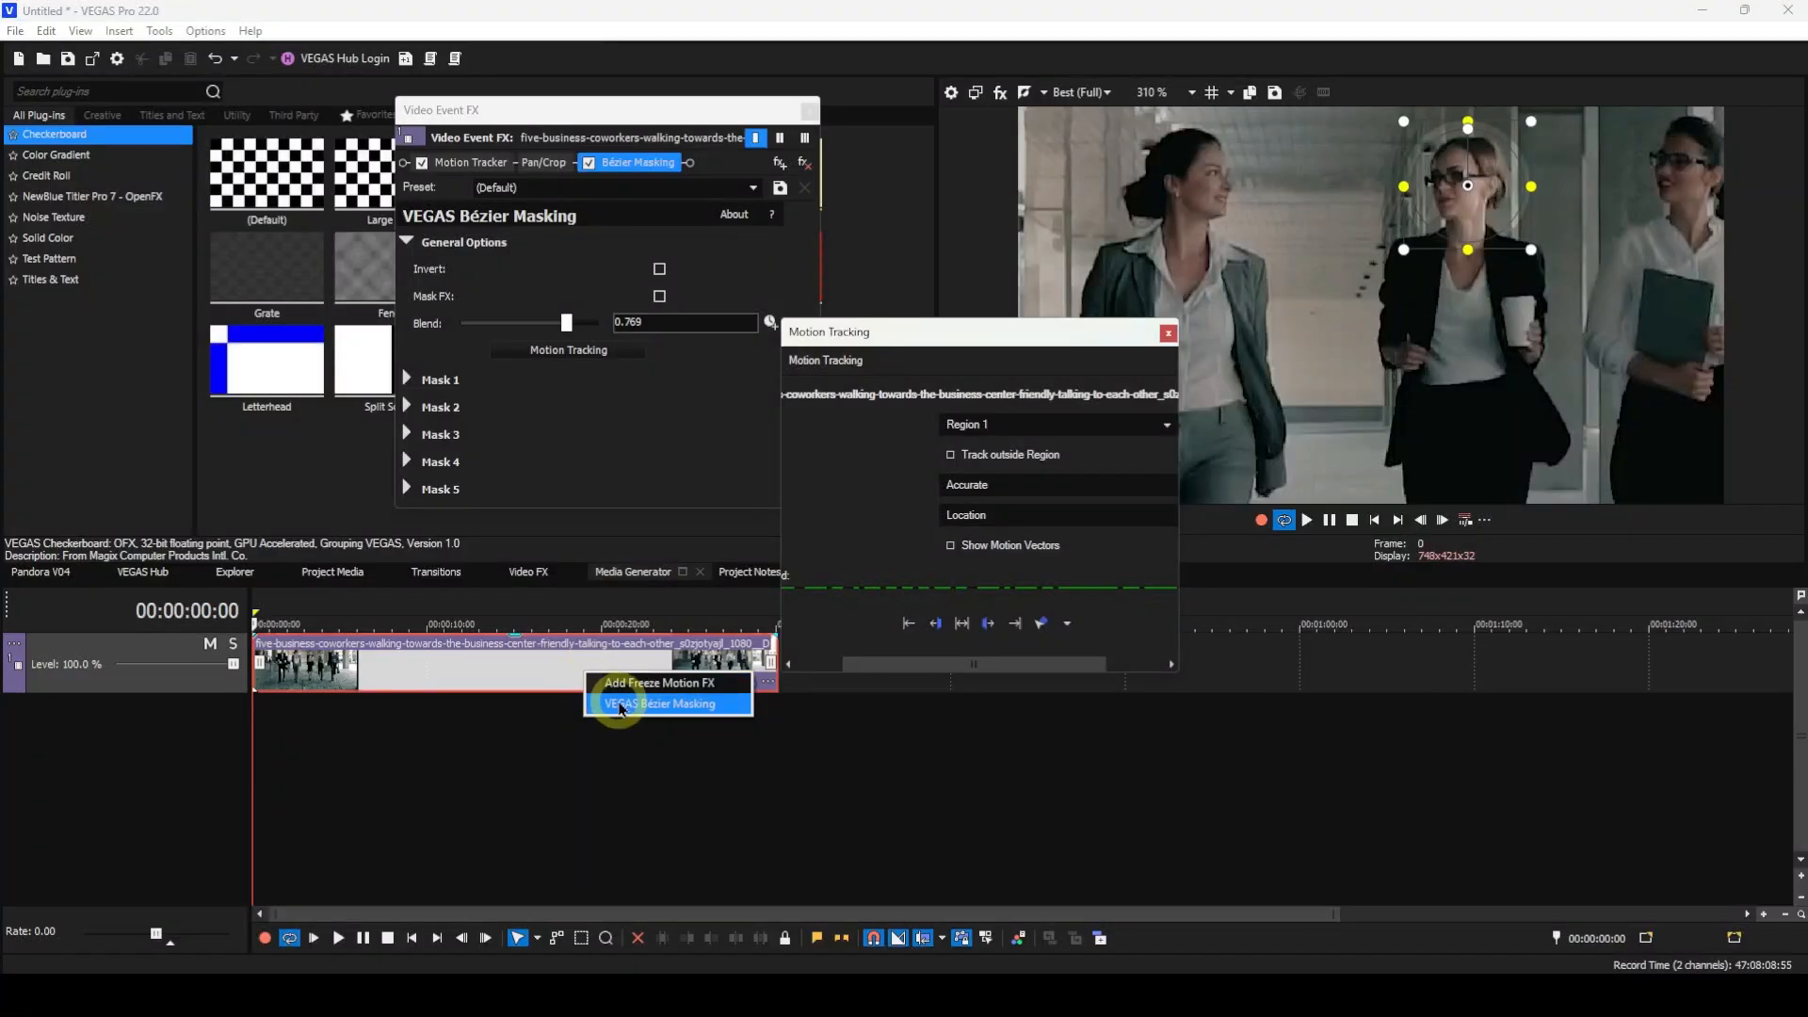
click(618, 705)
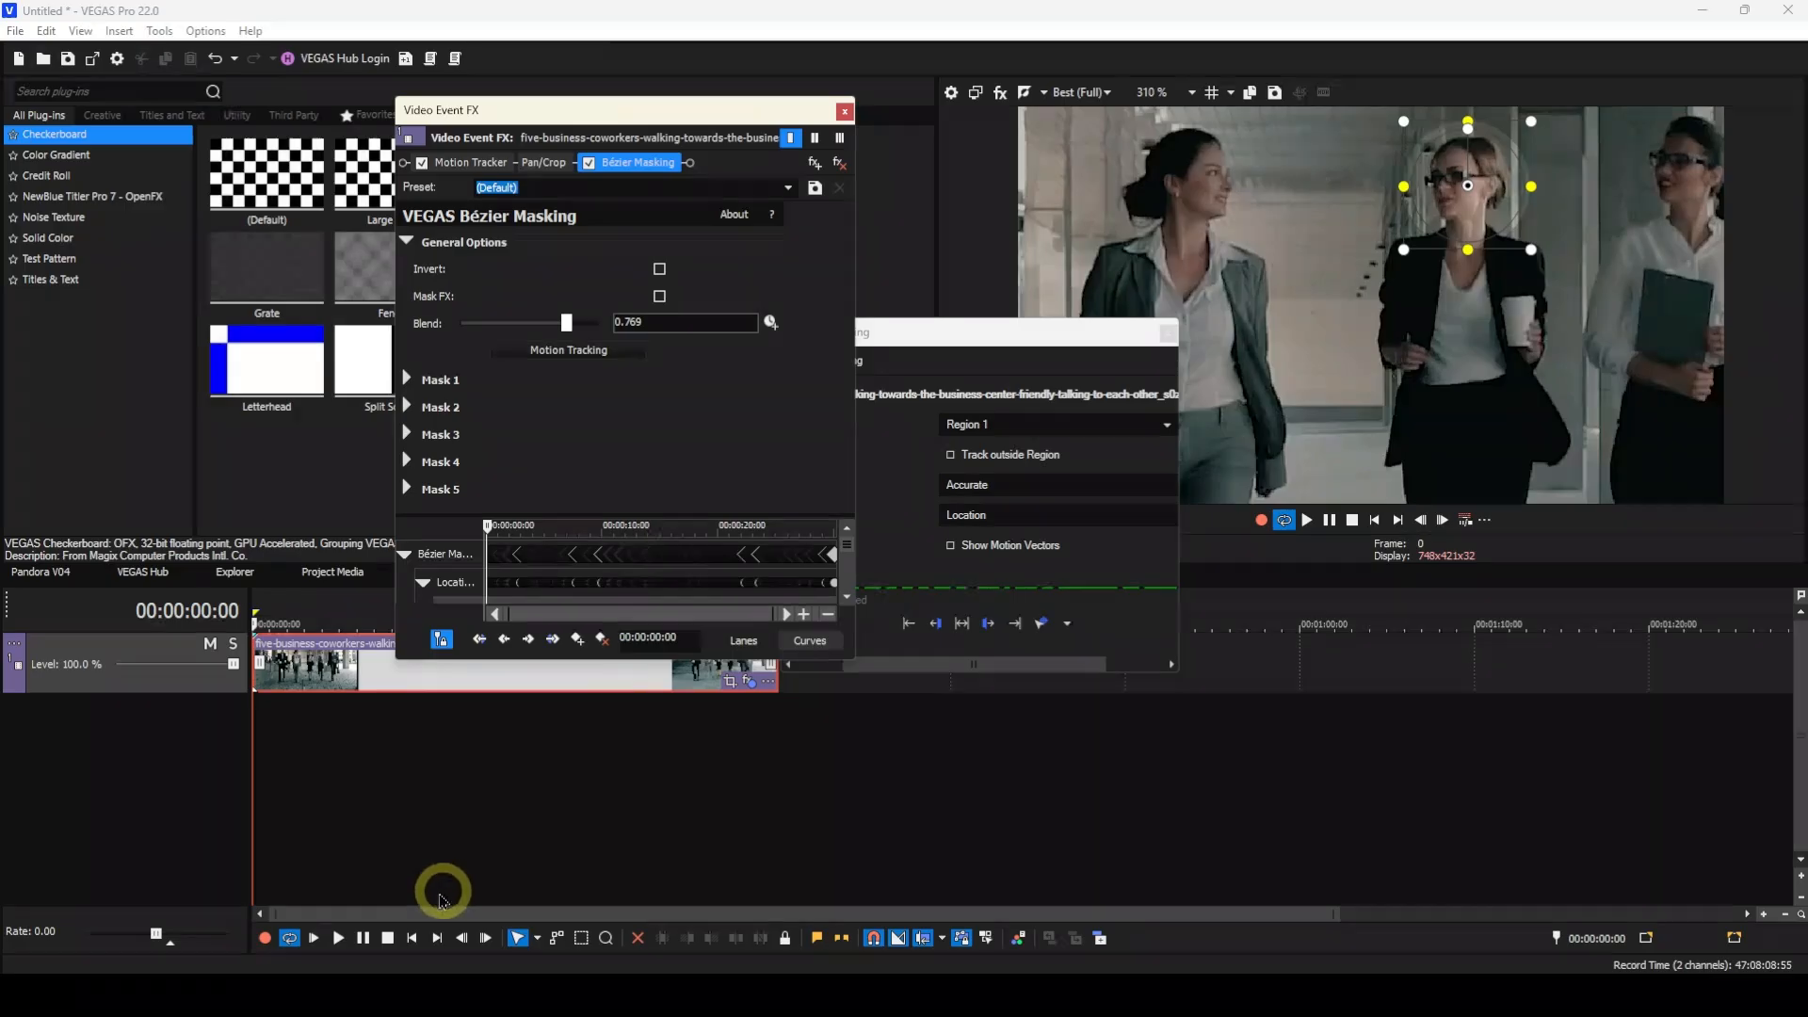
click(338, 938)
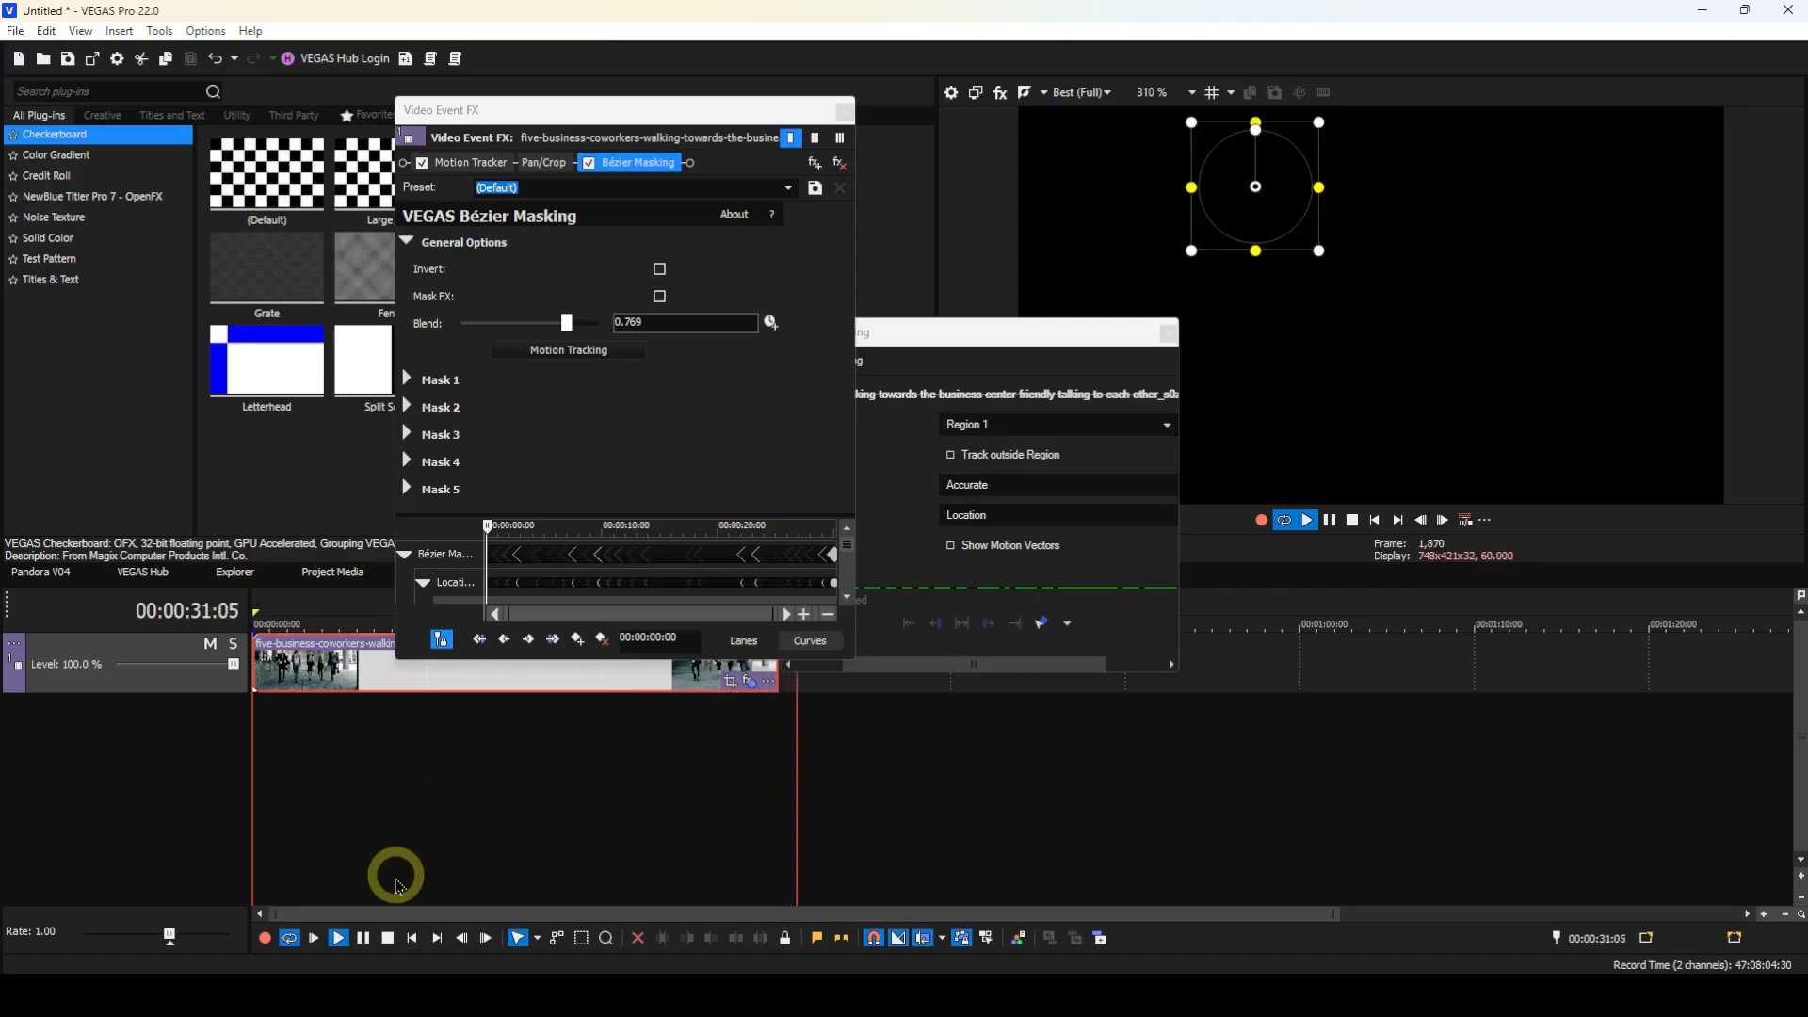
click(388, 939)
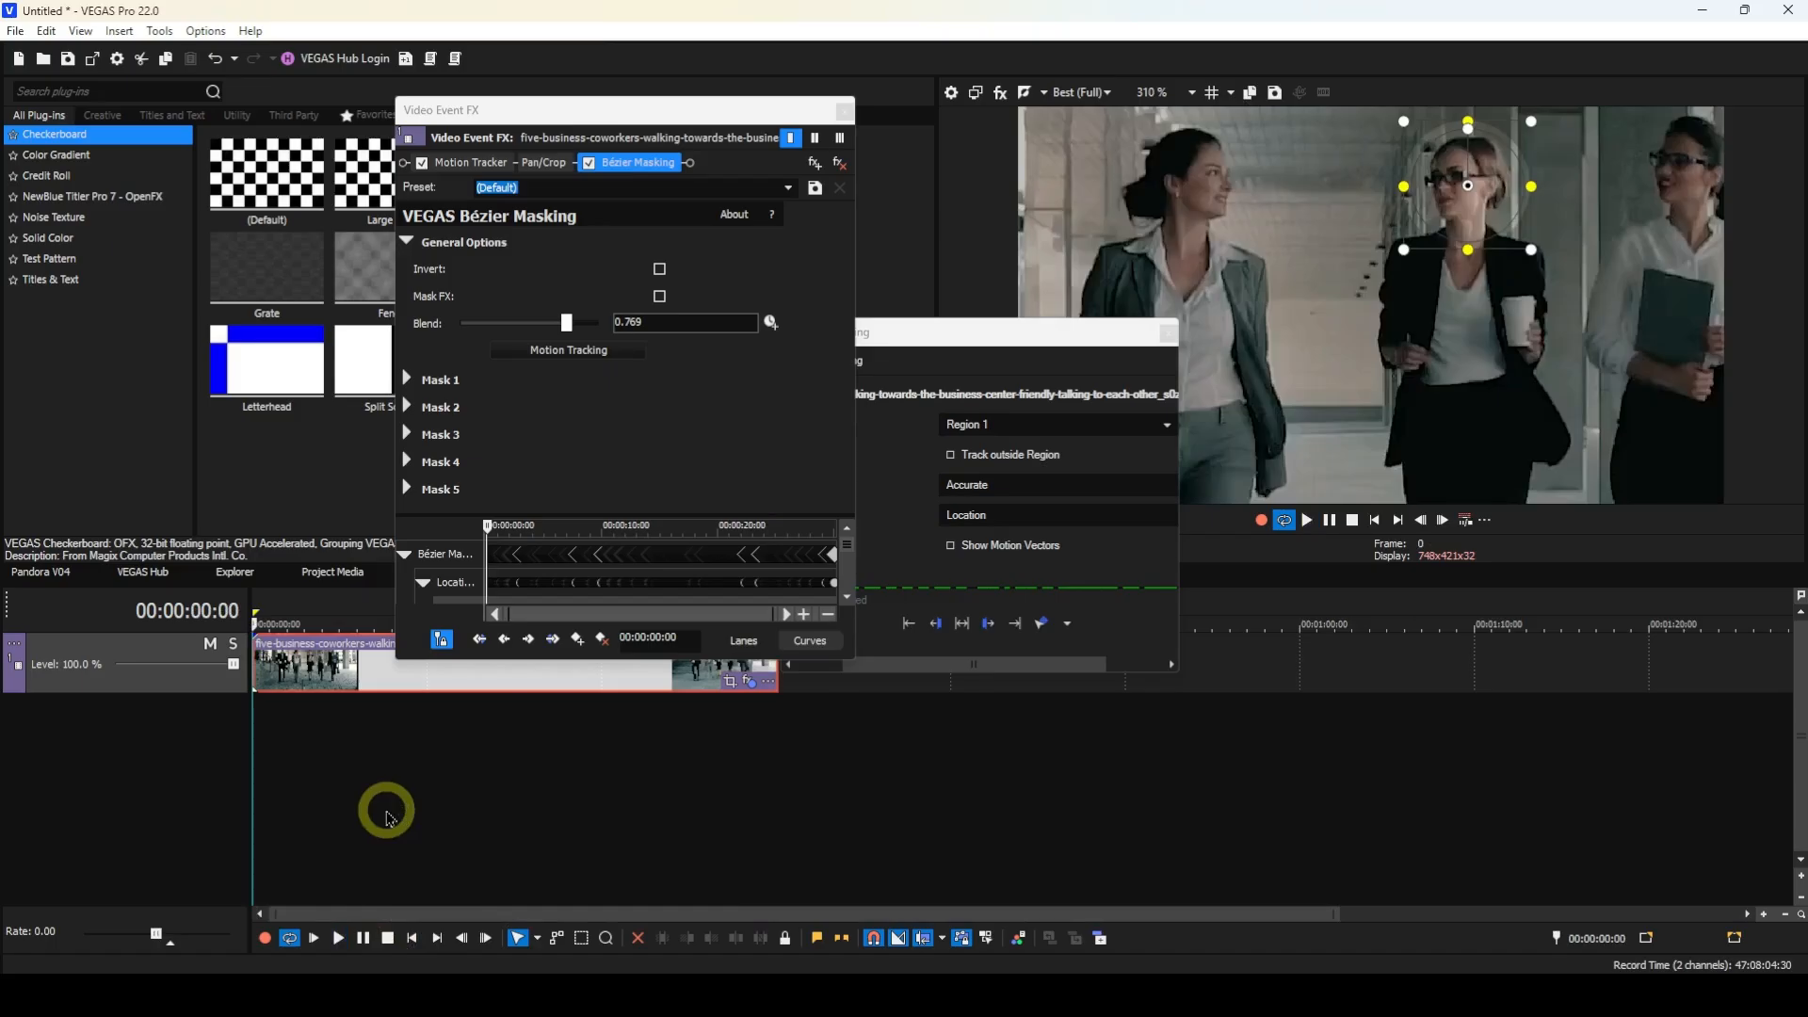
key(ctrl+z)
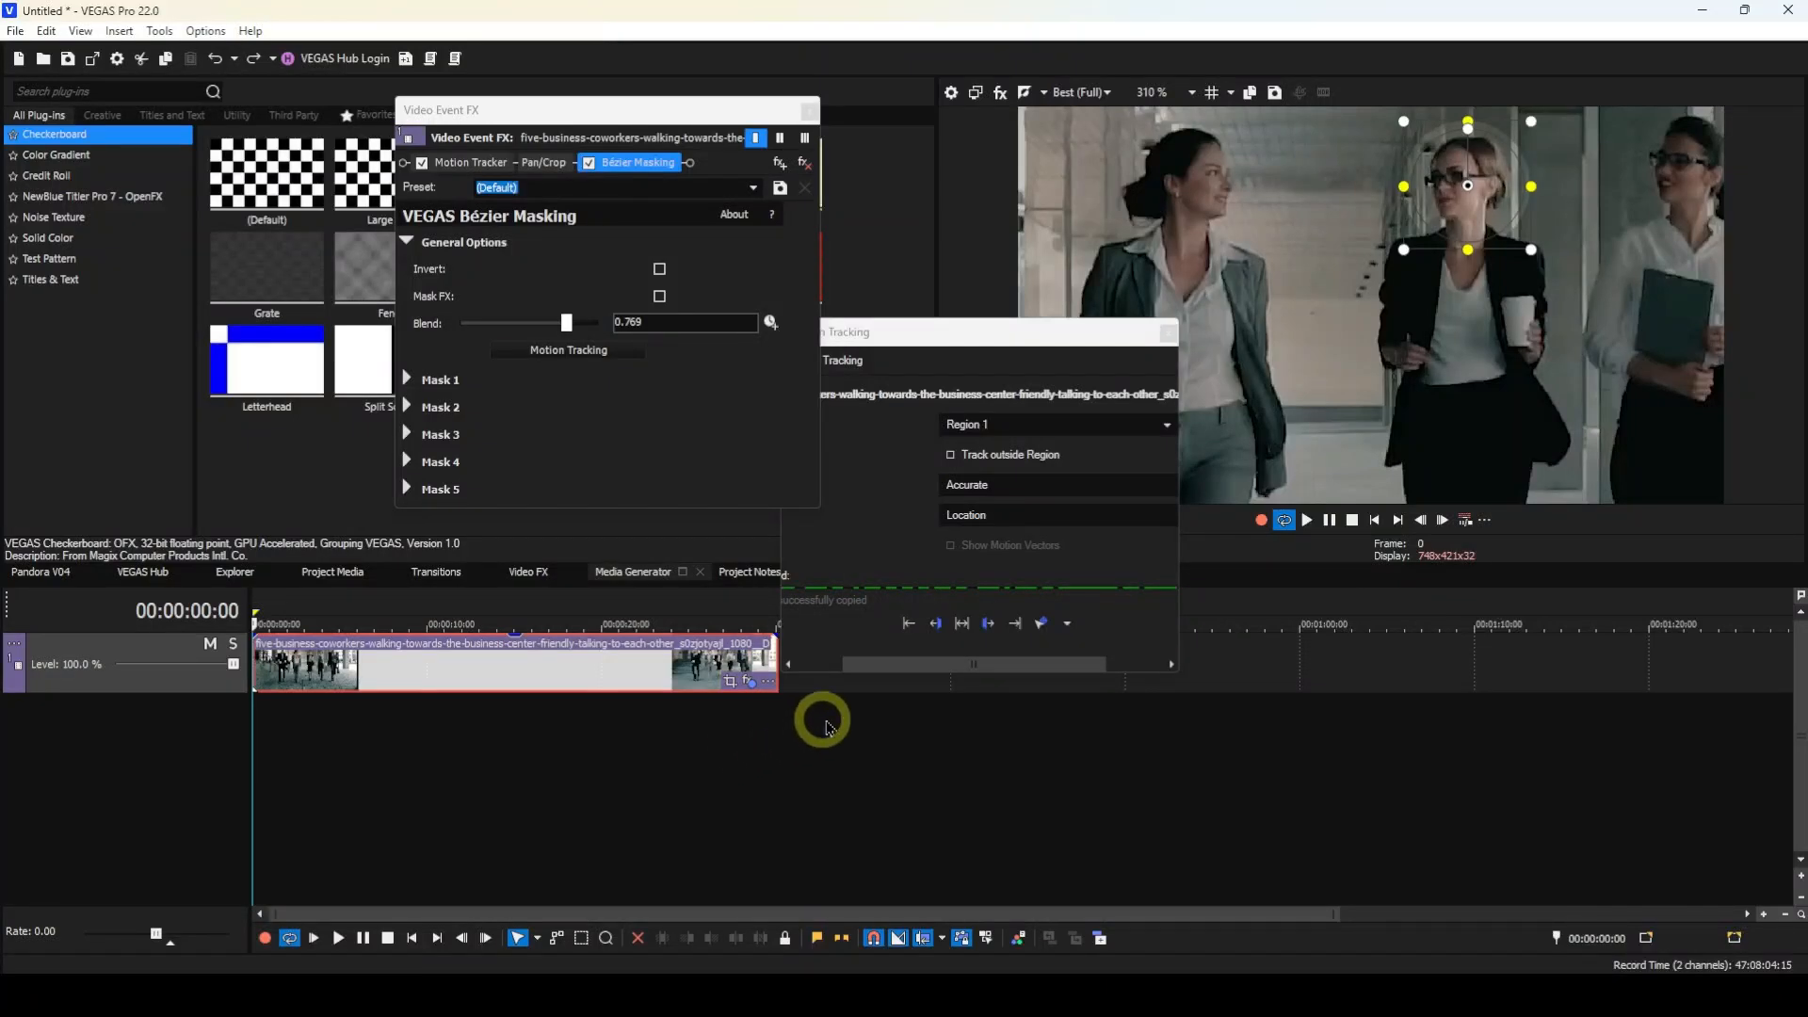
- Transfer Region 1's tracking data to the clip's VEGAS Bézier Masking effect from the target list and play the clip to check the mask
click(1068, 625)
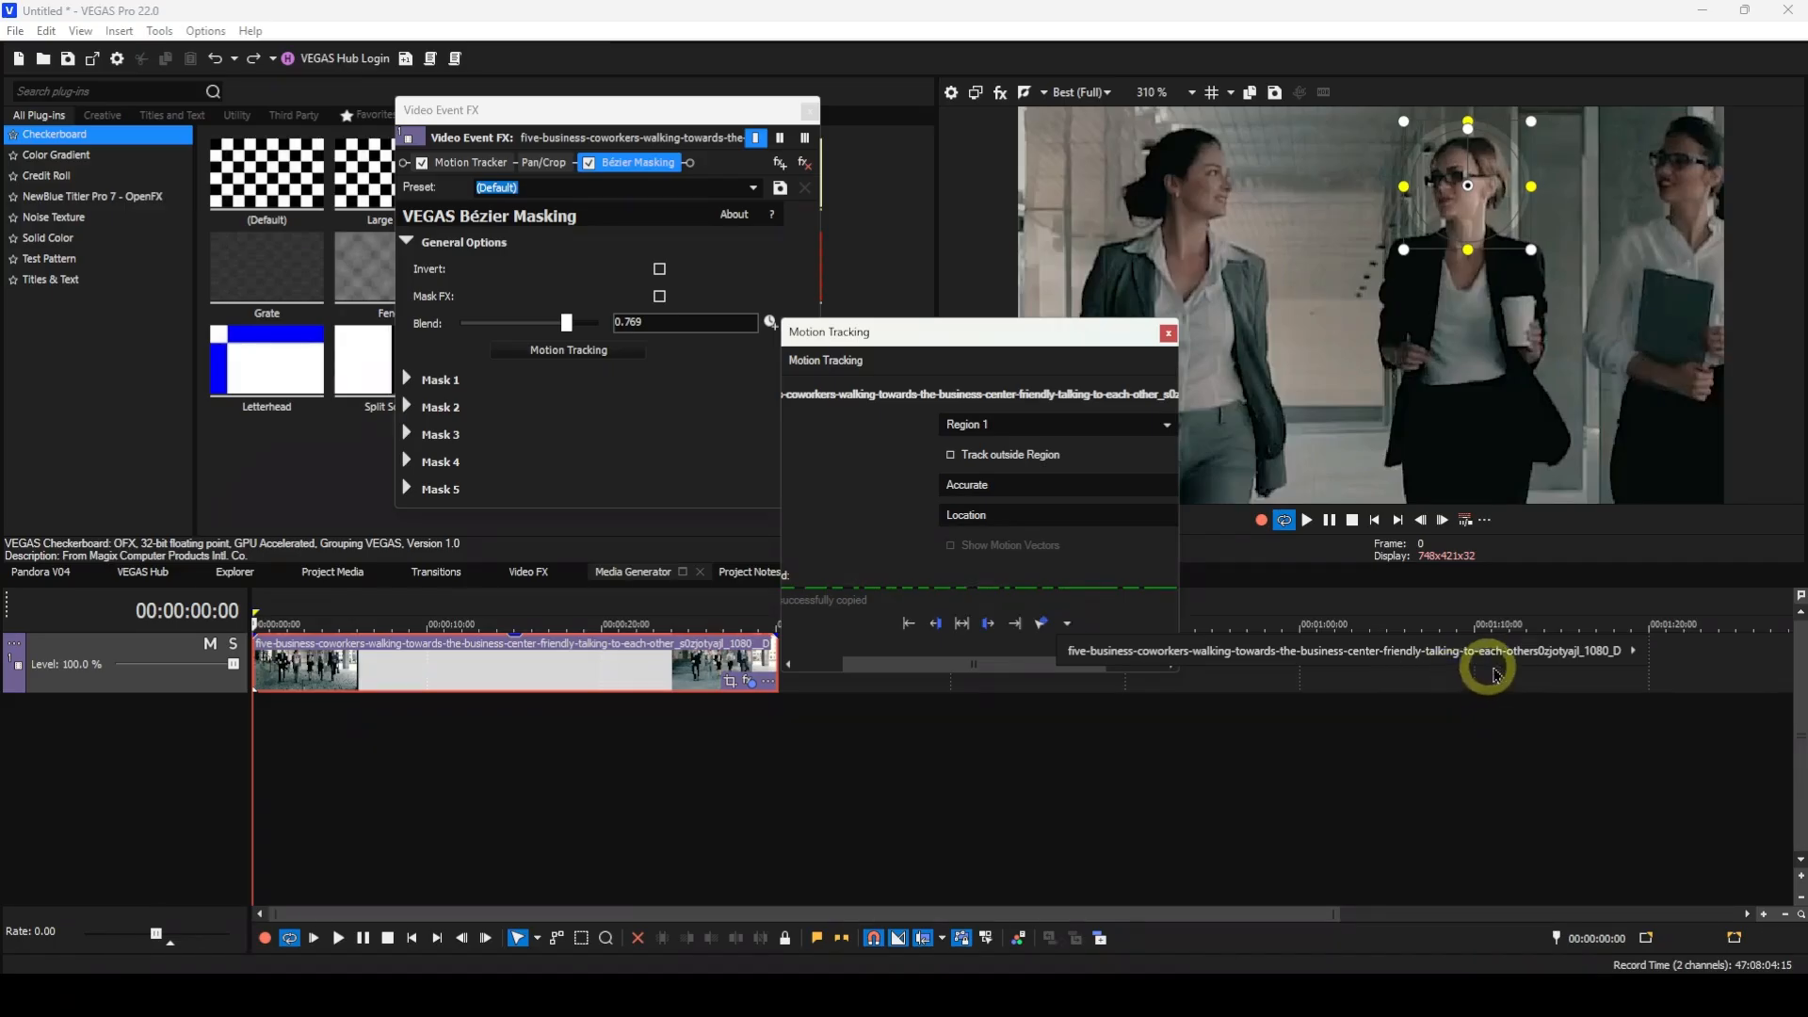
mouse_move(1627, 658)
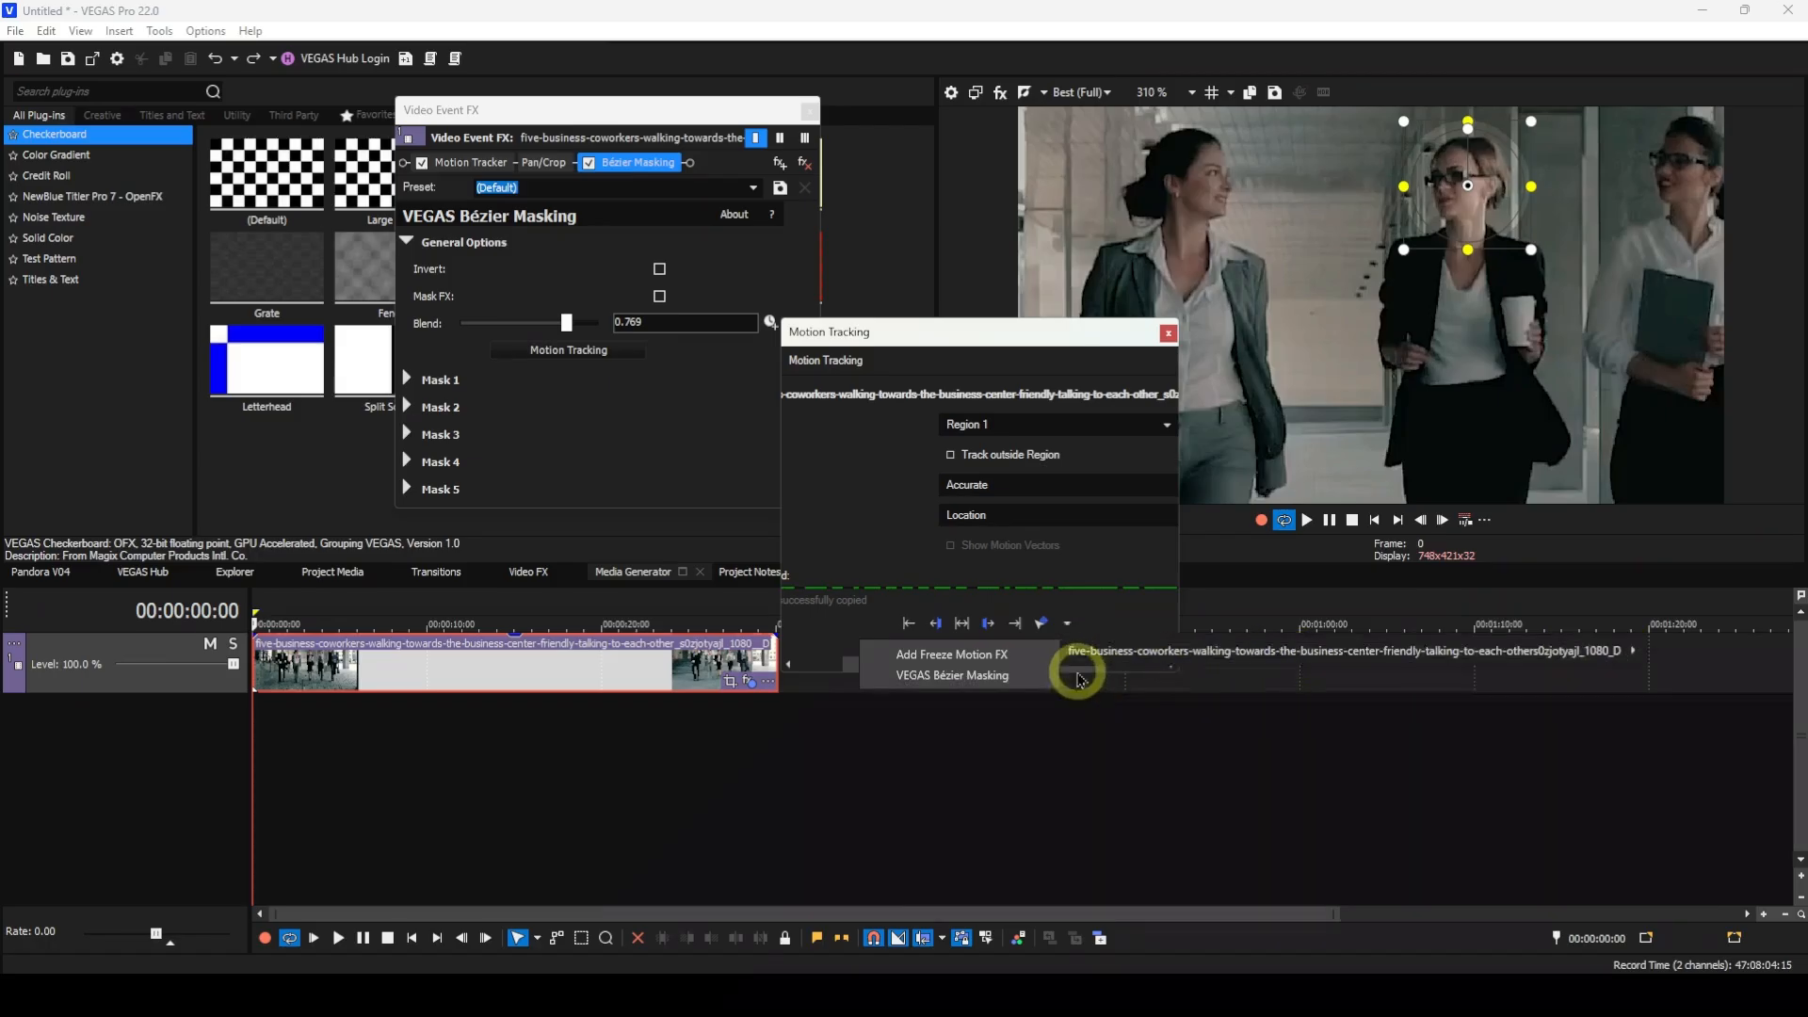
click(1042, 675)
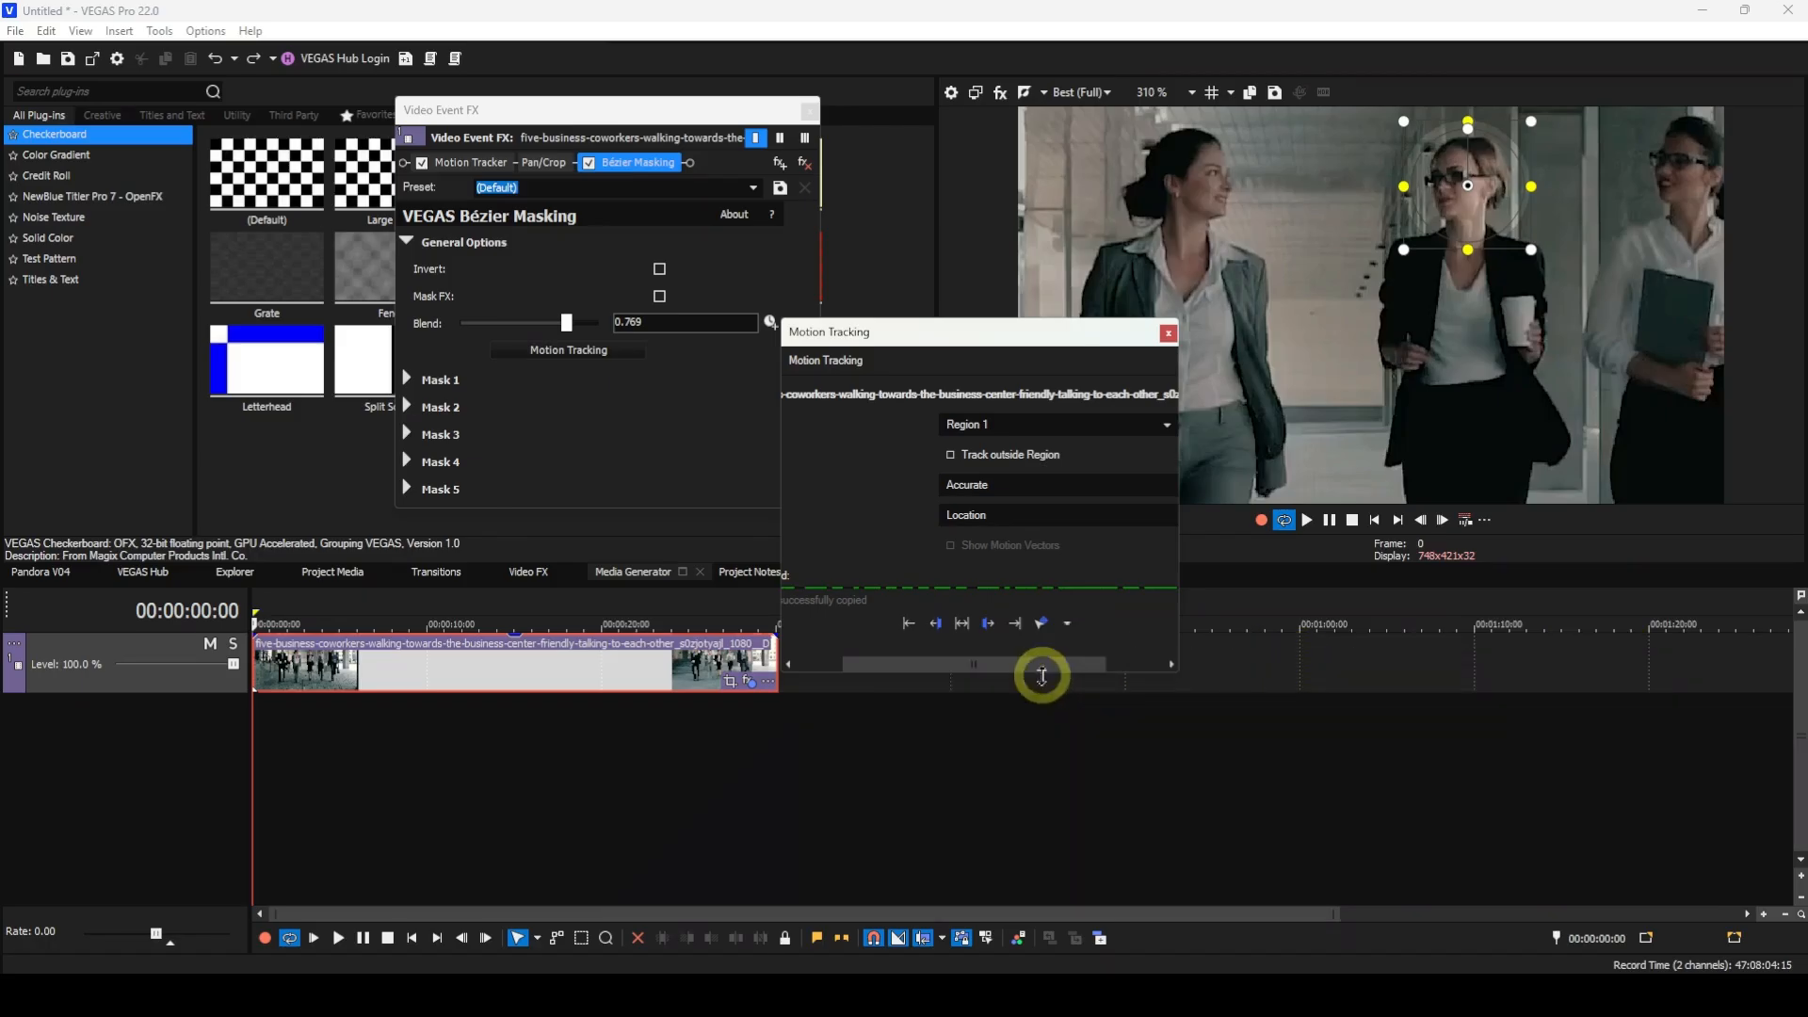
click(1077, 631)
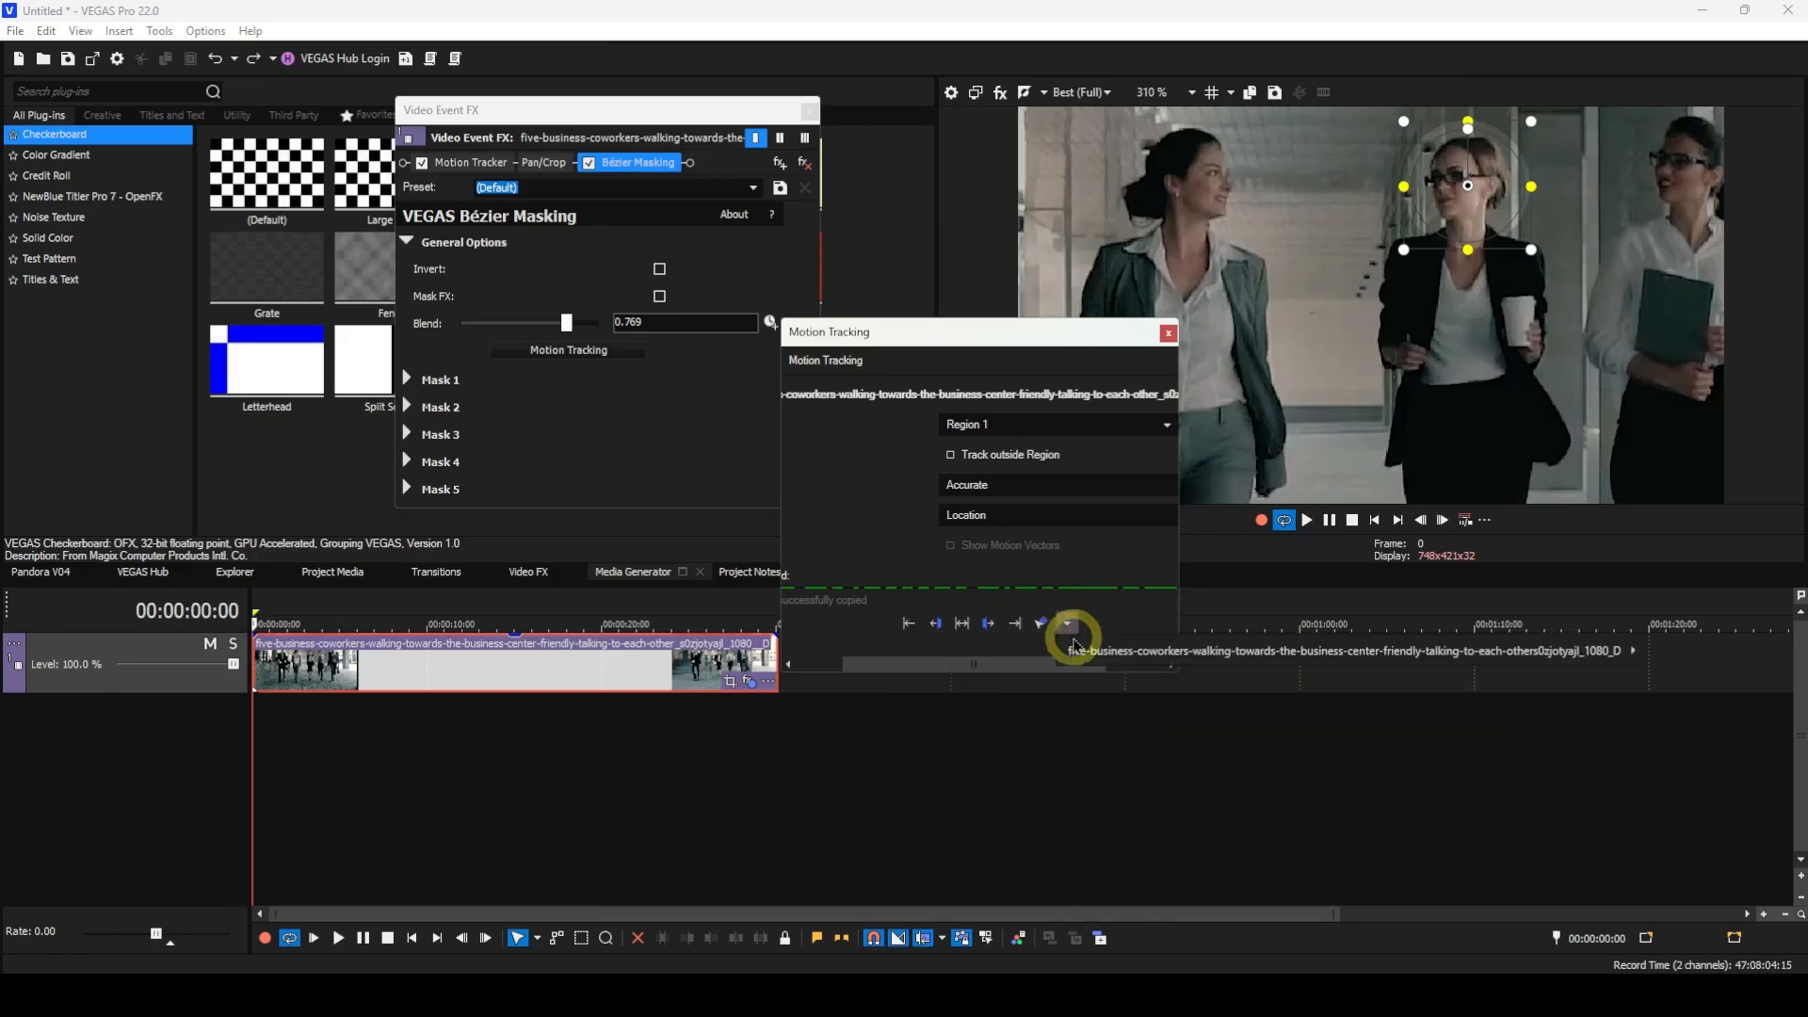
mouse_move(1087, 651)
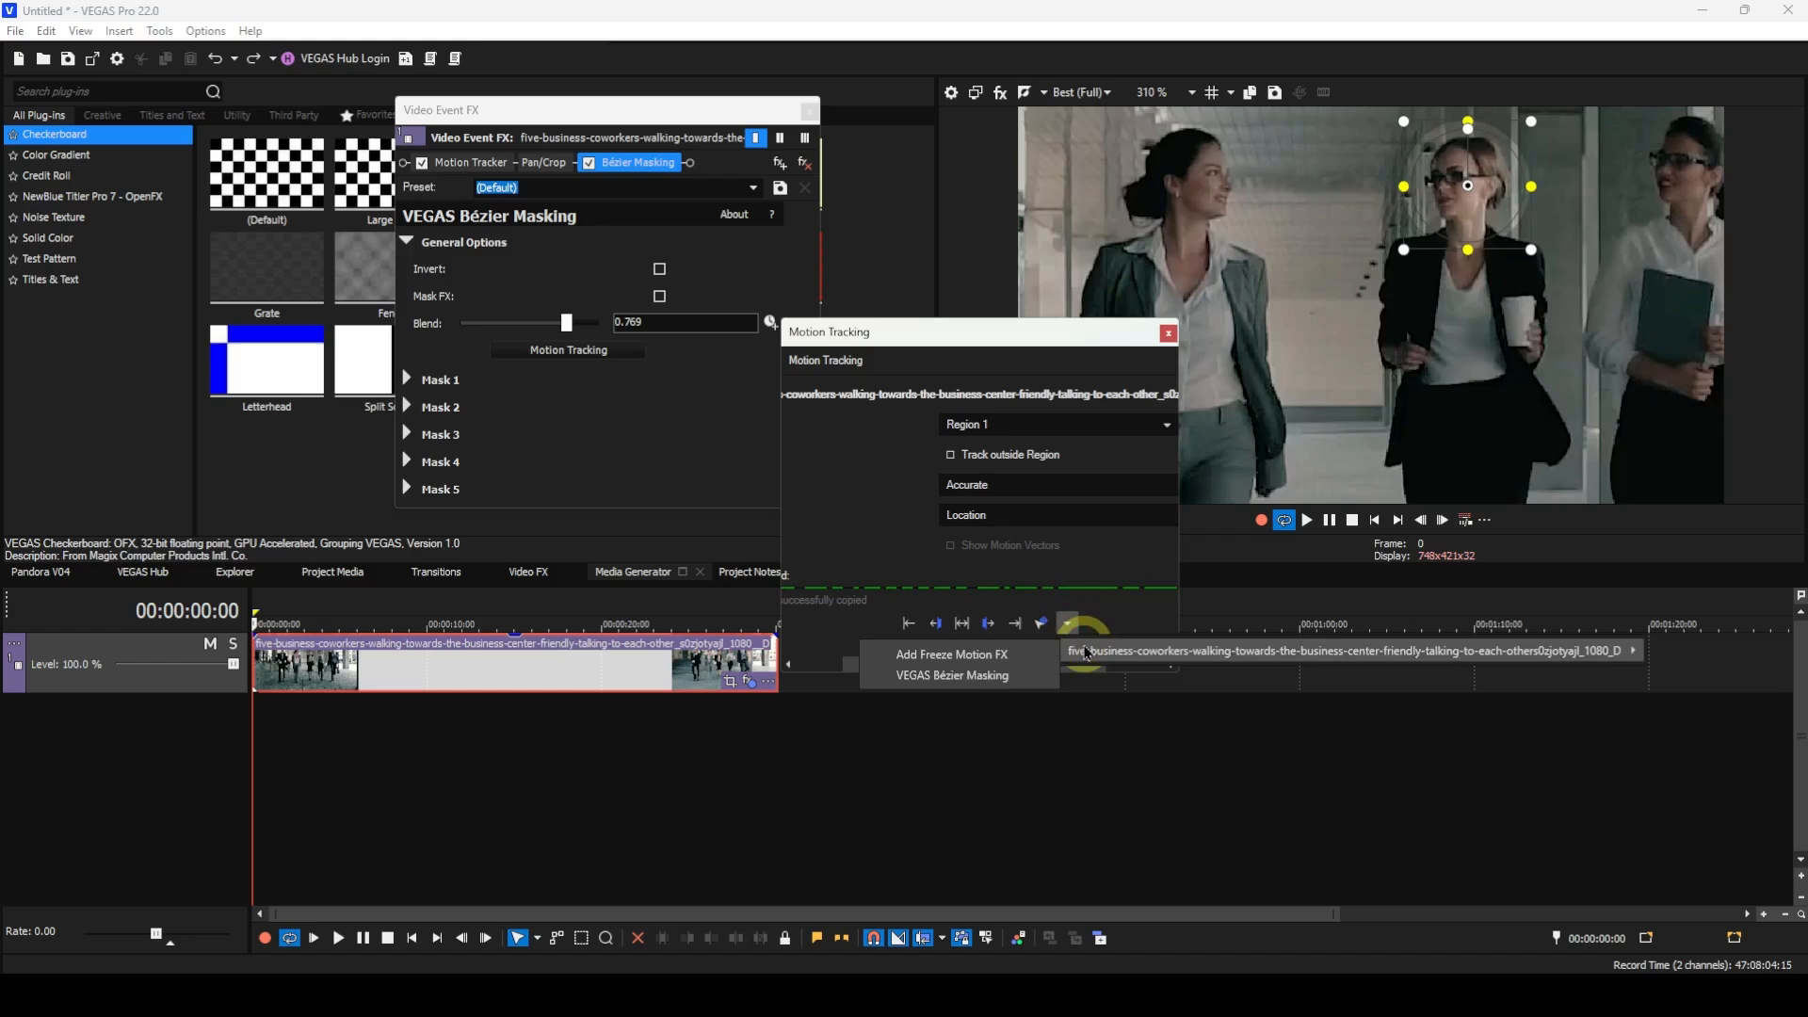
click(1029, 676)
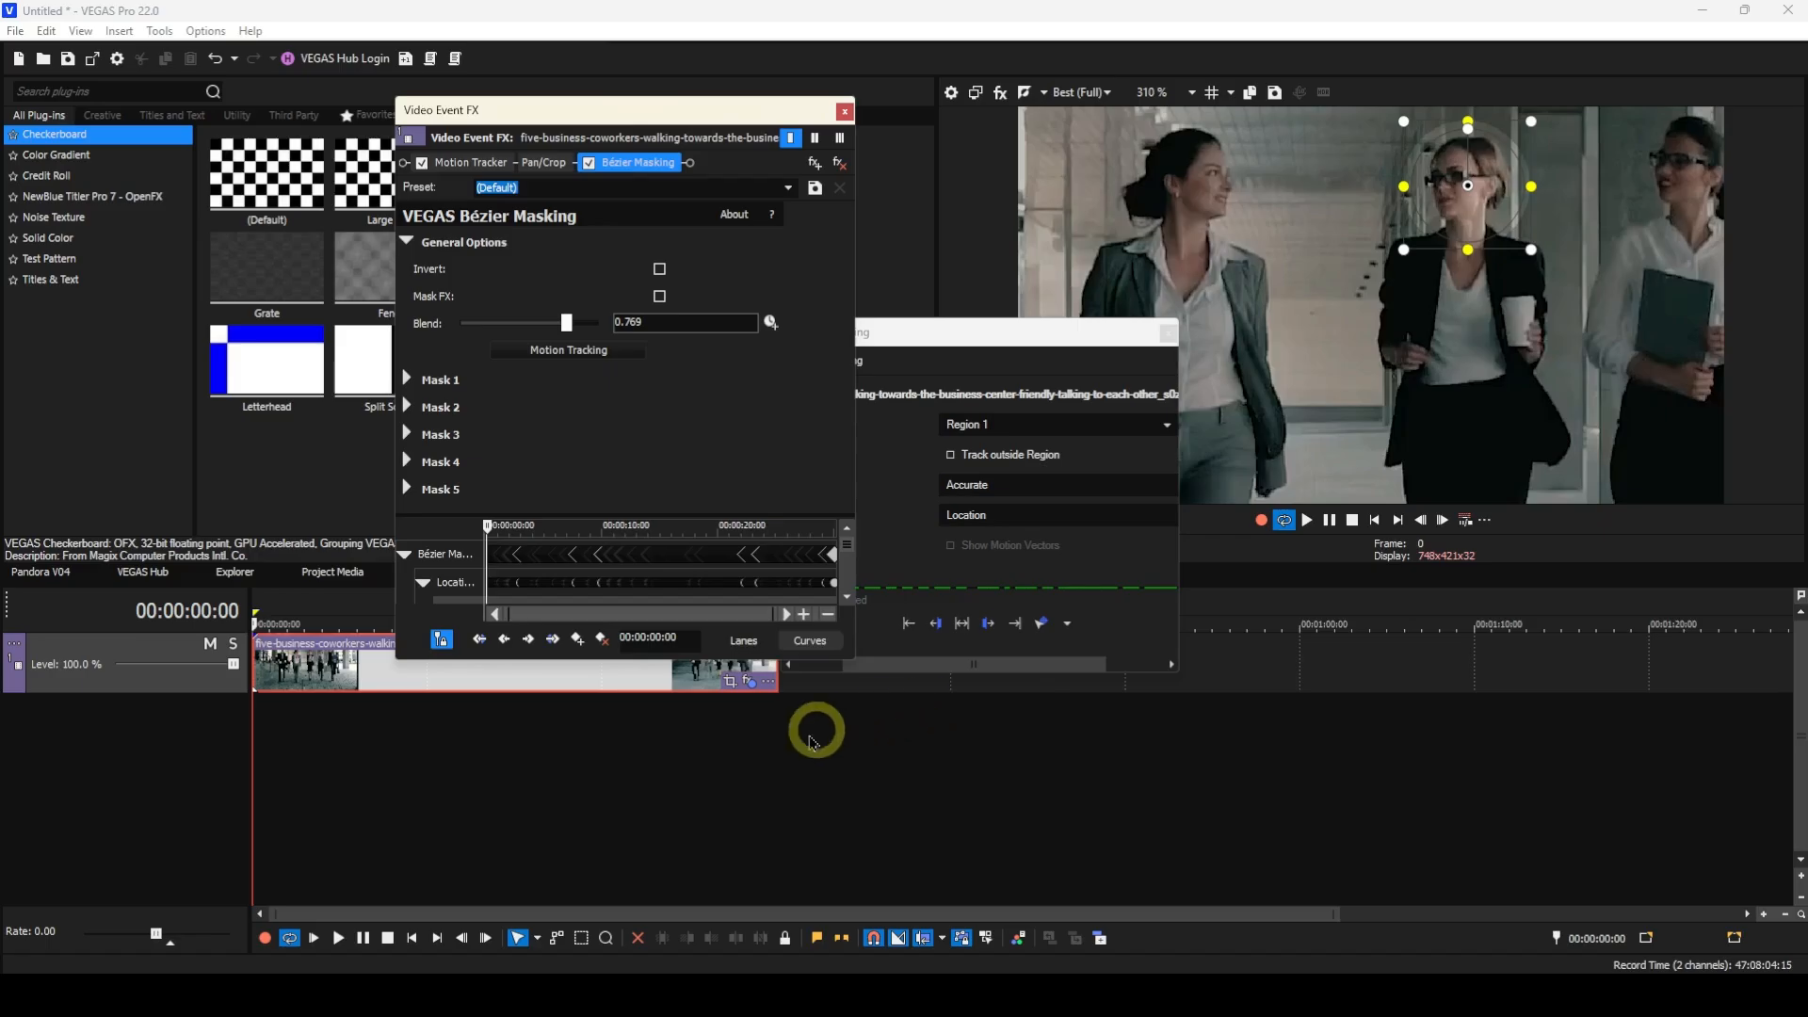
click(338, 939)
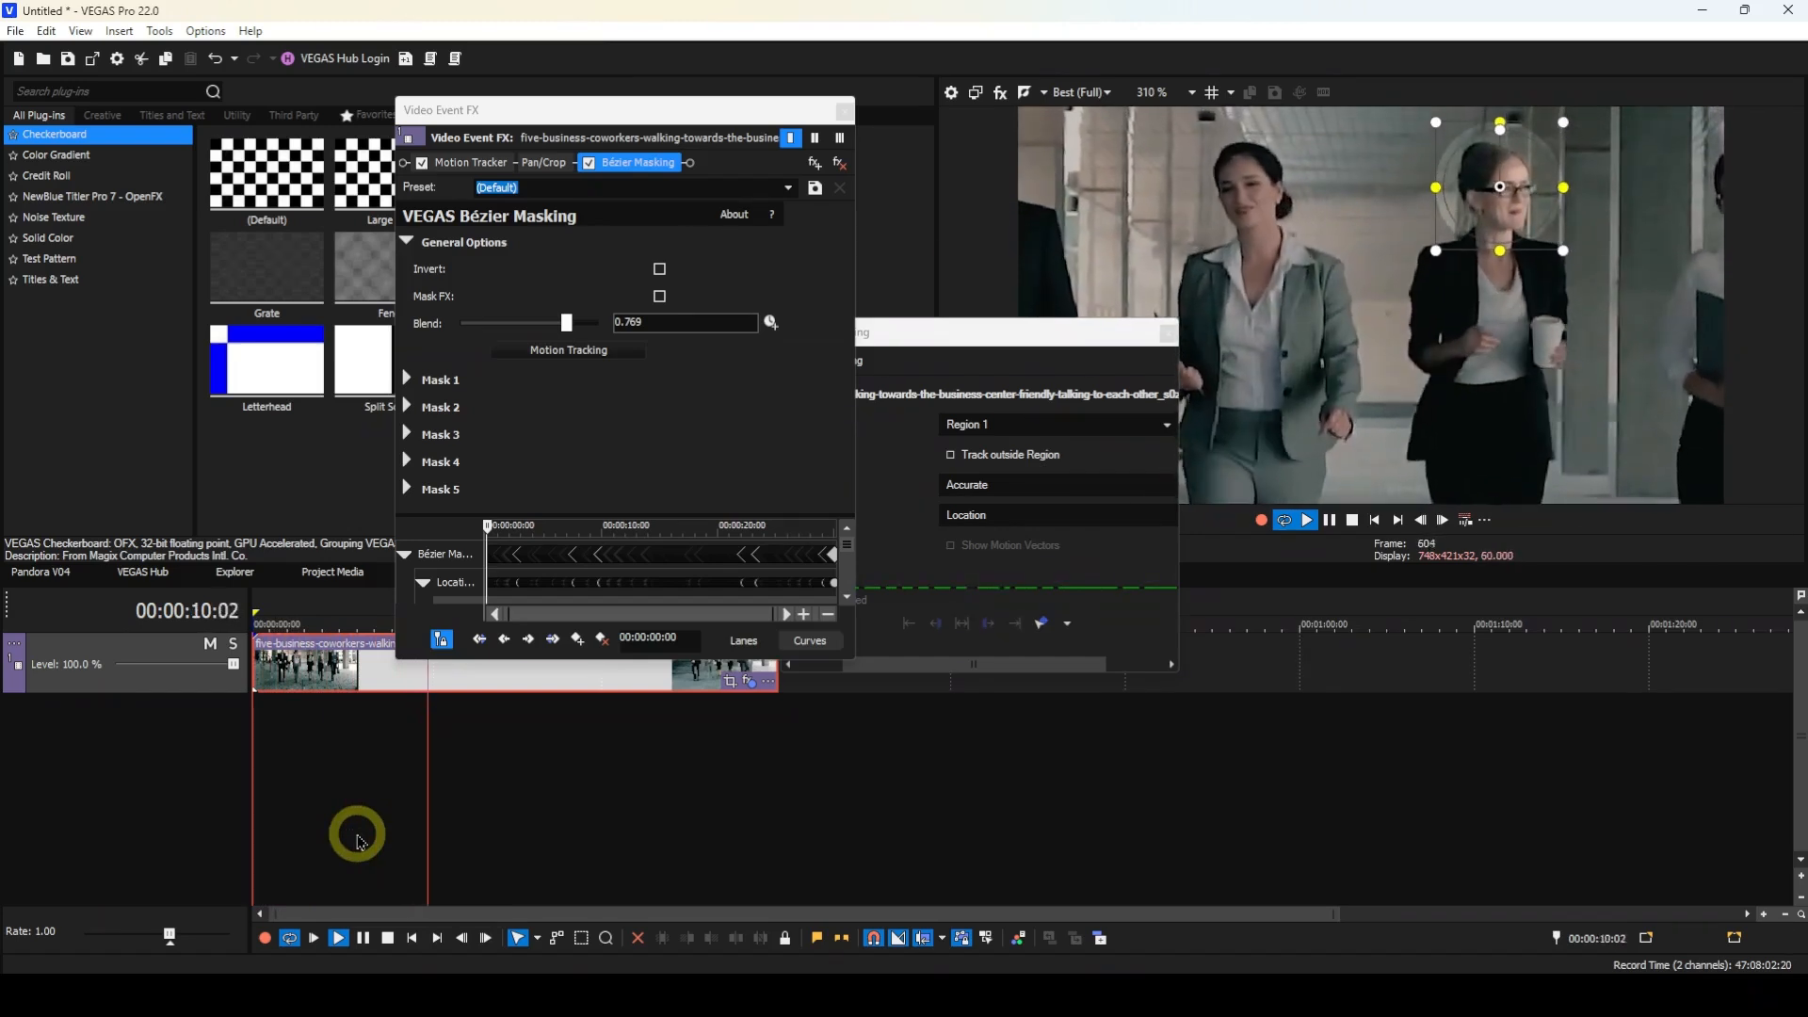
key(space)
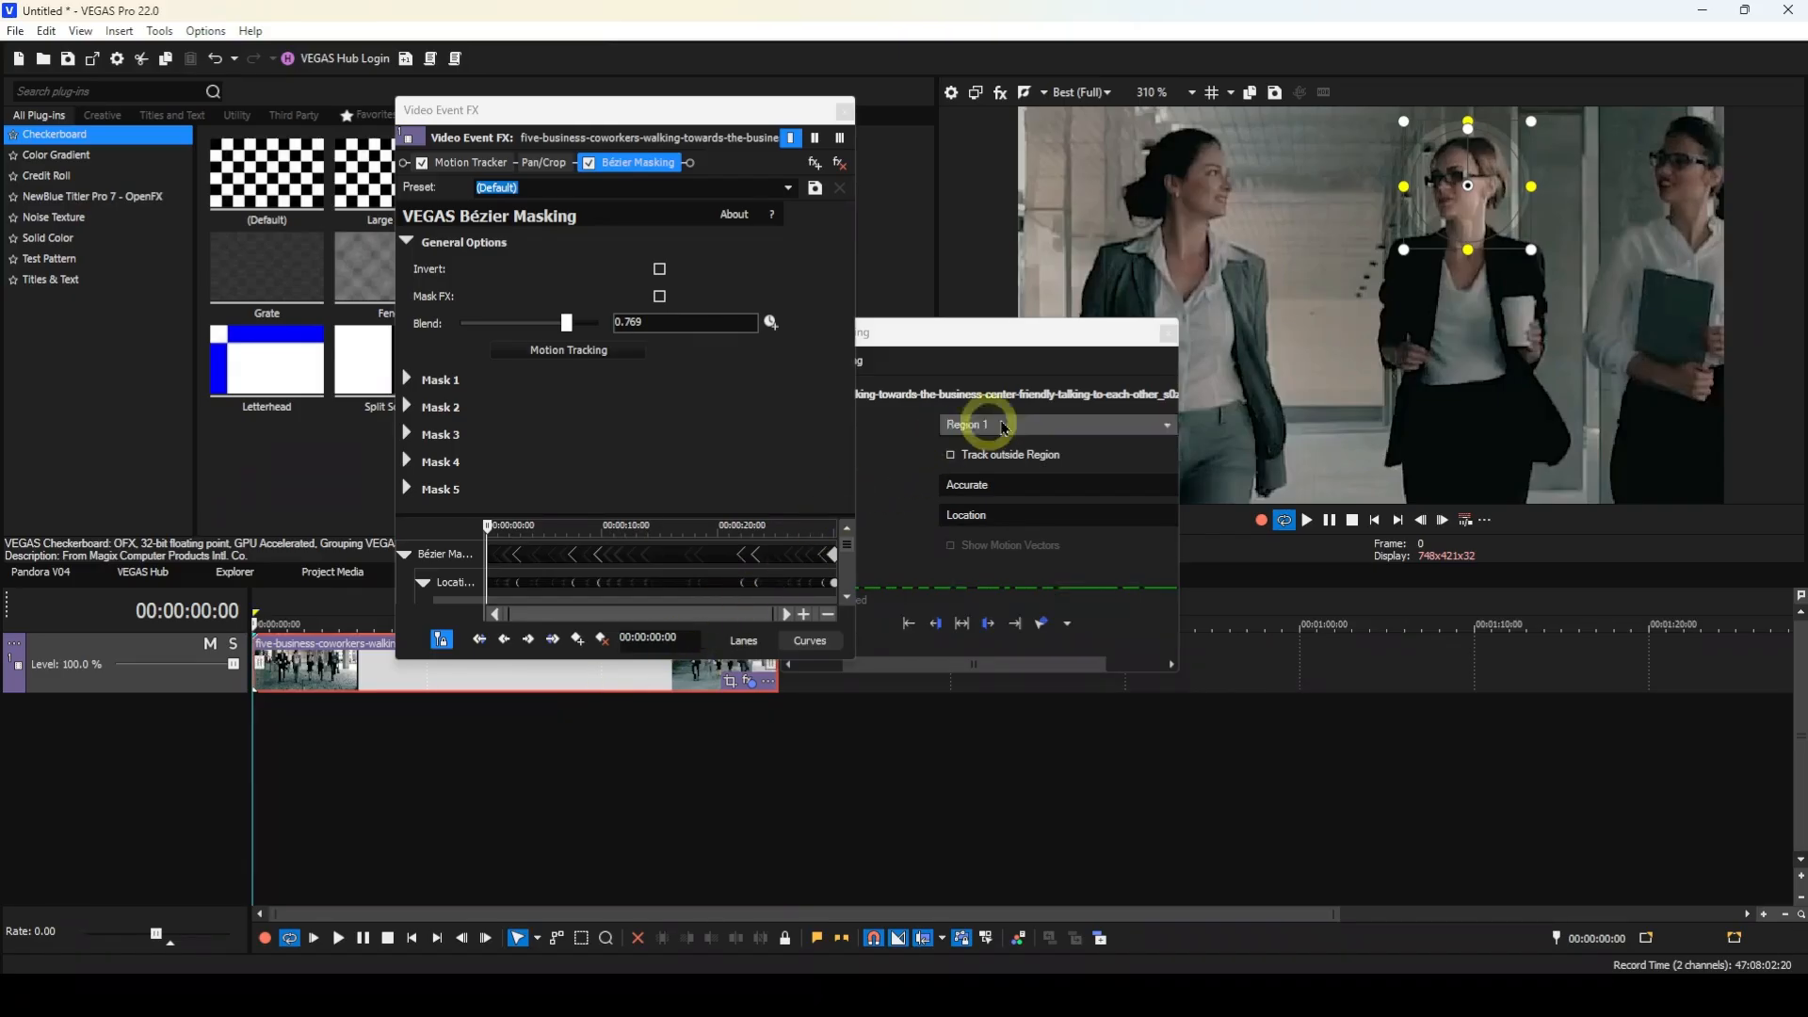
- Close the Motion Tracking window and remove the Motion Tracker effect from the clip's effect chain
click(1167, 333)
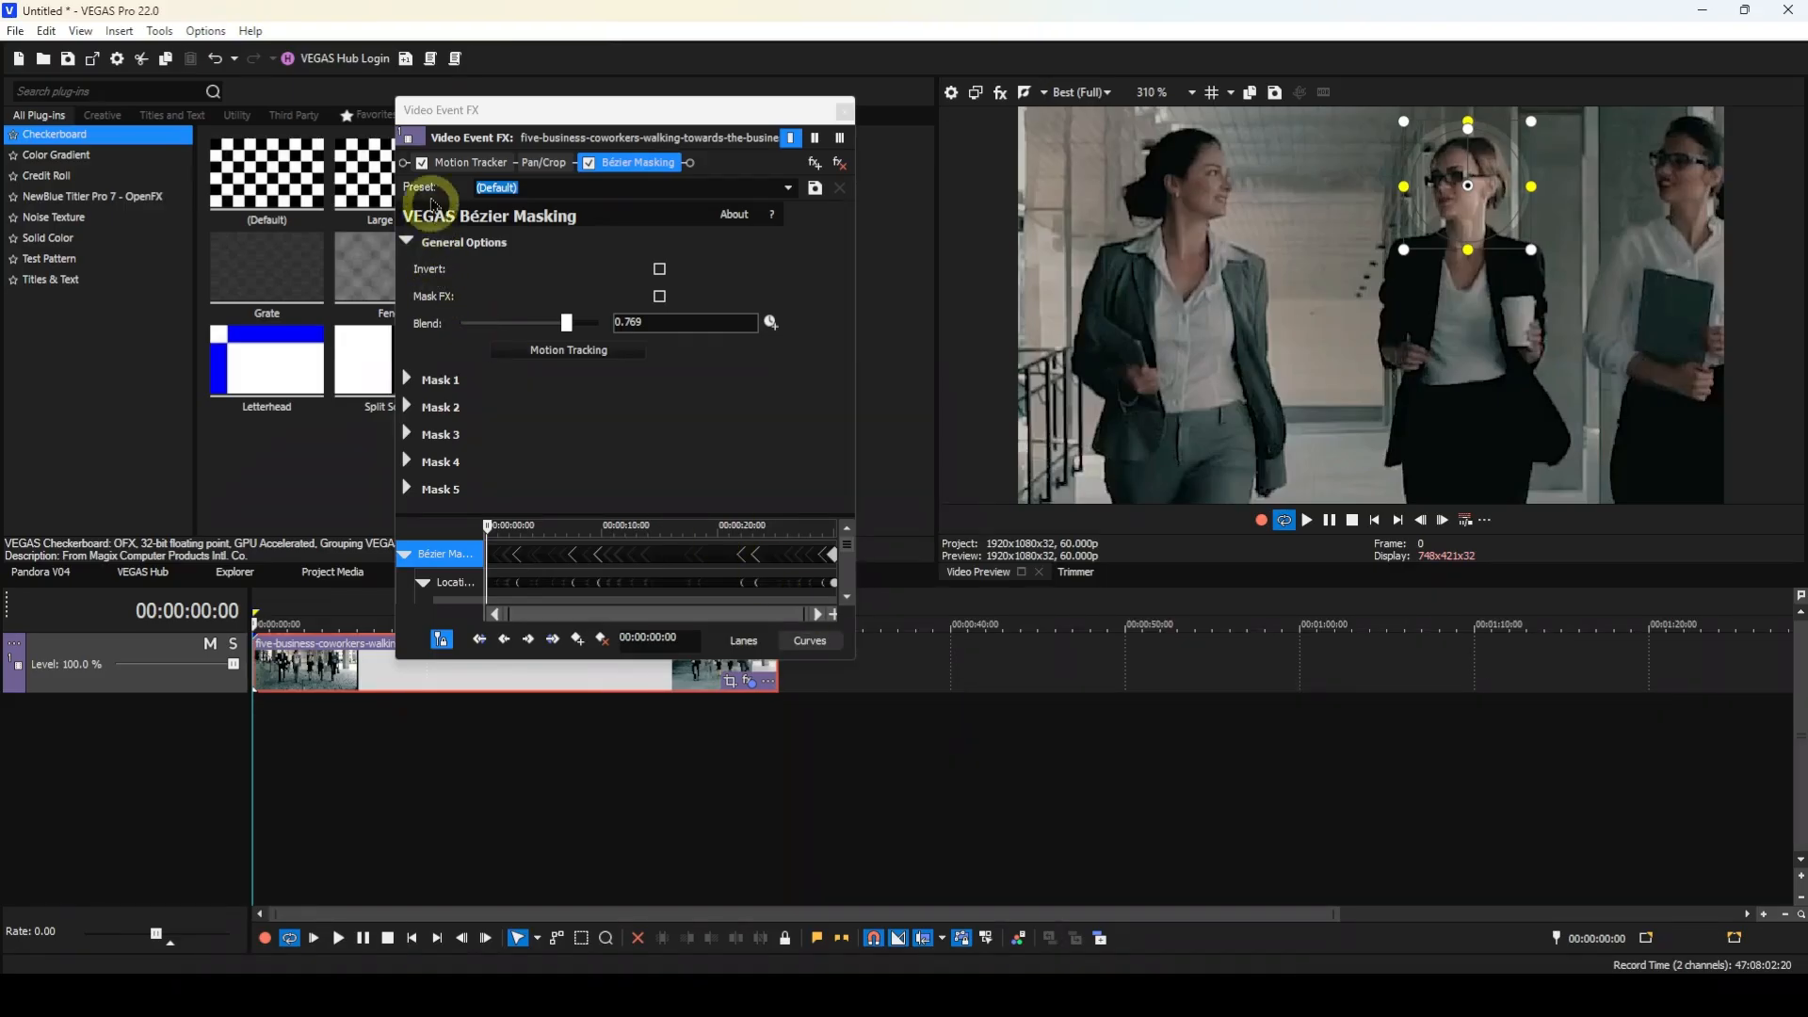
click(459, 166)
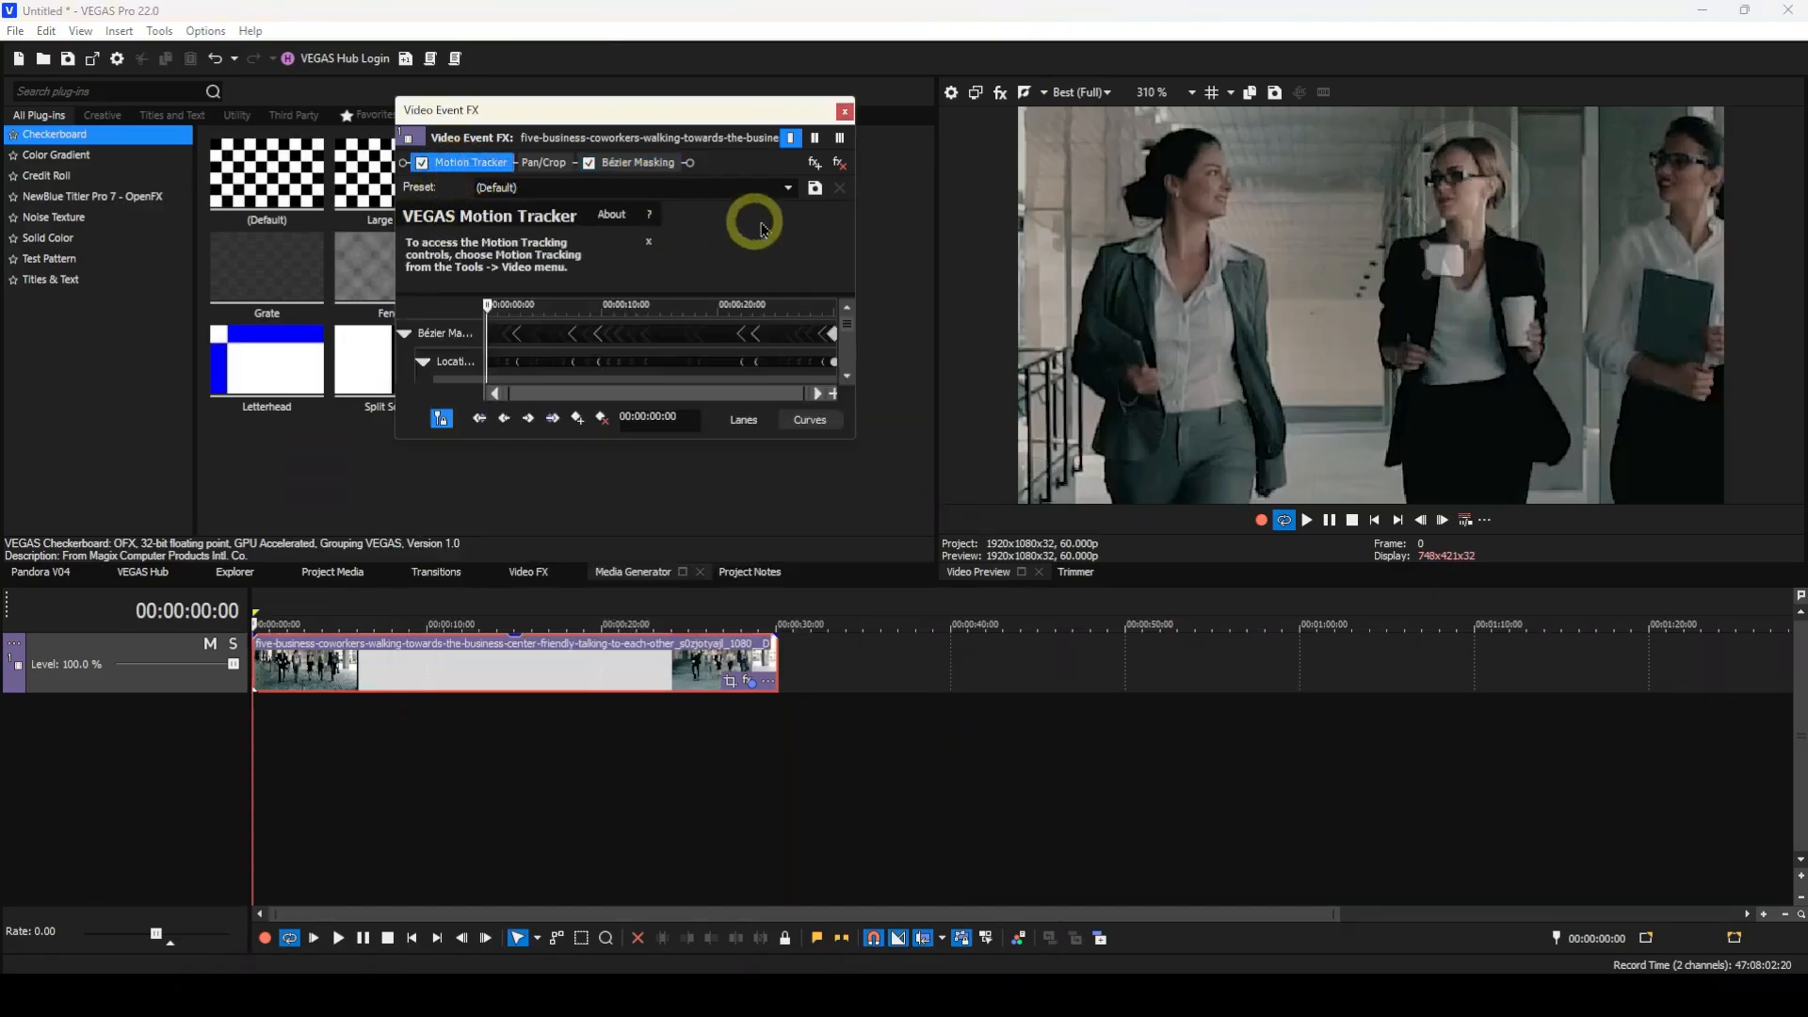
click(838, 163)
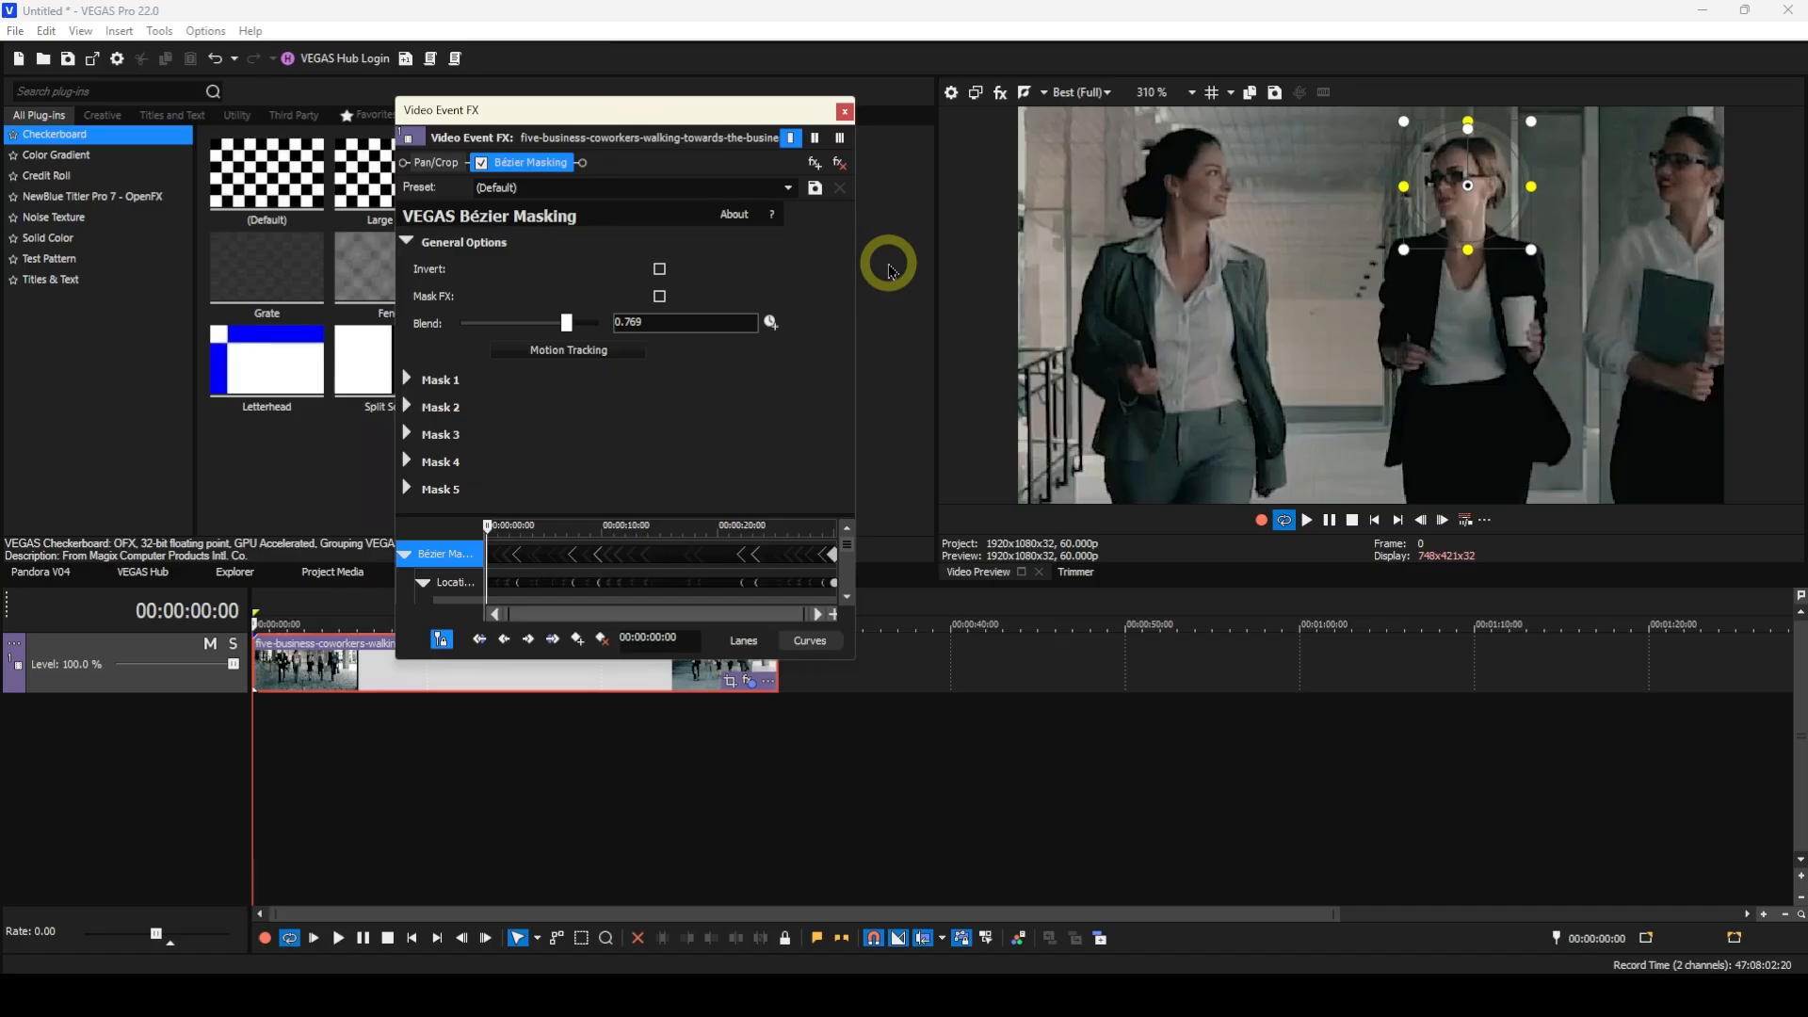
- Add the VEGAS Gaussian Blur effect to the clip's chain after Bézier Masking
click(817, 168)
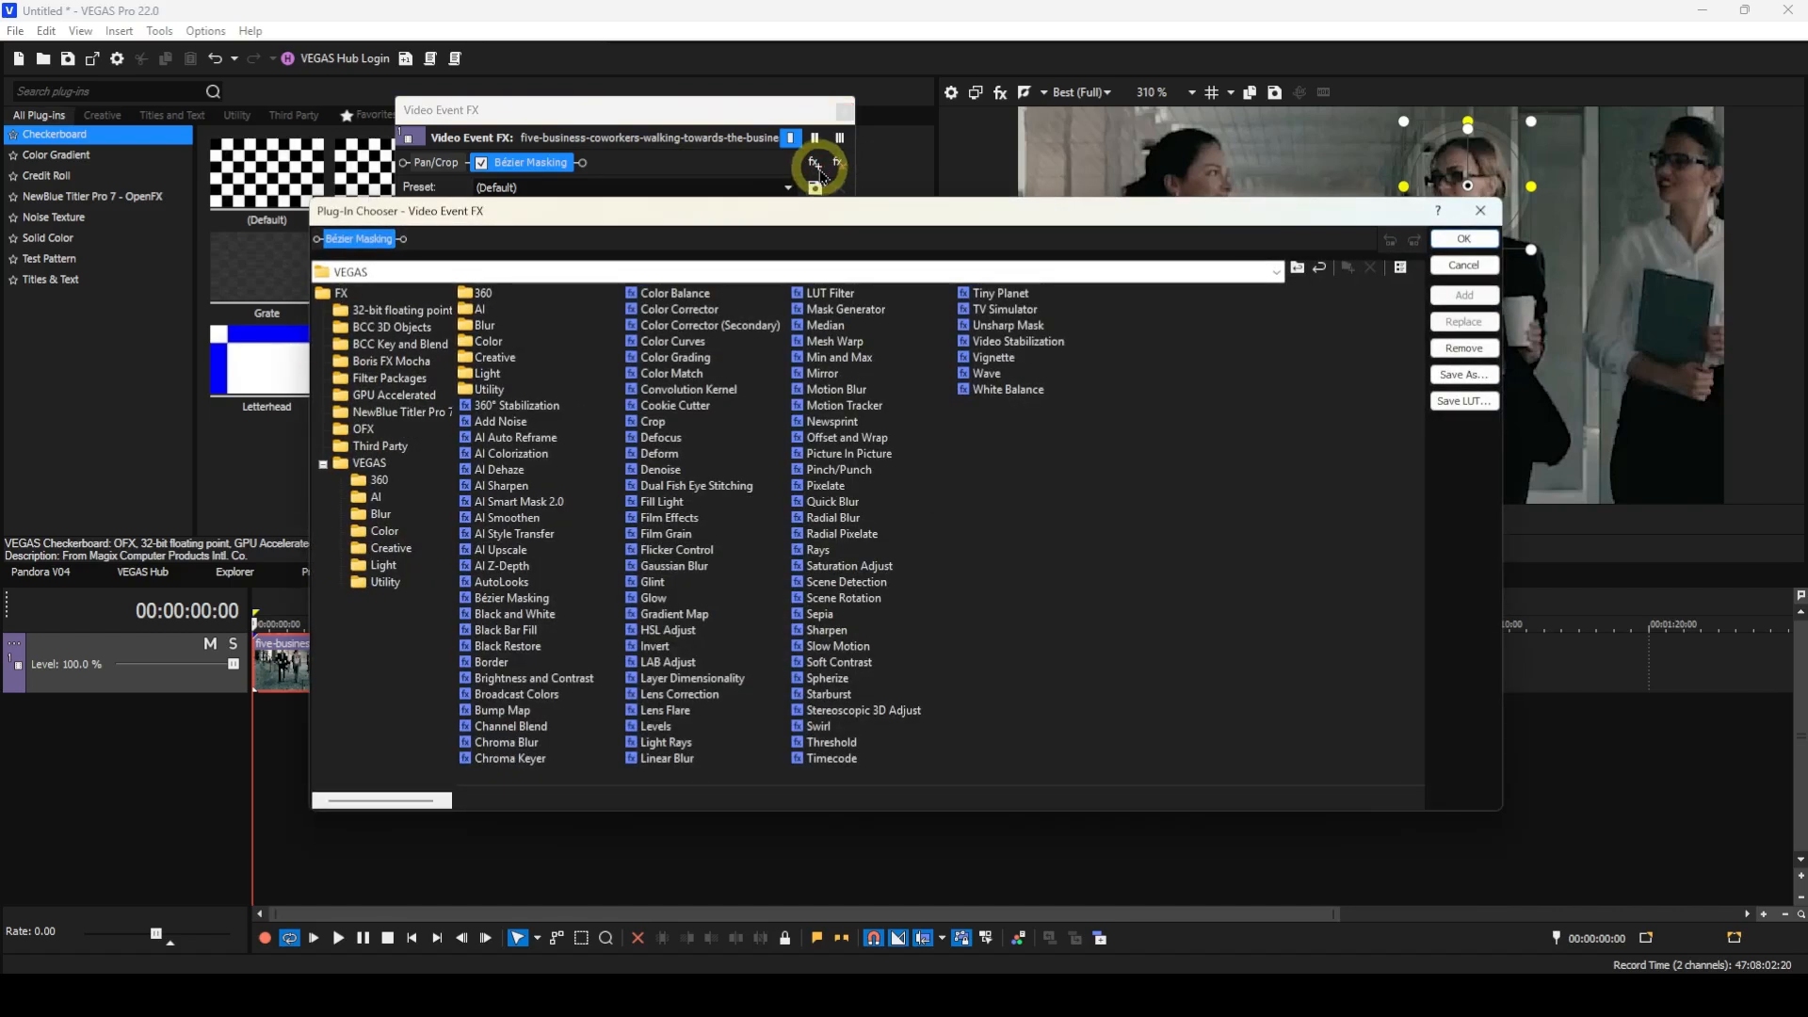
click(664, 567)
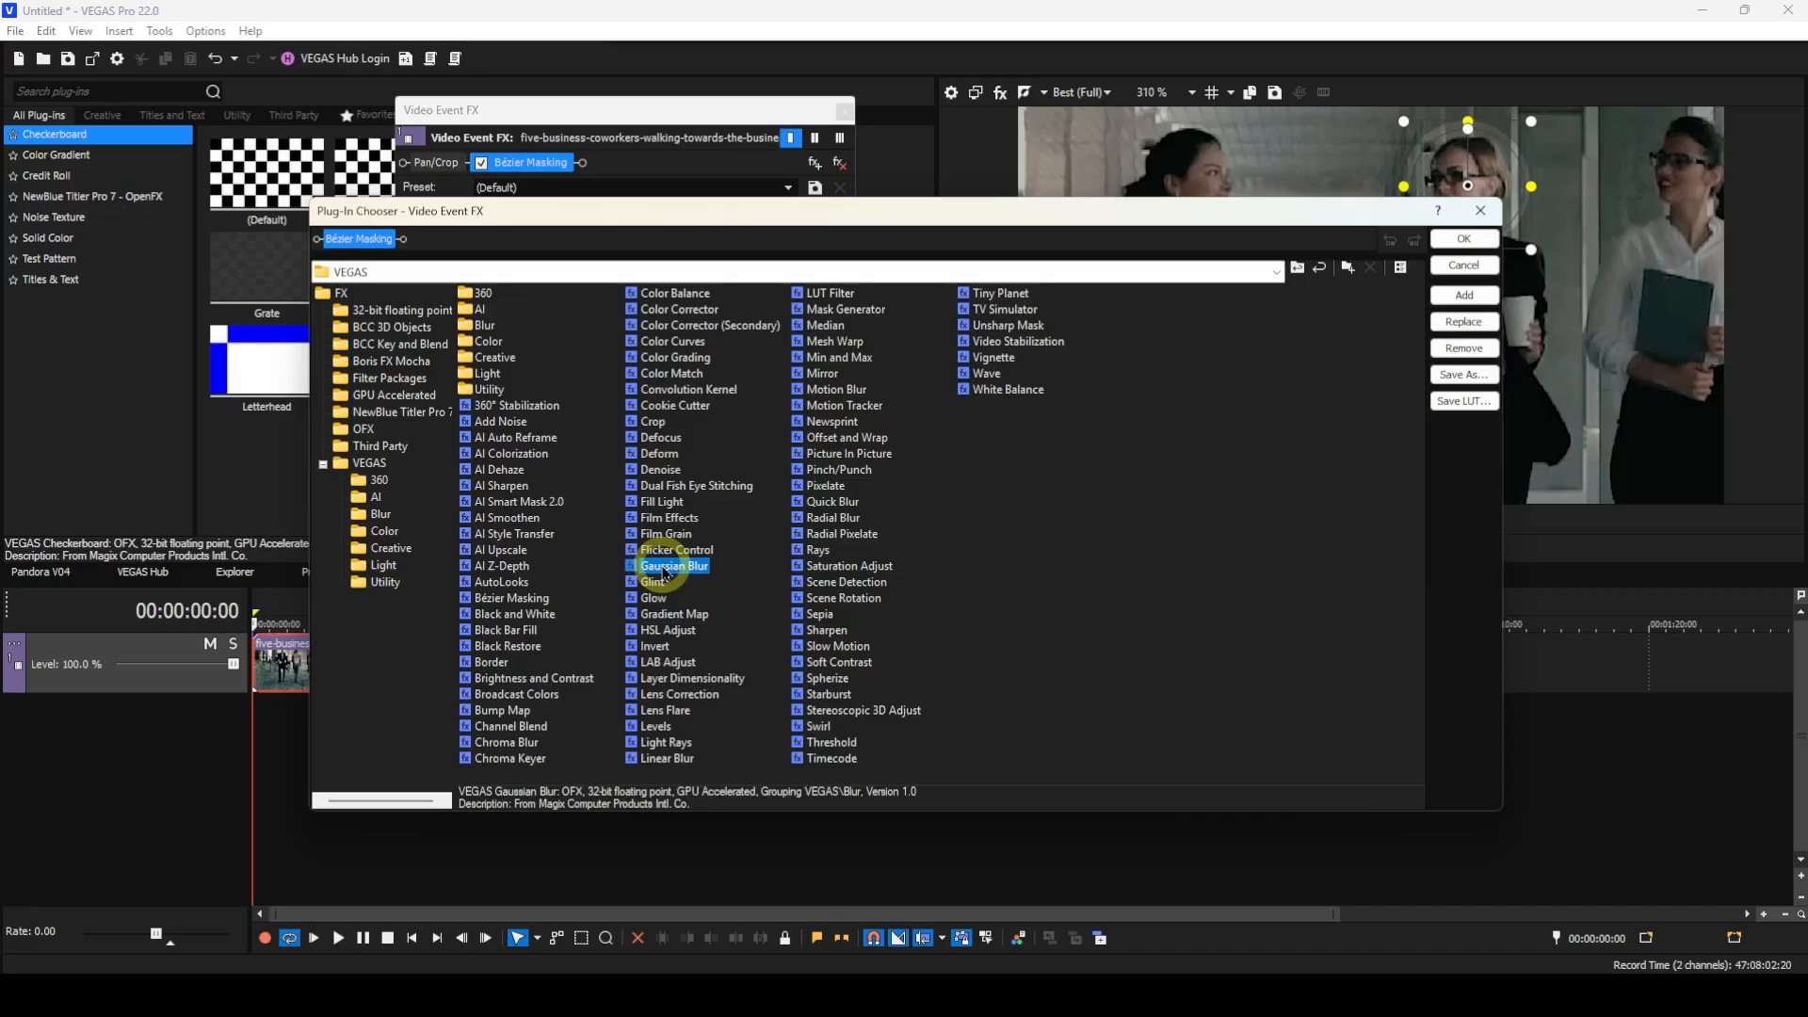
click(1438, 298)
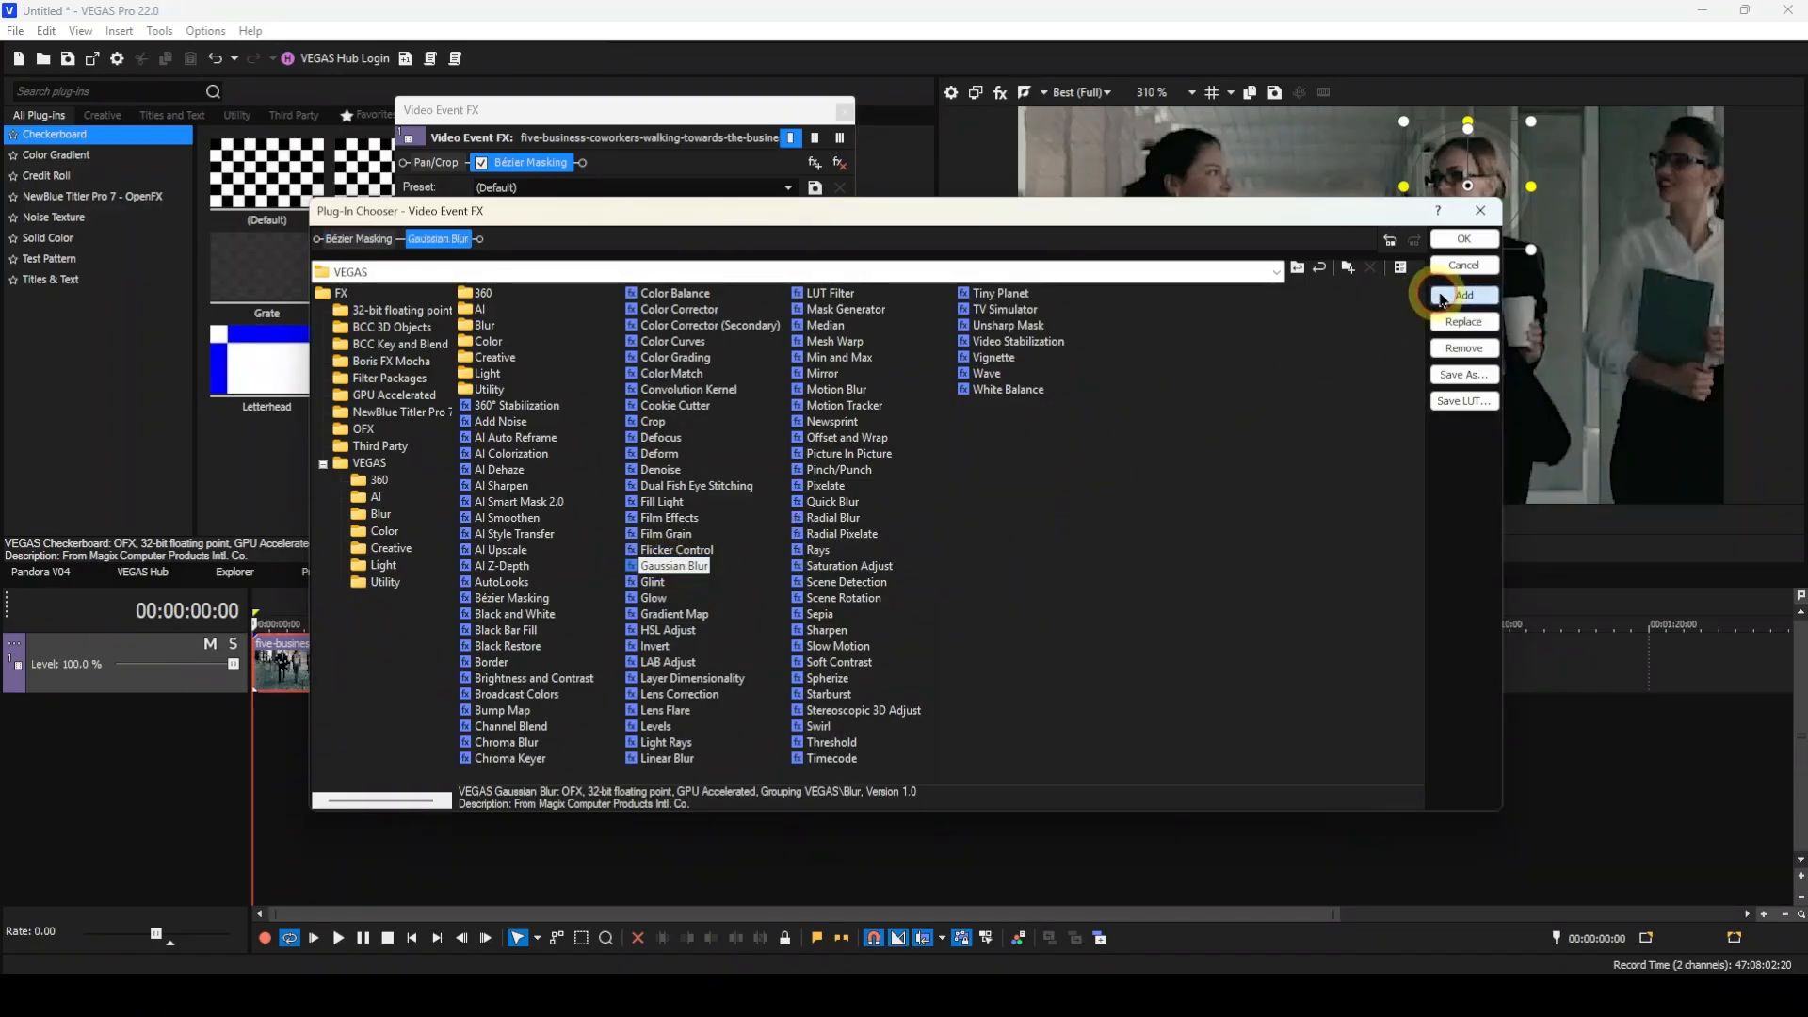
click(1446, 242)
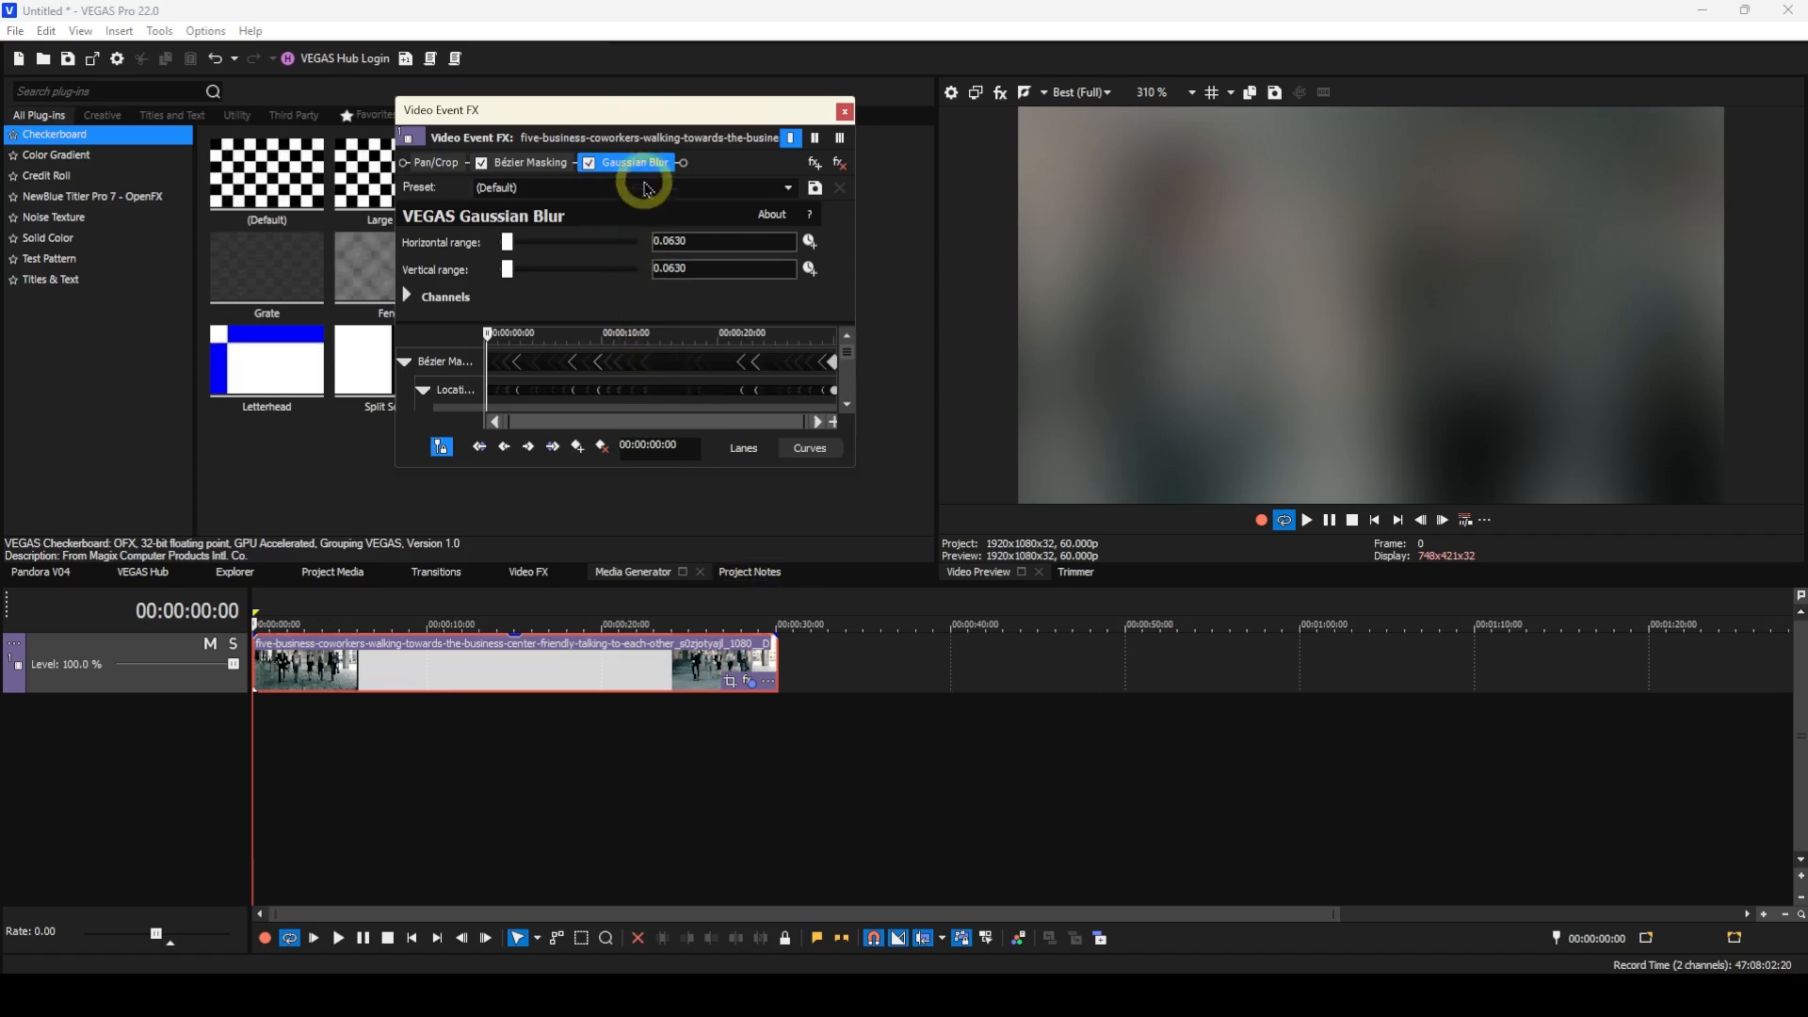
- Move Gaussian Blur ahead of Bézier Masking in the clip's effect chain, and enable Mask FX with Blend 0 on the masking effect
drag(660, 170, 518, 170)
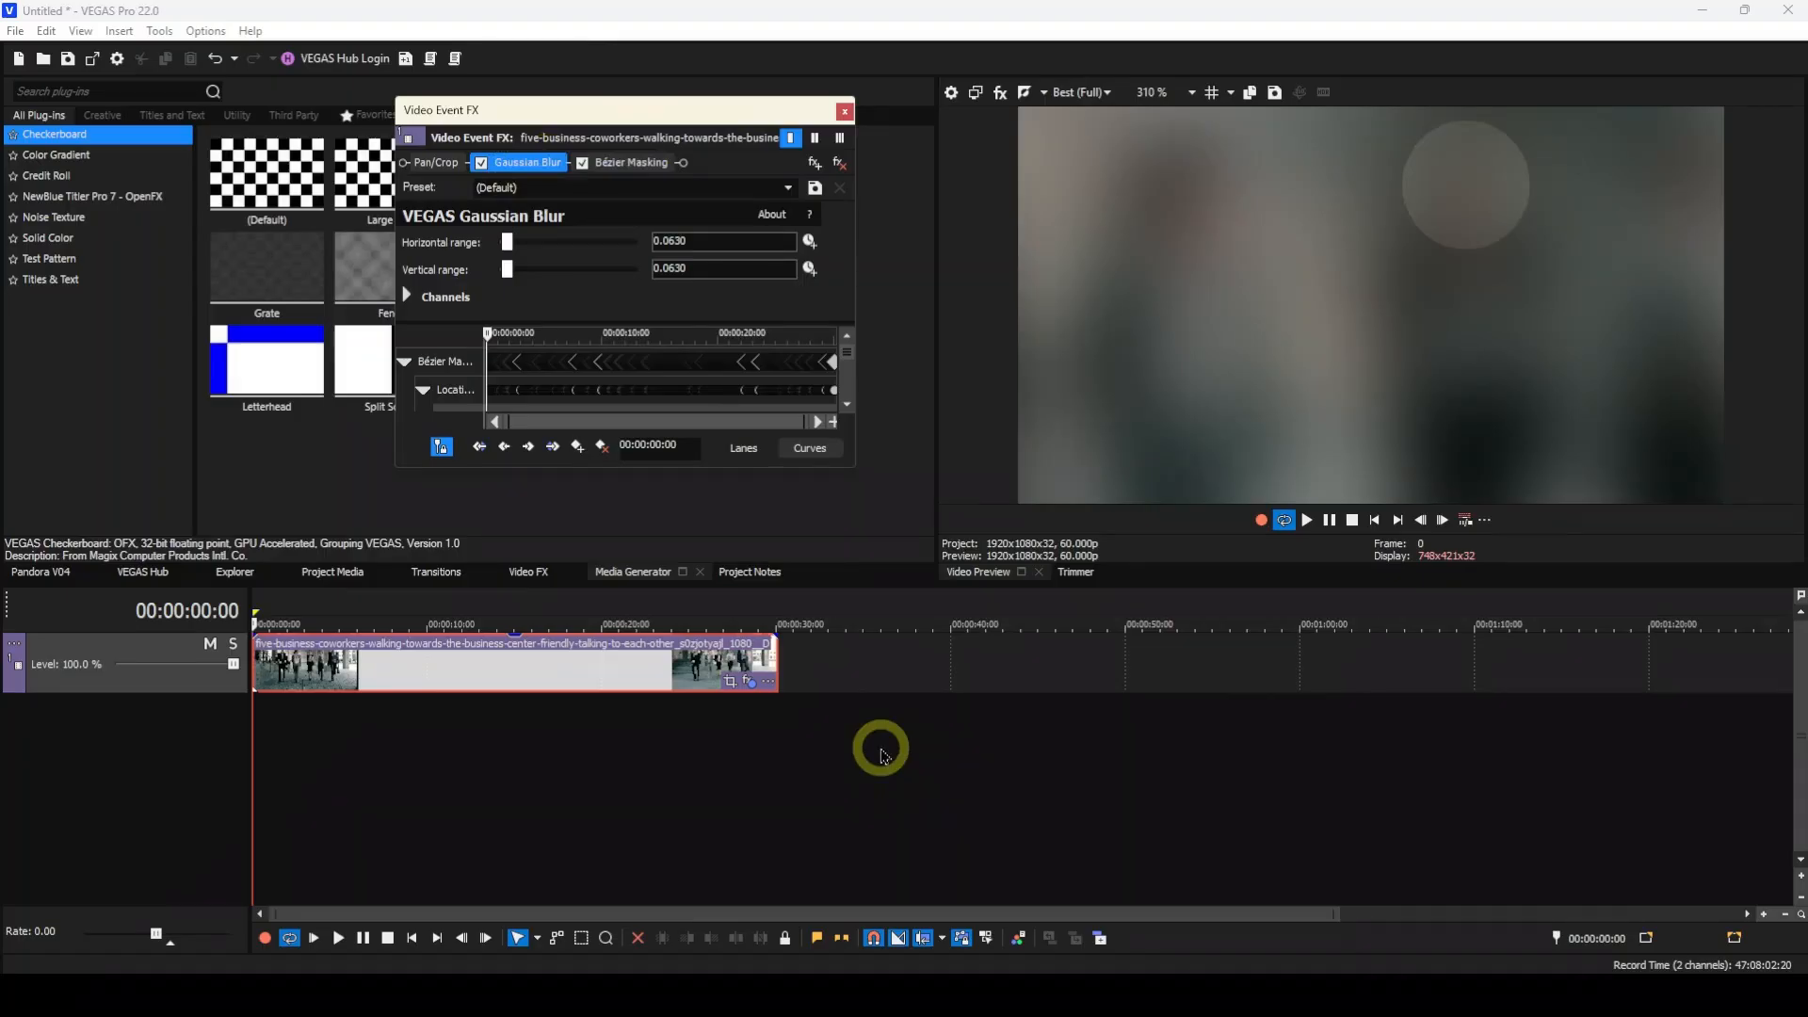
click(605, 169)
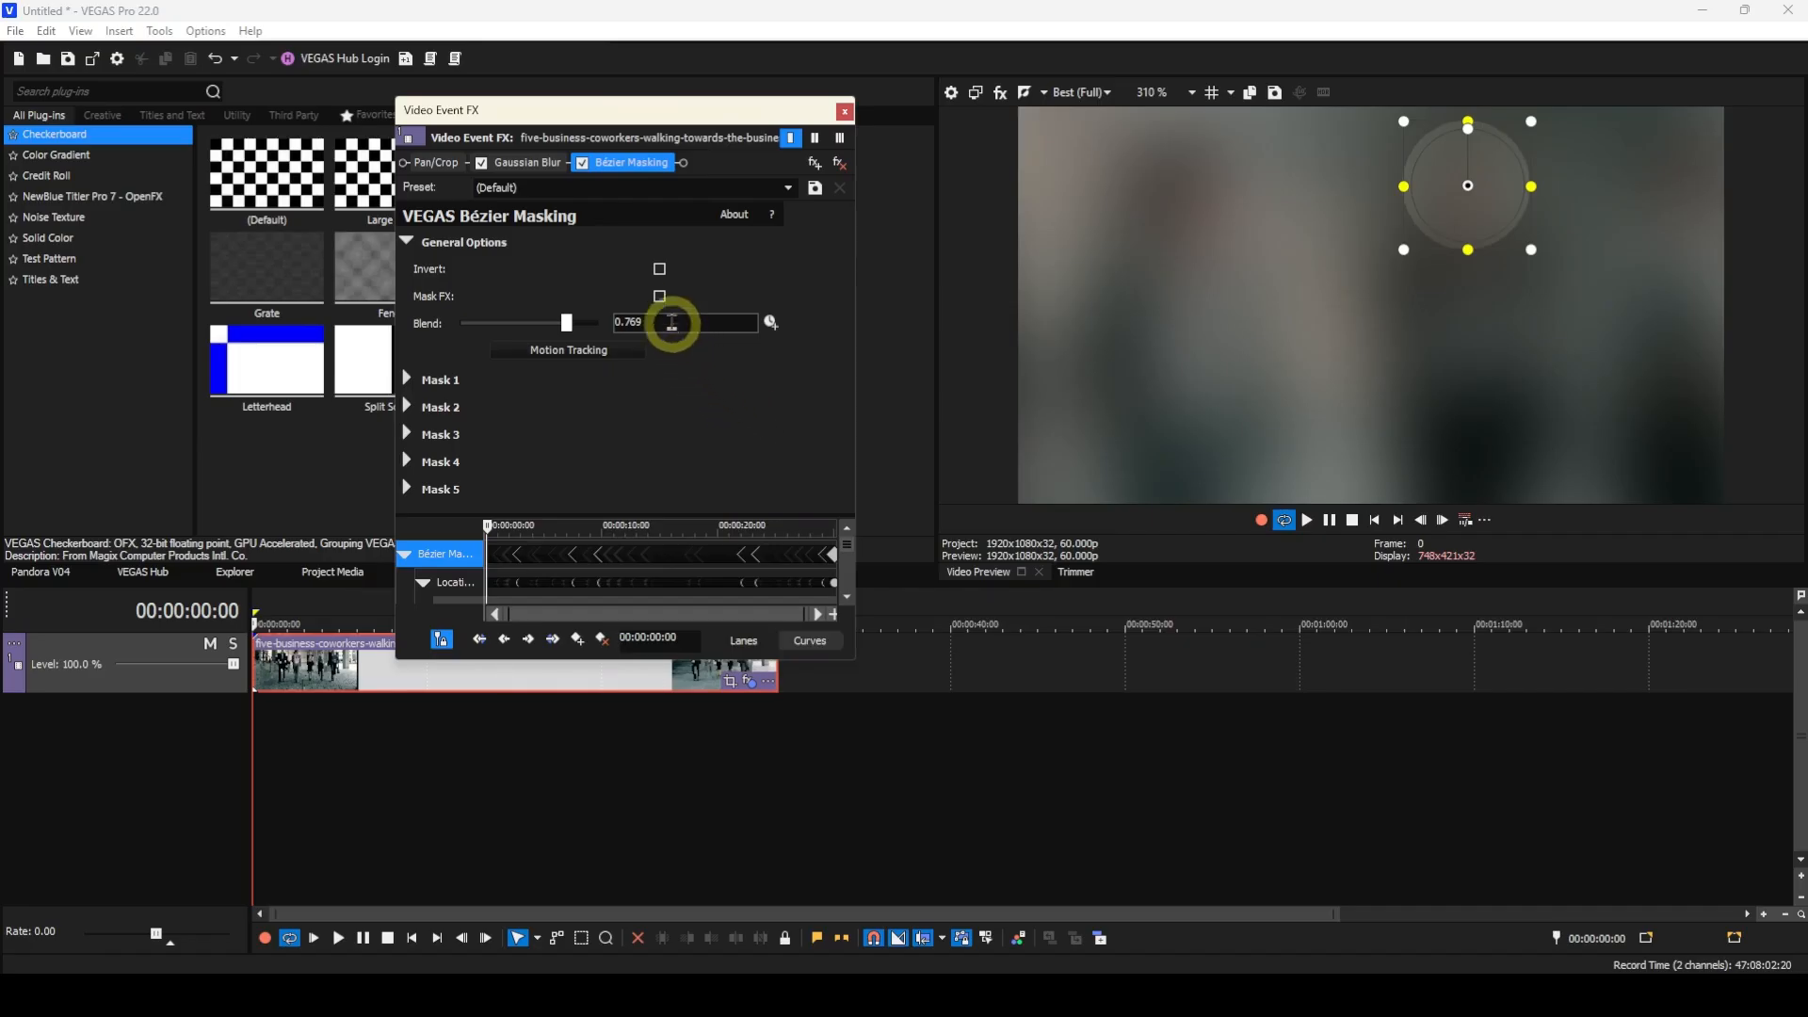
click(660, 298)
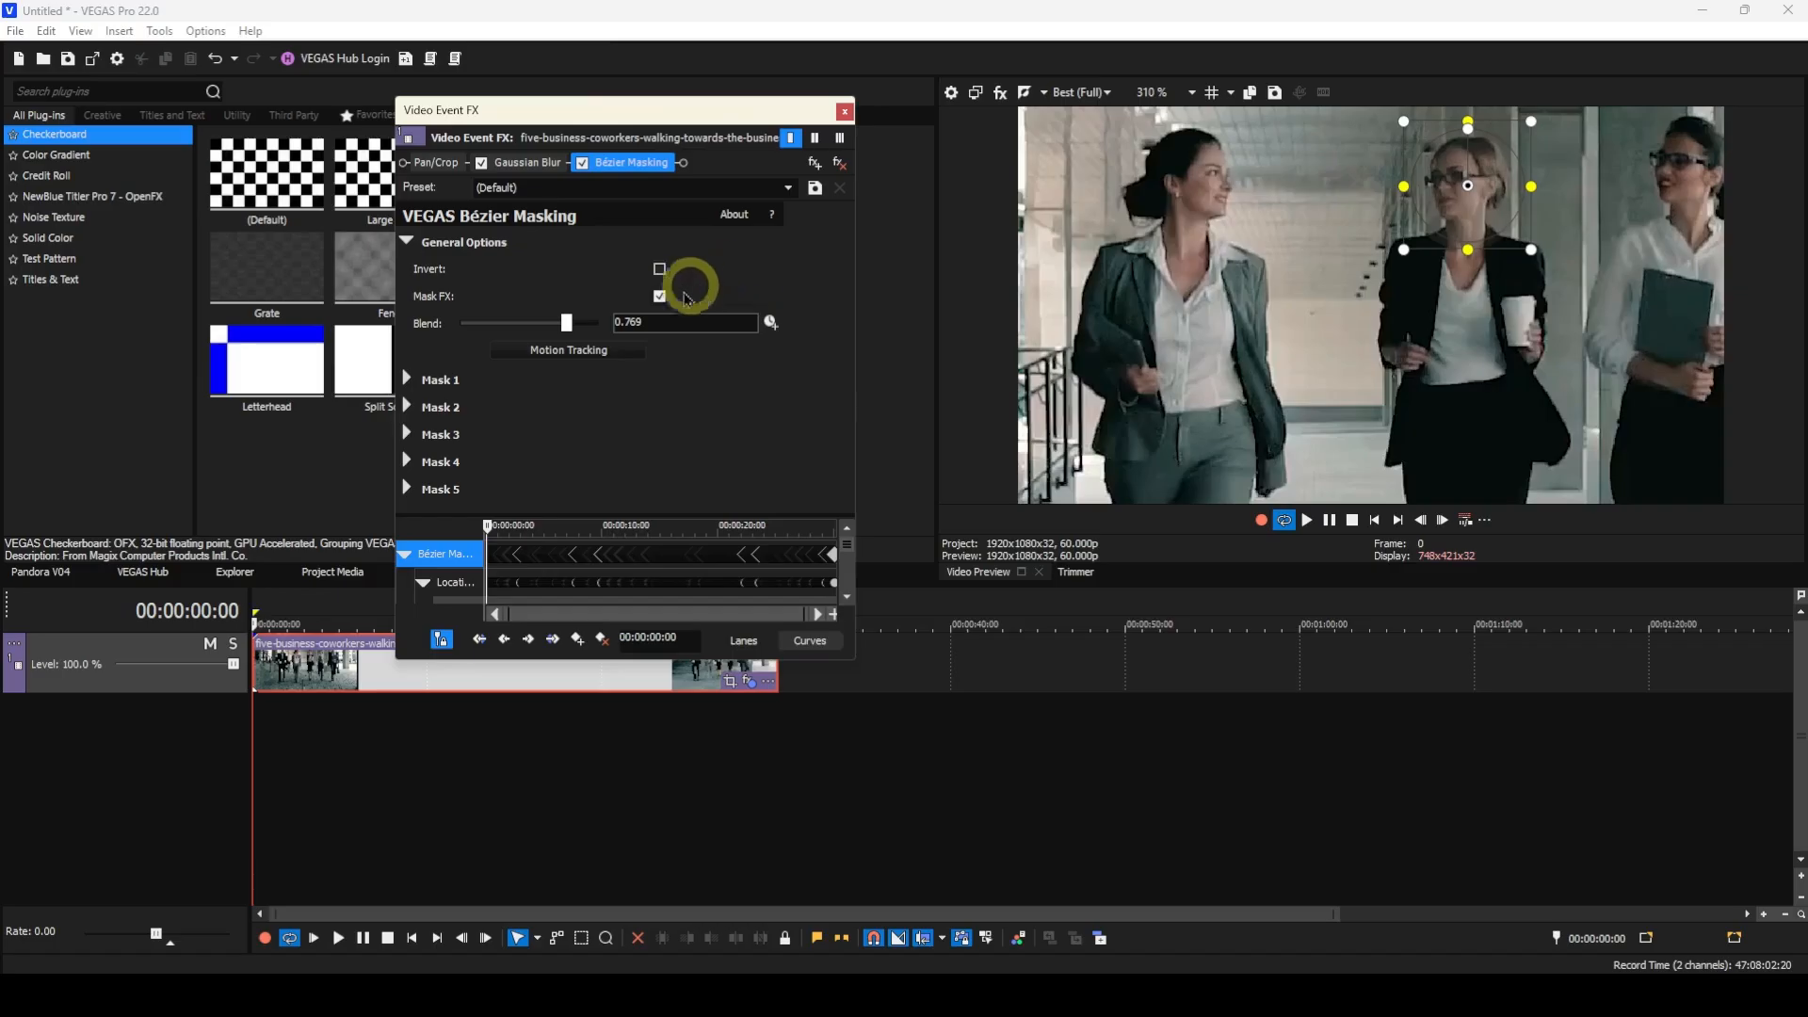
drag(568, 325, 416, 335)
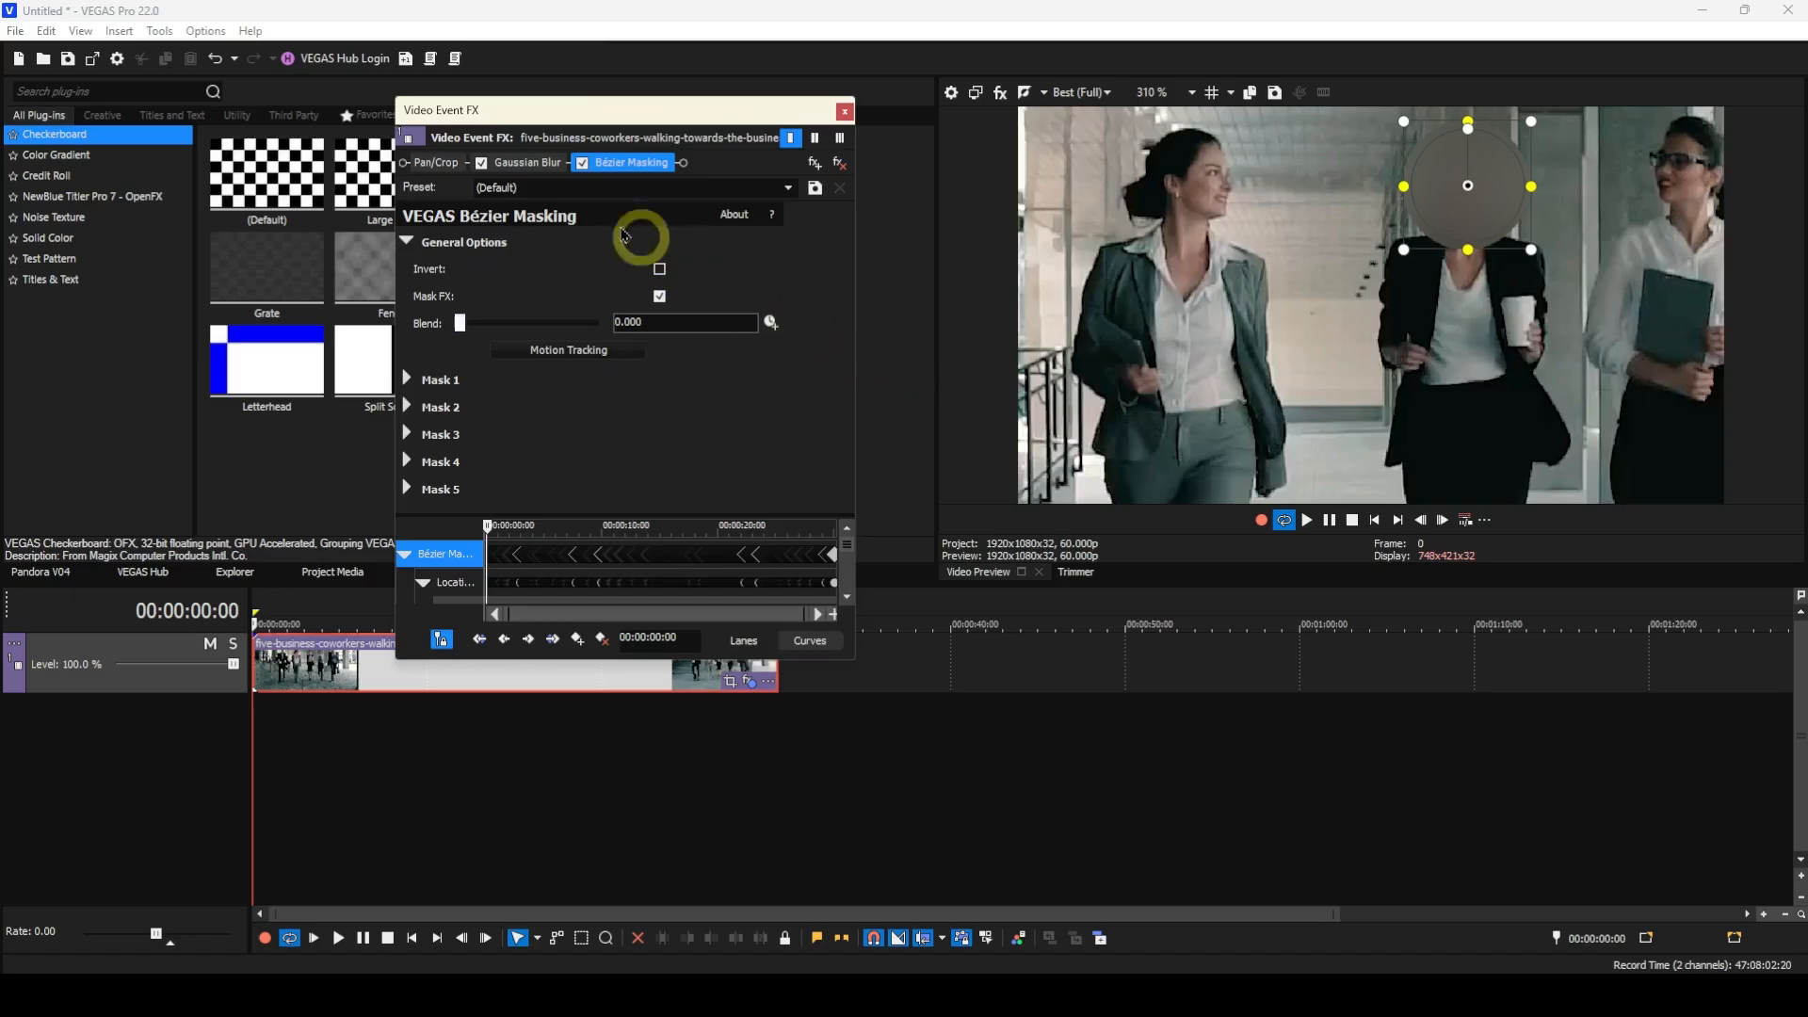
- Set the Gaussian Blur's horizontal and vertical range both to 0.01
click(525, 166)
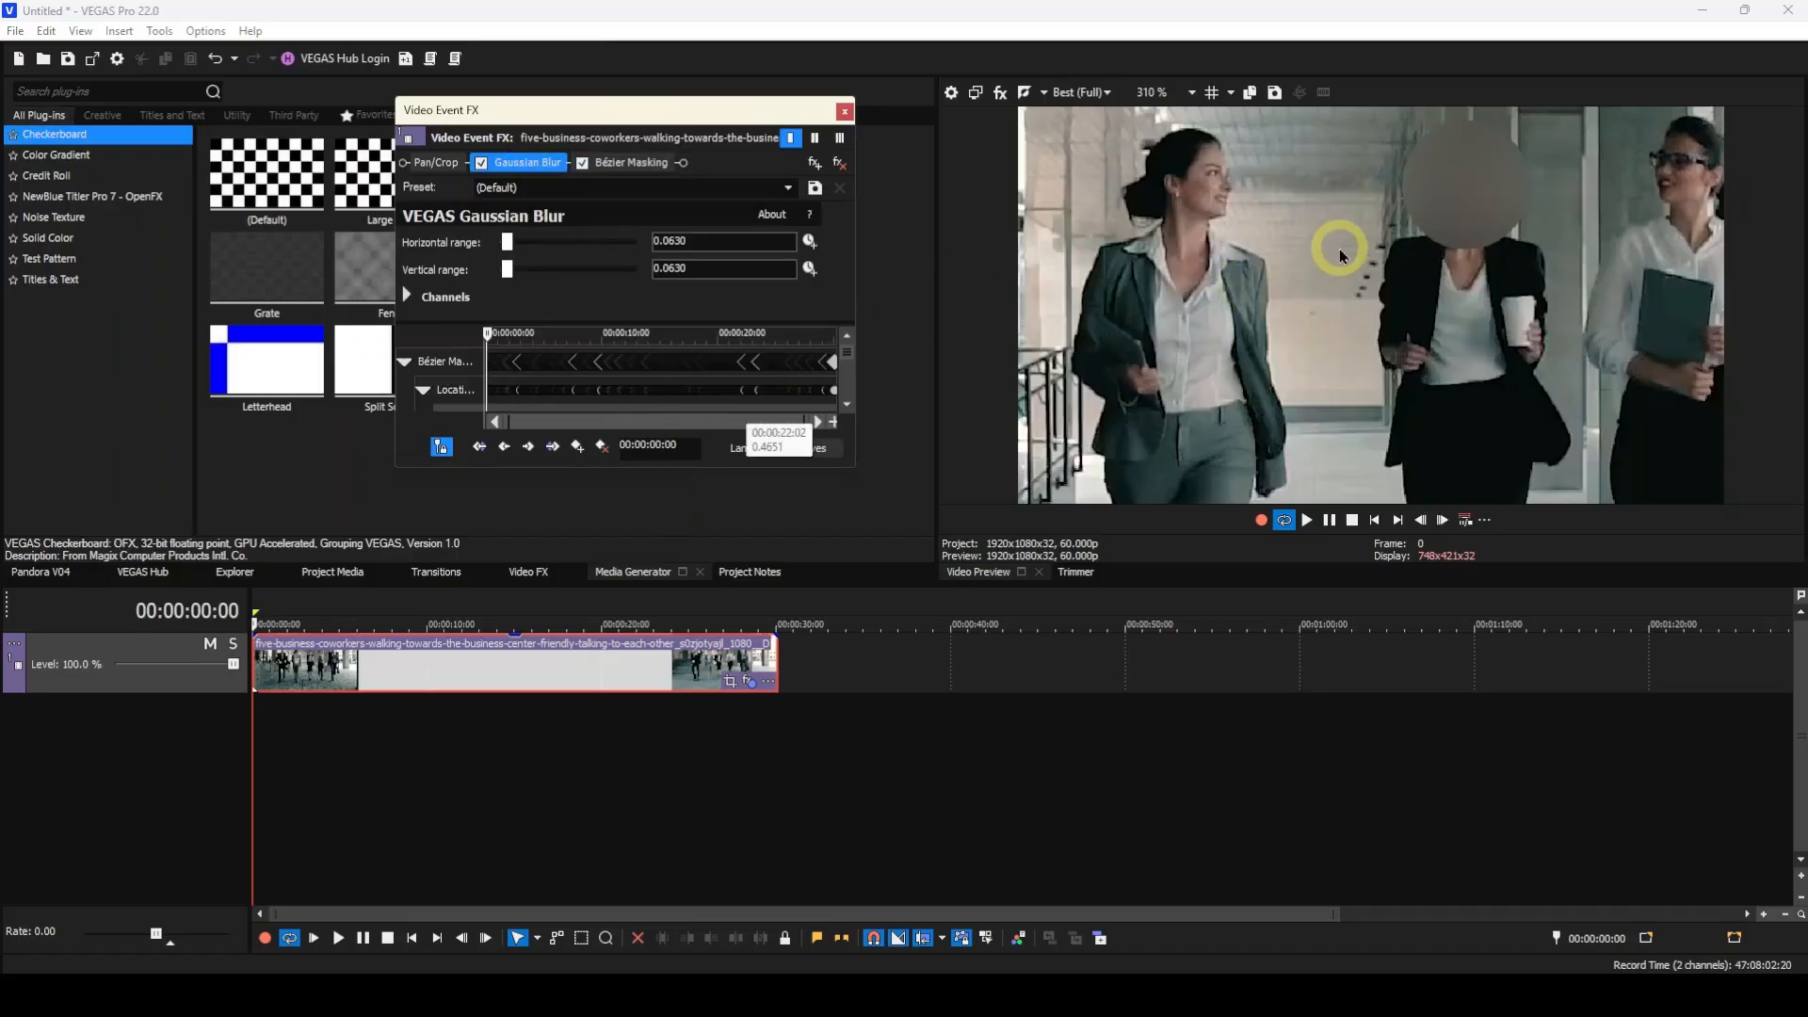
mouse_move(1246, 320)
mouse_down()
mouse_move(1263, 311)
mouse_move(1240, 323)
mouse_up()
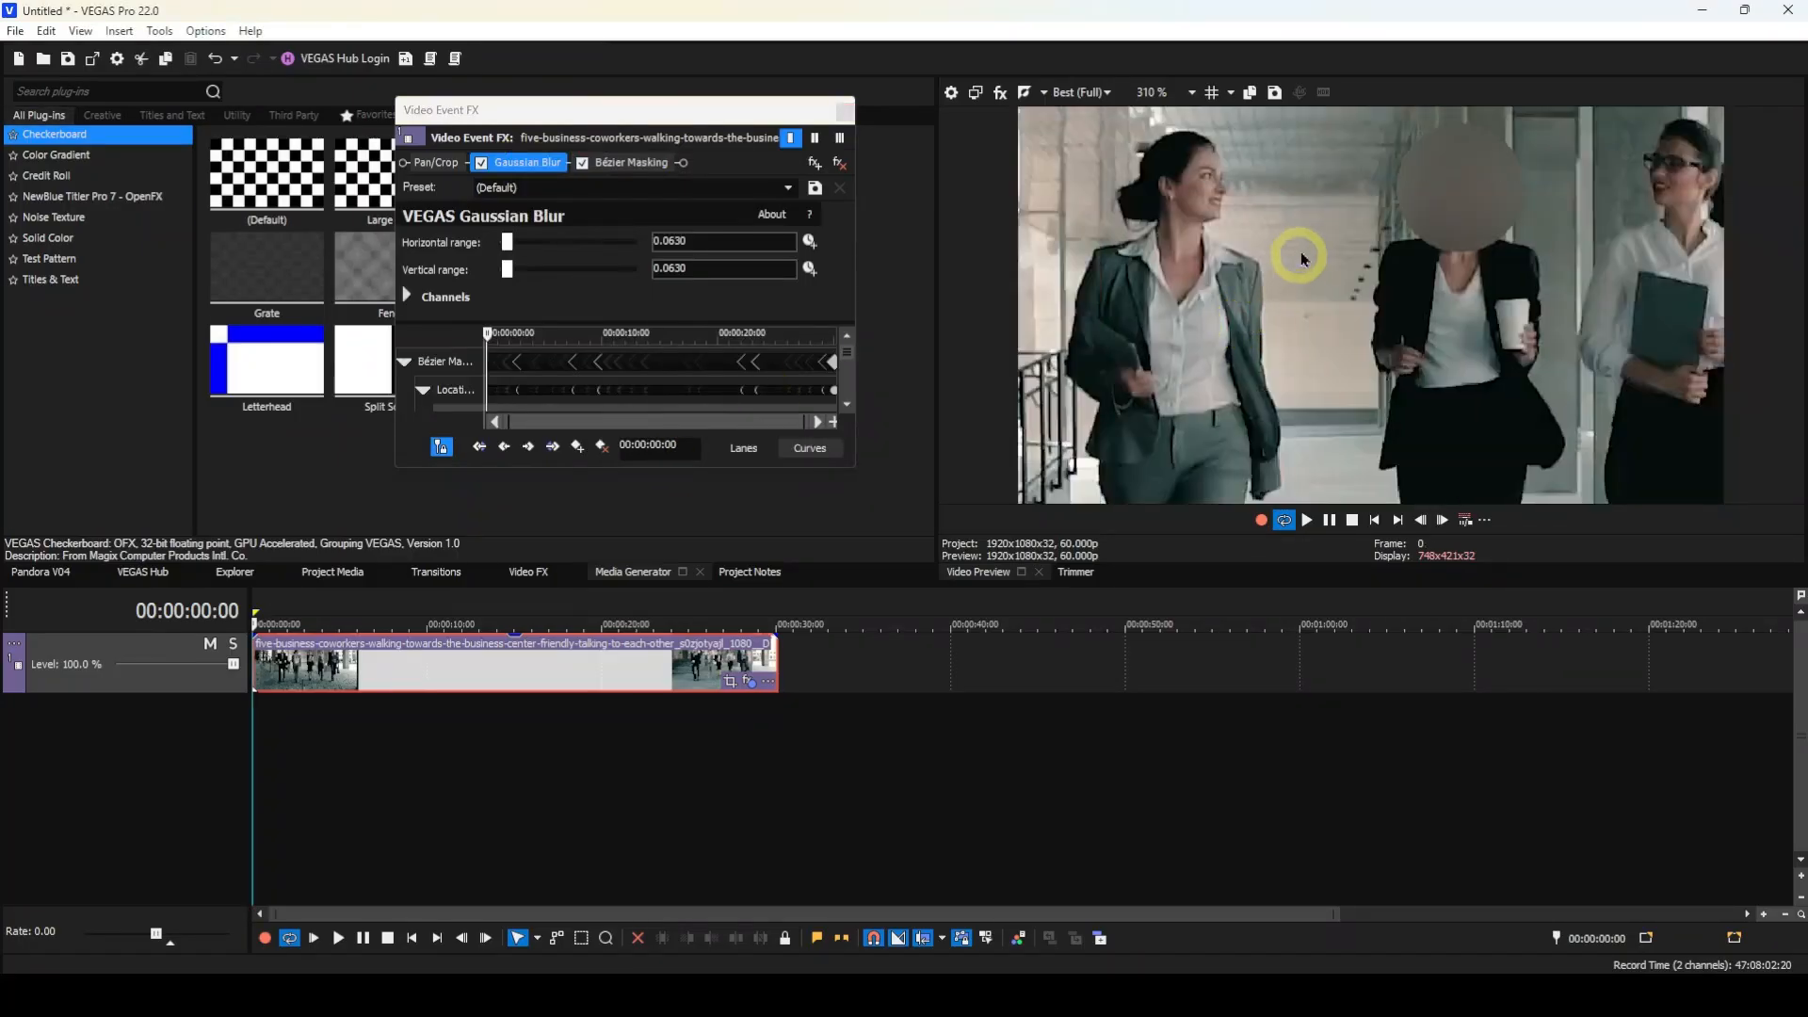
scroll(1234, 350, up, 3)
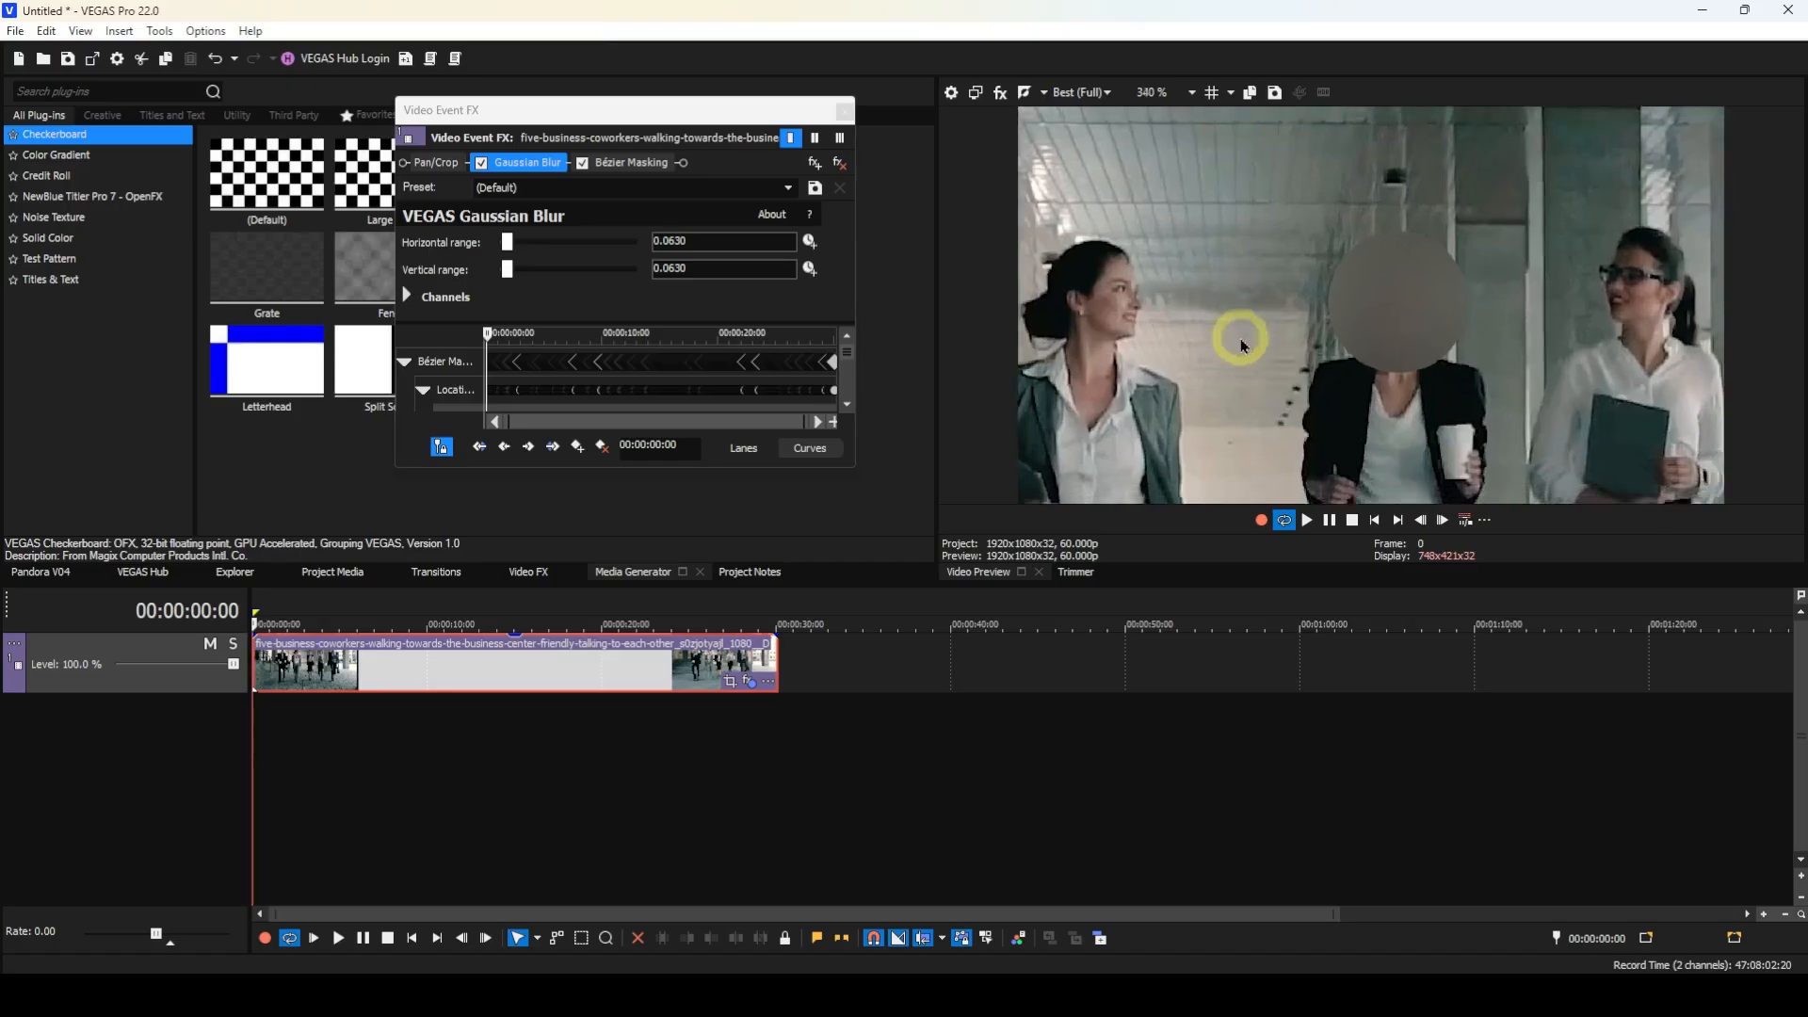
scroll(1394, 332, up, 3)
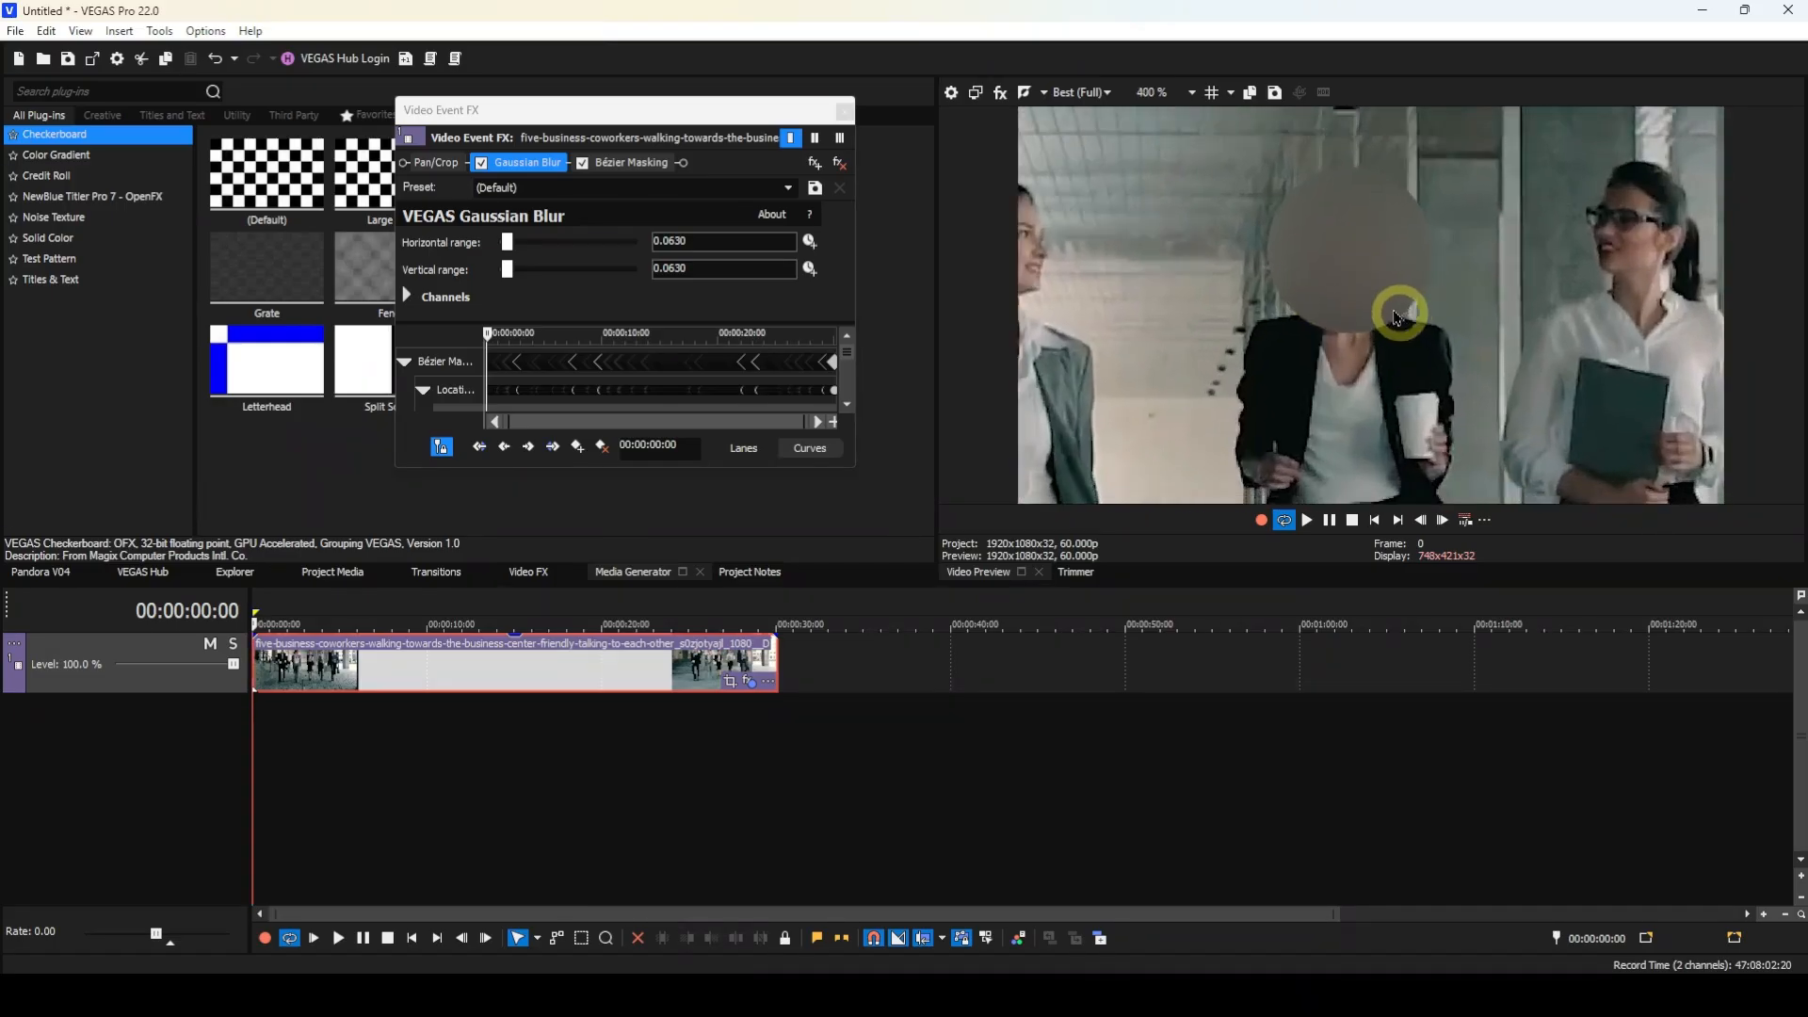
scroll(1398, 315, up, 1)
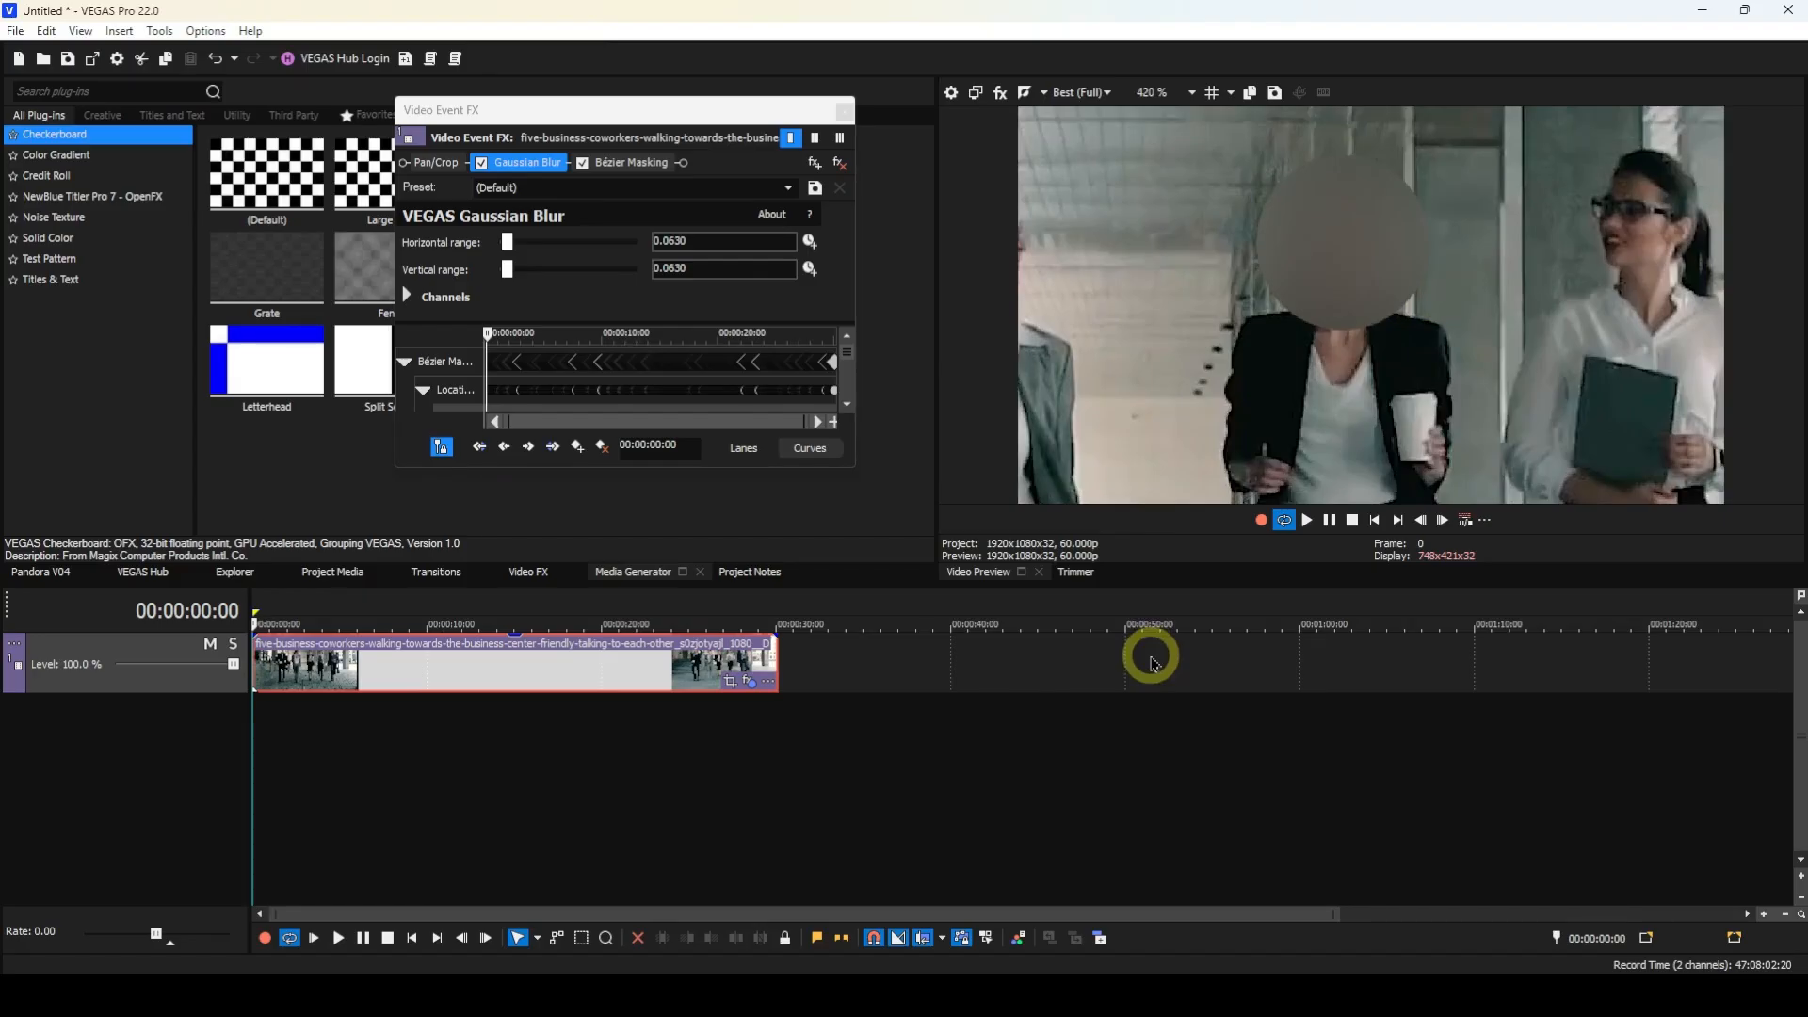
click(709, 247)
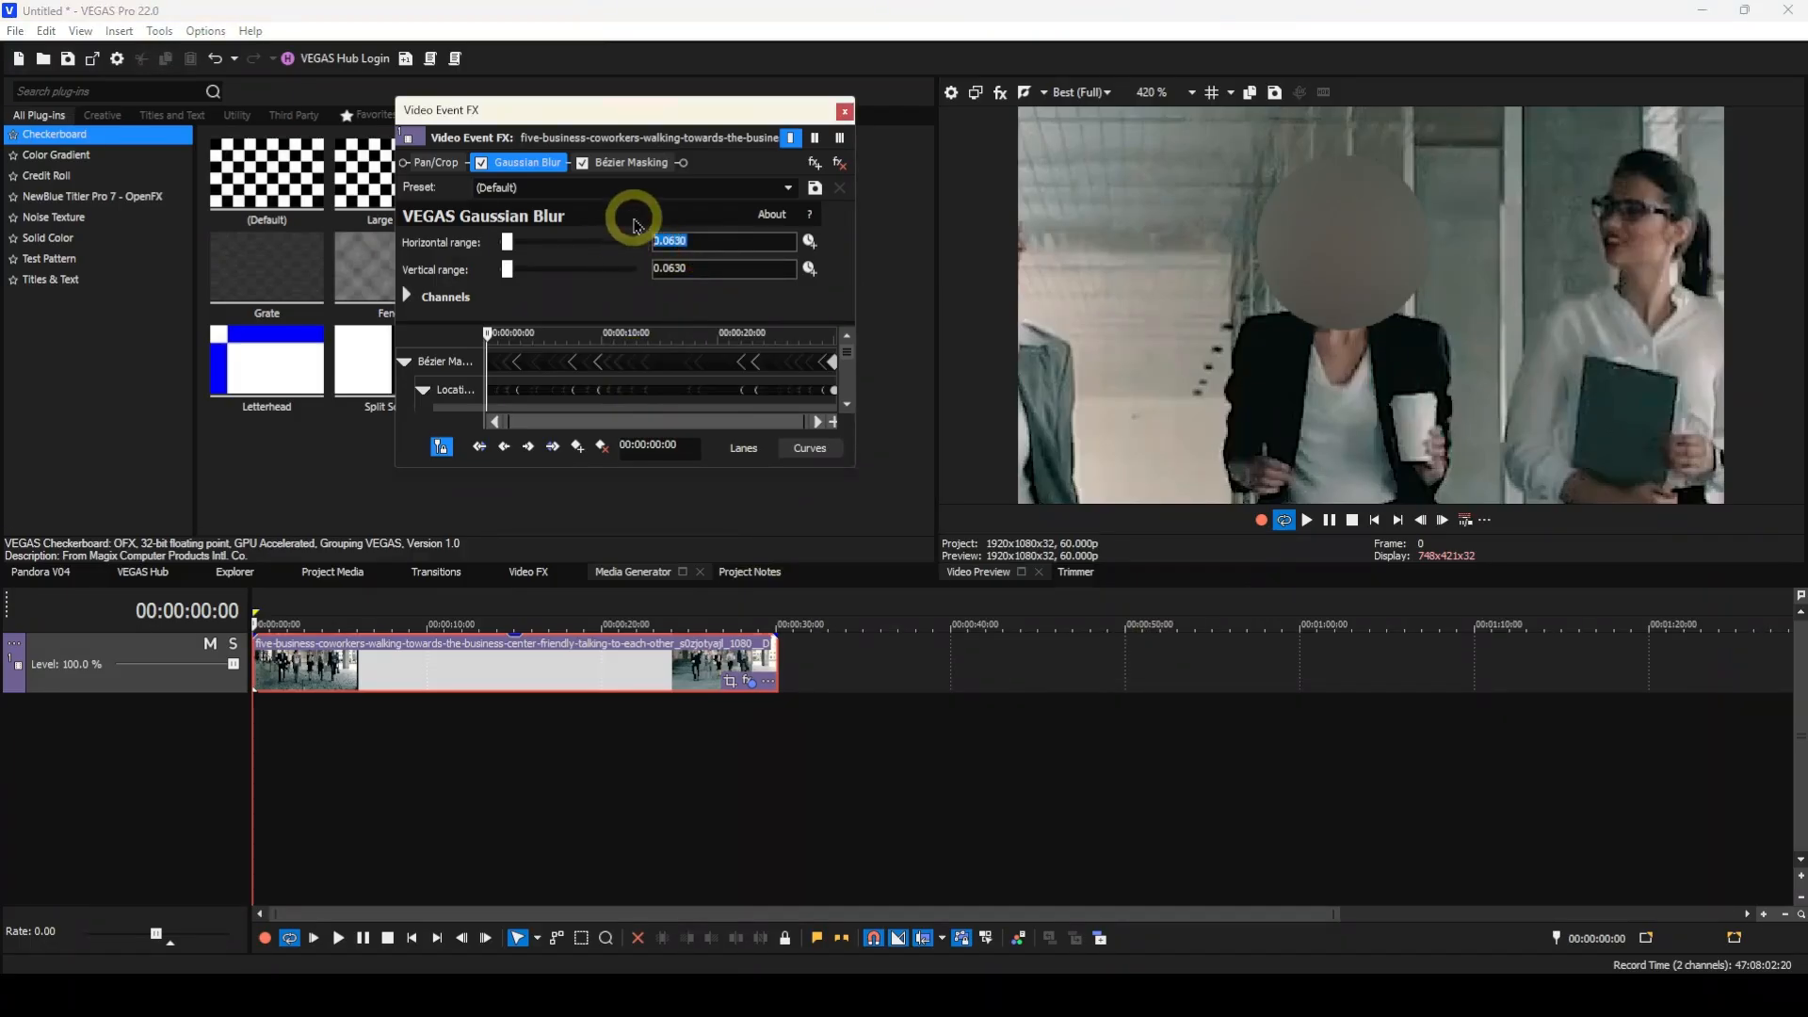
text(0.0)
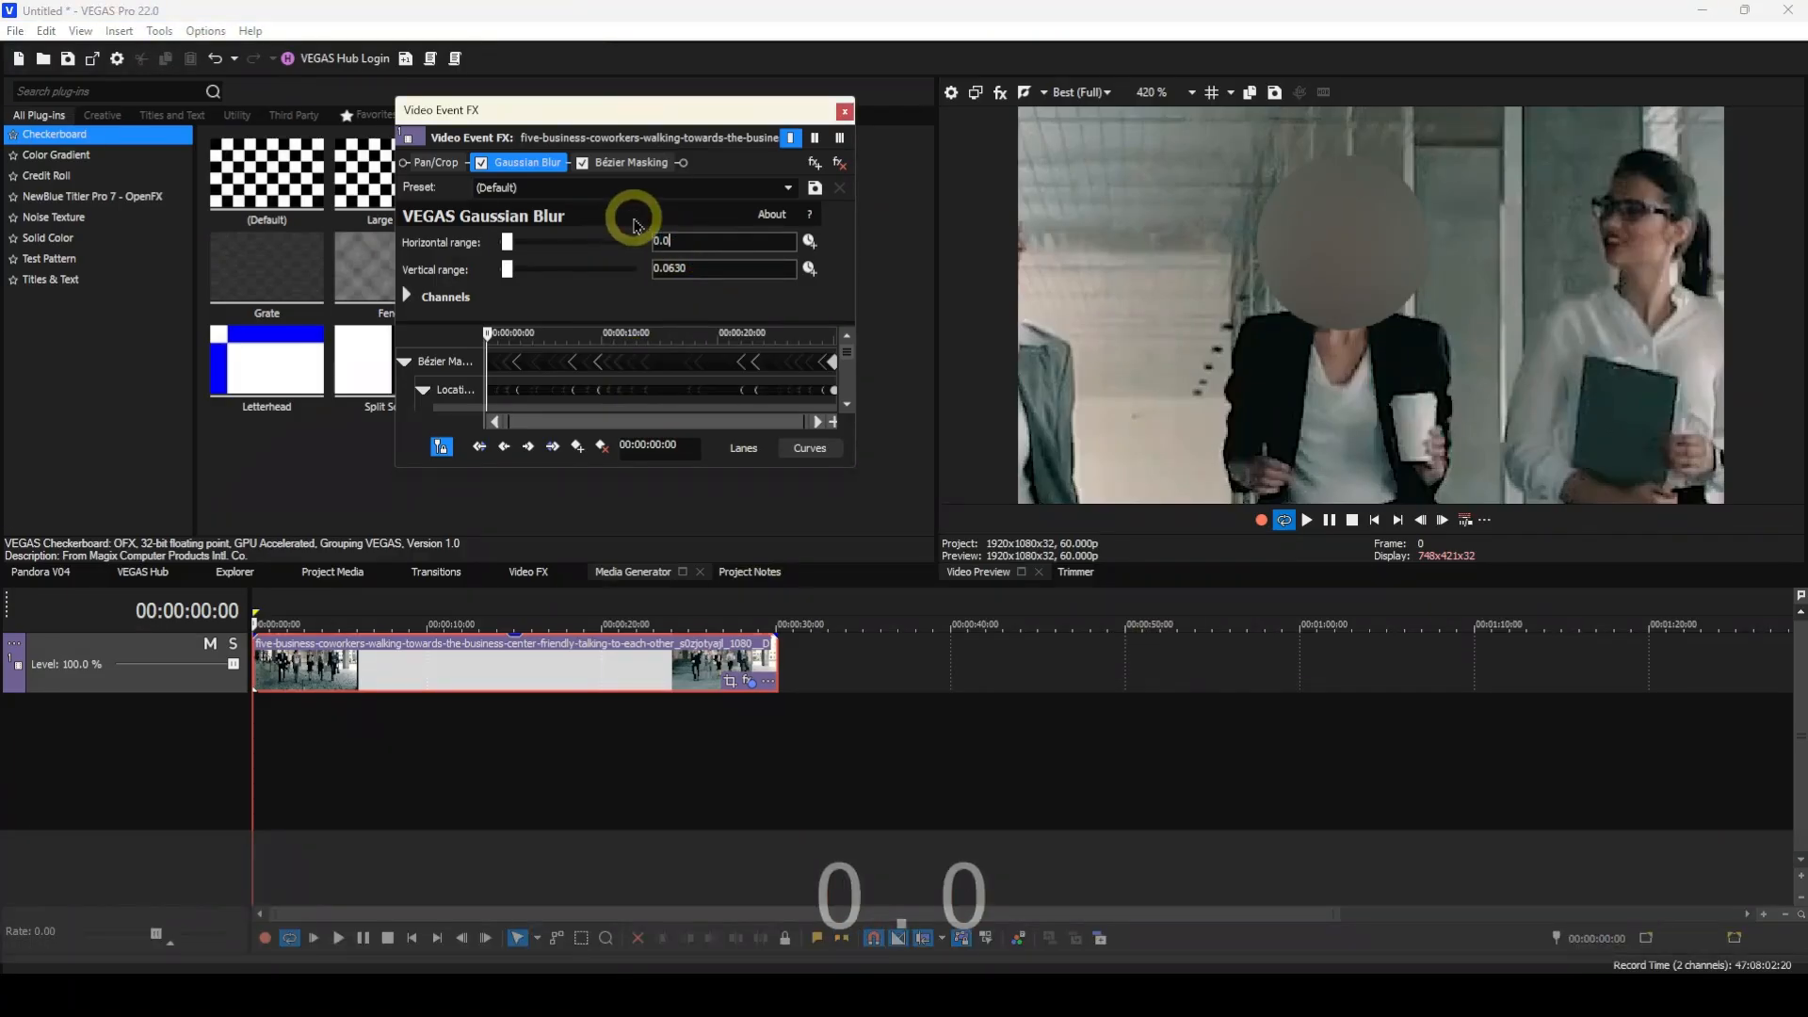
text(1)
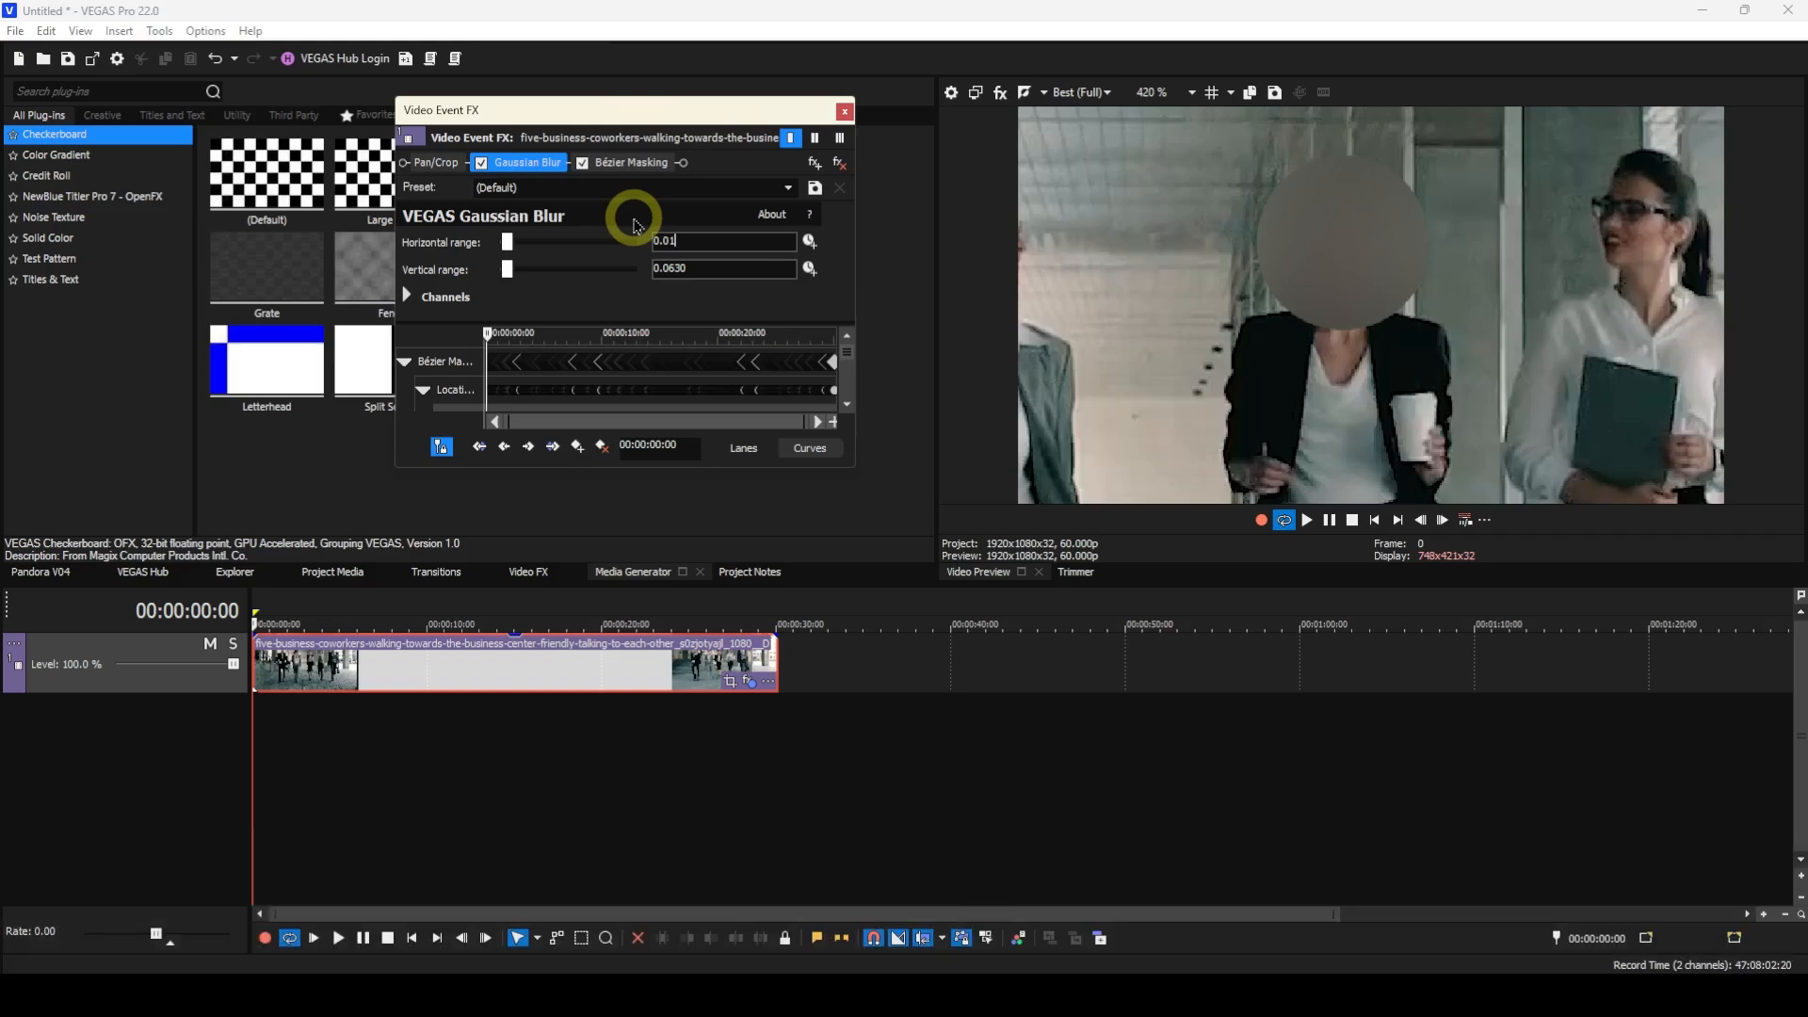
click(718, 274)
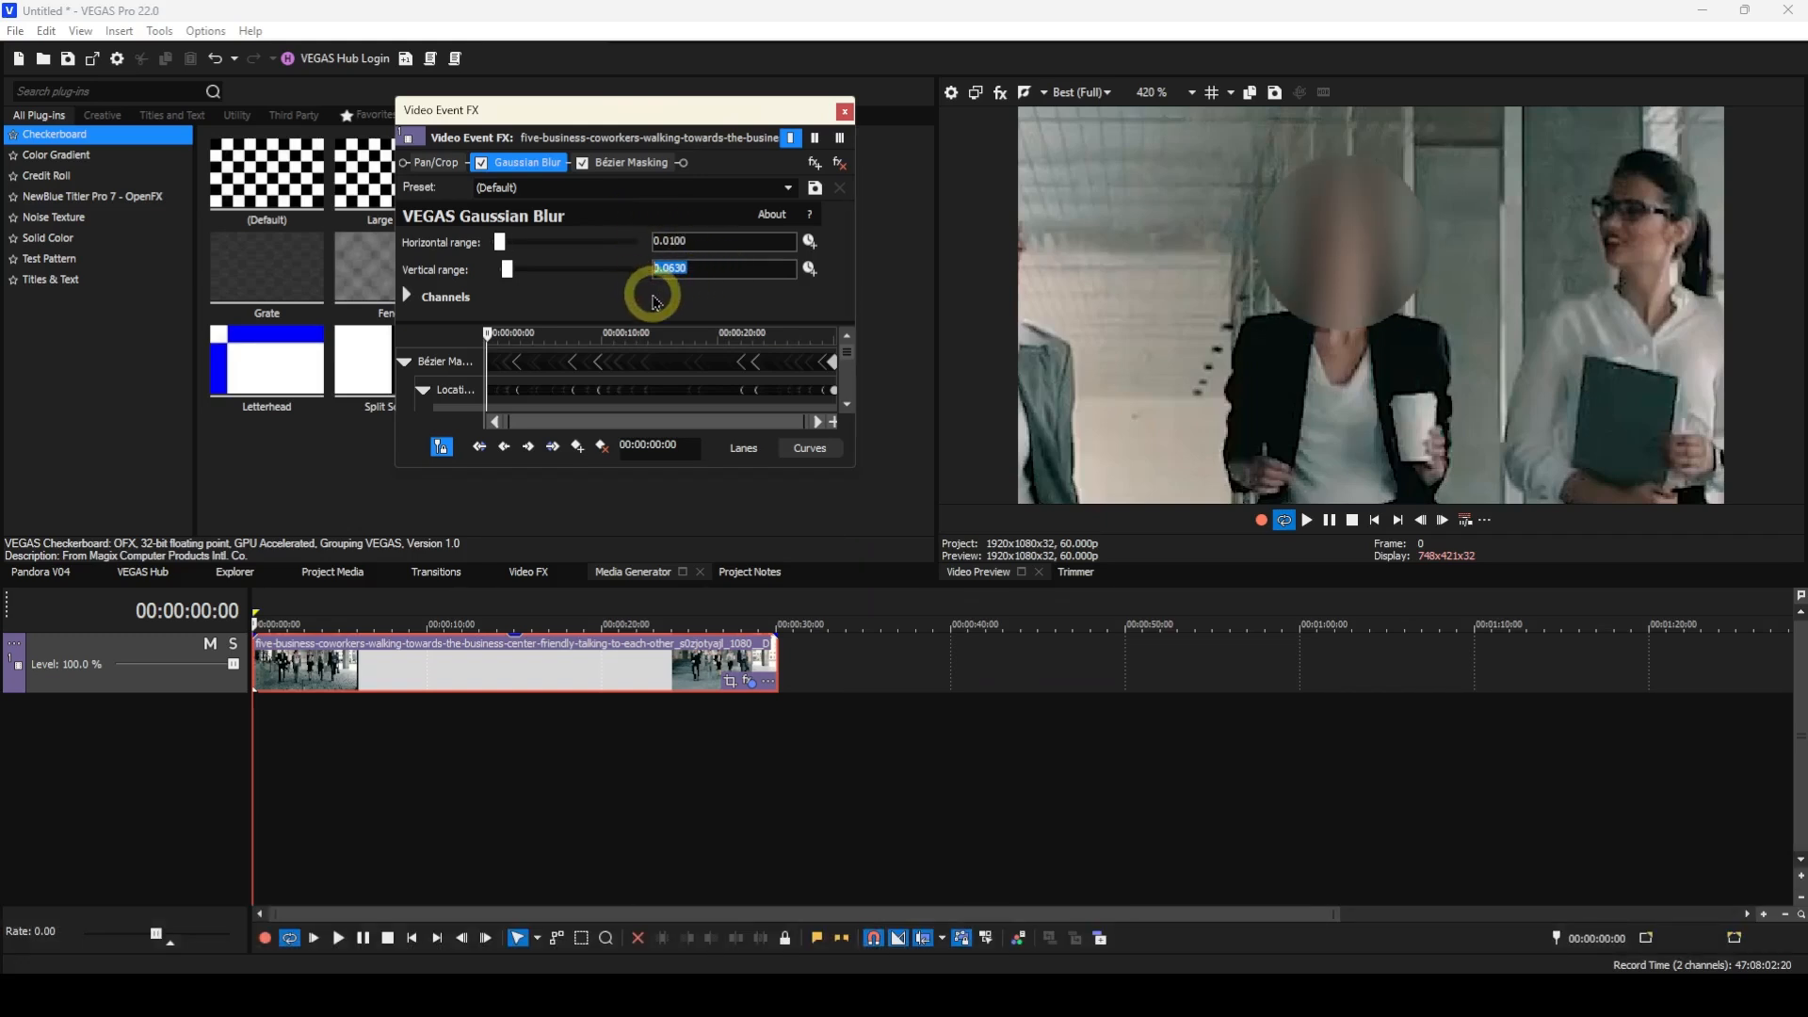
text(0.)
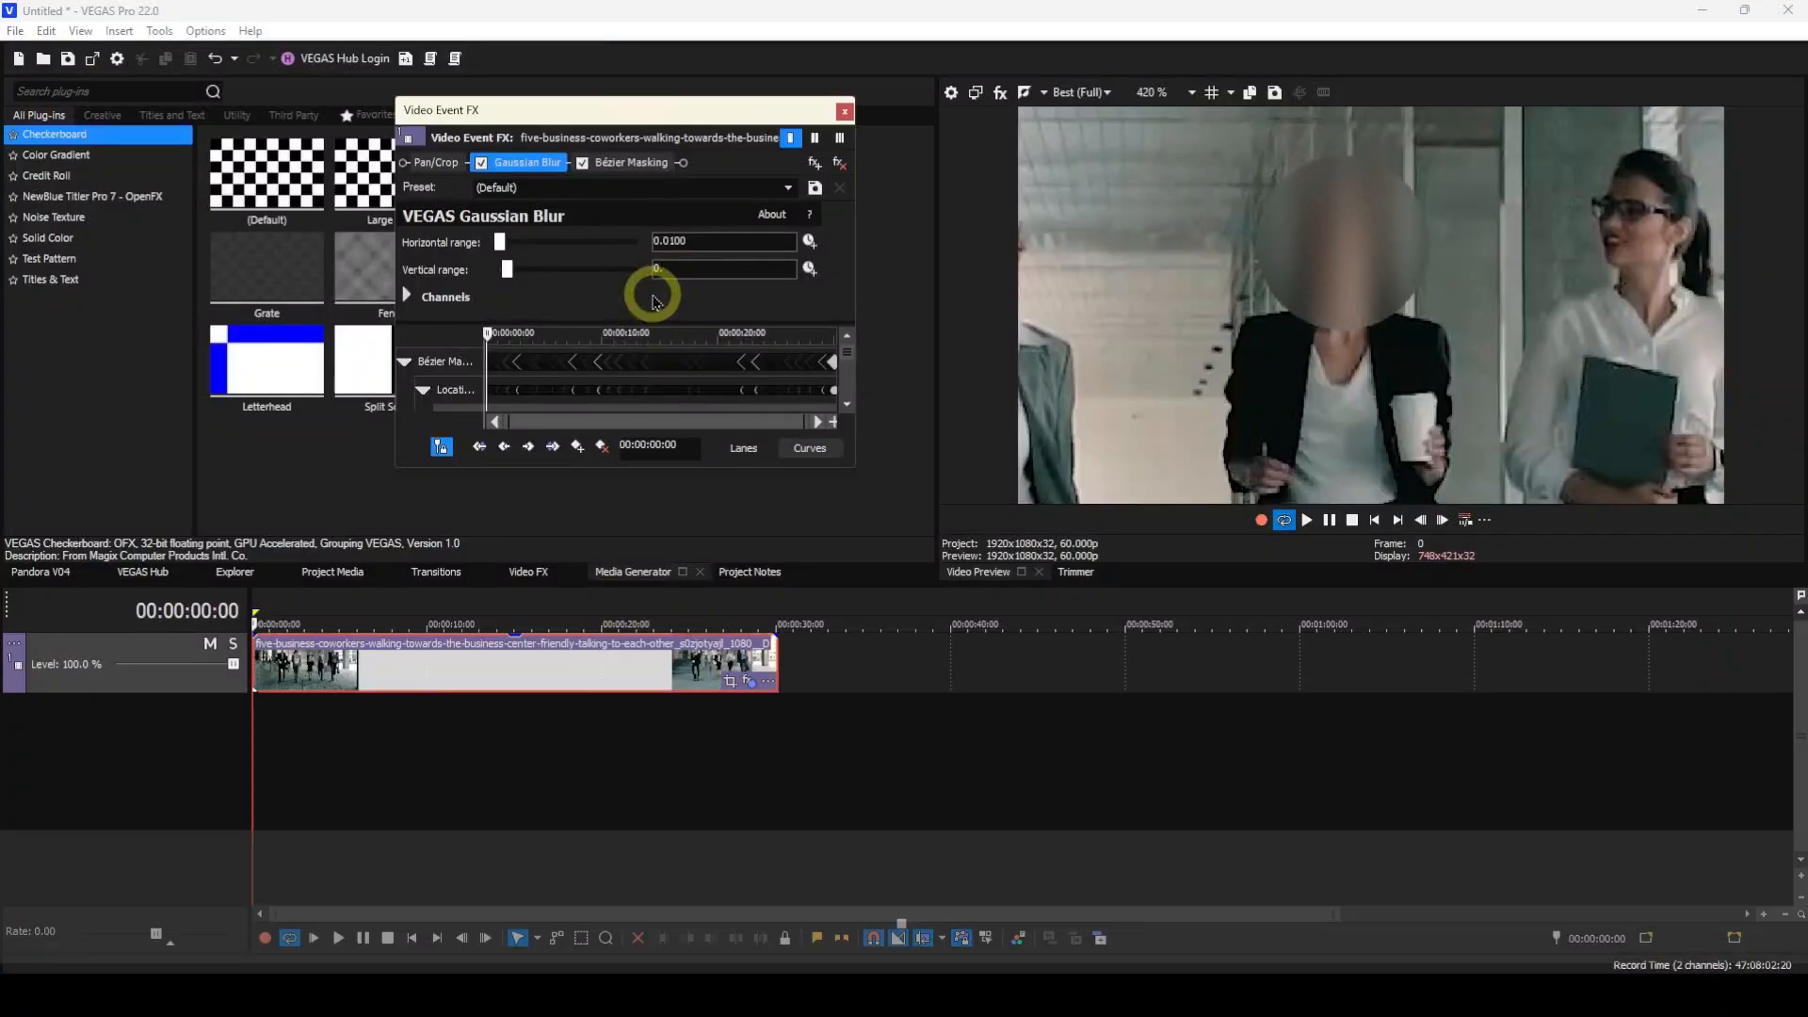
text(01)
key(Return)
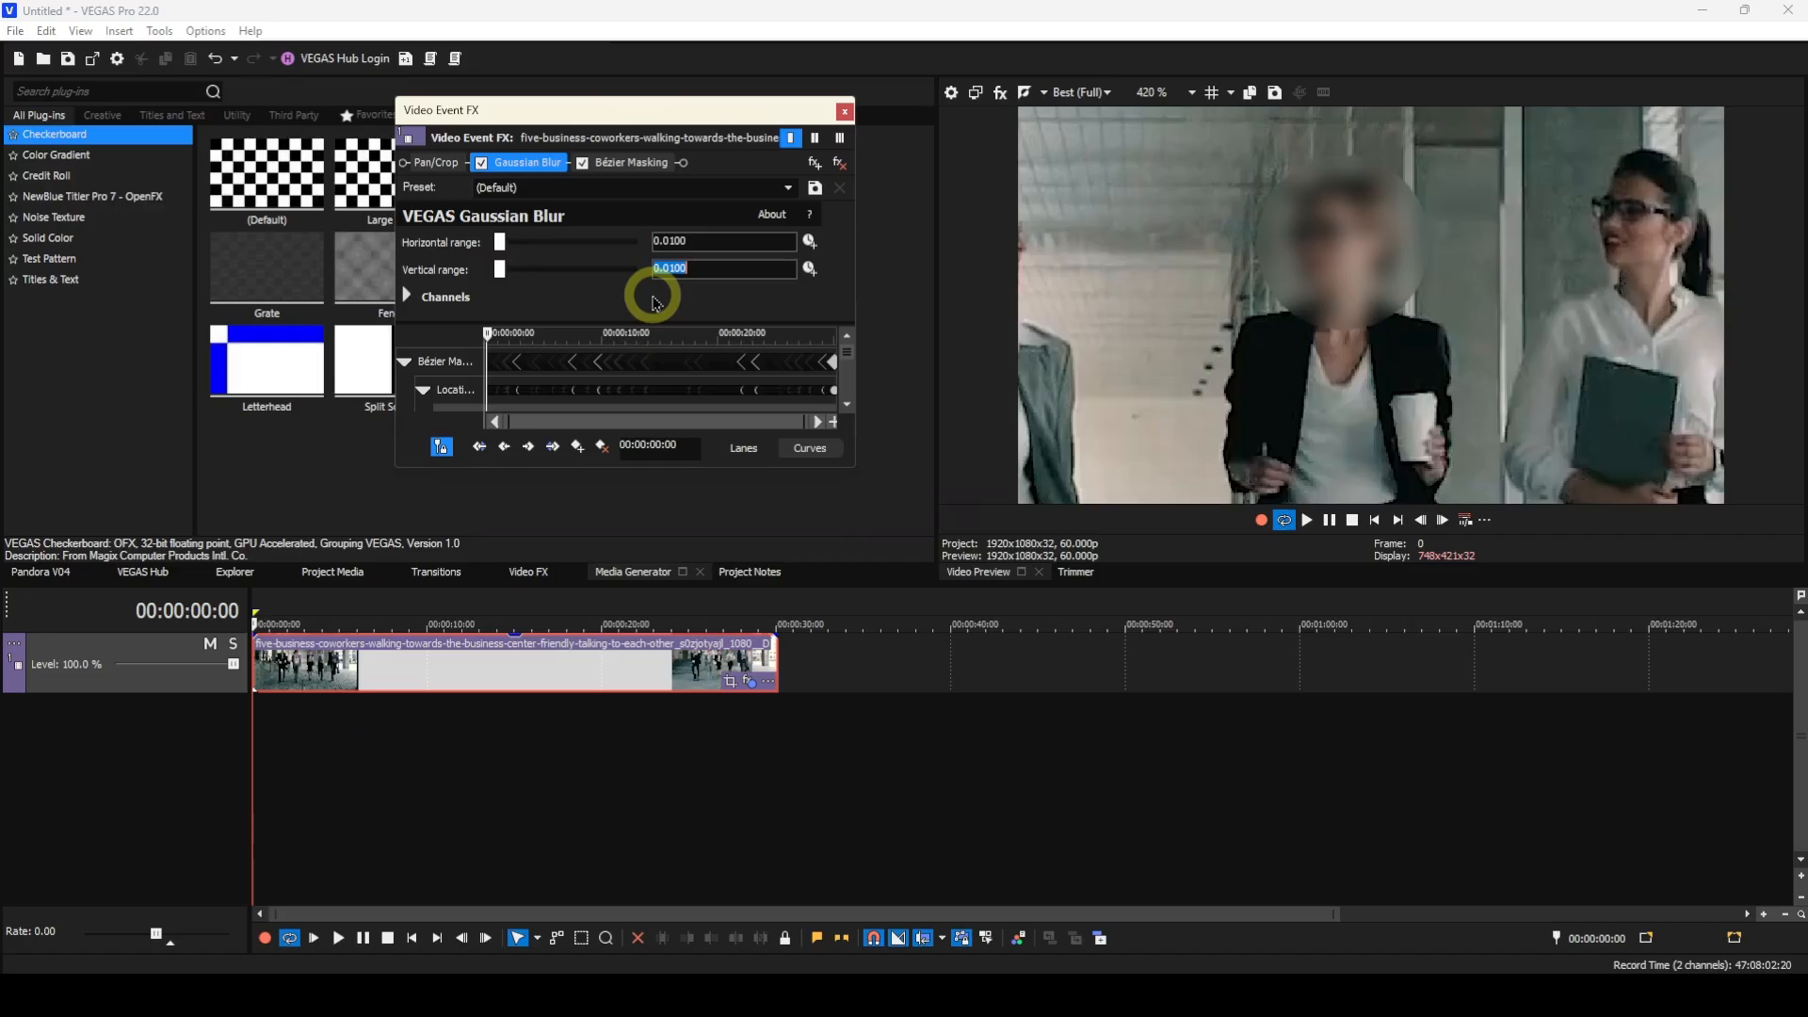
- Set the feather of Mask 1 in the Bézier Masking effect to 5
click(635, 168)
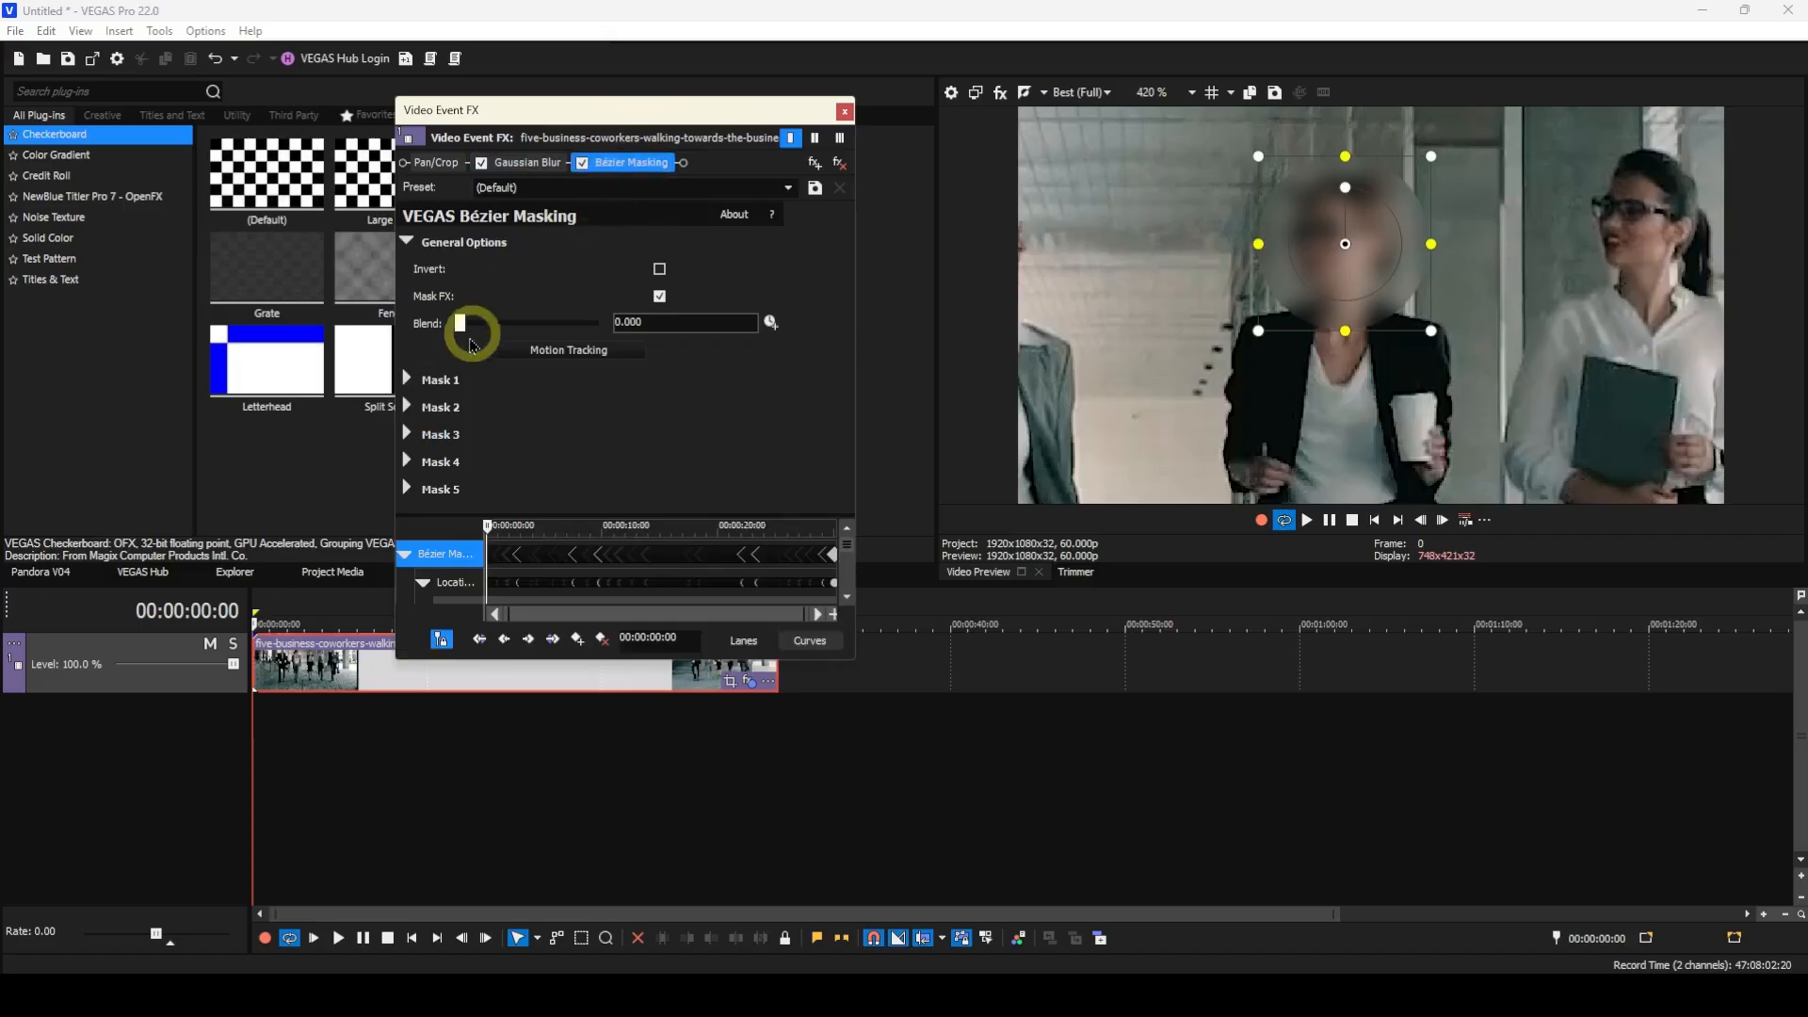
click(408, 380)
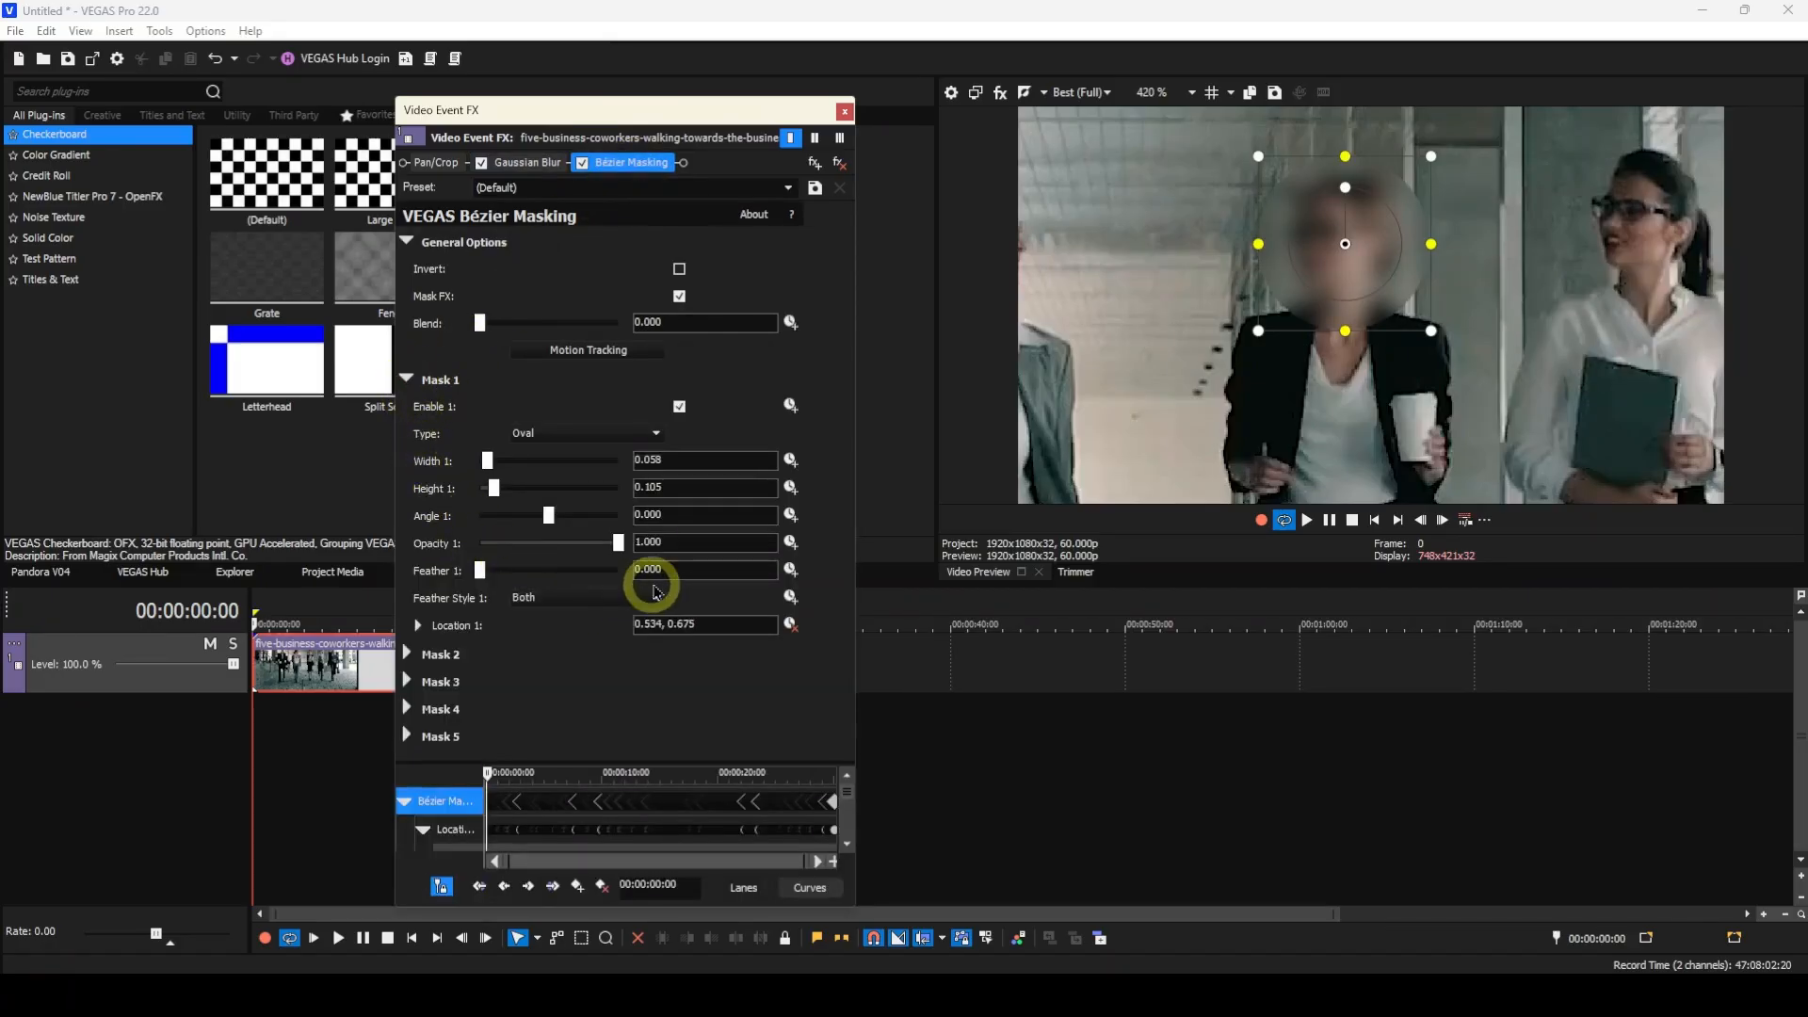
drag(674, 572, 562, 583)
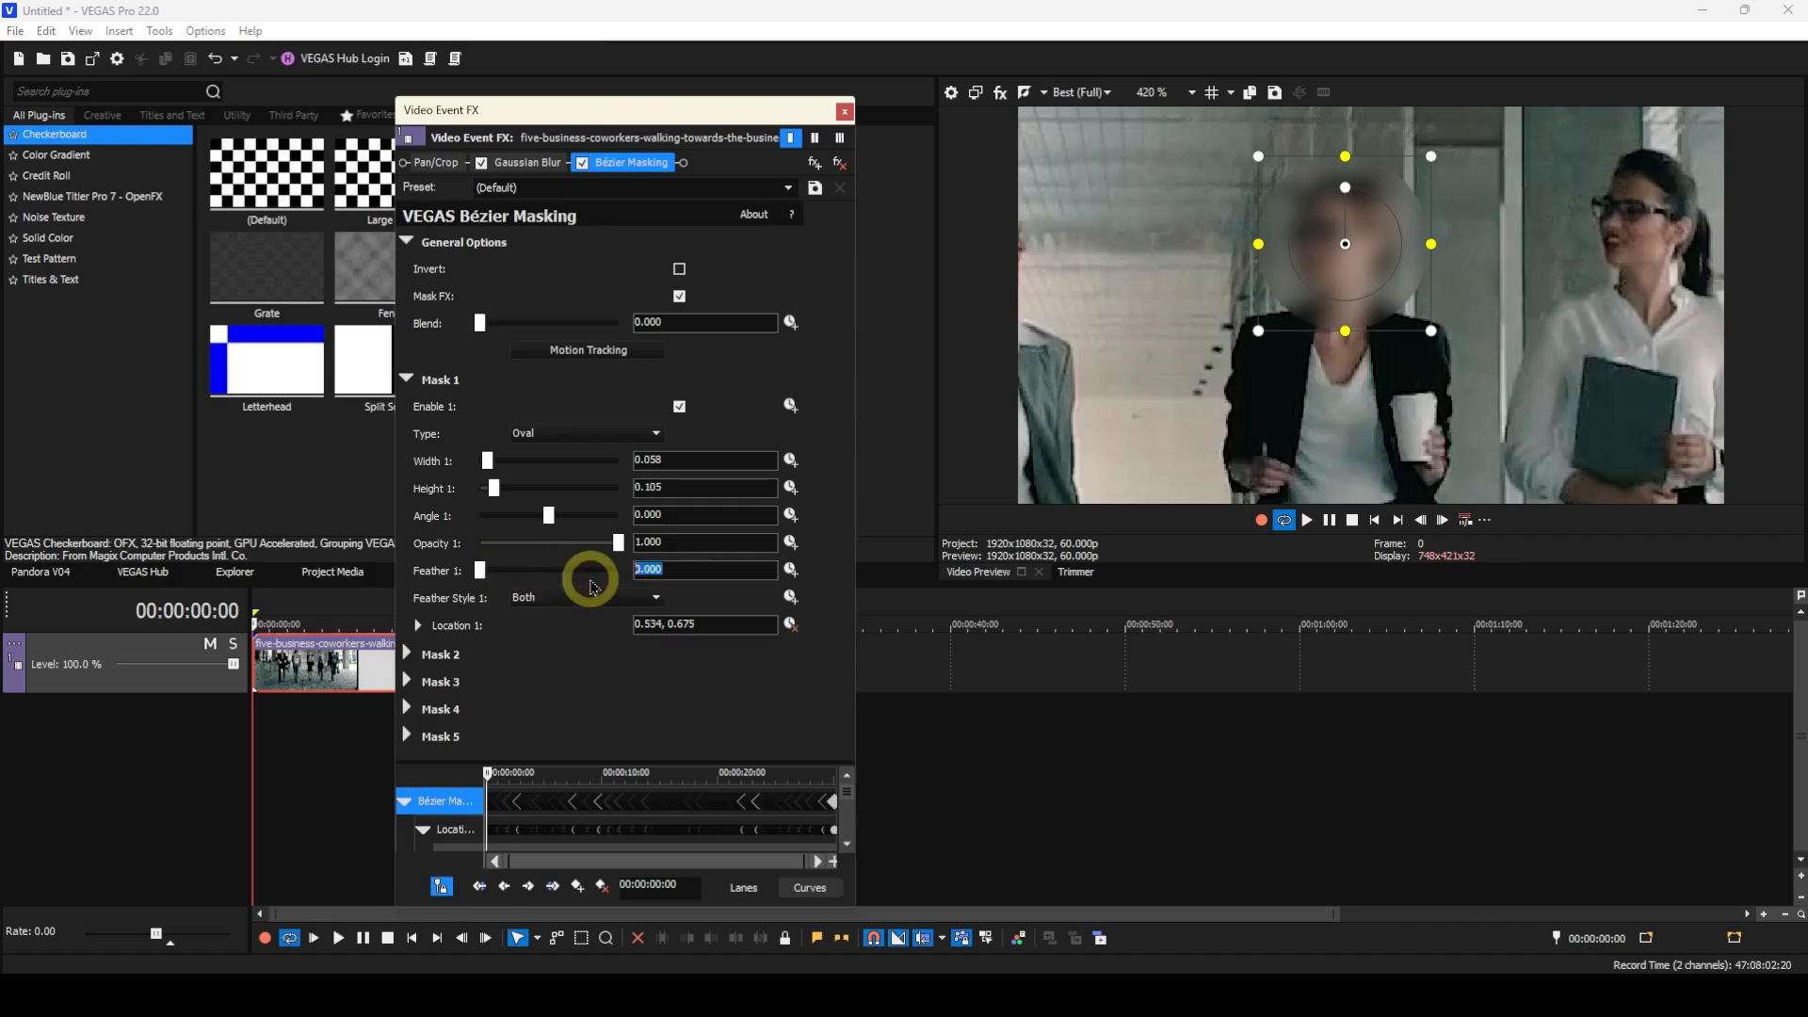
text(5)
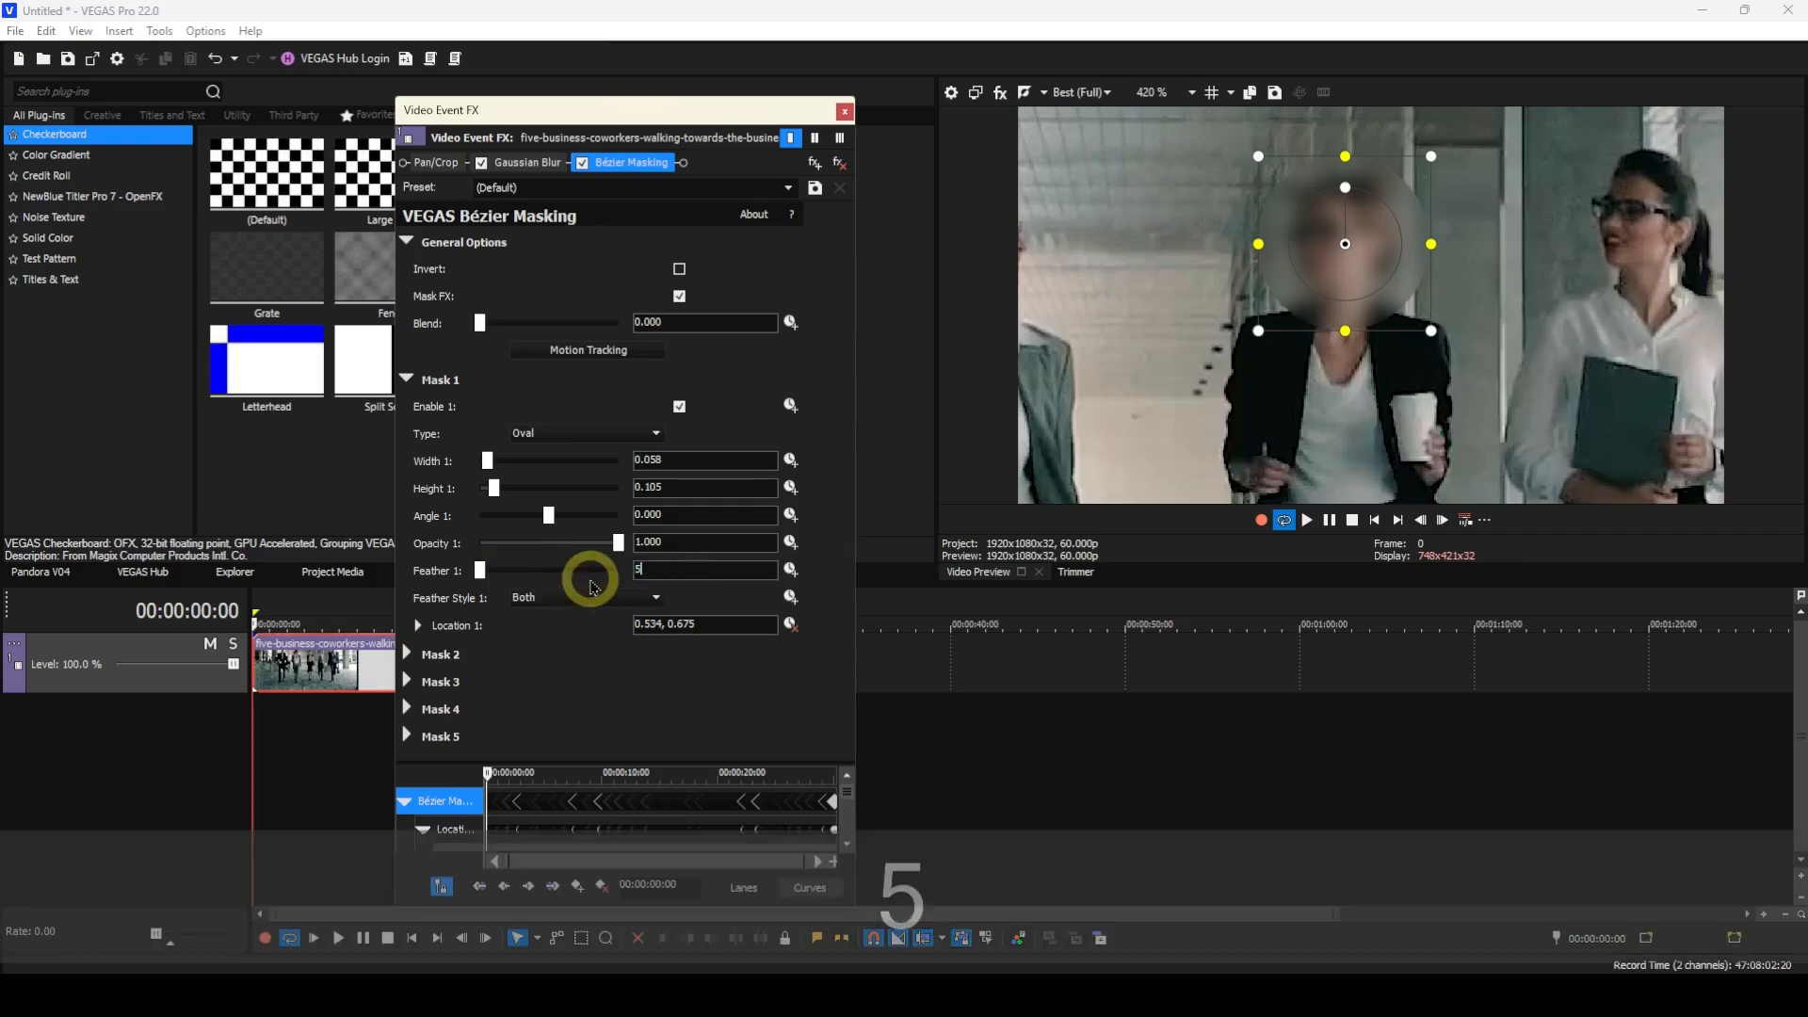
key(Return)
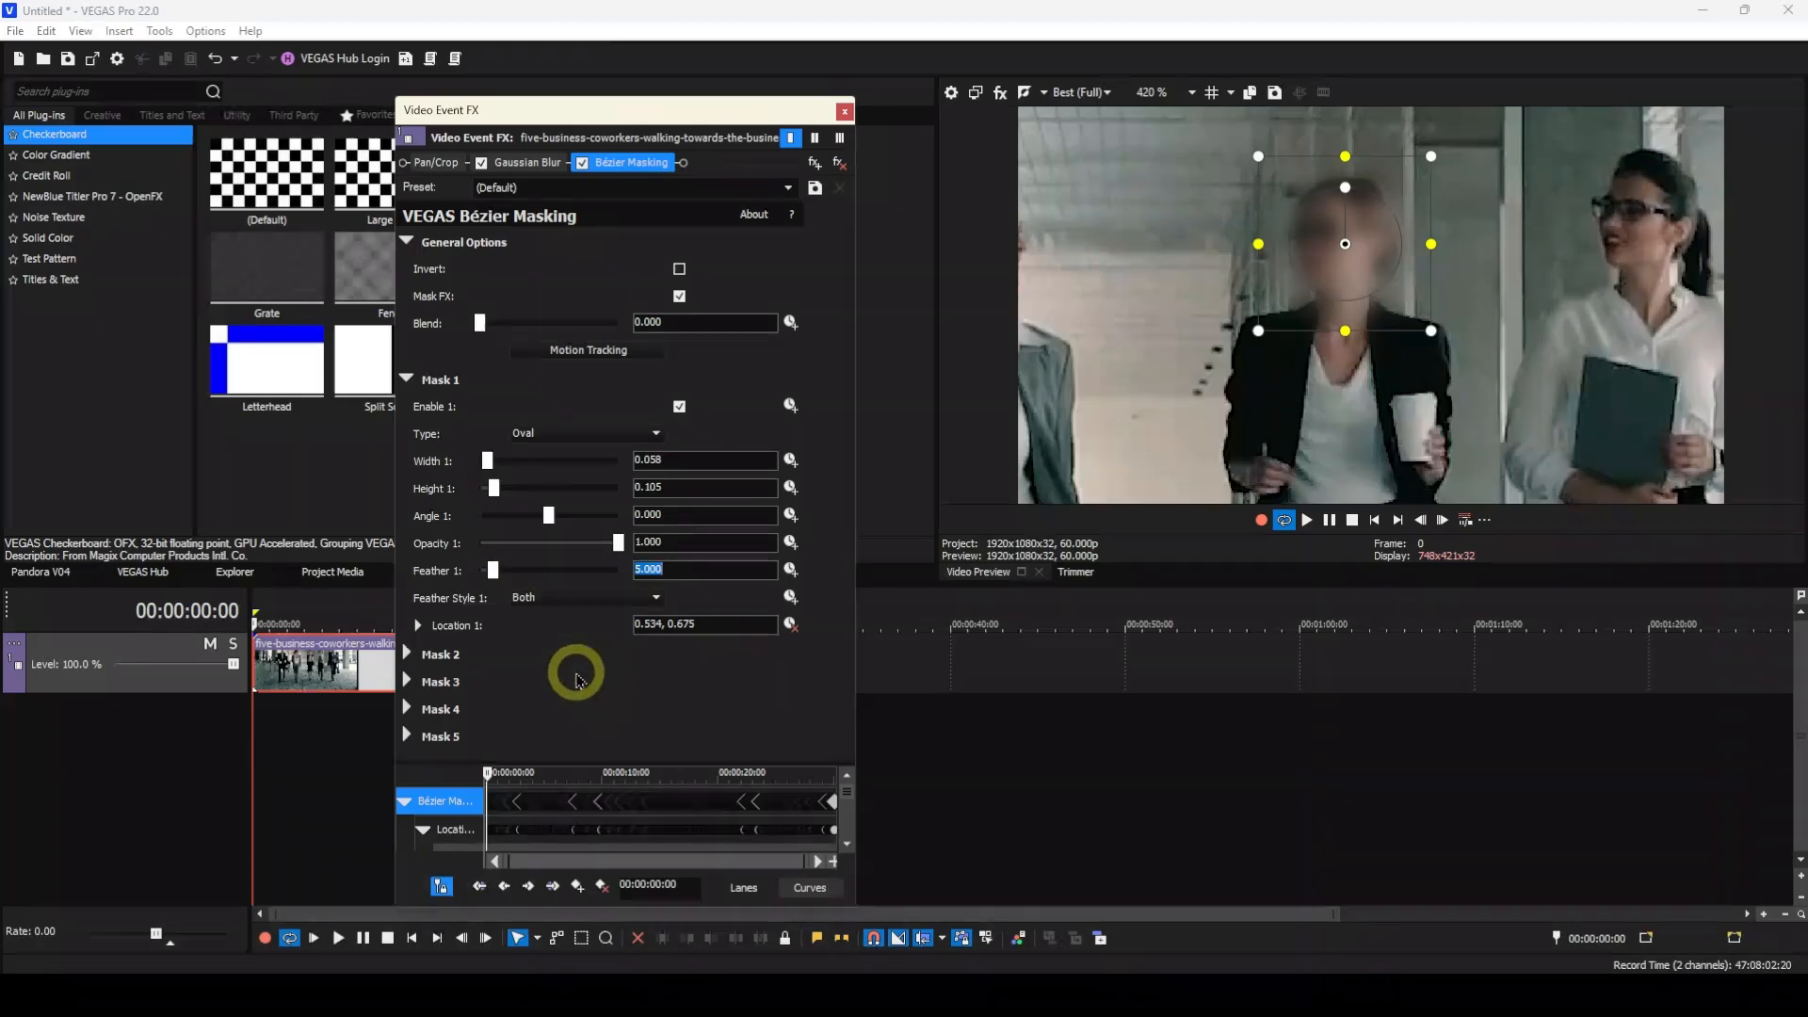
- Close the clip's effect window and play the clip to check that the blur follows the woman's face
click(844, 113)
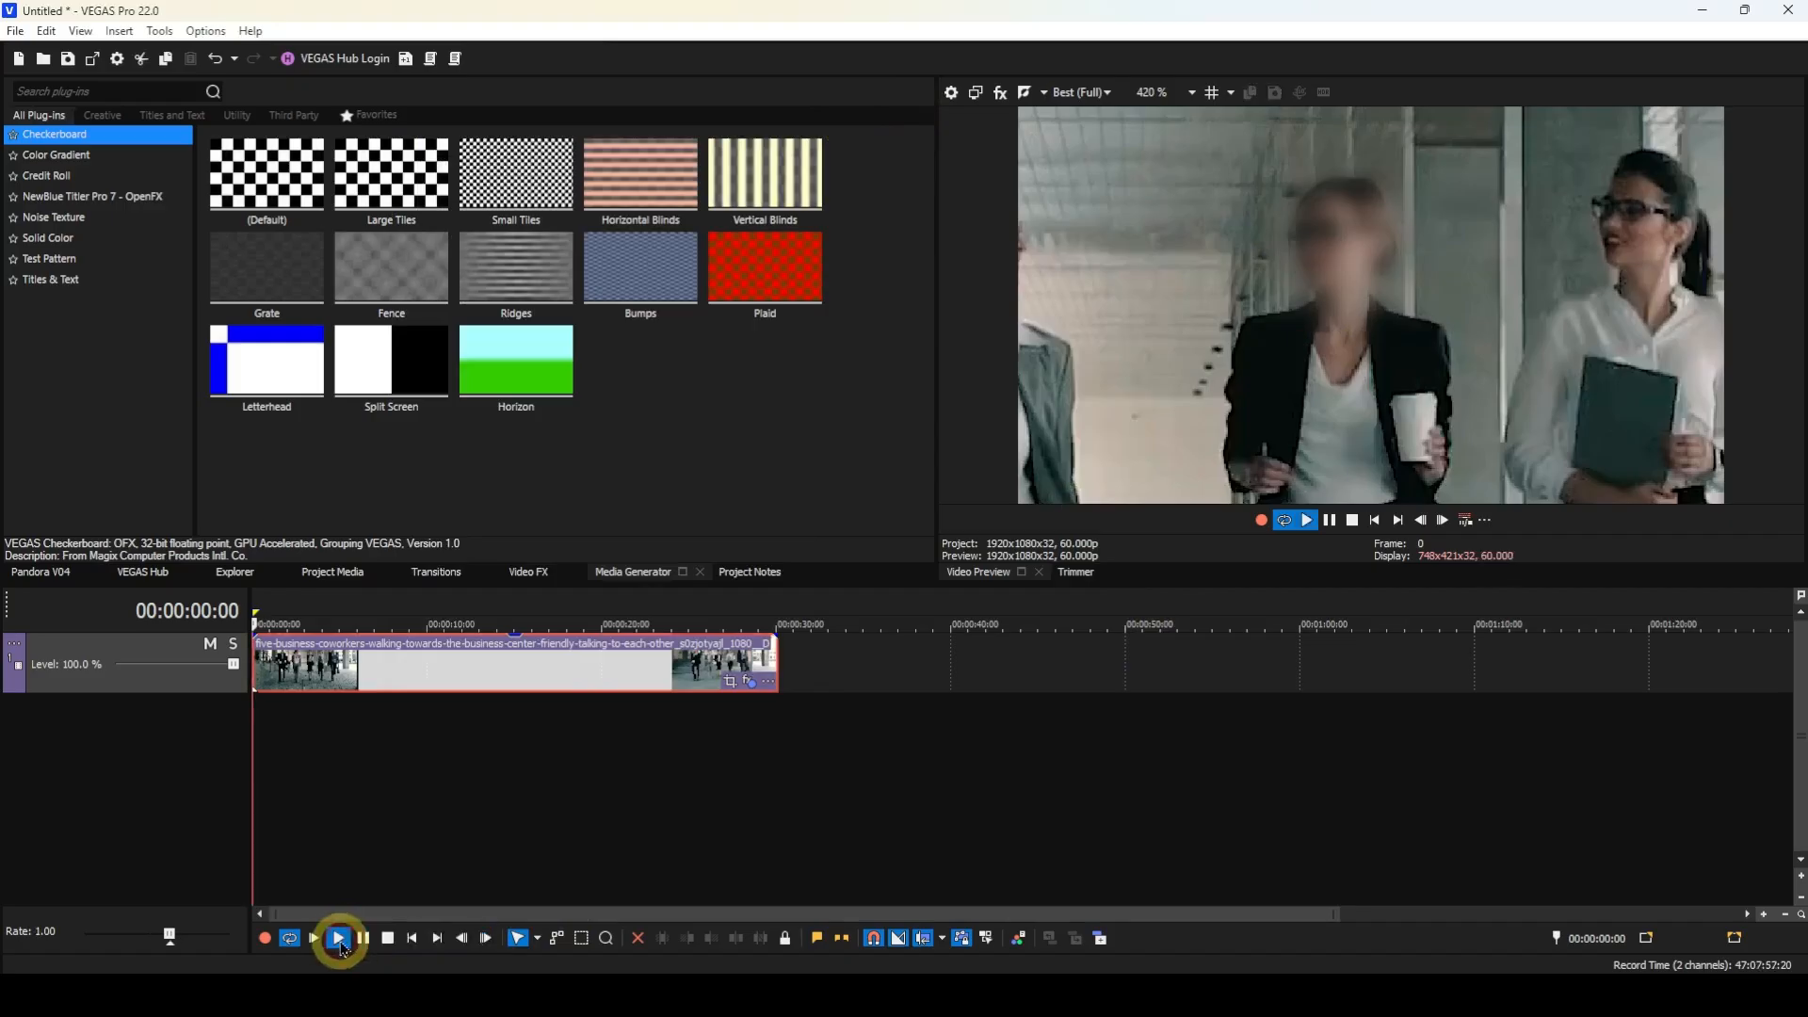
click(339, 938)
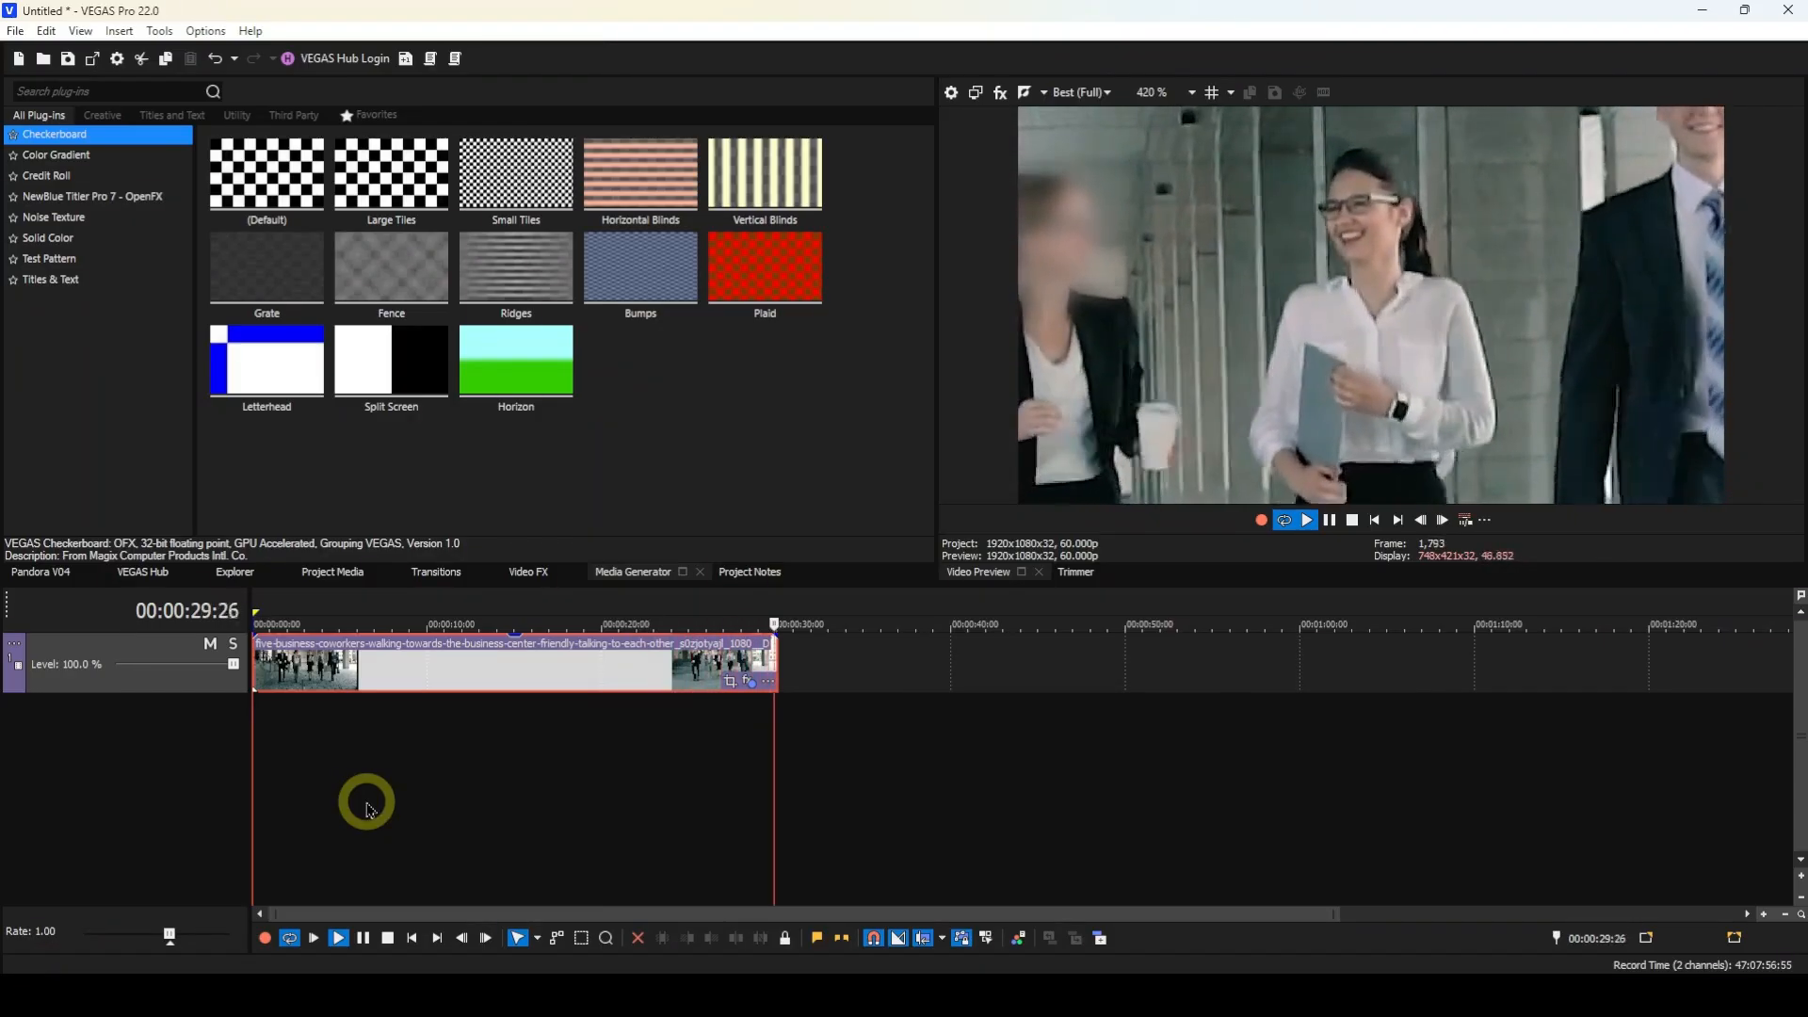
key(space)
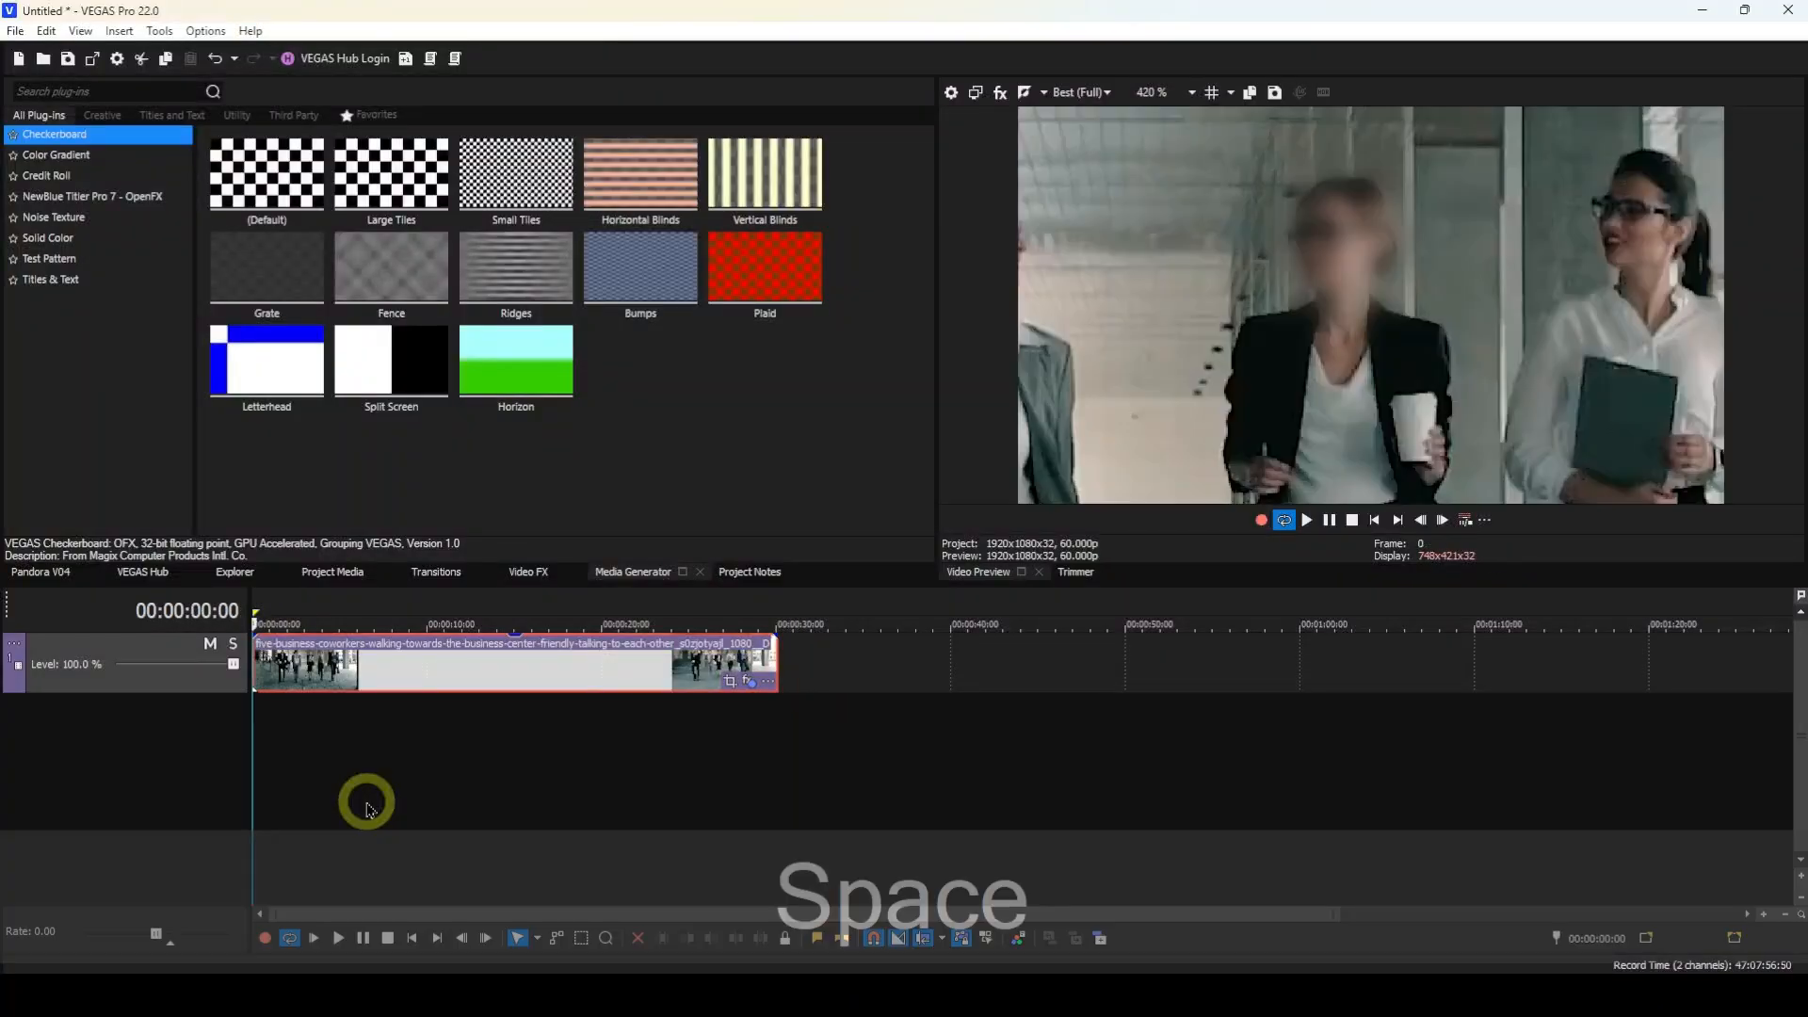